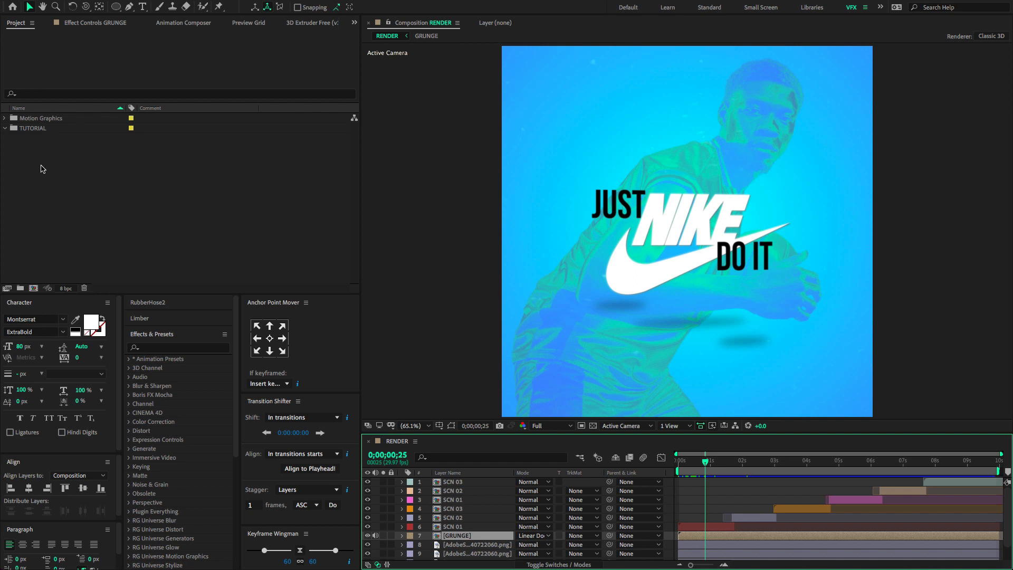
# Create a 1080 × 1080 px, 29.97 fps, 10-second composition named MAIN and move it into the TUTORIAL folder.
pyautogui.click(33, 288)
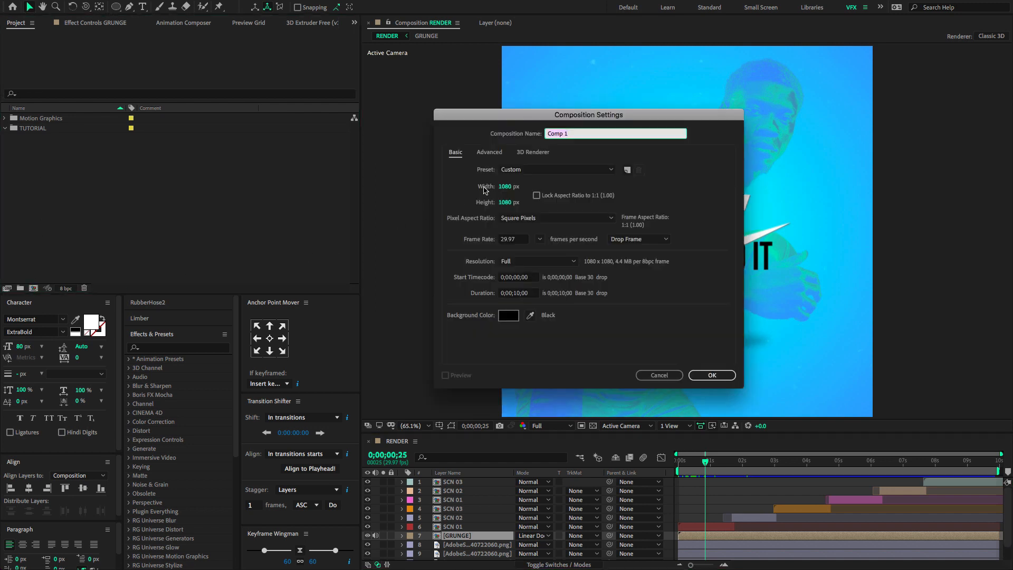
pyautogui.write('MAIN')
pyautogui.click(569, 167)
pyautogui.click(568, 169)
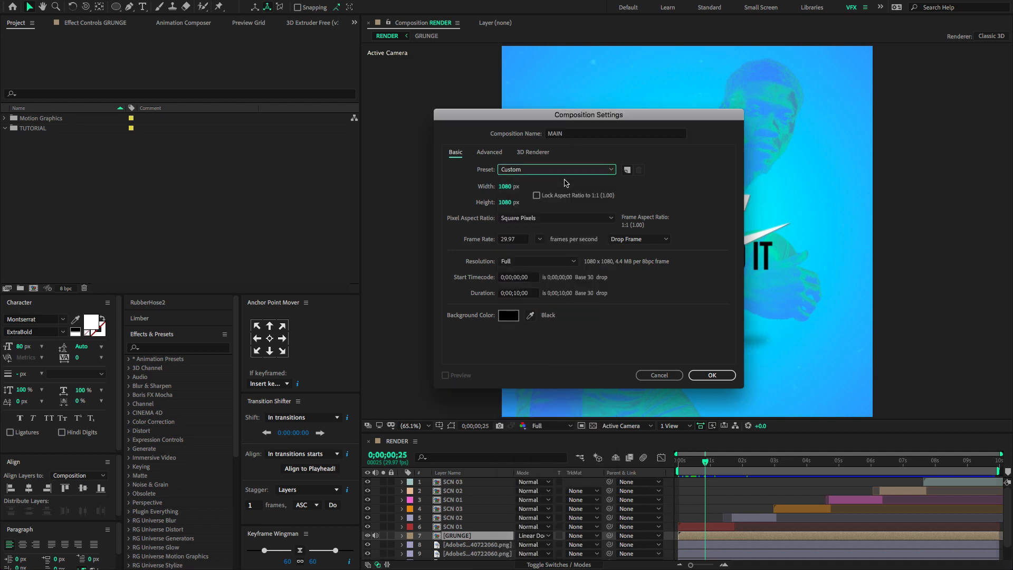
pyautogui.click(505, 186)
pyautogui.click(506, 202)
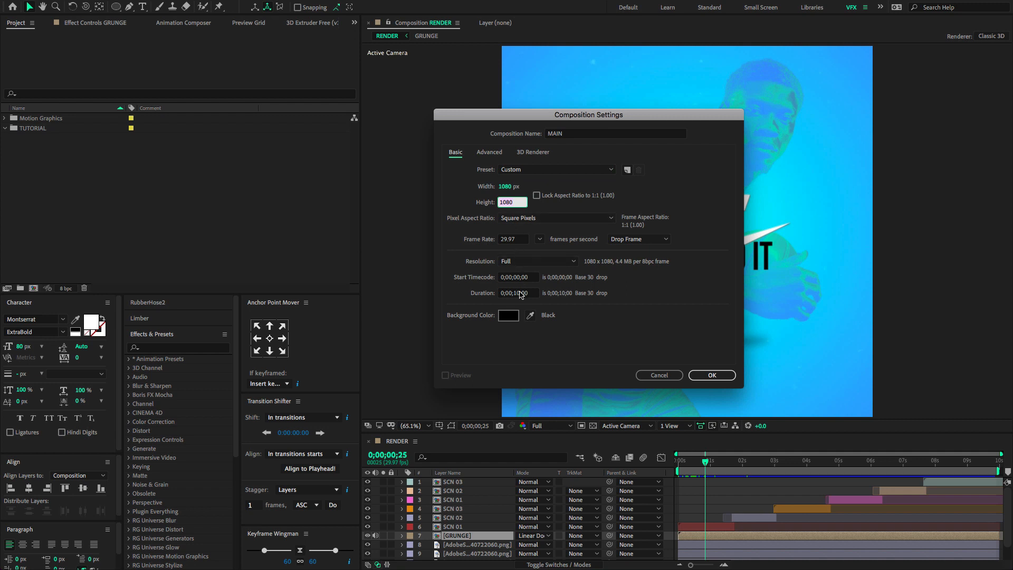
pyautogui.click(724, 379)
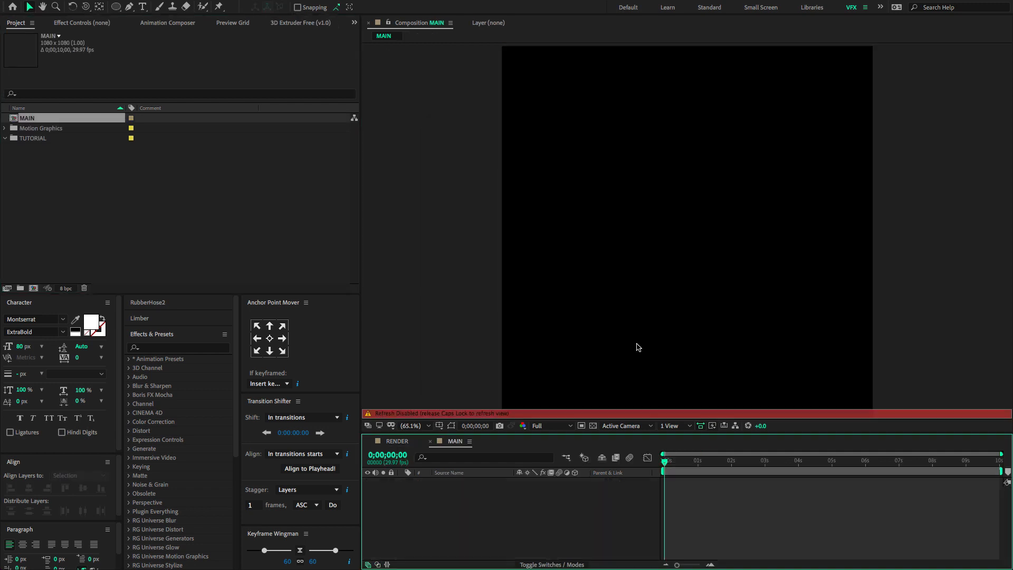
pyautogui.moveTo(12, 122); pyautogui.dragTo(30, 139)
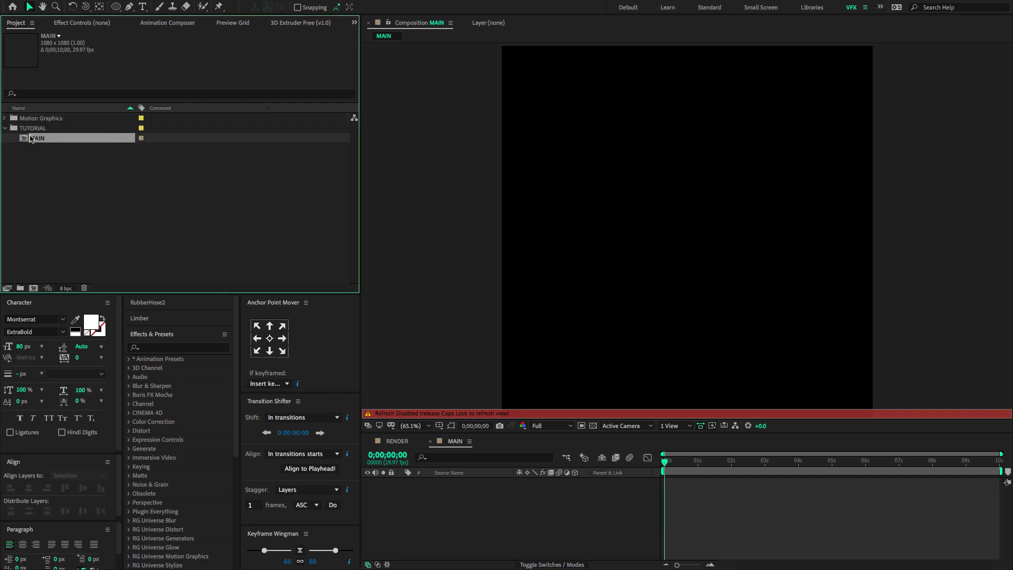
pyautogui.click(65, 128)
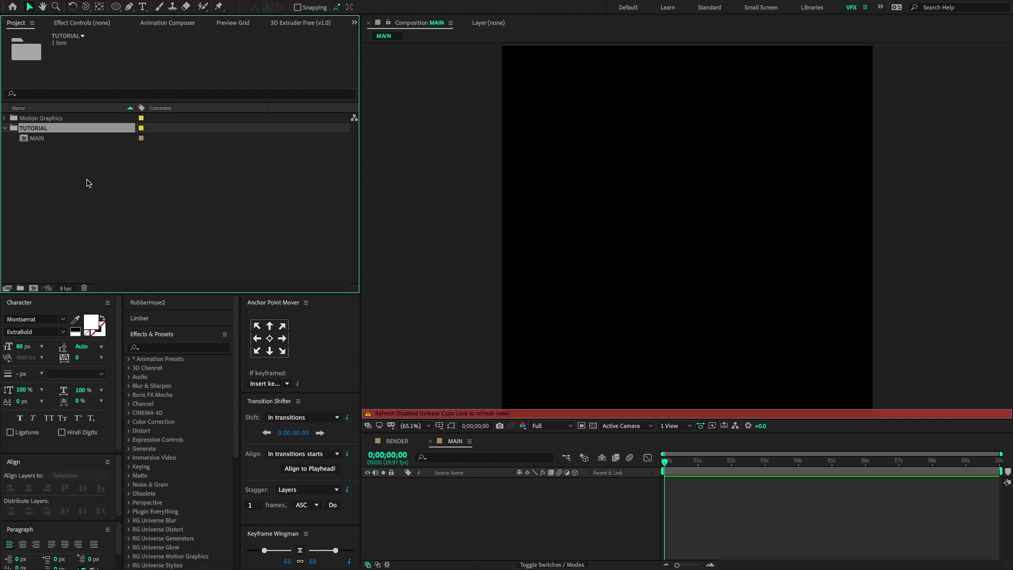
# Add a black solid named BG to the MAIN composition, sized to match the composition.
pyautogui.press('capslock')
pyautogui.rightClick(635, 176)
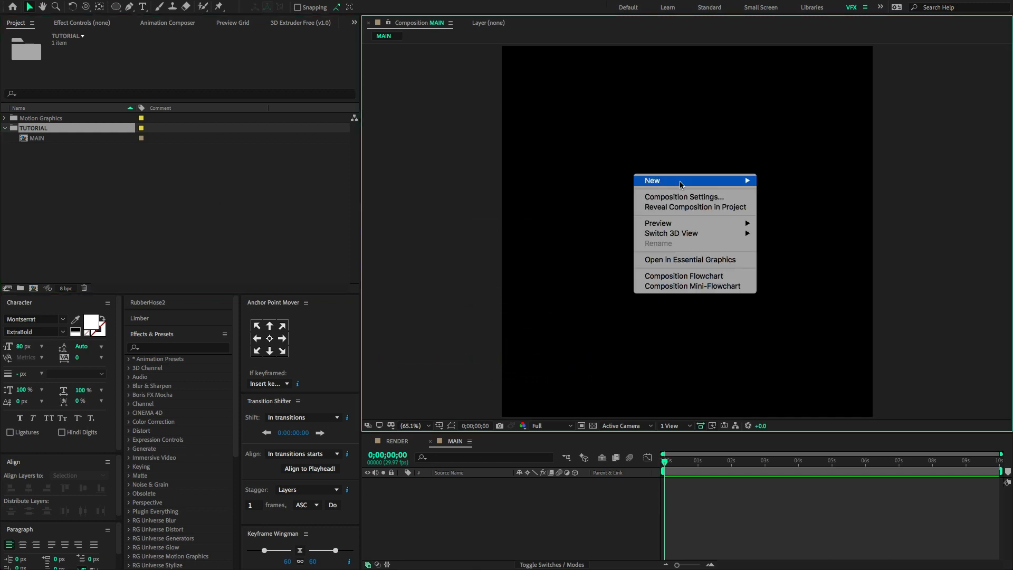
pyautogui.moveTo(681, 182)
pyautogui.click(796, 208)
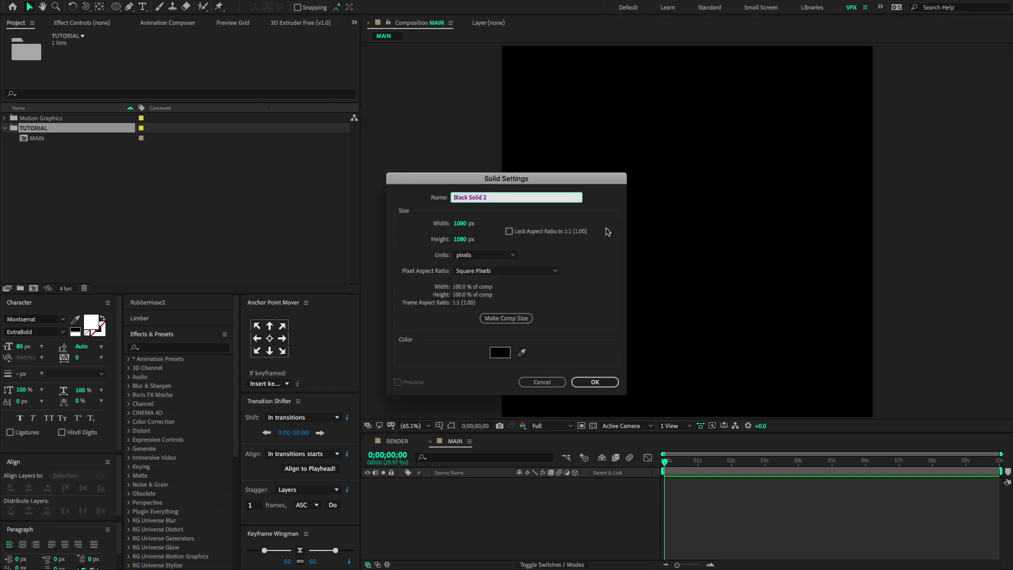
pyautogui.write('BG')
pyautogui.click(522, 321)
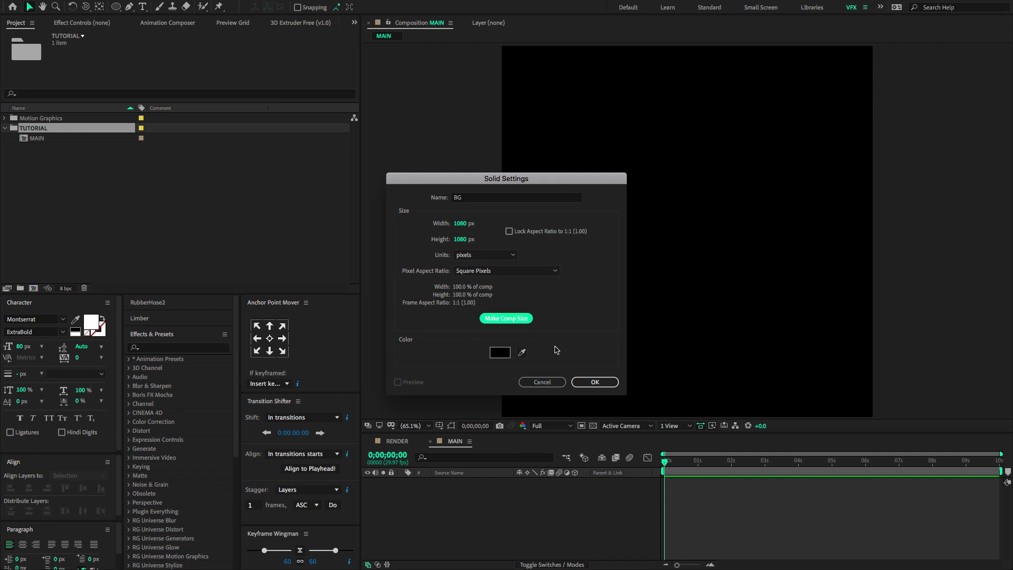
pyautogui.click(594, 382)
pyautogui.press('capslock')
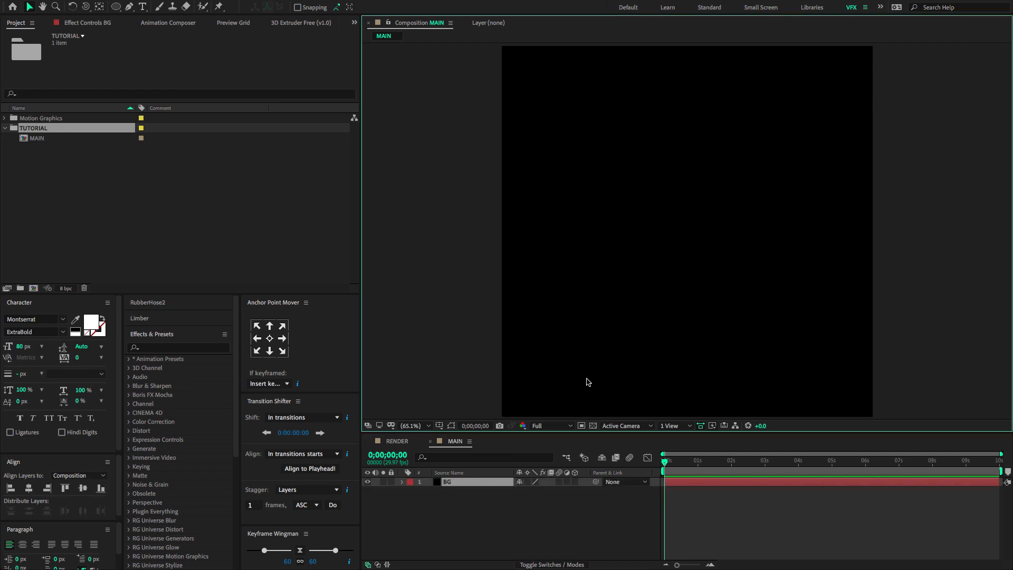
# Find the Gradient Ramp effect and apply it to the BG solid.
pyautogui.click(210, 350)
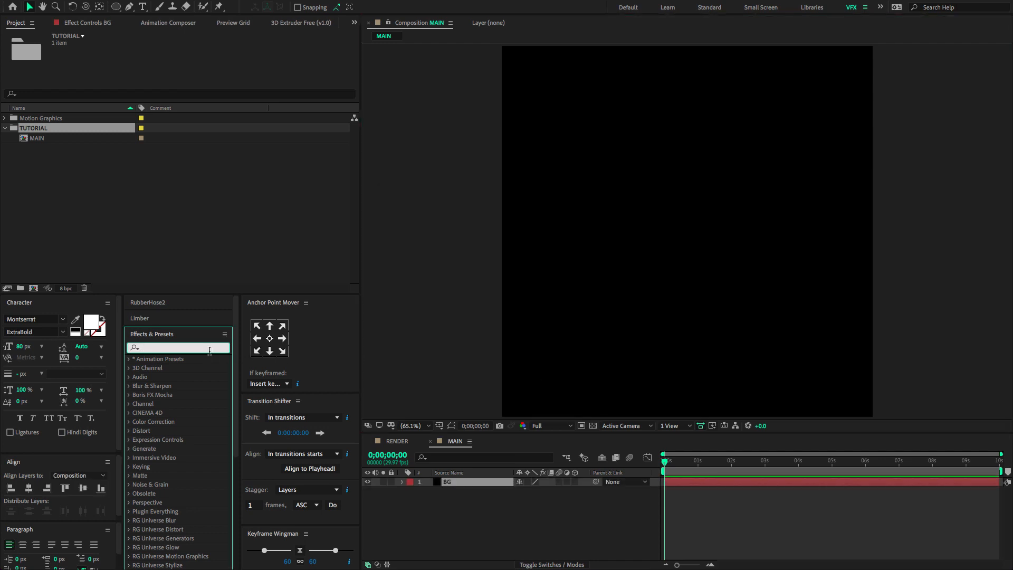
pyautogui.write('rAmp')
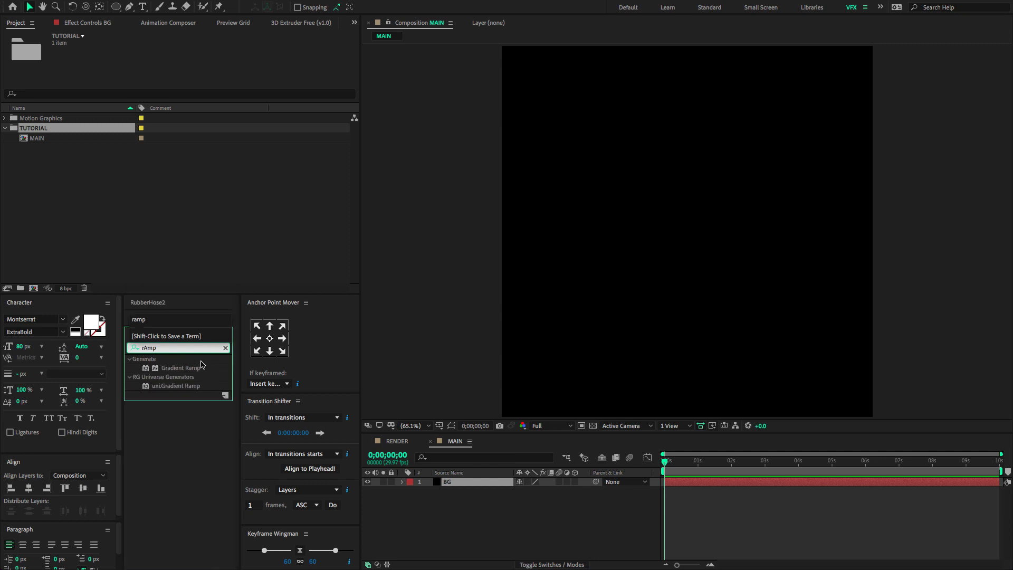
pyautogui.moveTo(195, 371); pyautogui.dragTo(663, 227)
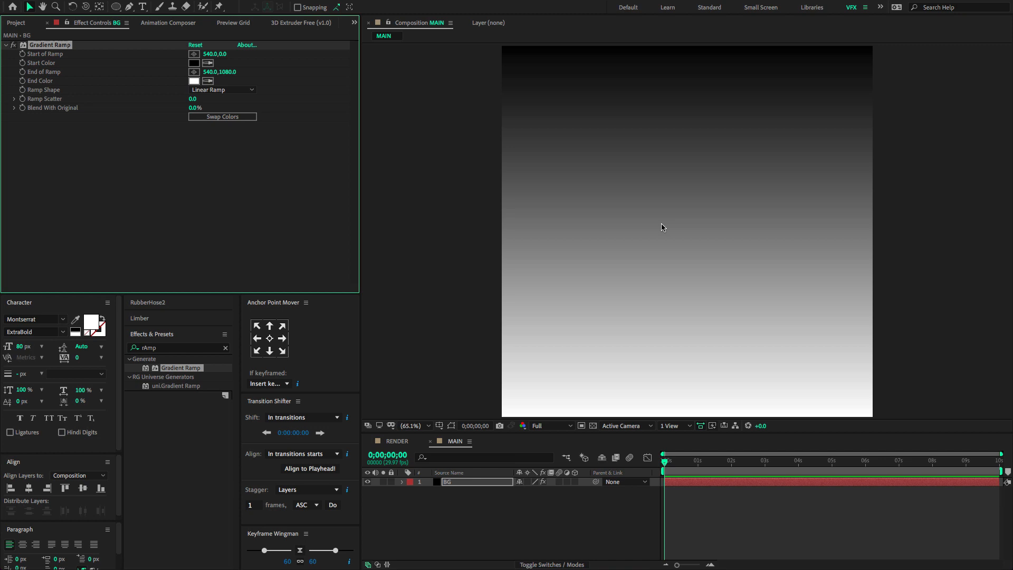
# Place the ramp's start point at the composition's centre and its end point below the frame at about 552, 1420.
pyautogui.moveTo(687, 47); pyautogui.dragTo(681, 171)
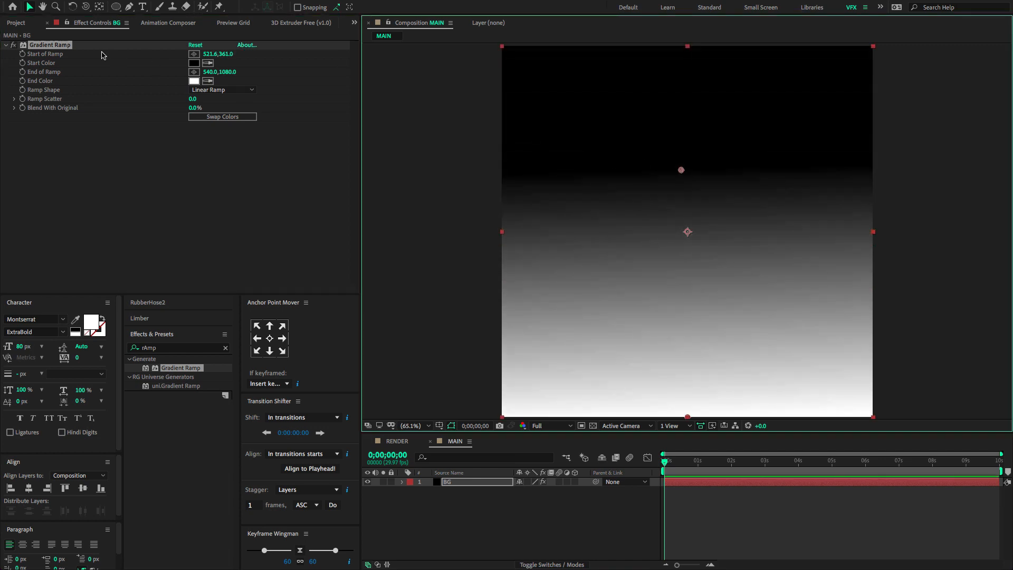
pyautogui.click(75, 157)
pyautogui.click(67, 46)
pyautogui.moveTo(681, 171); pyautogui.dragTo(687, 231)
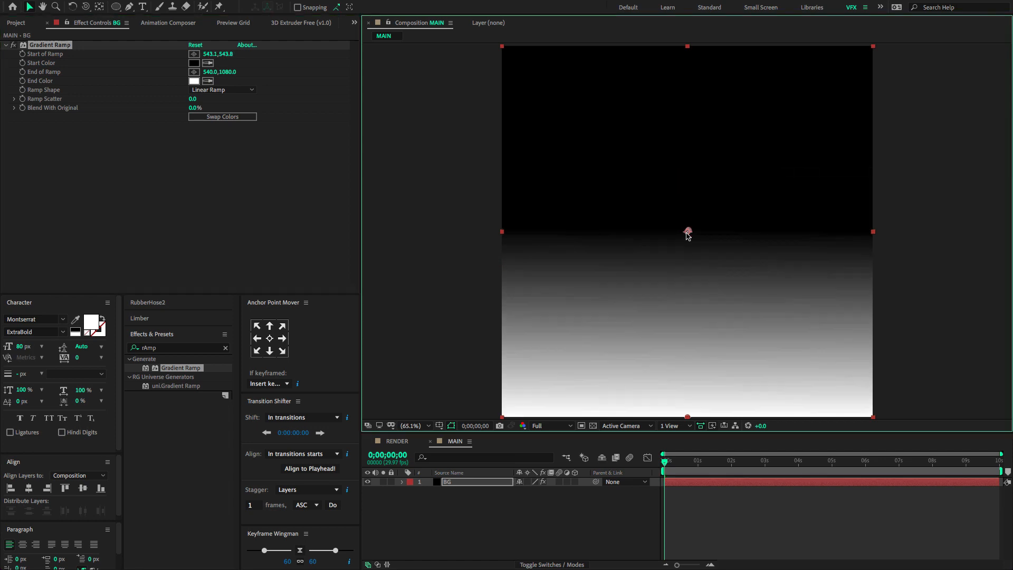
pyautogui.scroll(-1, 685, 231)
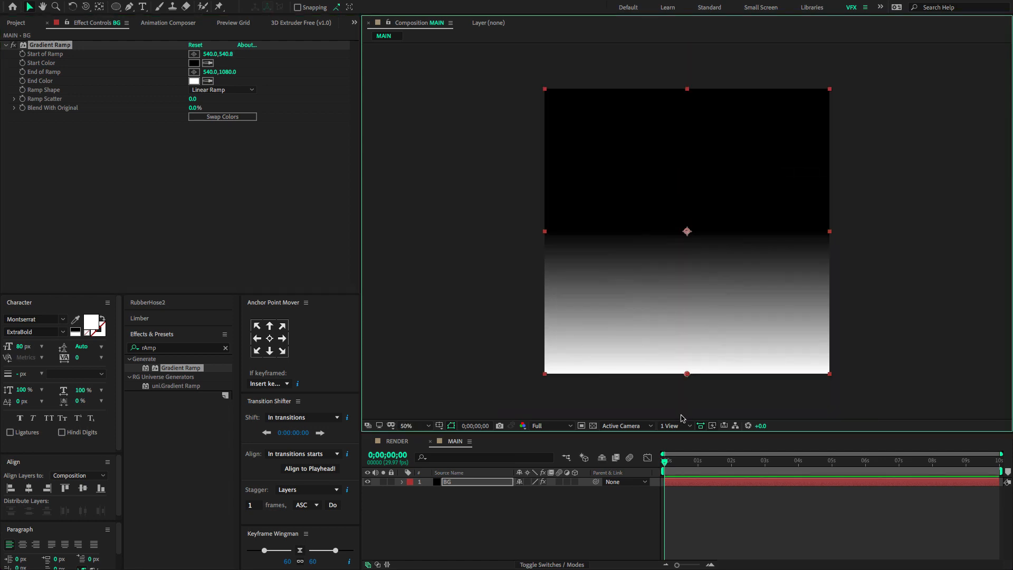
pyautogui.scroll(-1, 690, 389)
pyautogui.moveTo(687, 303); pyautogui.dragTo(688, 348)
pyautogui.scroll(1, 698, 300)
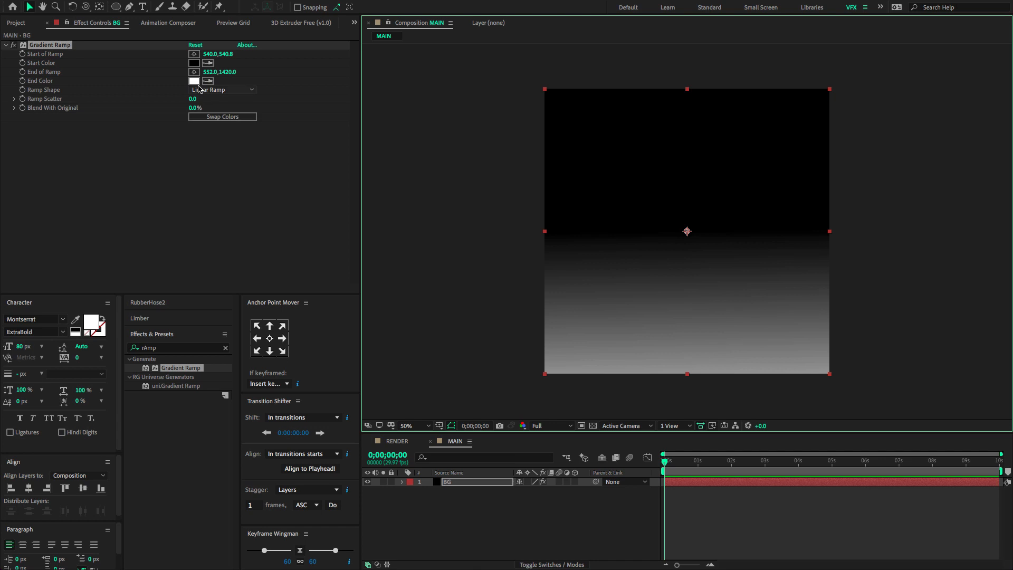
# Change the gradient's shape to Radial Ramp and set its end color to a bright sky blue.
pyautogui.click(199, 88)
pyautogui.click(210, 111)
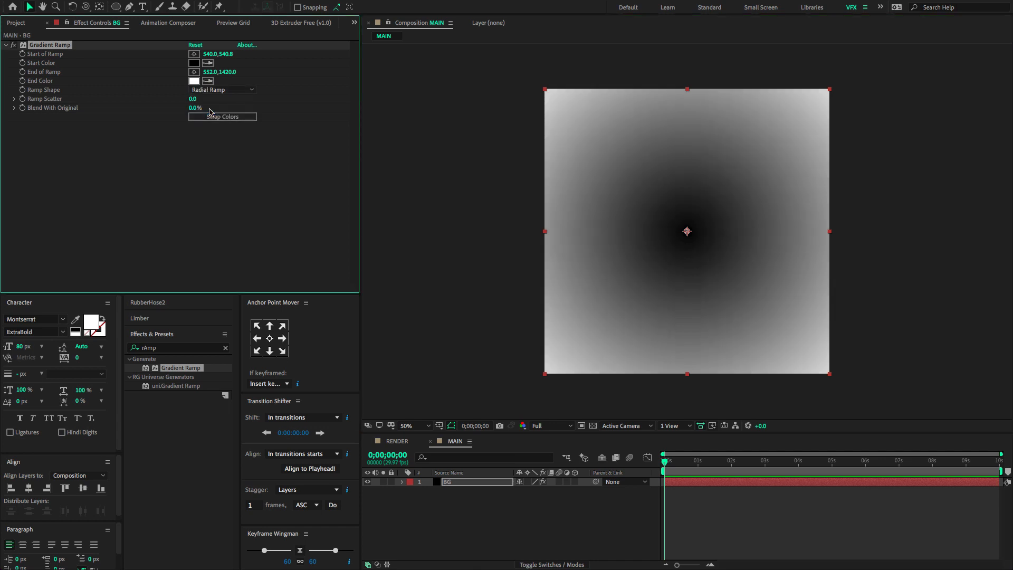
pyautogui.click(194, 81)
pyautogui.click(213, 207)
pyautogui.moveTo(213, 207); pyautogui.dragTo(223, 207)
pyautogui.moveTo(268, 280); pyautogui.dragTo(267, 266)
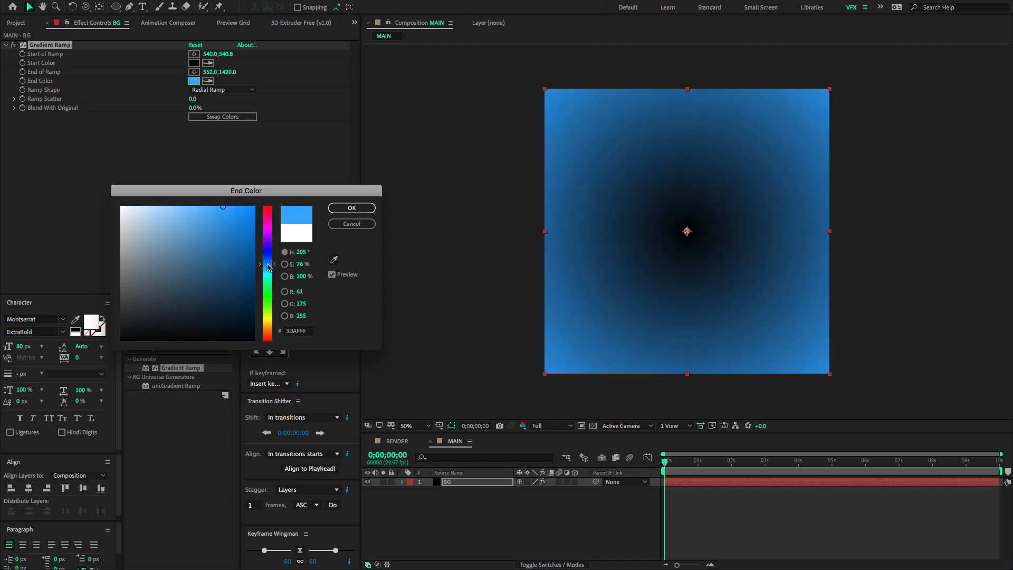
pyautogui.click(351, 208)
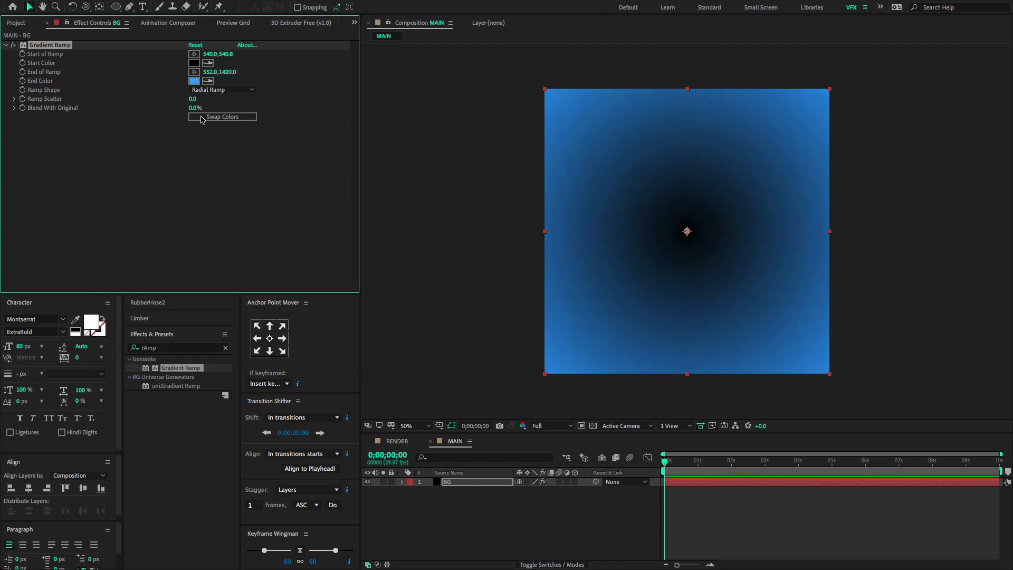
# Set the gradient's start color to a fully saturated bright cyan.
pyautogui.click(194, 63)
pyautogui.click(267, 274)
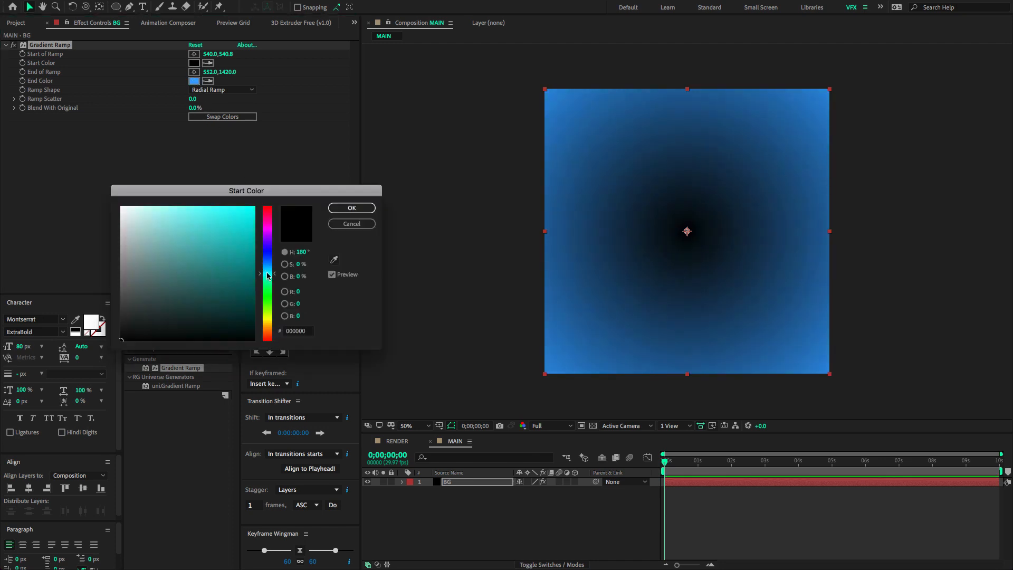
pyautogui.moveTo(247, 250); pyautogui.dragTo(255, 207)
pyautogui.click(351, 208)
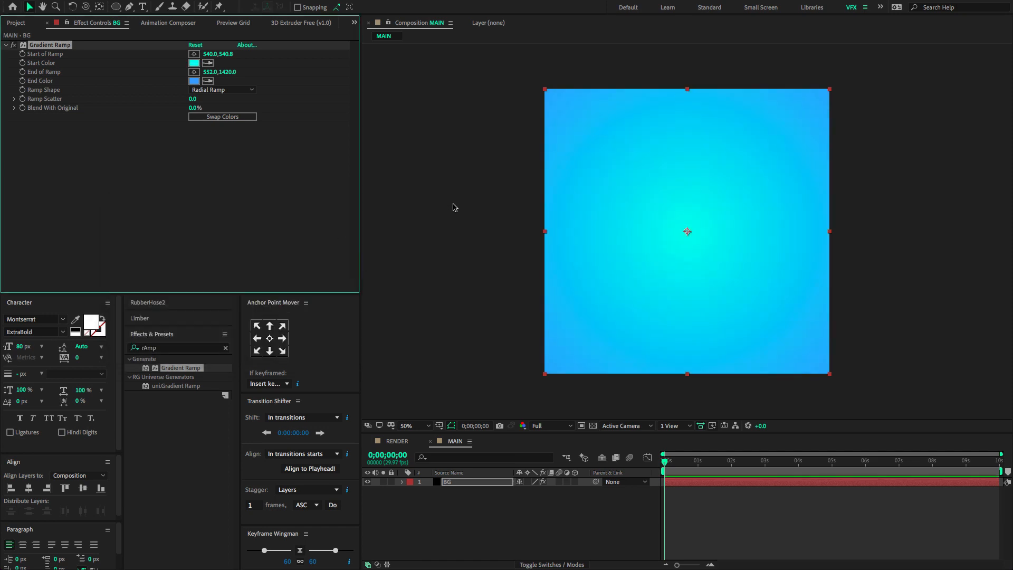
# Move the ramp's end point closer to the frame, at about 548, 1328, and set Ramp Scatter to 300.
pyautogui.press(',')
pyautogui.moveTo(691, 351); pyautogui.dragTo(690, 339)
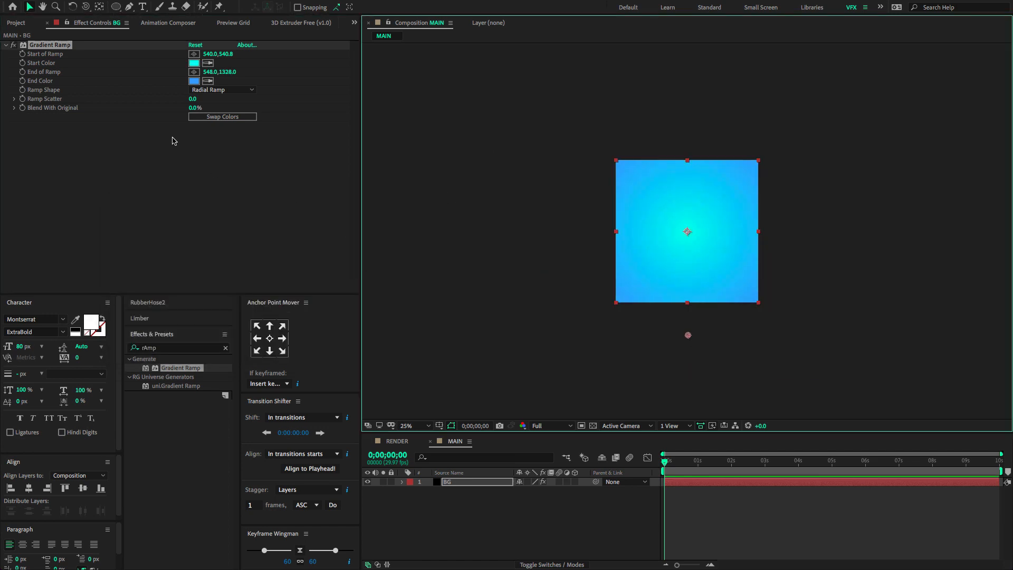
pyautogui.click(193, 99)
pyautogui.write('300')
pyautogui.press('Return')
pyautogui.press('.')
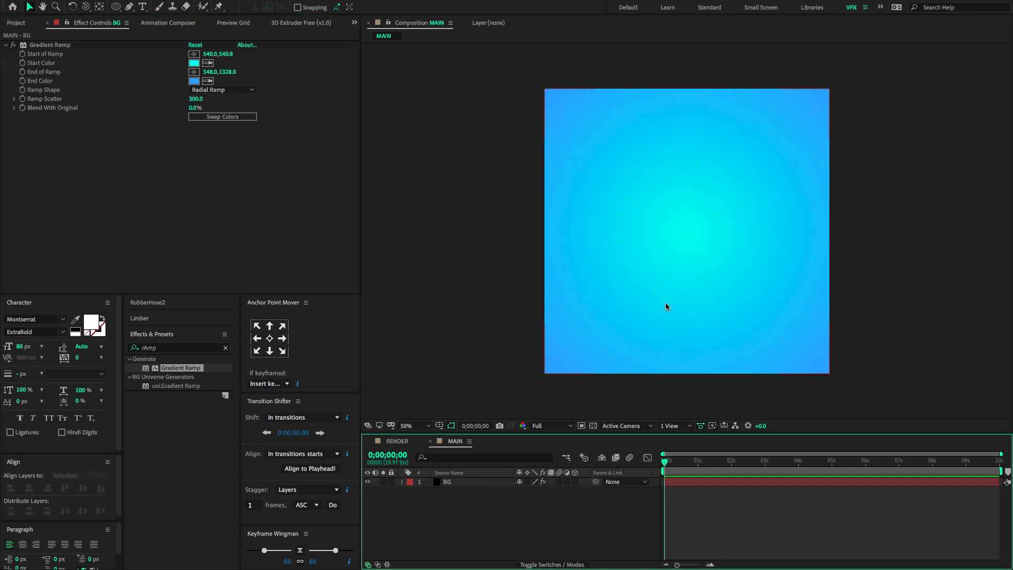
# Add AdobeStock_440722060.png from the ASSETS folder in Motion Graphics to the MAIN composition above BG.
pyautogui.click(16, 22)
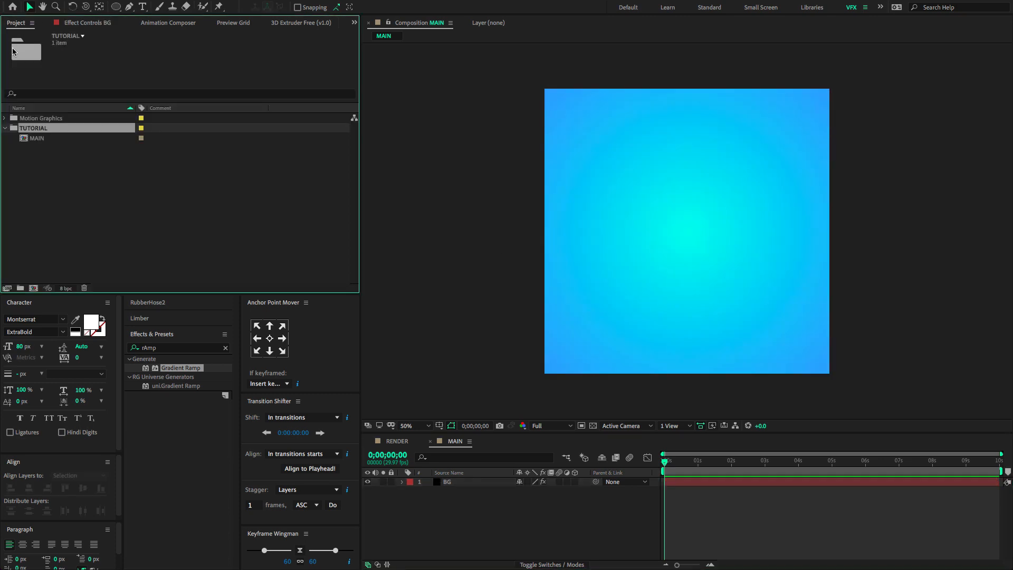
pyautogui.click(6, 118)
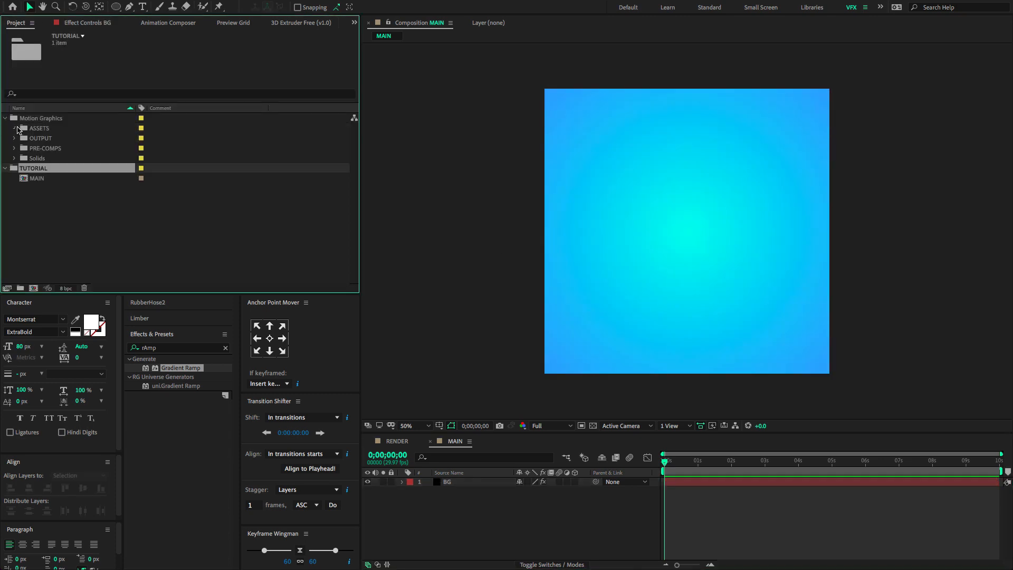
pyautogui.click(15, 129)
pyautogui.moveTo(36, 138); pyautogui.dragTo(558, 401)
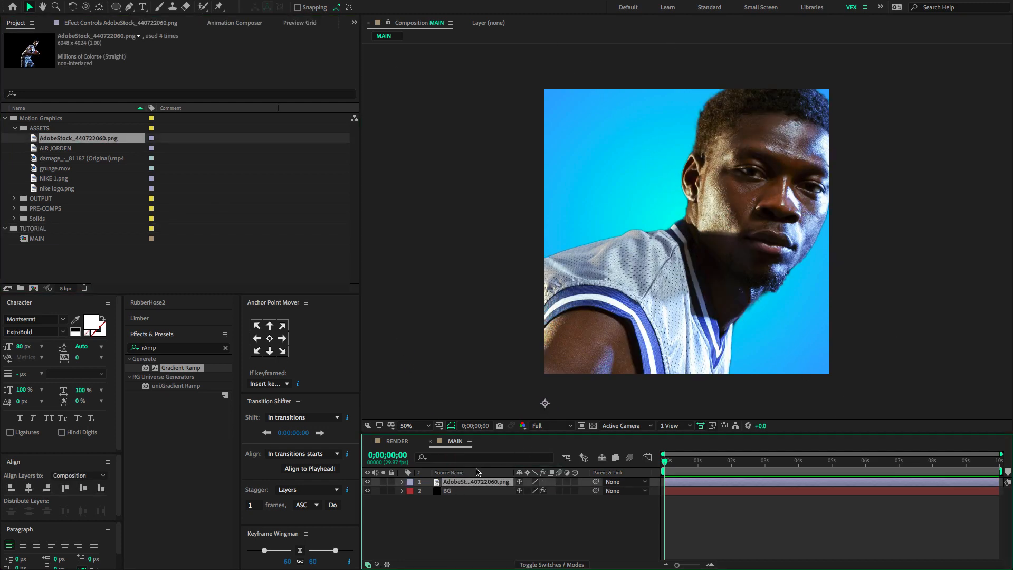
# Scale the basketball player image to 33% and position it so the figure fits inside the frame.
pyautogui.press('s')
pyautogui.moveTo(546, 490); pyautogui.dragTo(513, 495)
pyautogui.moveTo(547, 405); pyautogui.dragTo(686, 244)
pyautogui.moveTo(531, 491); pyautogui.dragTo(534, 490)
pyautogui.moveTo(681, 338); pyautogui.dragTo(682, 326)
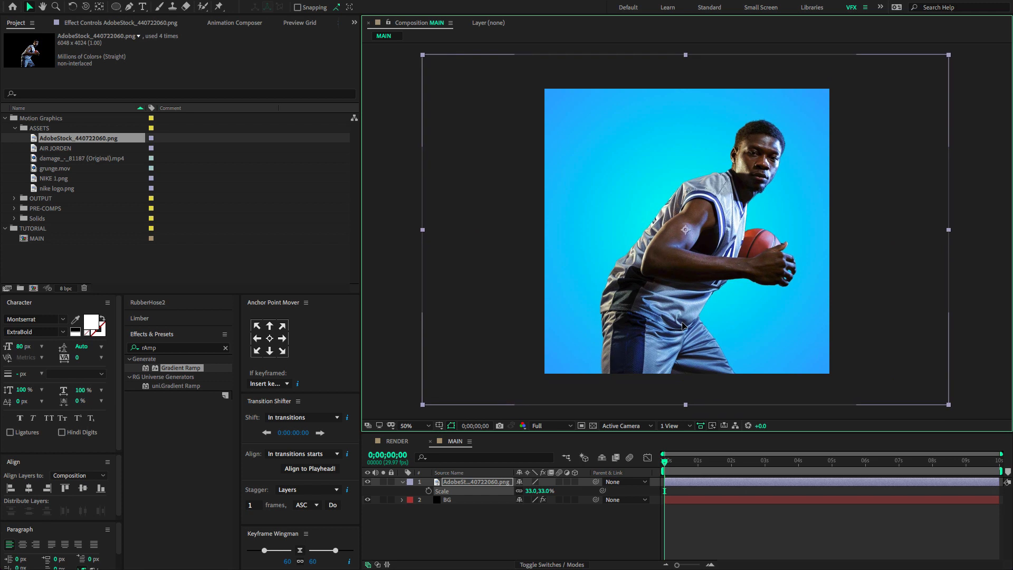
# Find the CC Toner effect and apply it to the basketball player layer.
pyautogui.click(167, 349)
pyautogui.write('cc to')
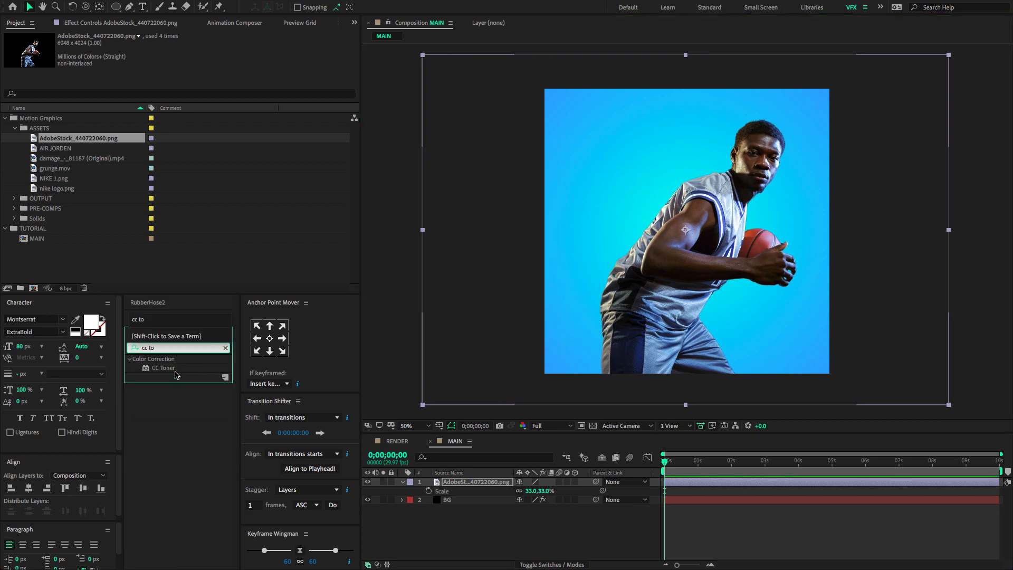
pyautogui.moveTo(175, 375); pyautogui.dragTo(732, 252)
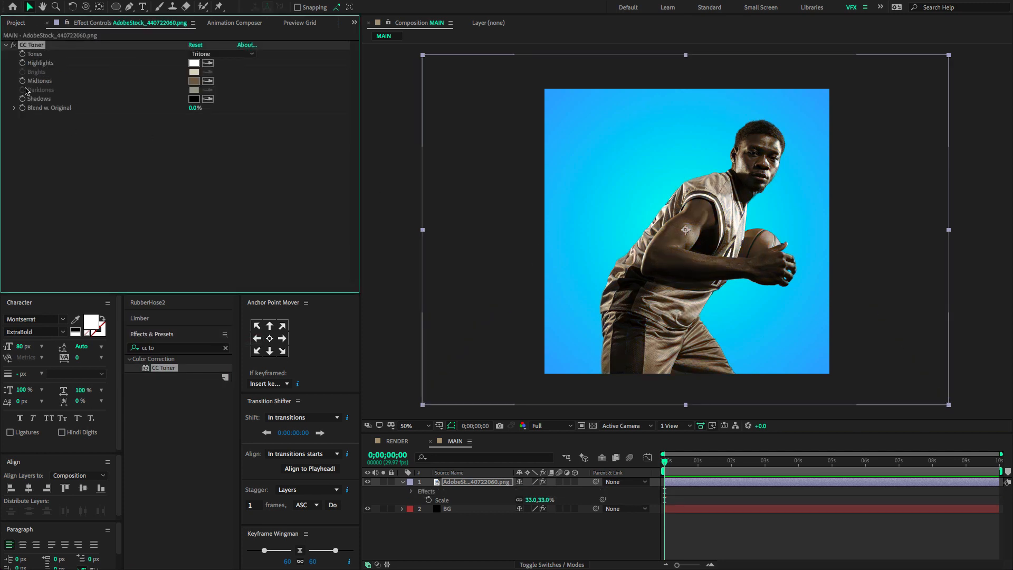
# Keep CC Toner's tones on Tritone and set the Highlights color to bright red.
pyautogui.click(10, 45)
pyautogui.click(211, 54)
pyautogui.click(194, 67)
pyautogui.click(194, 63)
pyautogui.click(253, 206)
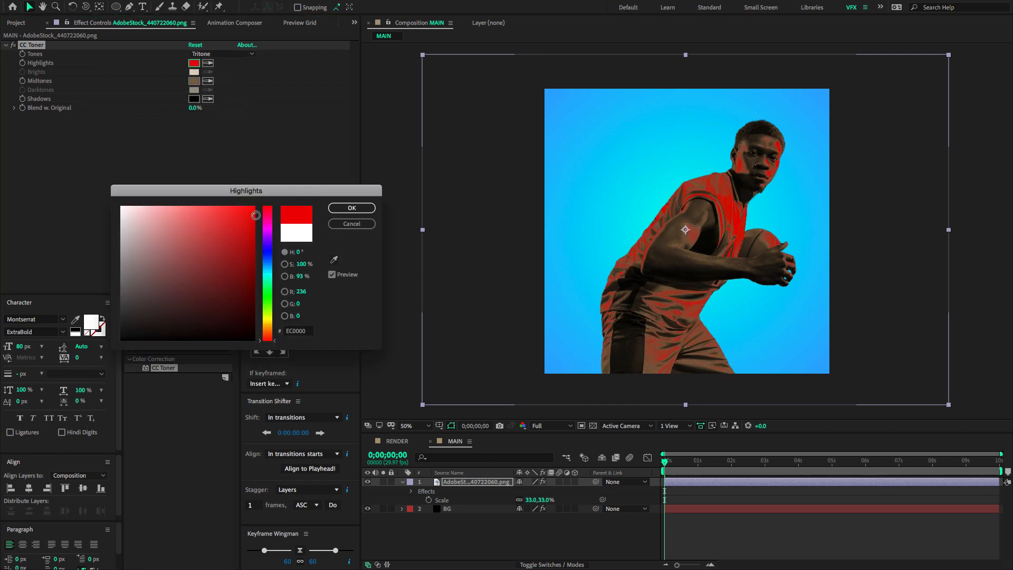
pyautogui.click(346, 206)
# Set CC Toner's Midtones color to bright green and its Shadows color to magenta.
pyautogui.click(194, 80)
pyautogui.moveTo(263, 332); pyautogui.dragTo(255, 238)
pyautogui.click(352, 208)
pyautogui.click(194, 99)
pyautogui.click(264, 227)
pyautogui.click(355, 209)
# Show the layer blending modes and set the basketball player layer's opacity to 9%.
pyautogui.click(493, 487)
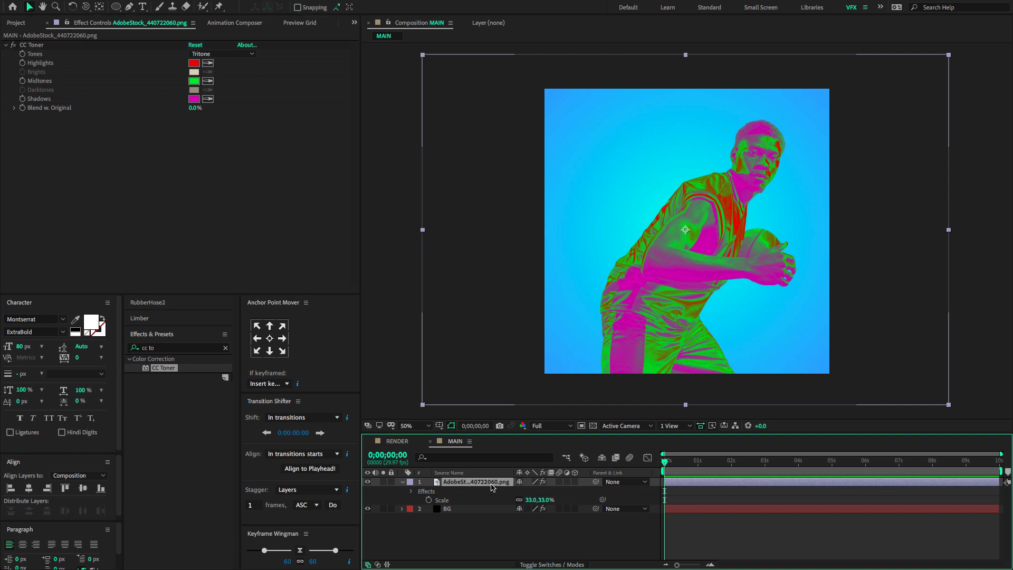
pyautogui.press('F4')
pyautogui.press('t')
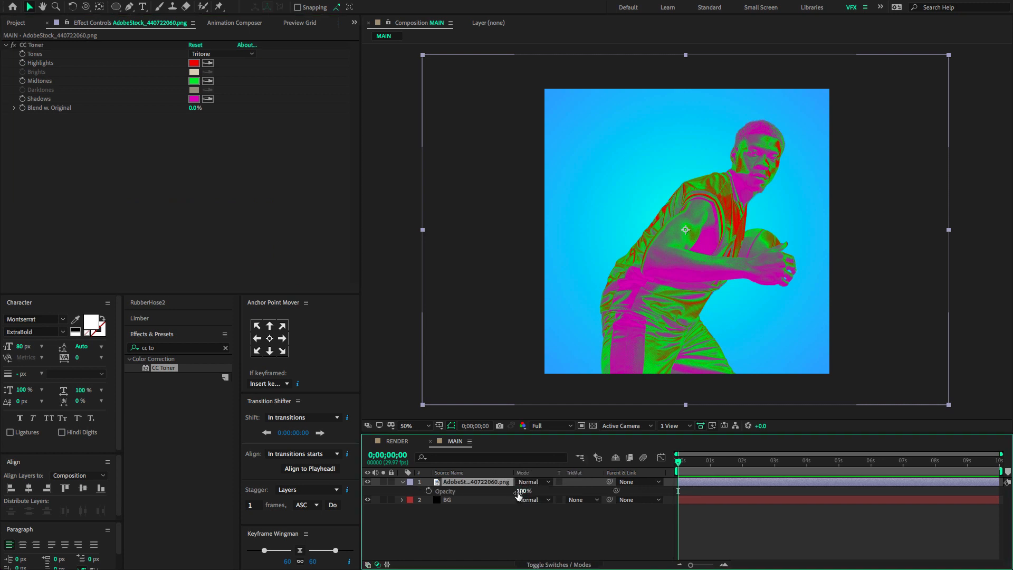
pyautogui.click(521, 491)
pyautogui.write('9')
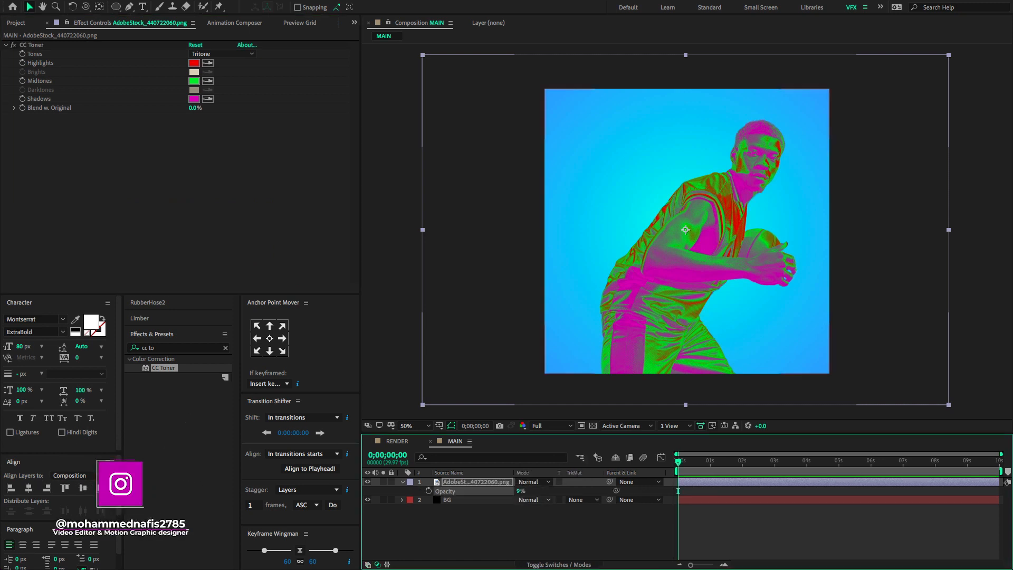
pyautogui.press('Return')
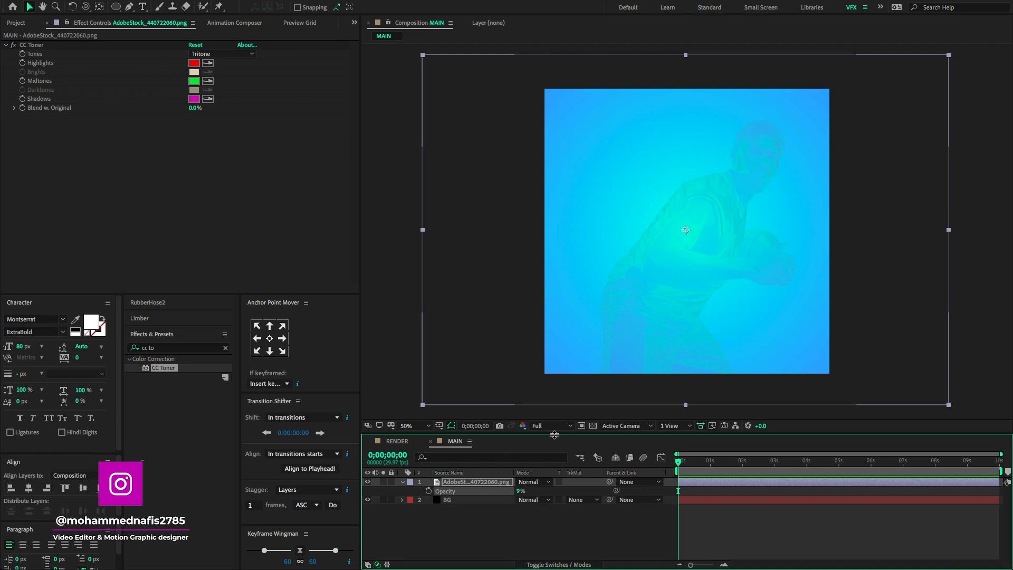
# Duplicate the basketball player layer twice and compare its look with the RENDER composition.
pyautogui.hotkey('ctrl', 'd')
pyautogui.hotkey('ctrl', 'd')
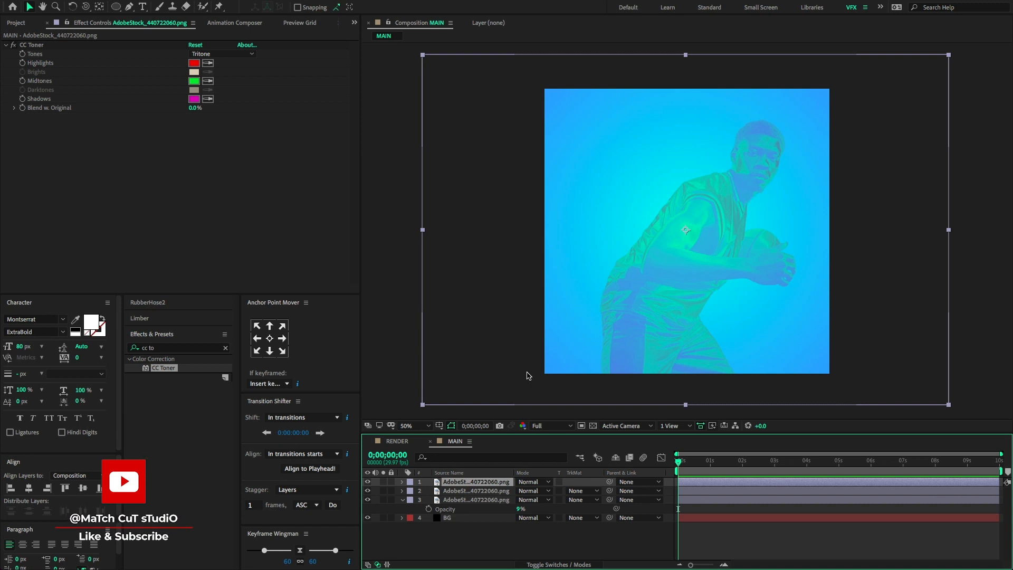
pyautogui.click(396, 441)
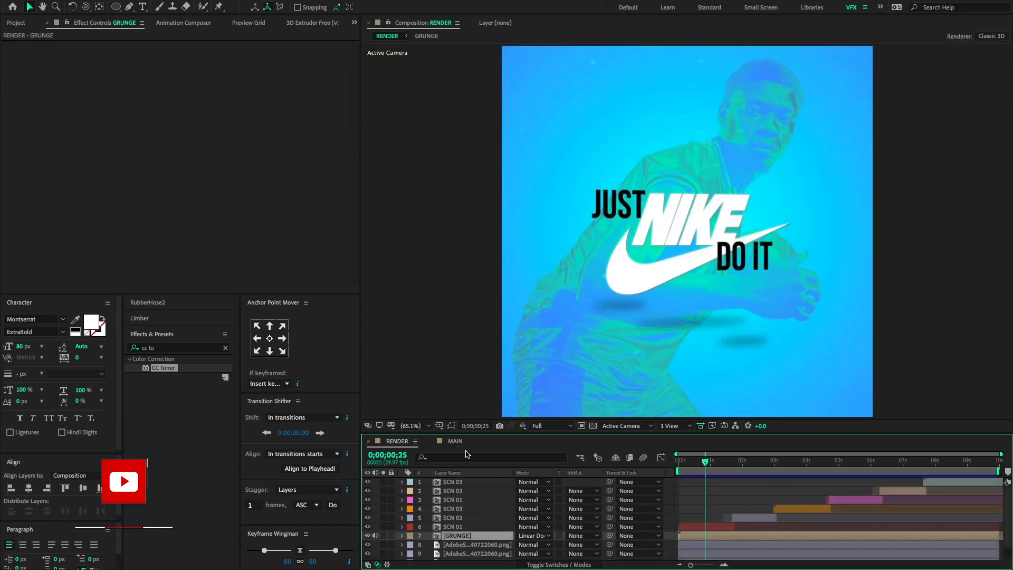
pyautogui.click(458, 442)
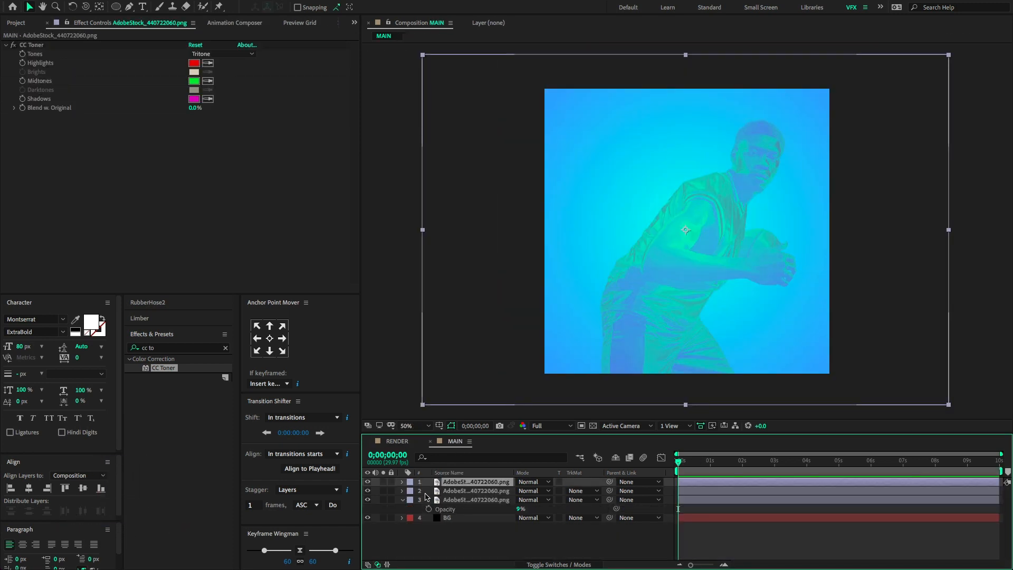
# Pre-compose the three basketball player layers into a new composition named "image placeholder".
pyautogui.click(455, 501)
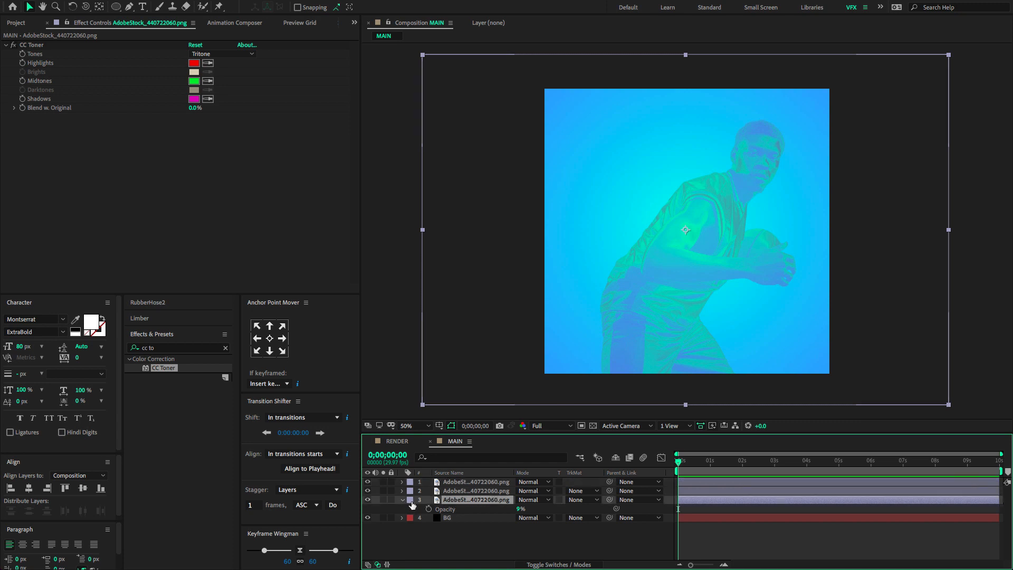
pyautogui.click(403, 500)
pyautogui.keyDown('shift'); pyautogui.click(480, 484); pyautogui.keyUp('shift')
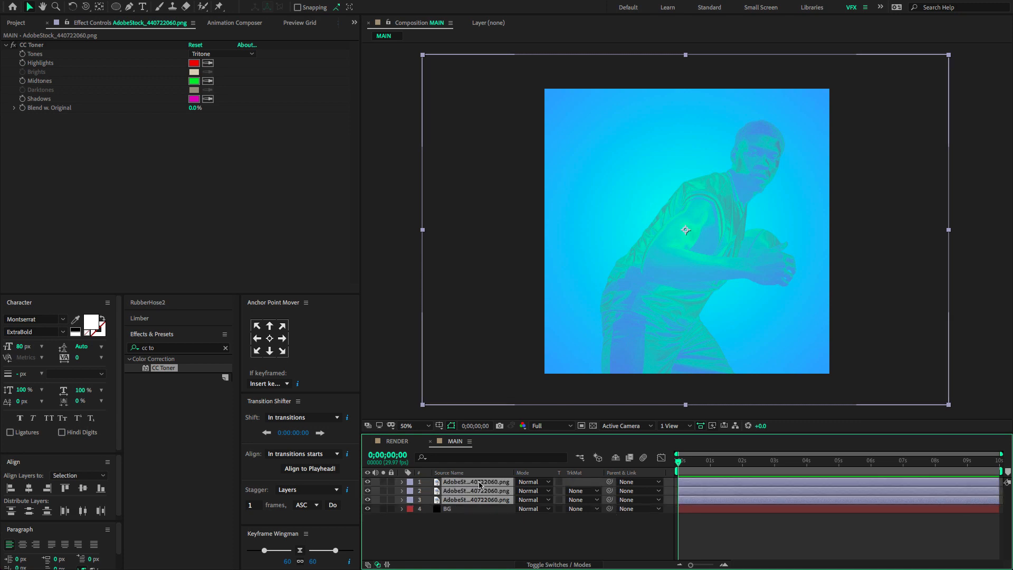
pyautogui.rightClick(481, 484)
pyautogui.click(515, 524)
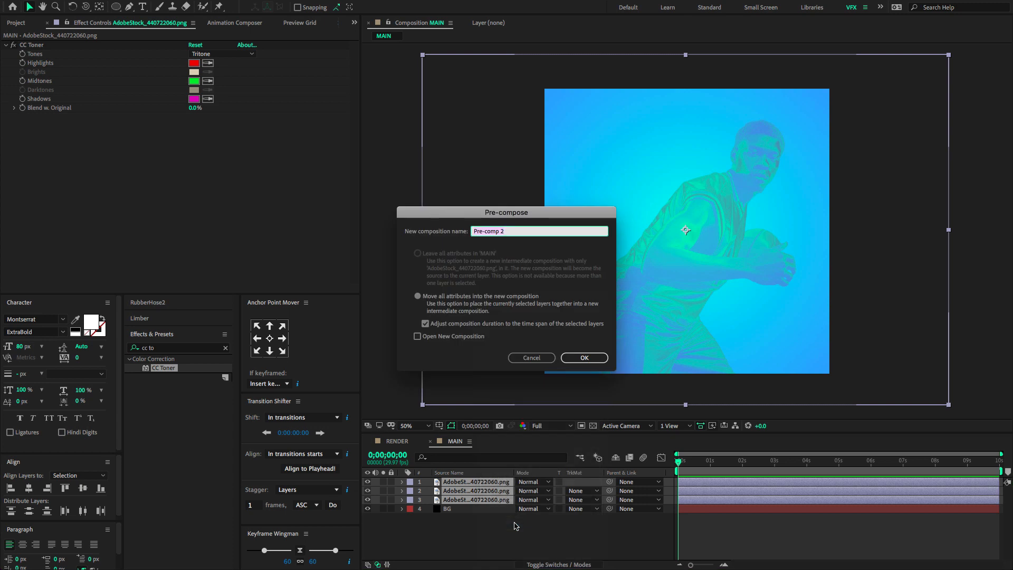
pyautogui.press('BackSpace')
pyautogui.click(572, 356)
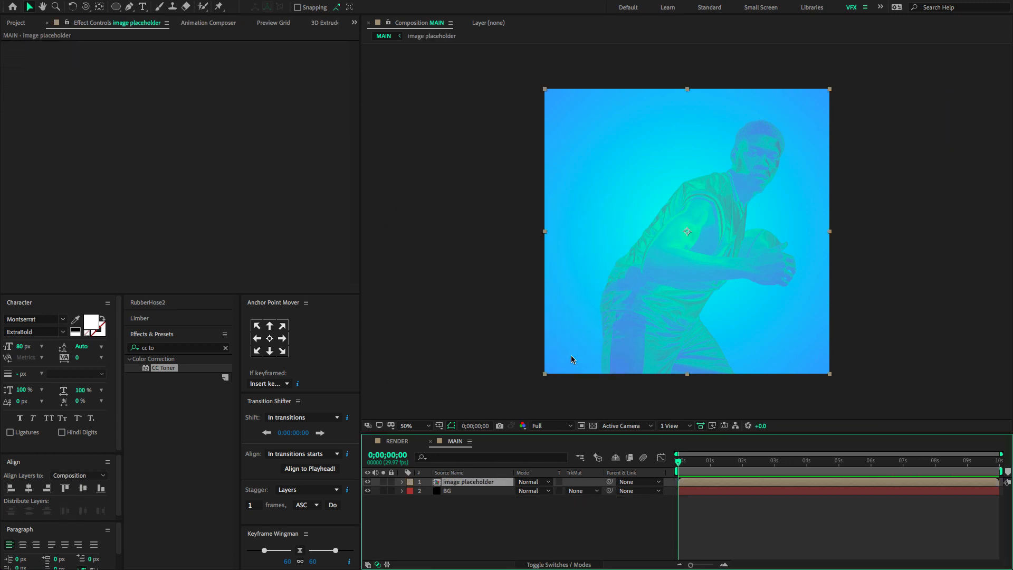
# In the image placeholder composition, keyframe all three layers' position from -522, 534 at the start to 534, 534 at about one second, with easing.
pyautogui.doubleClick(493, 486)
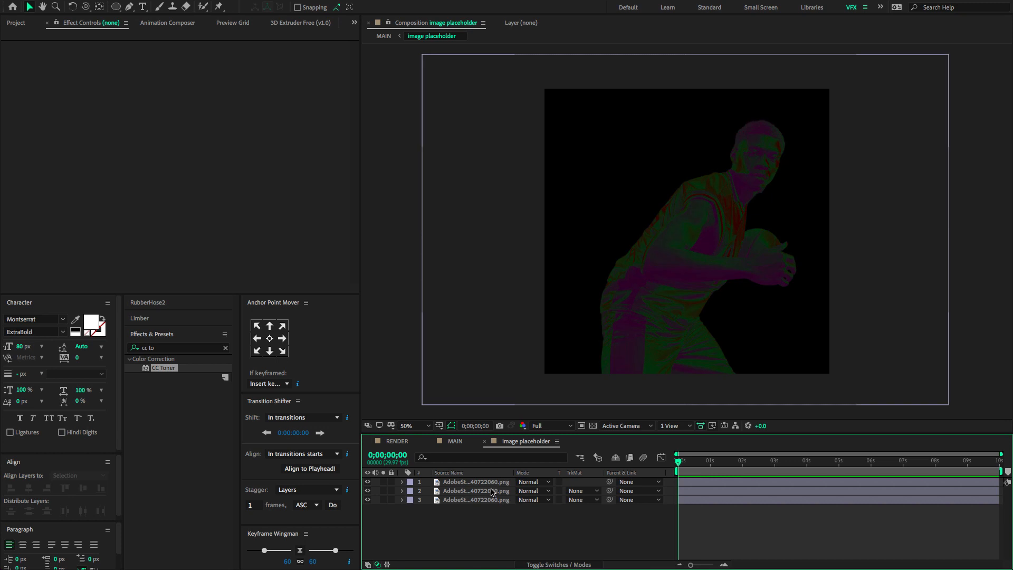
pyautogui.moveTo(483, 517); pyautogui.dragTo(473, 485)
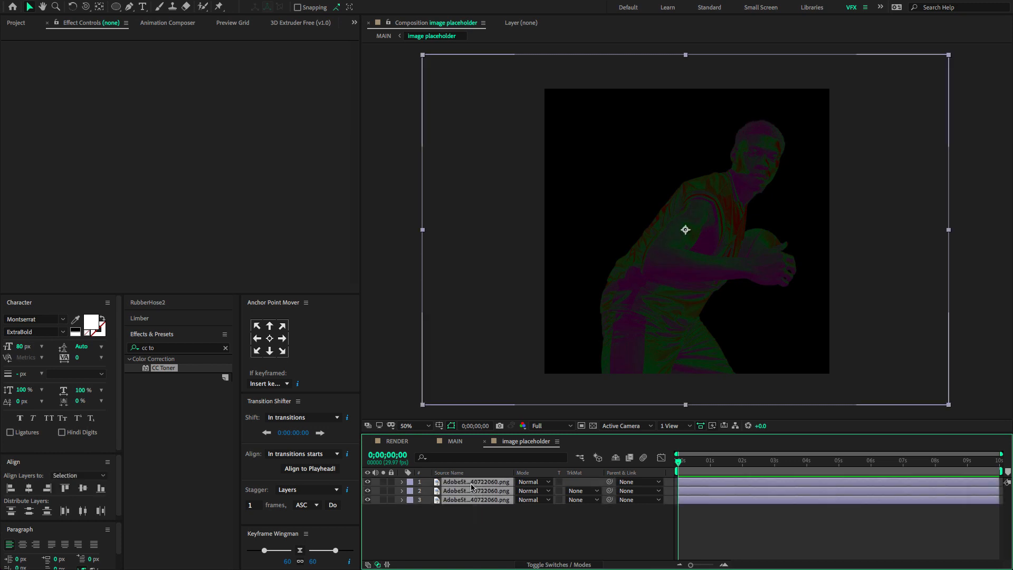
pyautogui.press('p')
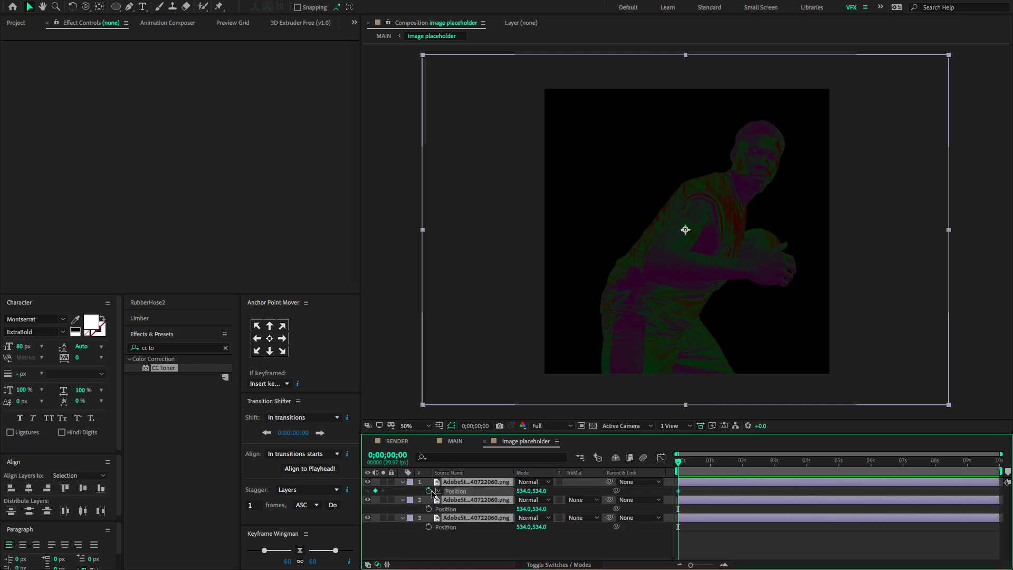
pyautogui.click(429, 491)
pyautogui.moveTo(678, 495); pyautogui.dragTo(703, 492)
pyautogui.moveTo(539, 491); pyautogui.dragTo(226, 480)
pyautogui.moveTo(525, 490); pyautogui.dragTo(493, 496)
pyautogui.moveTo(771, 548); pyautogui.dragTo(649, 486)
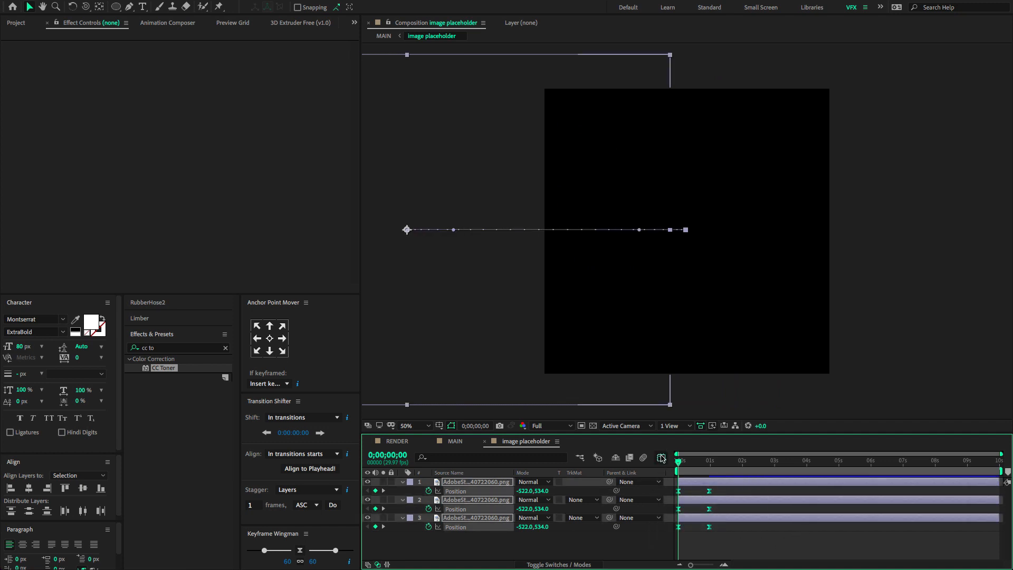
# Reshape the position speed graph so the slide-in starts fast and slows gradually to its end, and preview the motion.
pyautogui.click(661, 458)
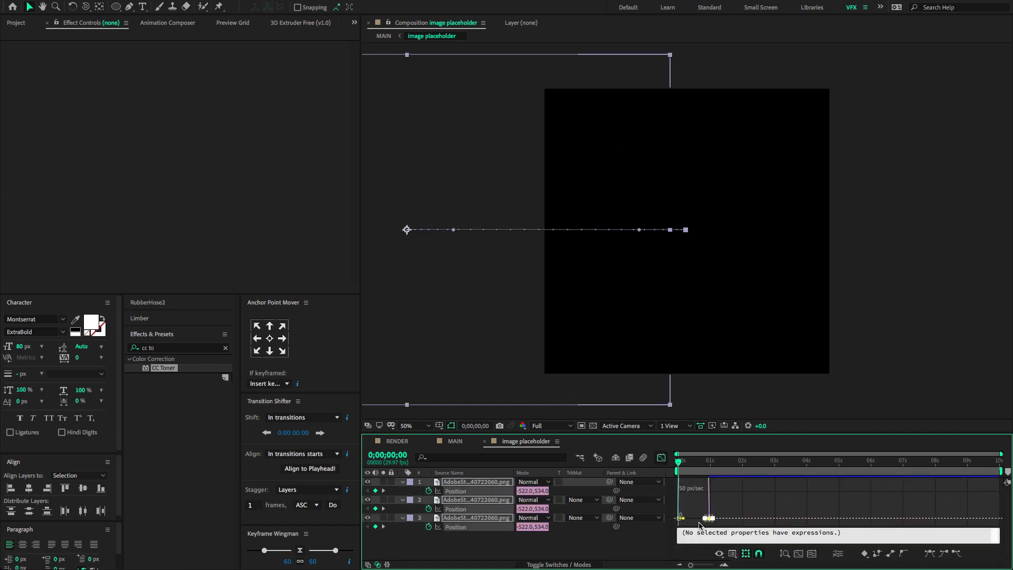
pyautogui.hotkey('ctrl', 'z')
pyautogui.press('=')
pyautogui.press('=')
pyautogui.moveTo(781, 518); pyautogui.dragTo(709, 519)
pyautogui.moveTo(706, 508); pyautogui.dragTo(679, 518)
pyautogui.press('space')
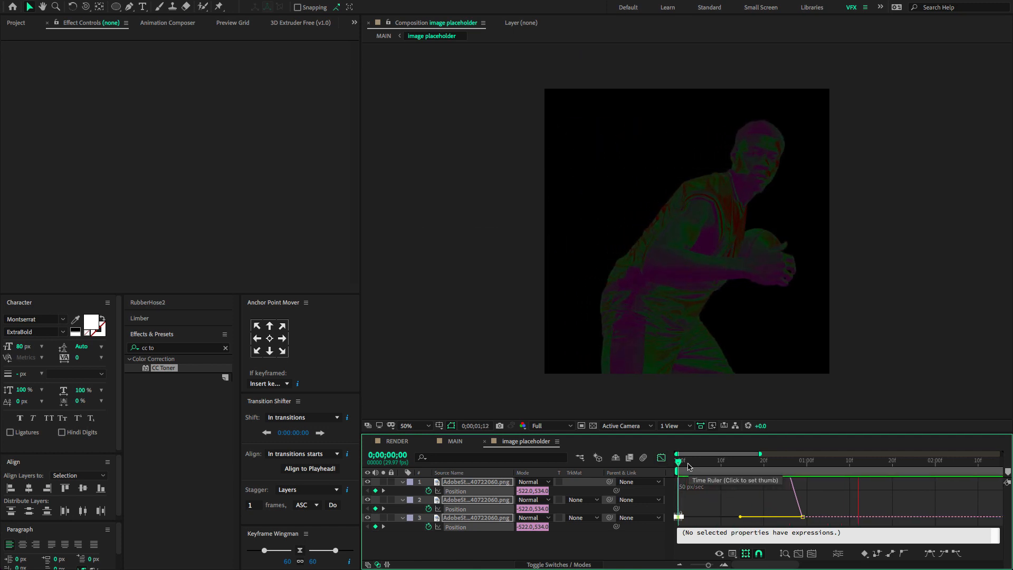
pyautogui.press('space')
pyautogui.click(661, 458)
pyautogui.press('-')
pyautogui.press('-')
pyautogui.press('-')
pyautogui.moveTo(715, 463); pyautogui.dragTo(620, 469)
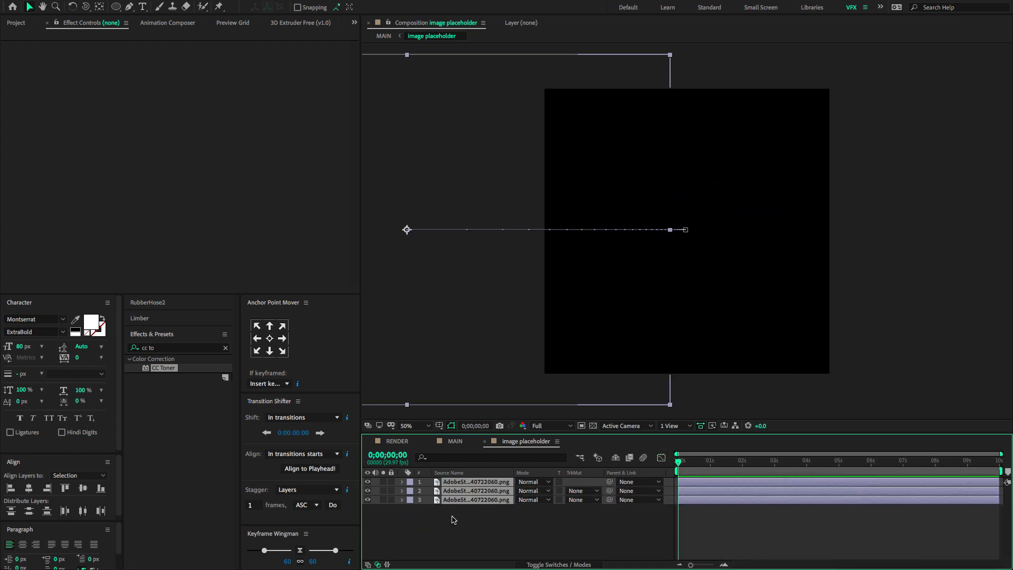
# Keyframe the three layers' scale from 33% at the start to 38% at 0;00;09;29 and preview the slow zoom.
pyautogui.press('u')
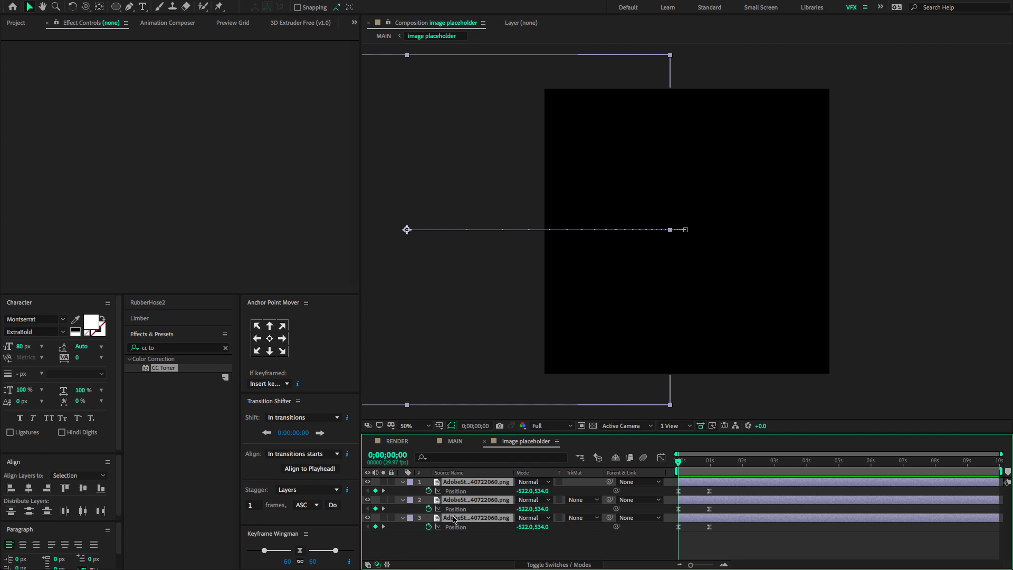
pyautogui.hotkey('shift', 's')
pyautogui.click(428, 500)
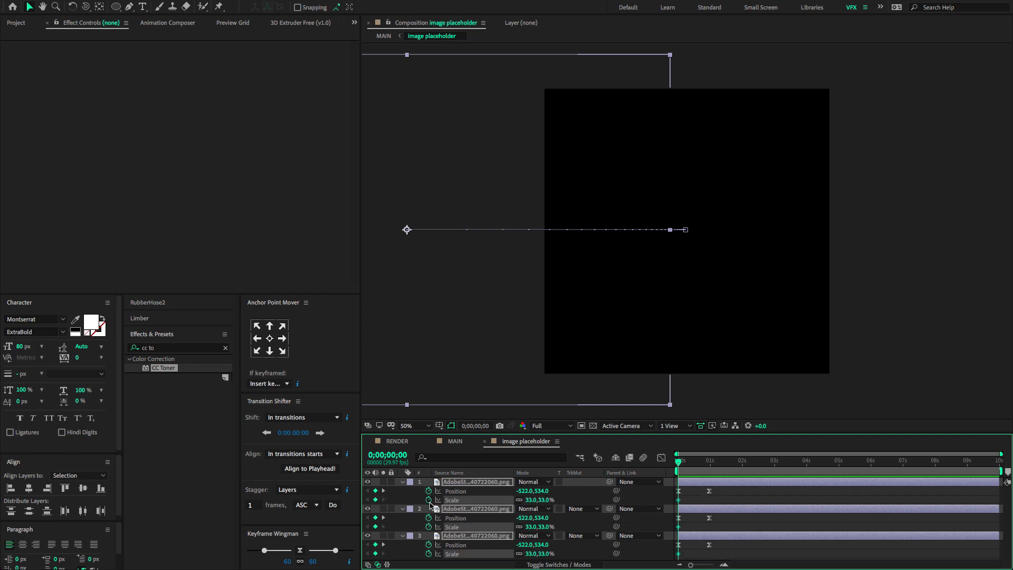
pyautogui.moveTo(694, 464); pyautogui.dragTo(1003, 463)
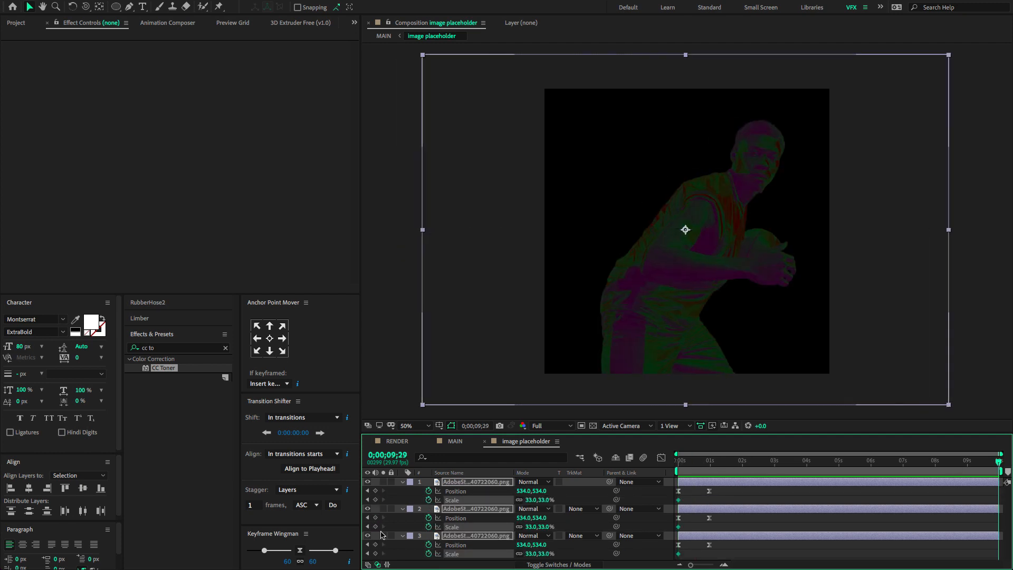
pyautogui.moveTo(544, 501); pyautogui.dragTo(546, 501)
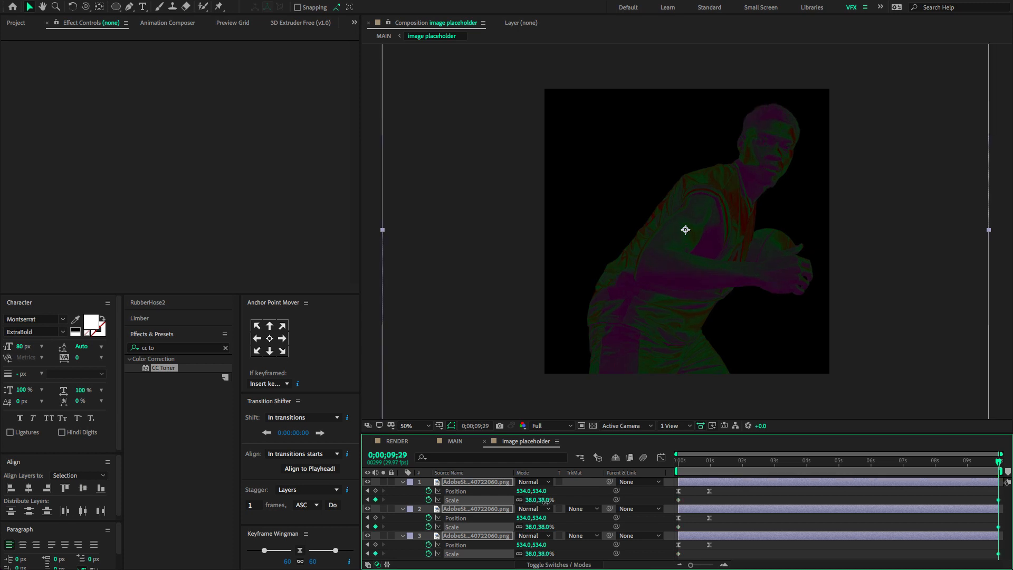
pyautogui.moveTo(807, 463); pyautogui.dragTo(552, 467)
pyautogui.press('space')
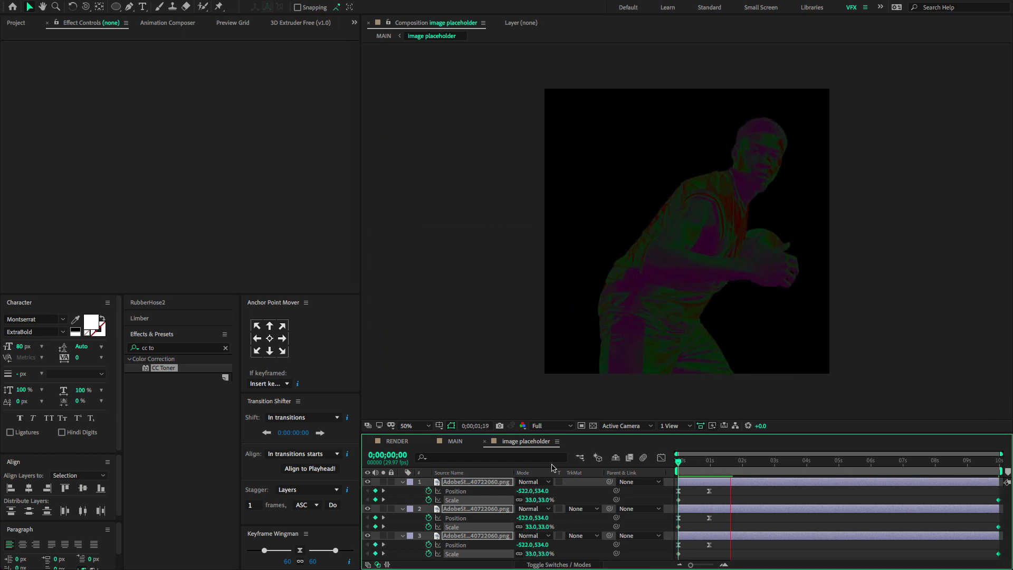
pyautogui.press('u')
# Add the damage_-_81187 (Original).mp4 and grunge.mov footage above the image placeholder layer in the MAIN composition and preview it.
pyautogui.click(455, 441)
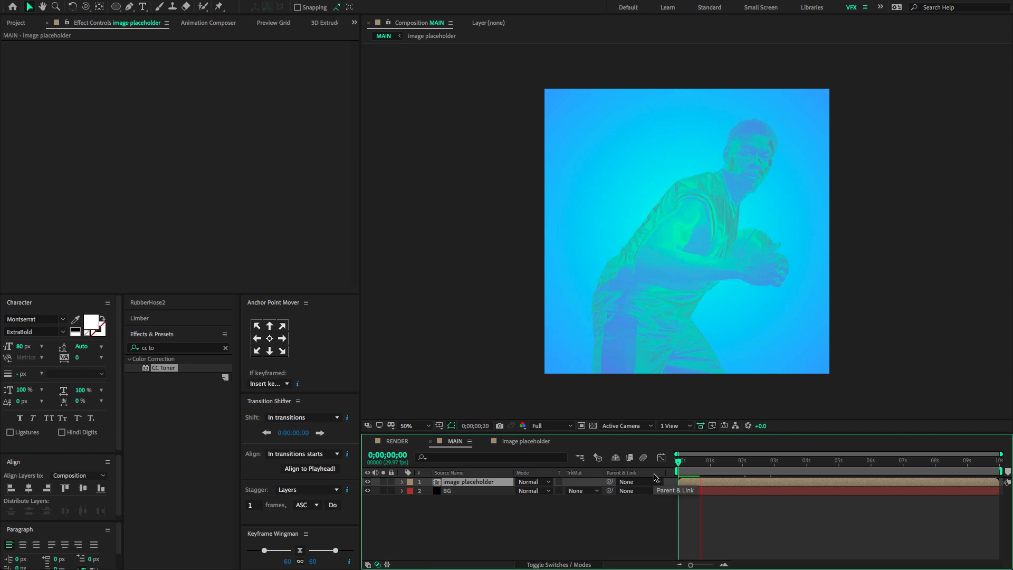
pyautogui.press('space')
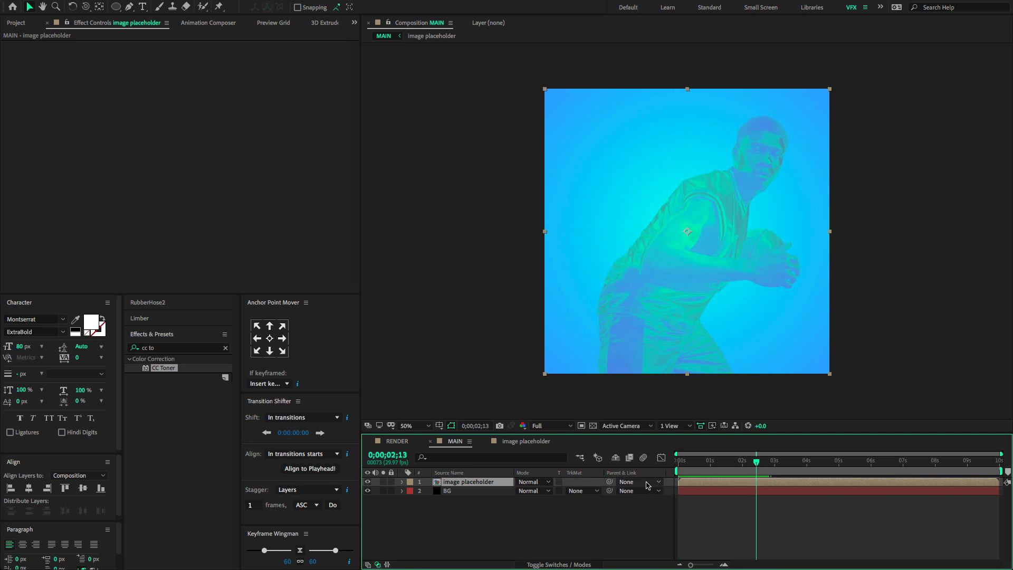
pyautogui.click(16, 24)
pyautogui.click(39, 162)
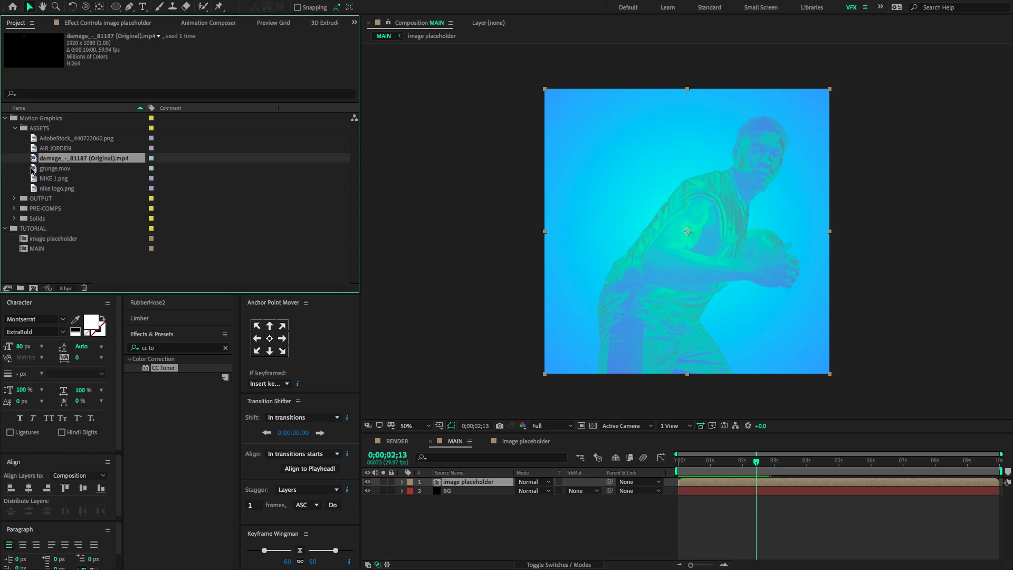
pyautogui.keyDown('ctrl'); pyautogui.click(43, 171); pyautogui.keyUp('ctrl')
pyautogui.moveTo(42, 171); pyautogui.dragTo(537, 480)
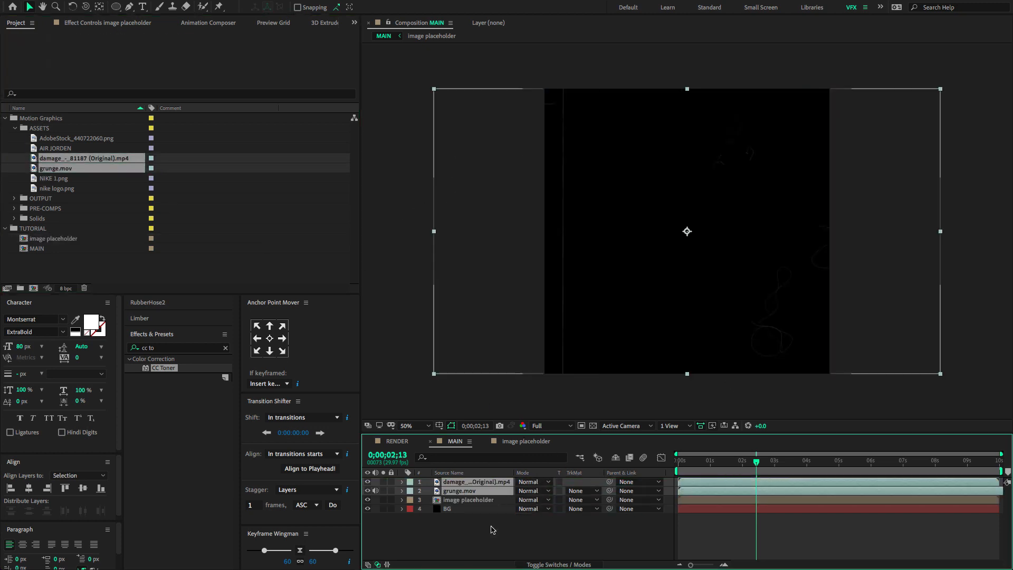
pyautogui.press('space')
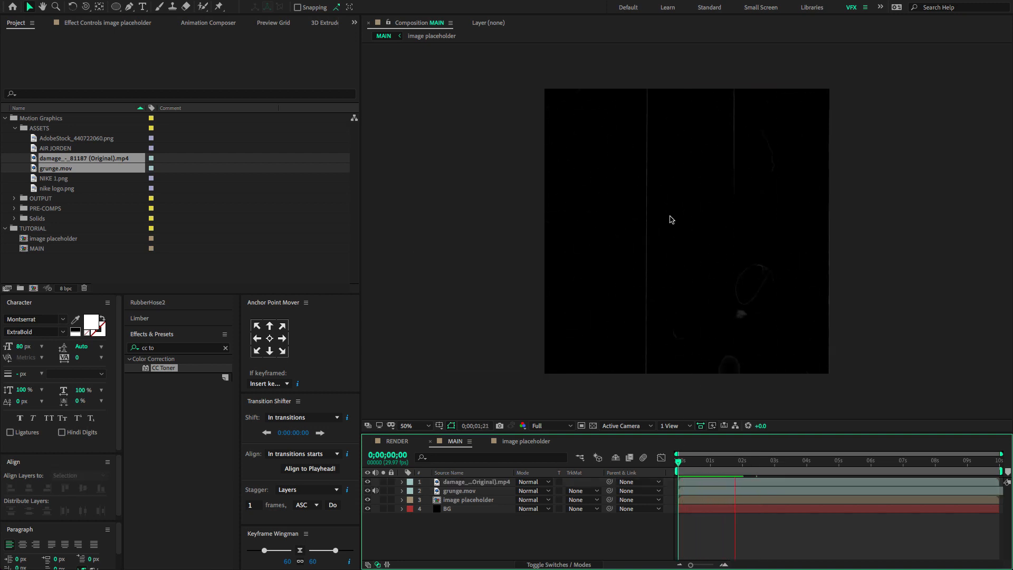
# Set the blending mode of the damage and grunge.mov layers to Linear Dodge and preview the texture.
pyautogui.click(475, 482)
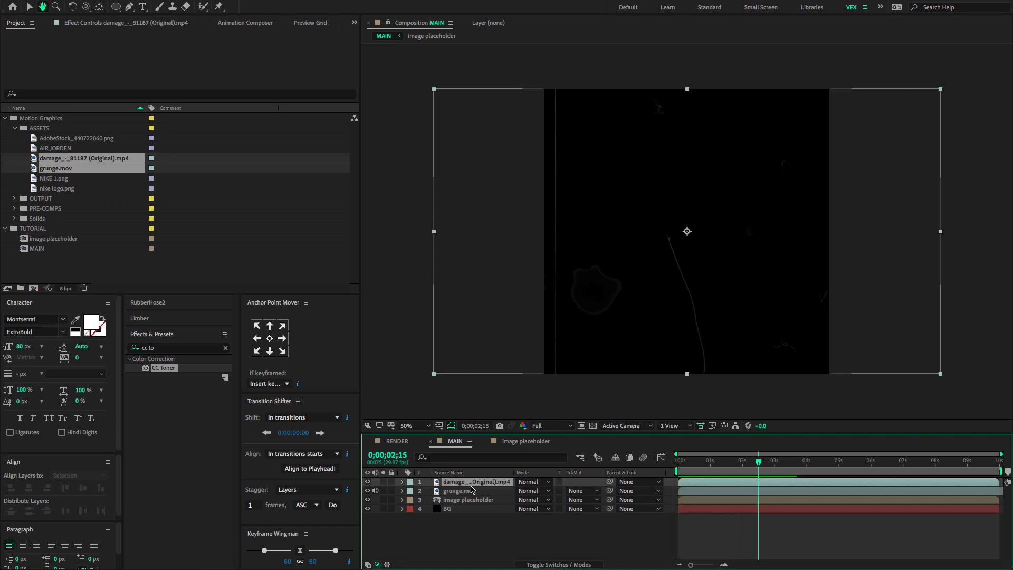
pyautogui.keyDown('shift'); pyautogui.click(469, 492); pyautogui.keyUp('shift')
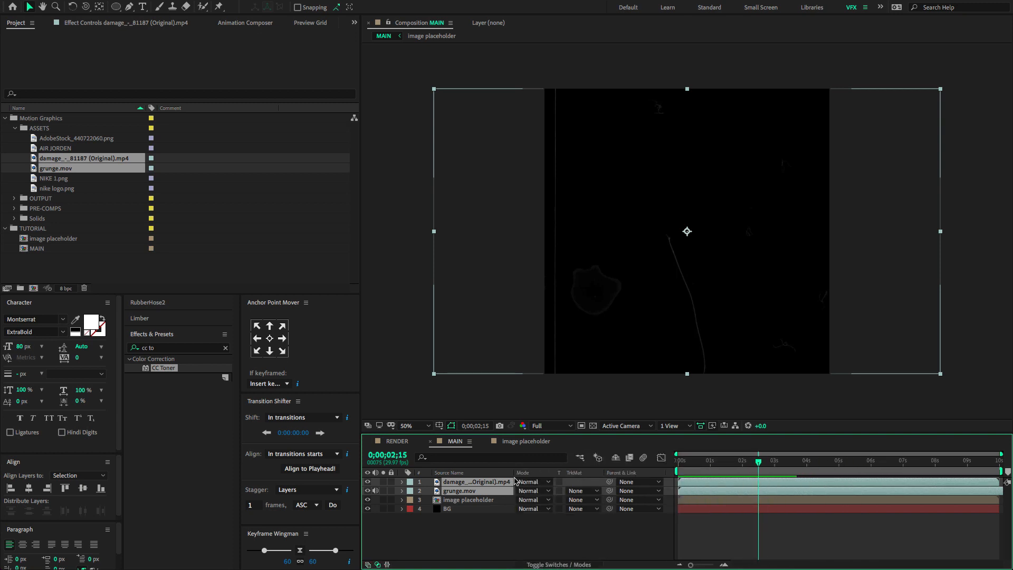
pyautogui.rightClick(474, 472)
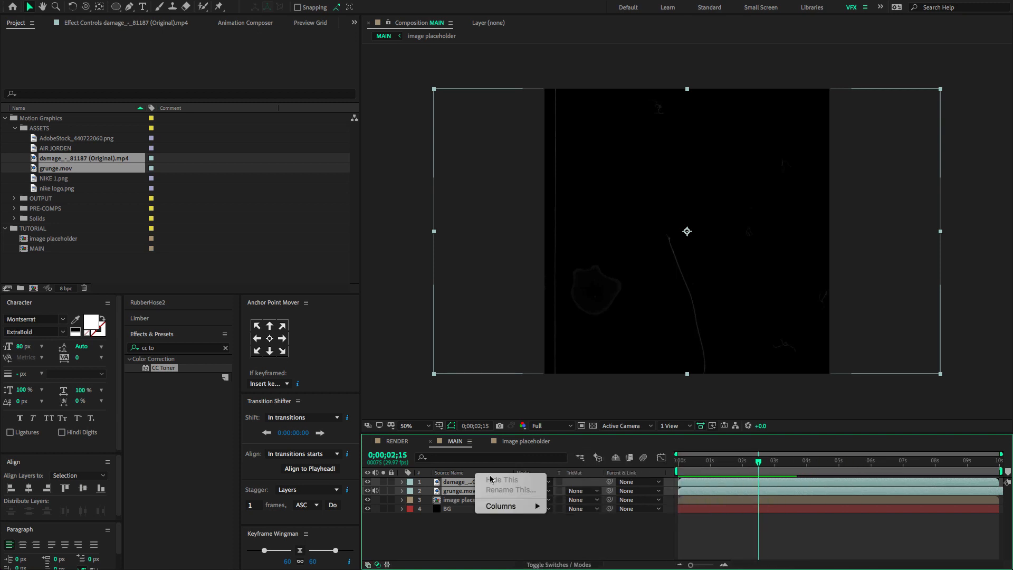
pyautogui.moveTo(499, 508)
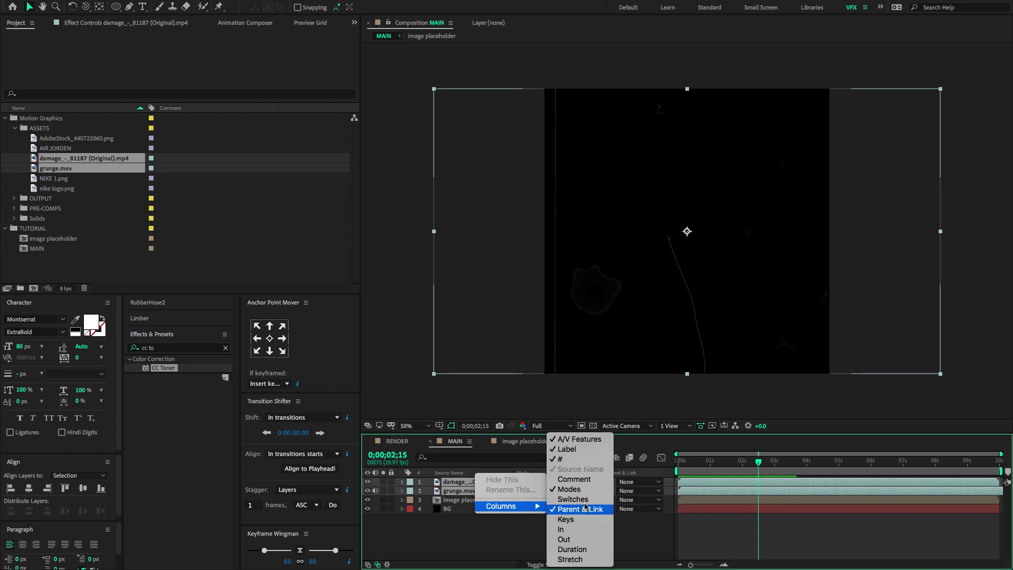
pyautogui.click(448, 537)
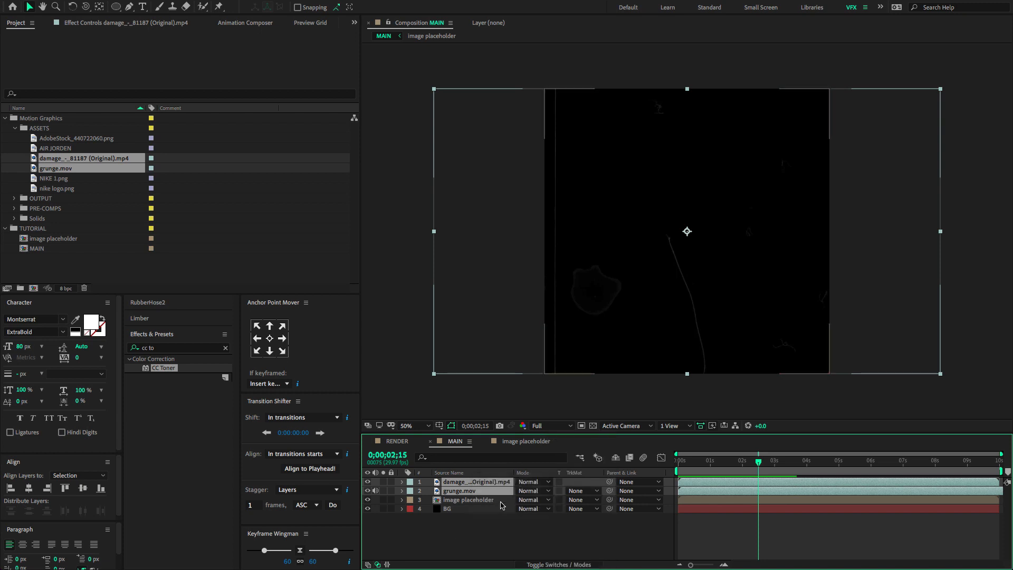
pyautogui.click(528, 482)
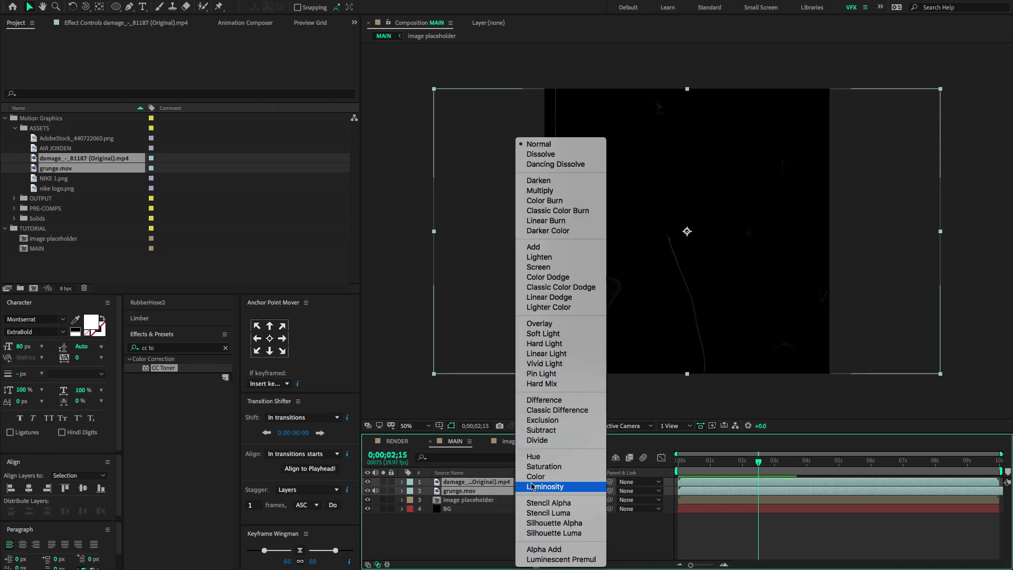
pyautogui.click(541, 298)
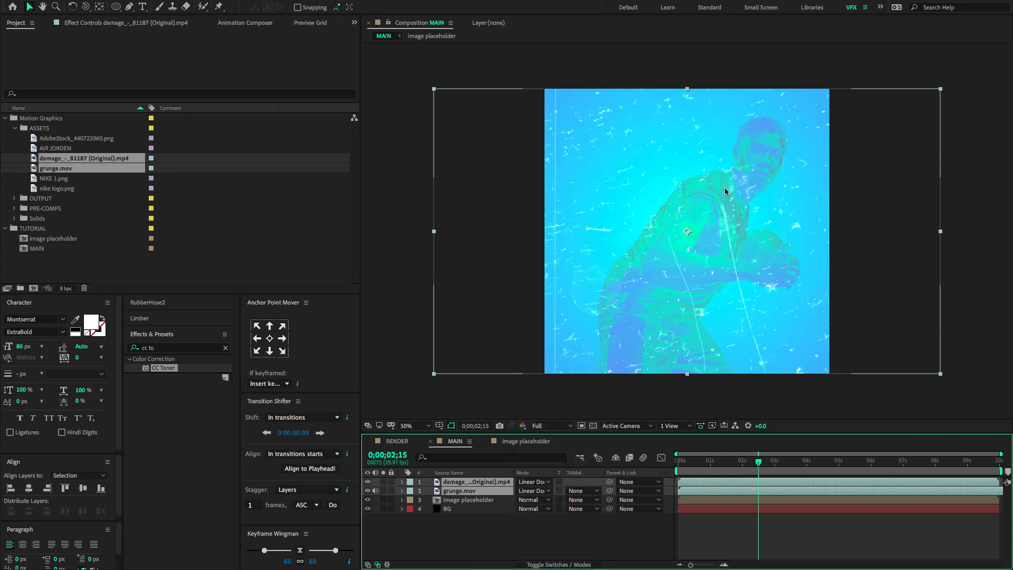
pyautogui.press('space')
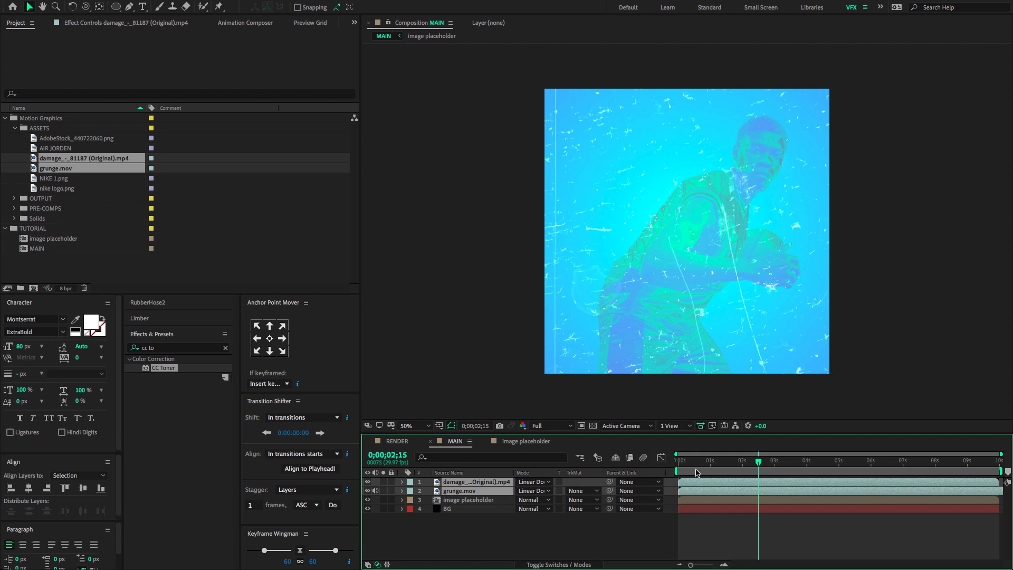
pyautogui.press('h')
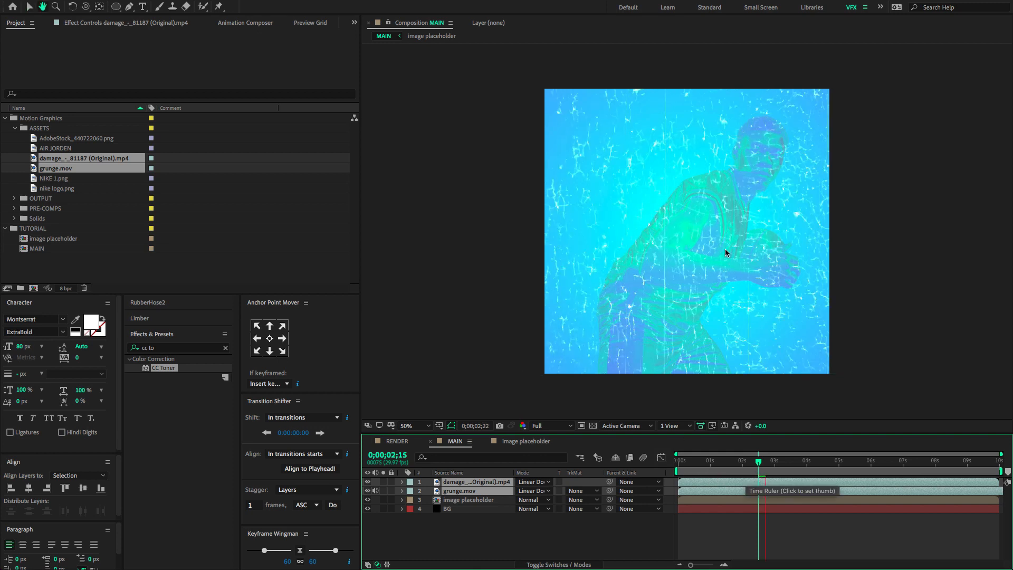
pyautogui.press('space')
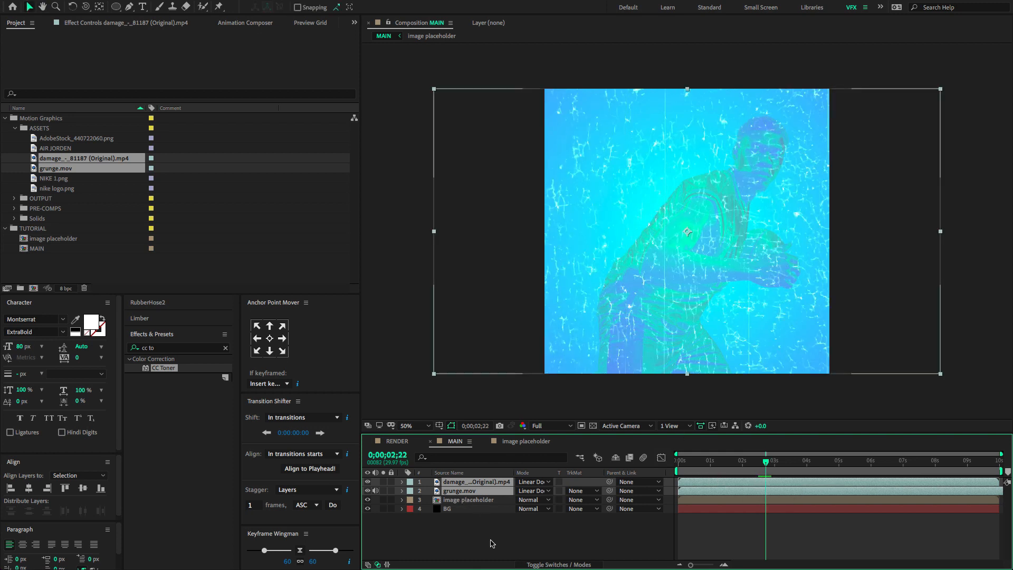
# Try 15% opacity on the damage and grunge.mov layers together and settle on 45% for both.
pyautogui.click(490, 543)
pyautogui.click(490, 482)
pyautogui.keyDown('ctrl'); pyautogui.click(496, 491); pyautogui.keyUp('ctrl')
pyautogui.press('t')
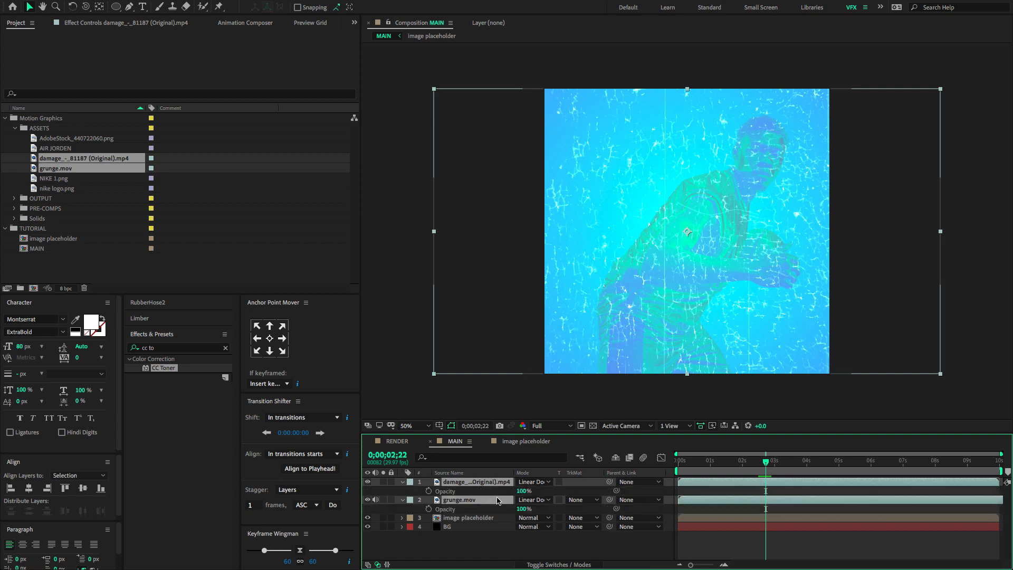
pyautogui.click(524, 491)
pyautogui.write('15')
pyautogui.press('Return')
pyautogui.click(521, 492)
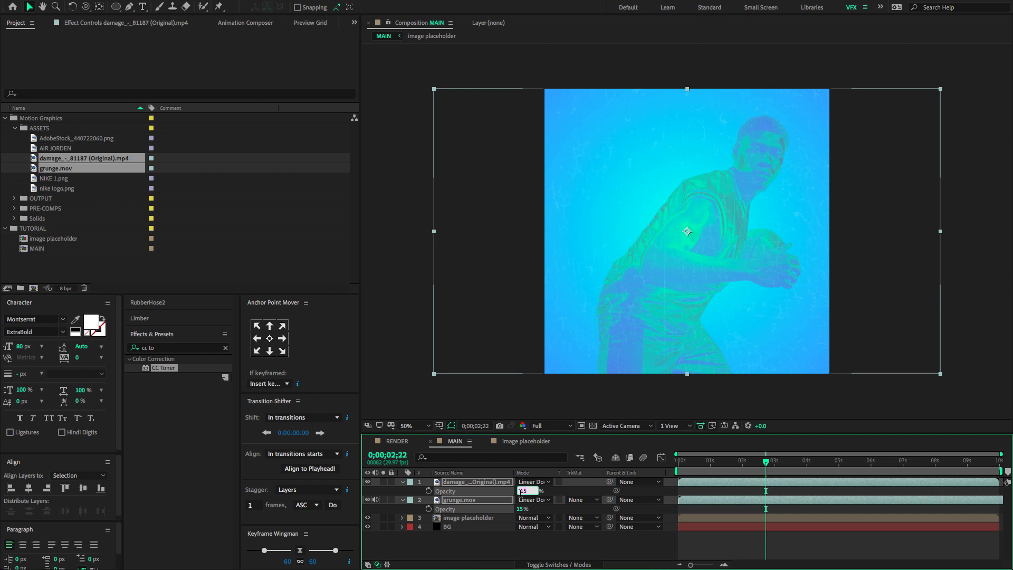
pyautogui.press('Return')
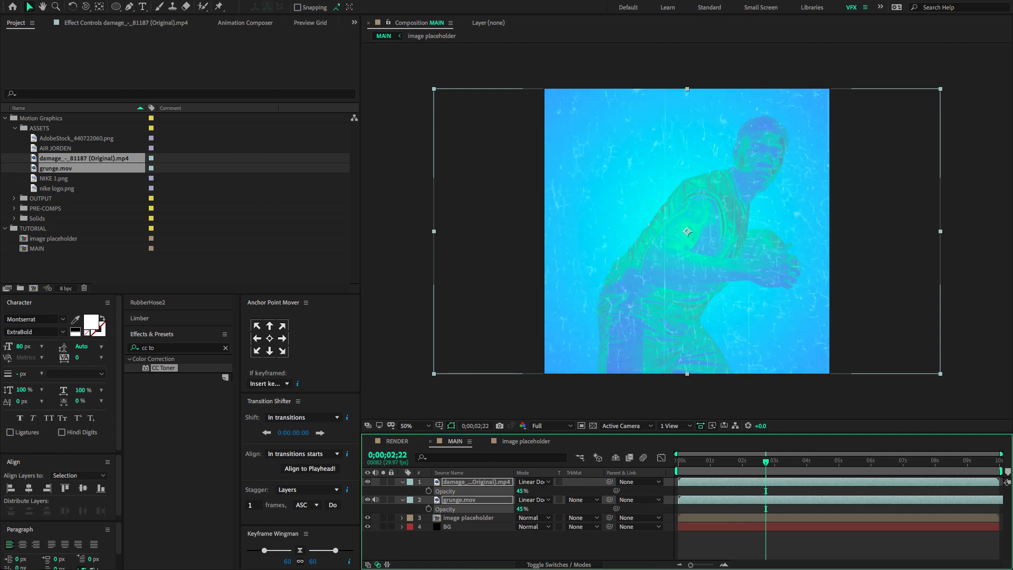
# Pre-compose the damage and grunge.mov layers into a new composition named GRUNGE EFFECT.
pyautogui.rightClick(449, 486)
pyautogui.click(469, 521)
pyautogui.write('GRUNGE EFFECT')
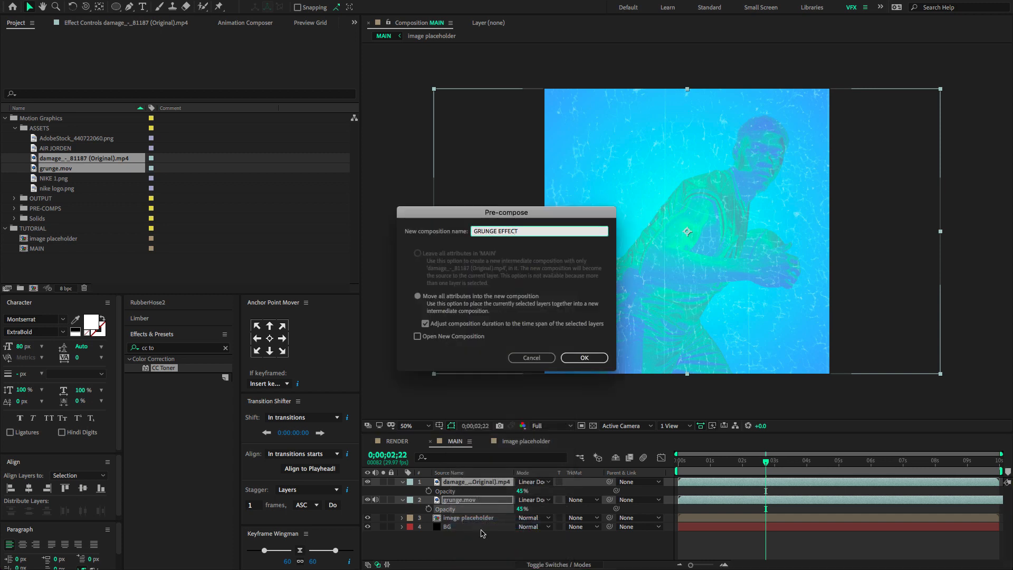
pyautogui.click(584, 358)
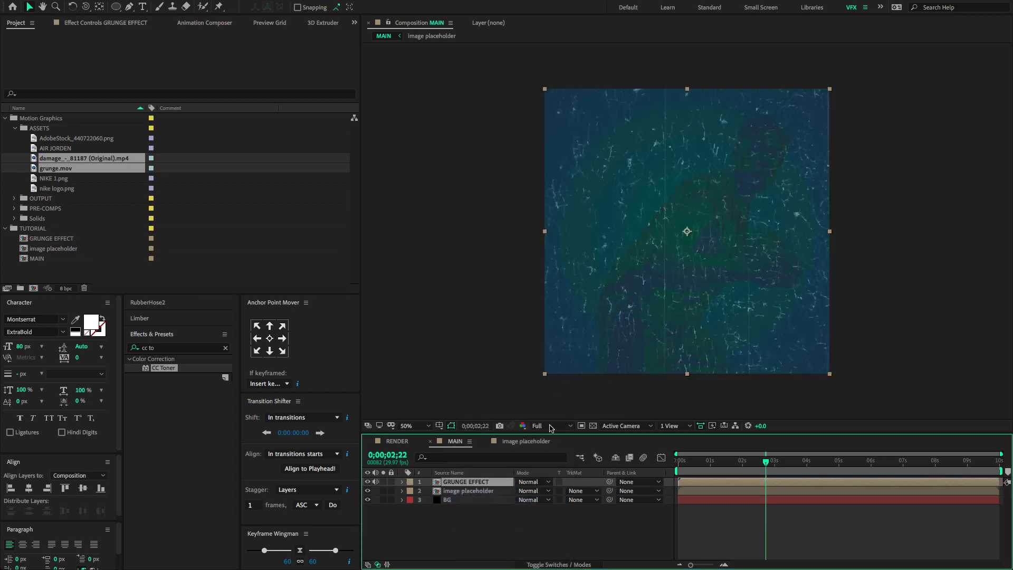
# Set the blending mode of the GRUNGE EFFECT layer to Linear Dodge, checking it at 0;00;01;08.
pyautogui.moveTo(688, 460); pyautogui.dragTo(719, 460)
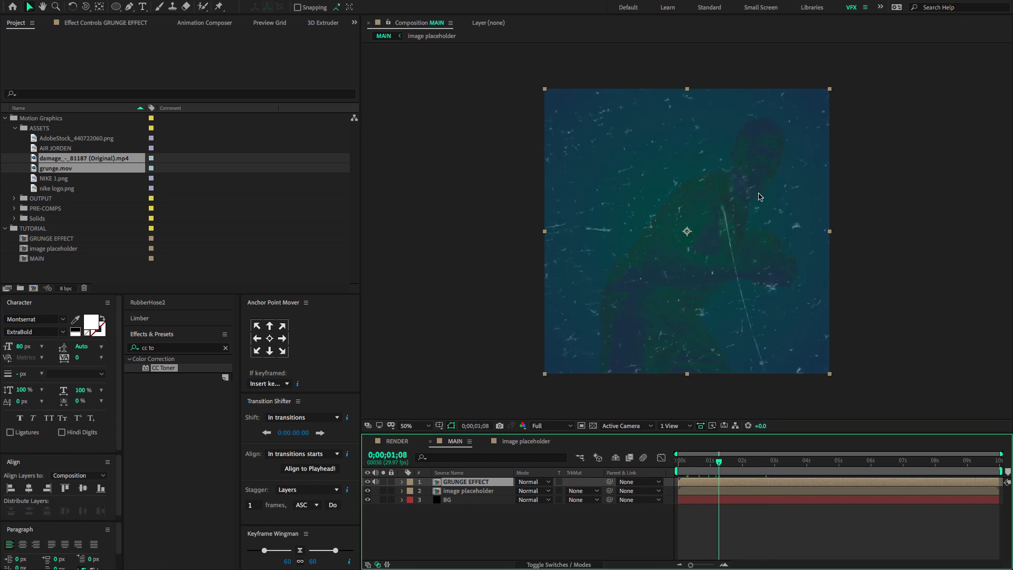
pyautogui.click(533, 482)
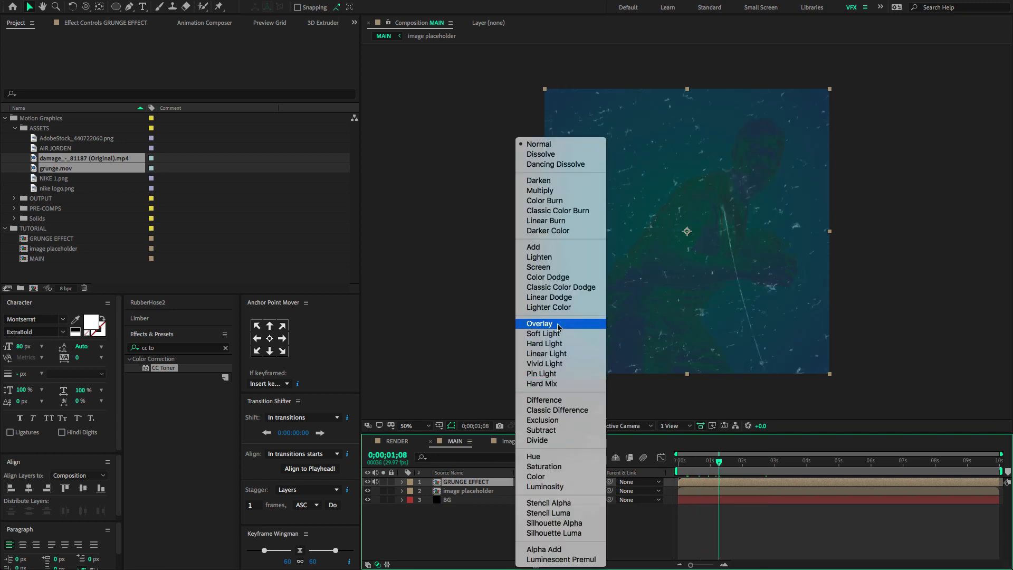
pyautogui.click(555, 297)
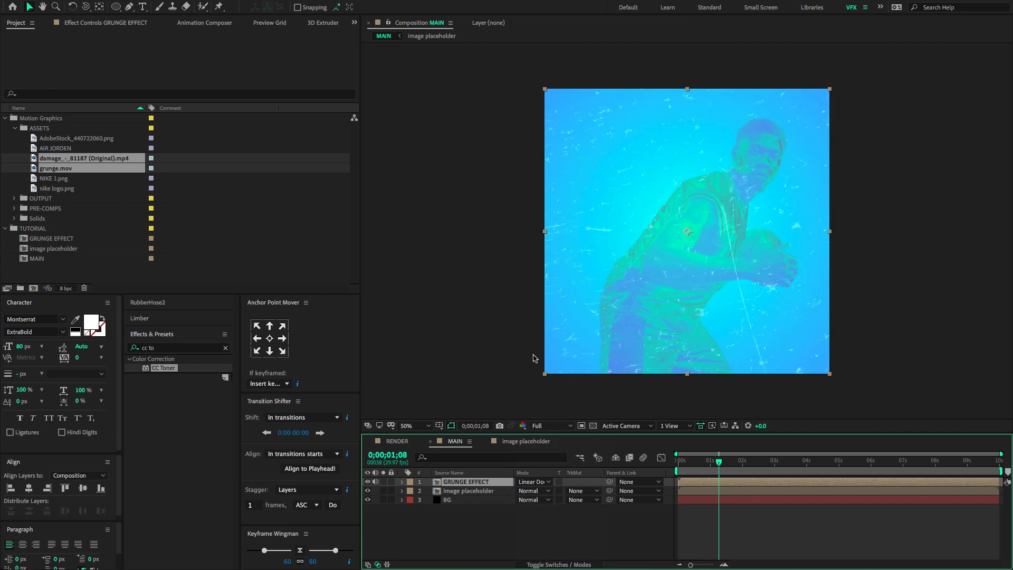
# Move the GRUNGE EFFECT layer between the image placeholder and BG layers and preview from the start.
pyautogui.moveTo(488, 484); pyautogui.dragTo(485, 504)
pyautogui.press('Home')
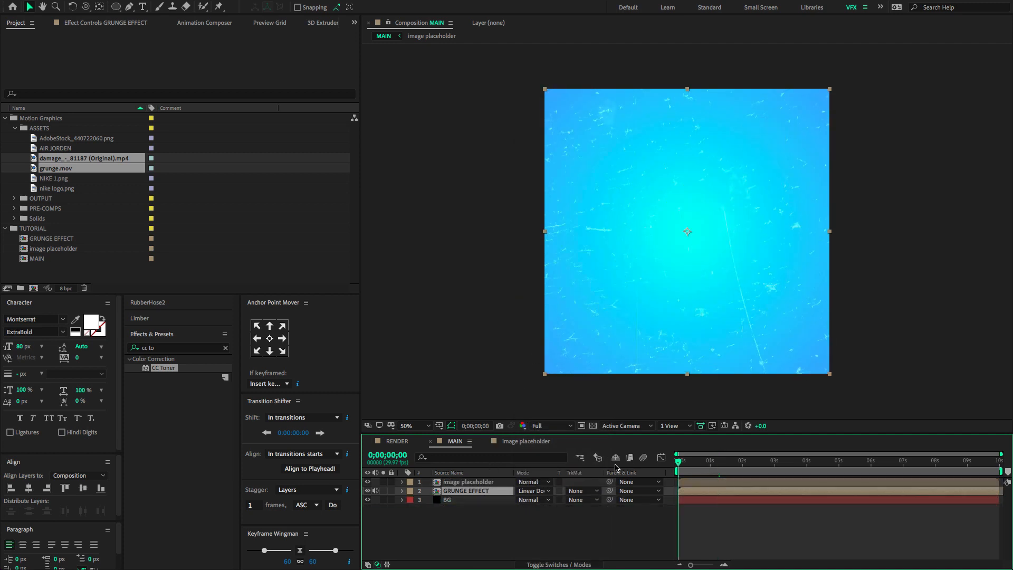
pyautogui.press('space')
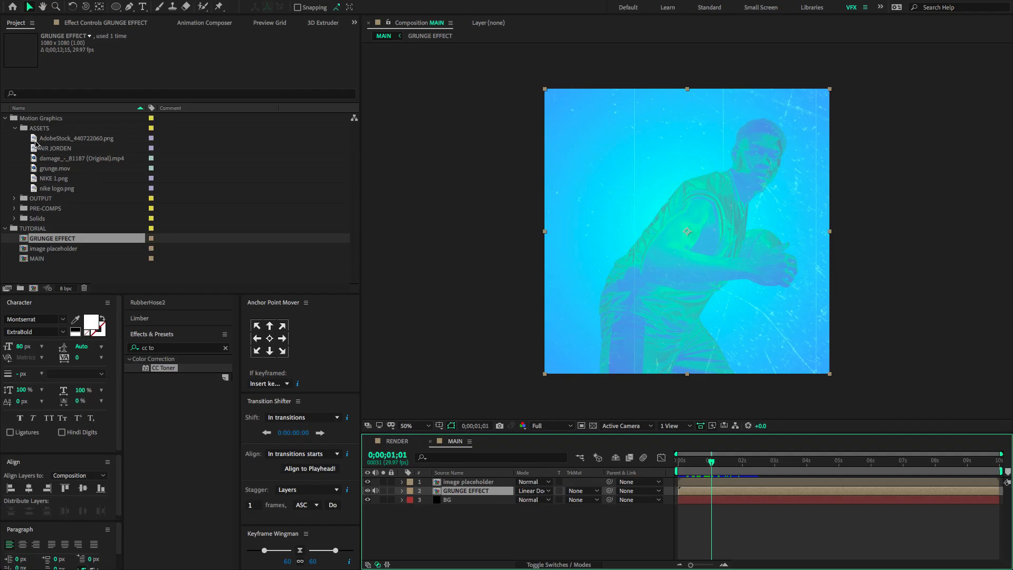
# Add nike logo.png centered on top in the MAIN composition and scale it down to about a quarter of its size.
pyautogui.click(29, 128)
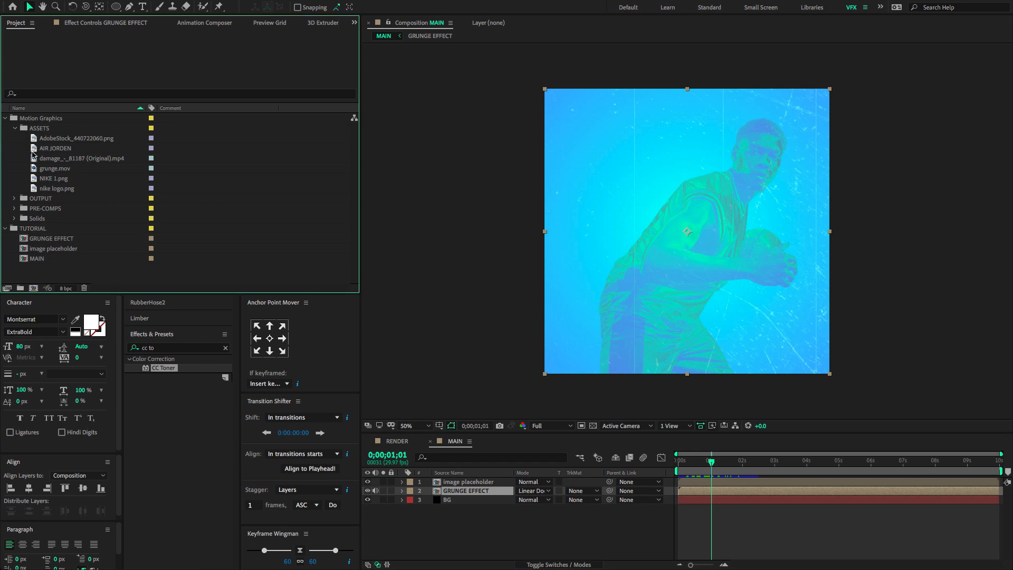
pyautogui.click(33, 148)
pyautogui.click(34, 139)
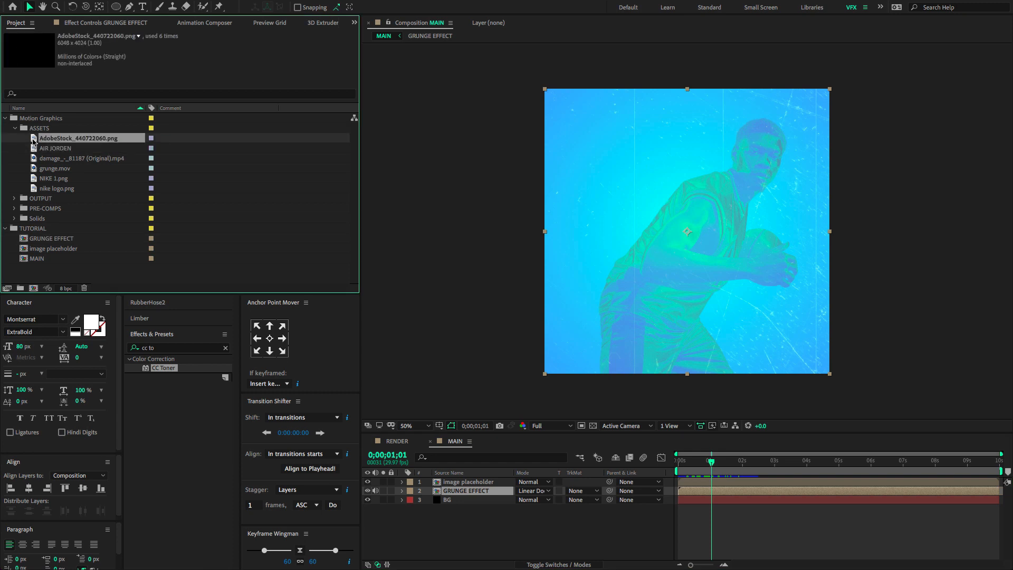
pyautogui.click(38, 188)
pyautogui.moveTo(34, 190); pyautogui.dragTo(691, 237)
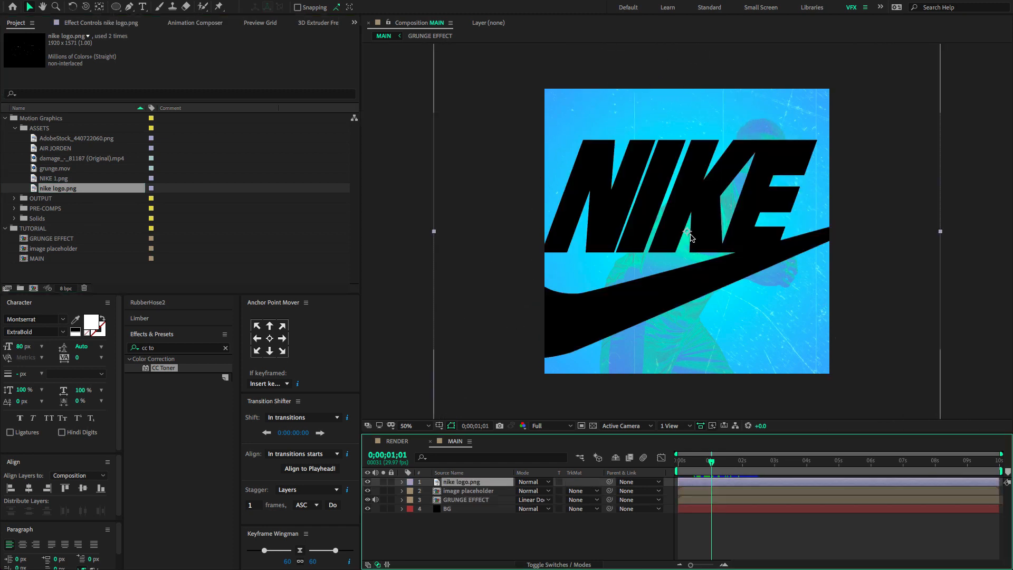
pyautogui.press('s')
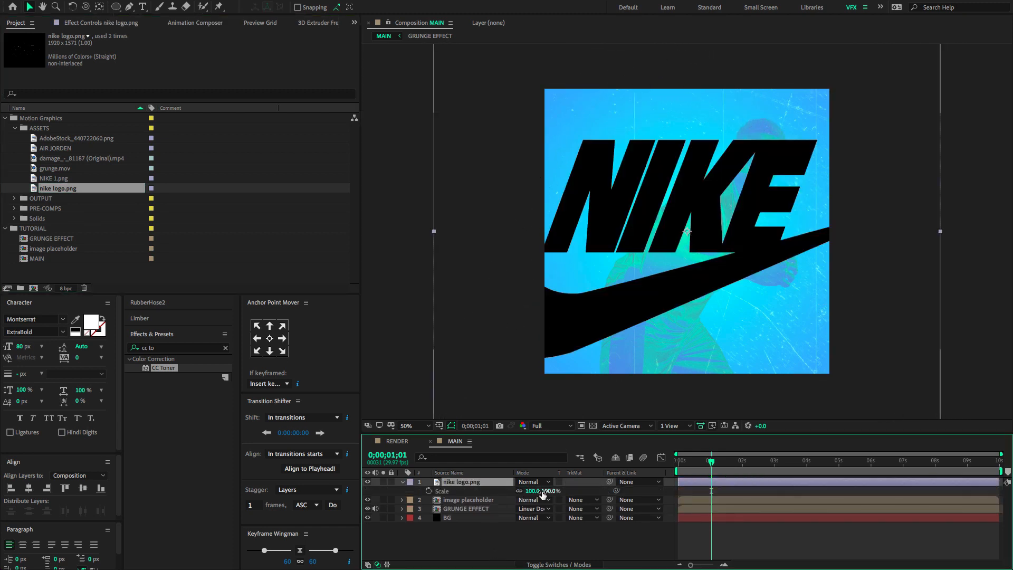
pyautogui.moveTo(533, 496); pyautogui.dragTo(402, 486)
pyautogui.click(402, 486)
# Apply the Fill effect to the nike logo.png layer and set its color to white (FFFFFF).
pyautogui.click(193, 346)
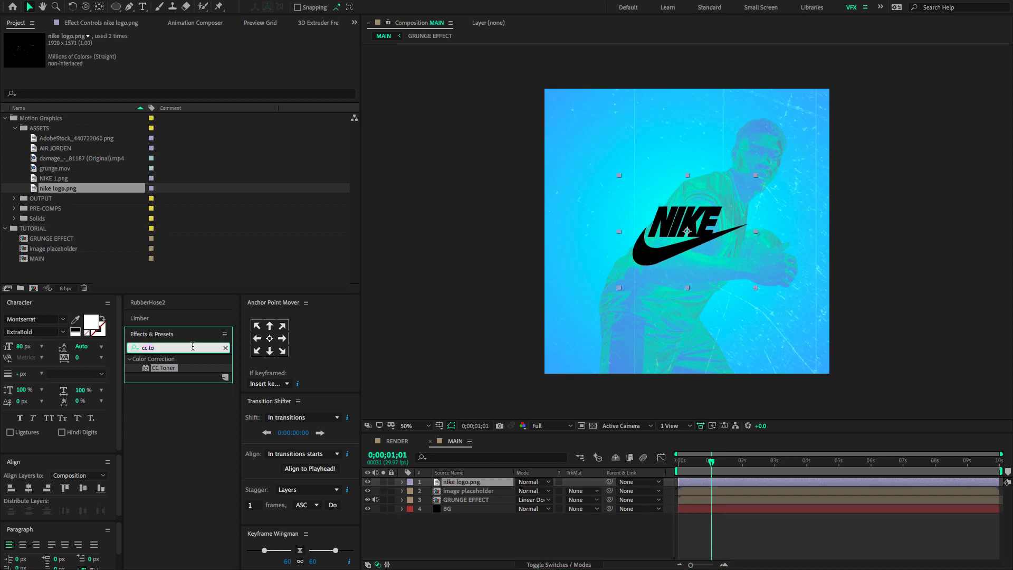
pyautogui.hotkey('ctrl', 'a')
pyautogui.write('fill')
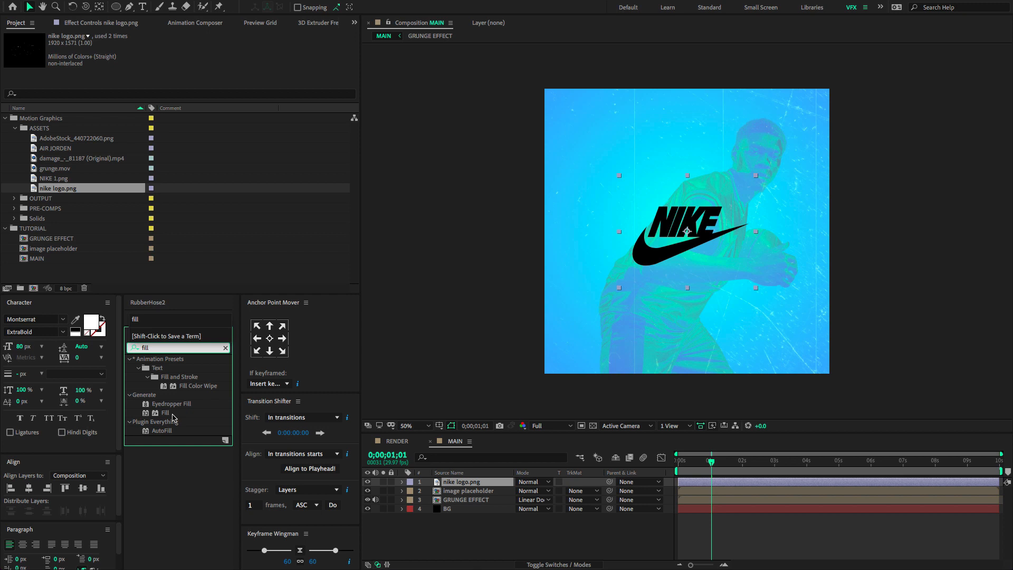
pyautogui.moveTo(164, 413); pyautogui.dragTo(464, 482)
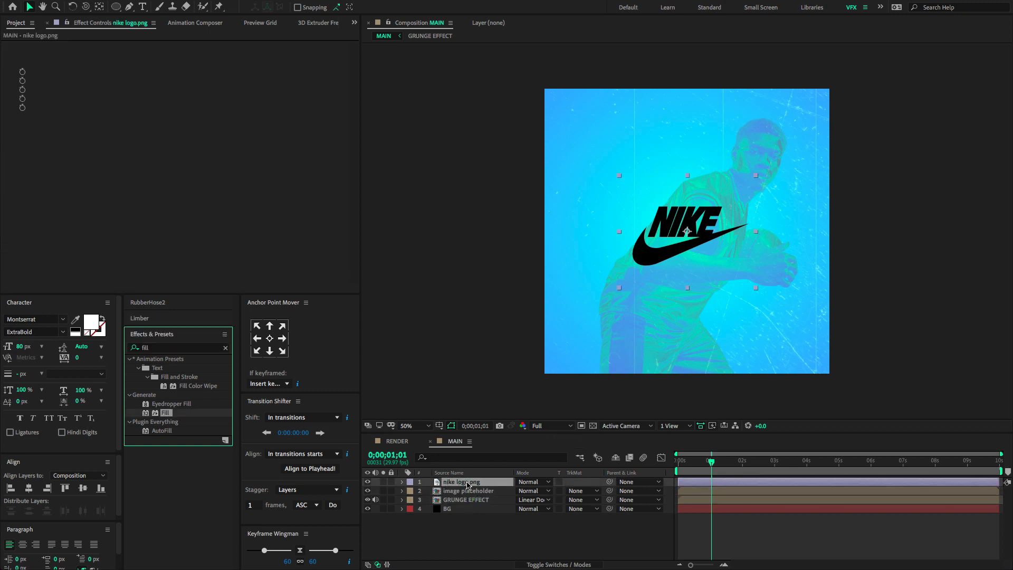
pyautogui.click(194, 72)
pyautogui.moveTo(213, 239); pyautogui.dragTo(107, 185)
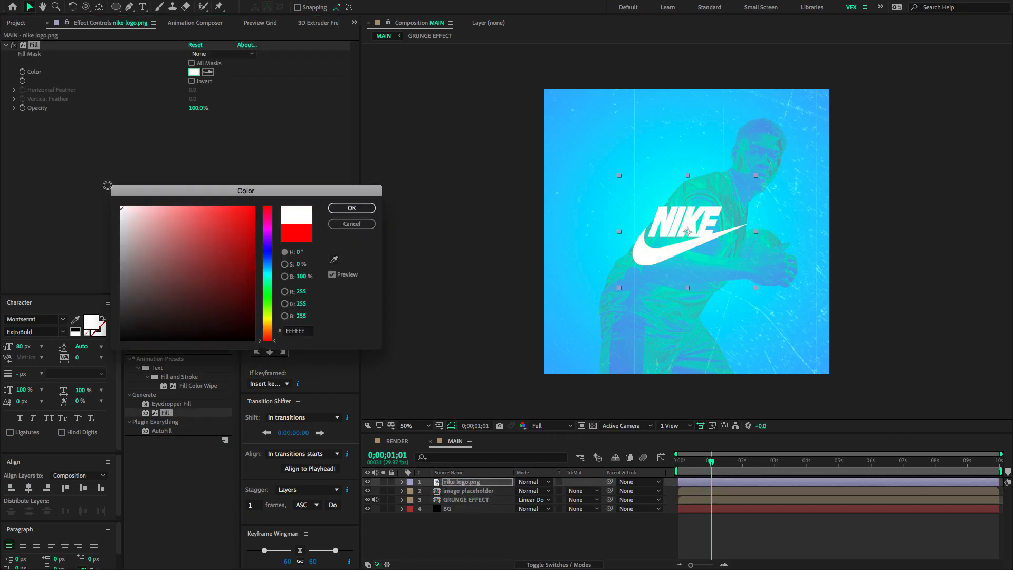
pyautogui.click(342, 208)
pyautogui.click(467, 524)
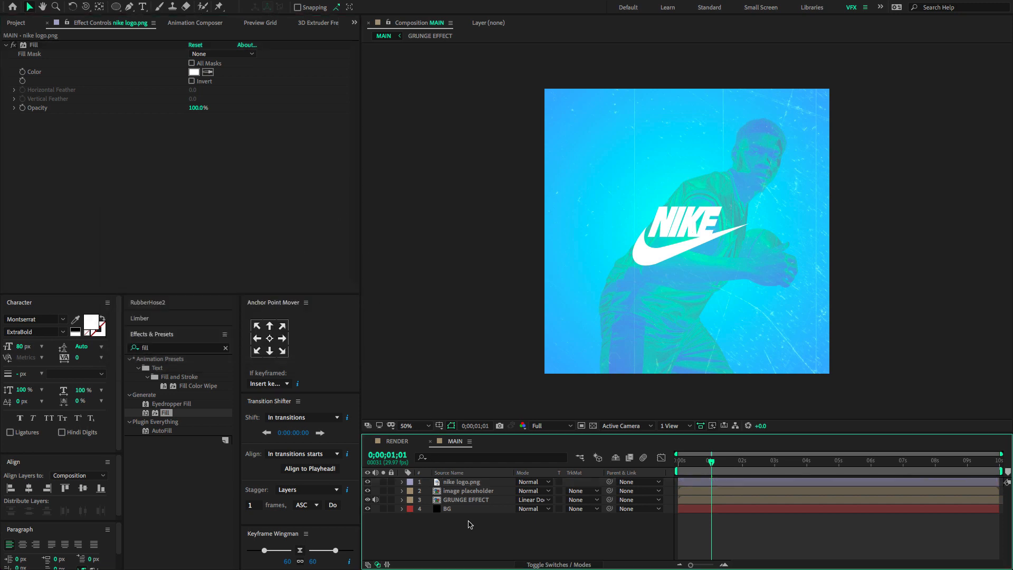
# Add a text layer reading "just" above the Nike logo and set its font to Bebas Neue.
pyautogui.click(144, 7)
pyautogui.click(623, 187)
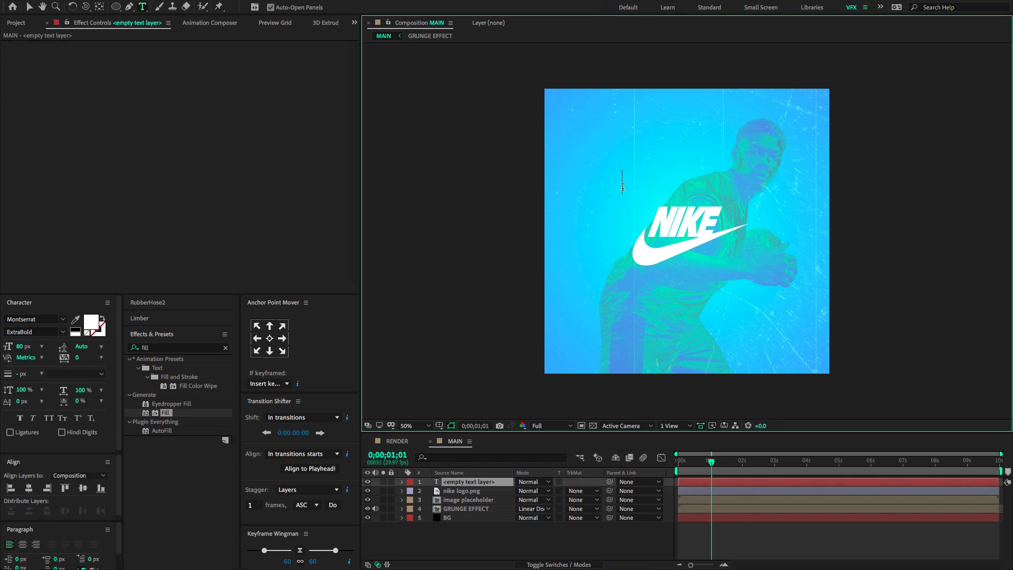
pyautogui.write('just')
pyautogui.hotkey('ctrl', 'a')
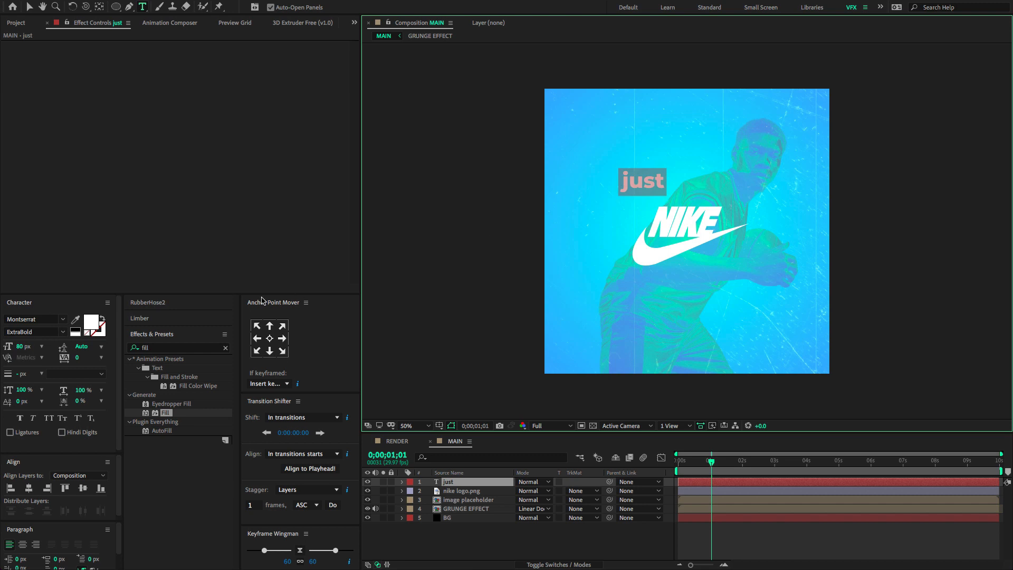
pyautogui.click(41, 320)
pyautogui.write('beba')
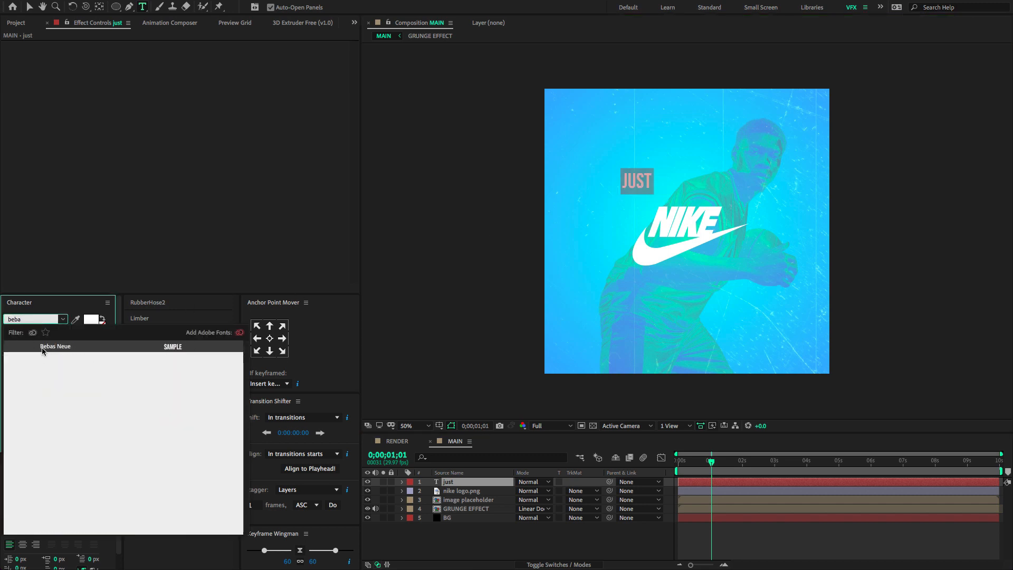
pyautogui.click(43, 347)
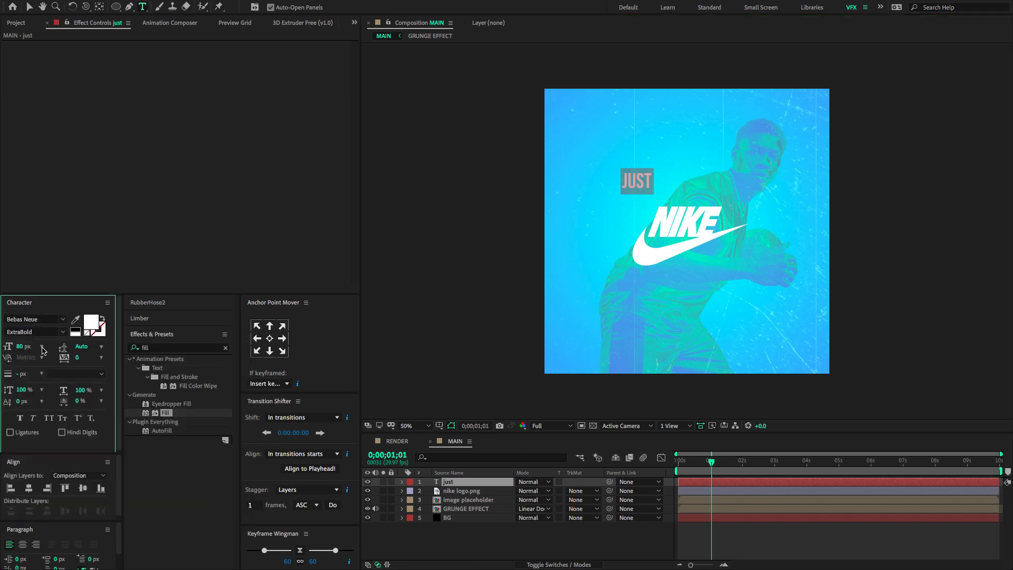
# Position the "just" text directly above the start of the NIKE lettering.
pyautogui.click(516, 550)
pyautogui.press('v')
pyautogui.moveTo(639, 185); pyautogui.dragTo(651, 207)
# Duplicate the "just" text, place the copy under the right end of the logo, and change it to "do it".
pyautogui.hotkey('ctrl', 'd')
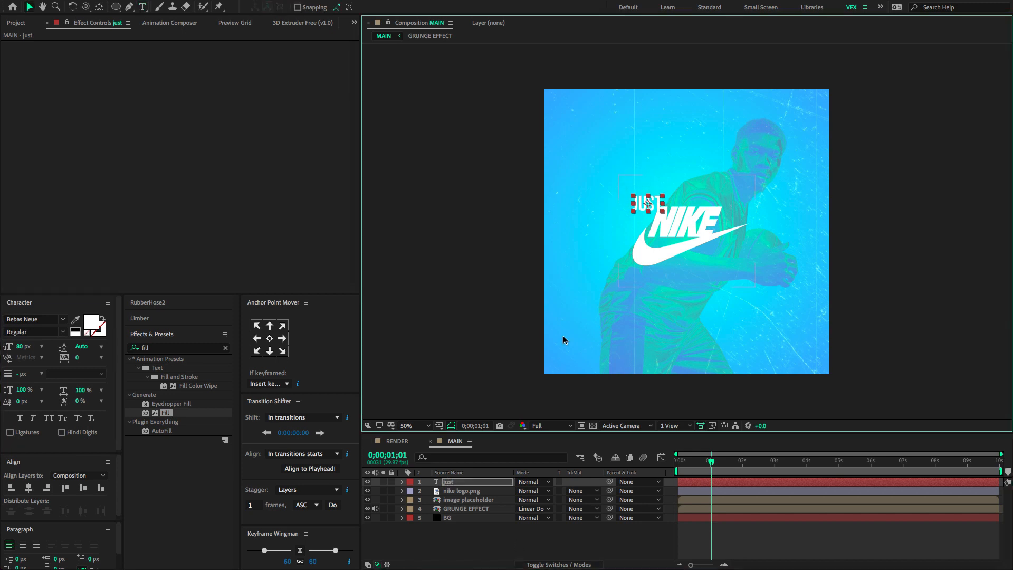
pyautogui.click(476, 482)
pyautogui.hotkey('ctrl', 'd')
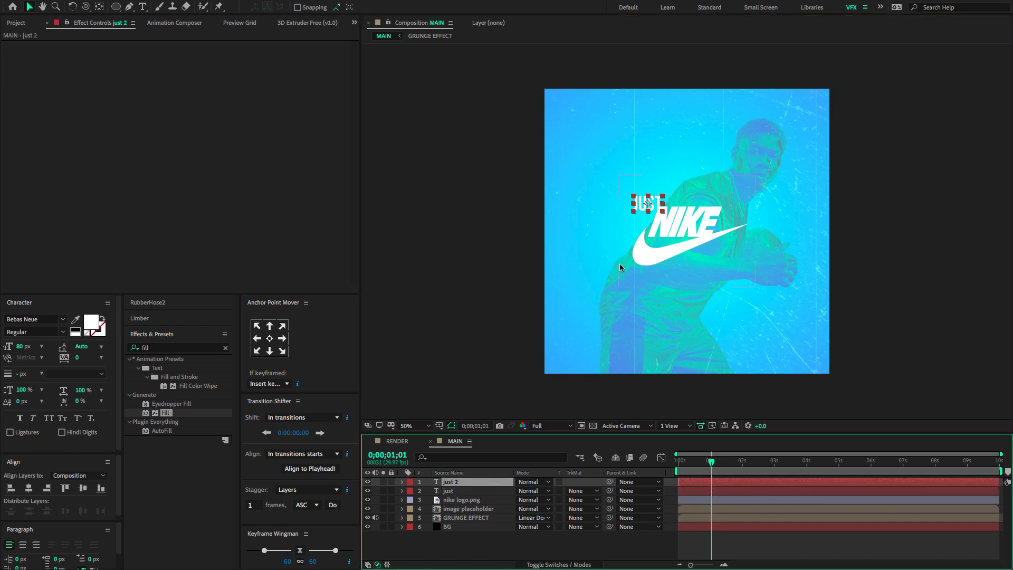
pyautogui.moveTo(648, 204); pyautogui.dragTo(719, 243)
pyautogui.doubleClick(471, 483)
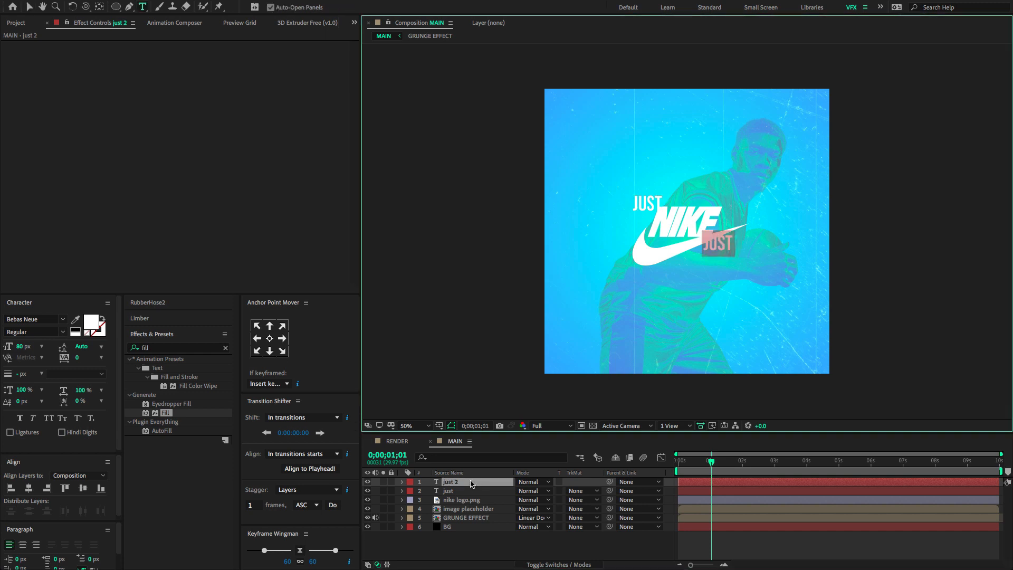
pyautogui.write('do it')
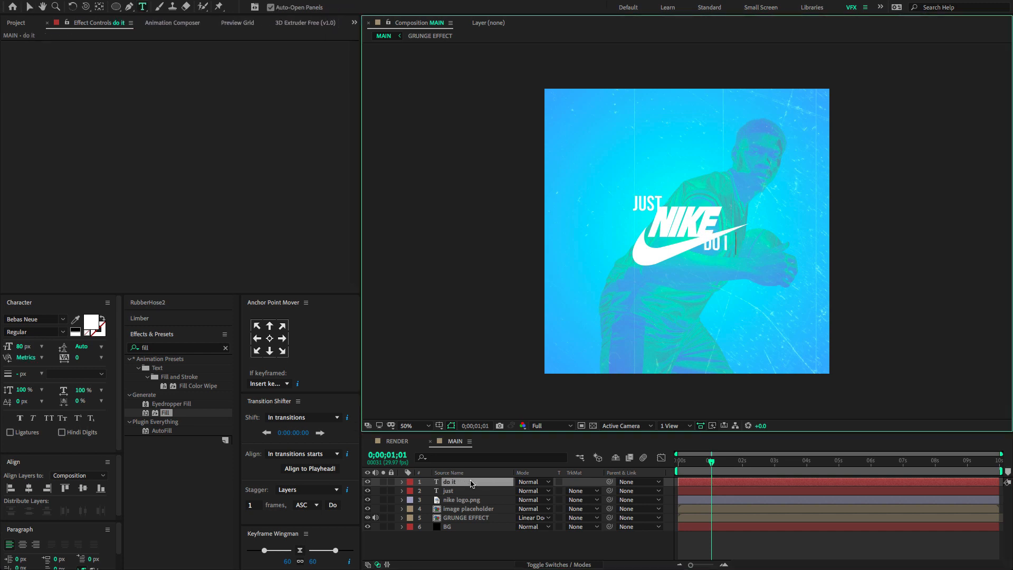
pyautogui.click(490, 547)
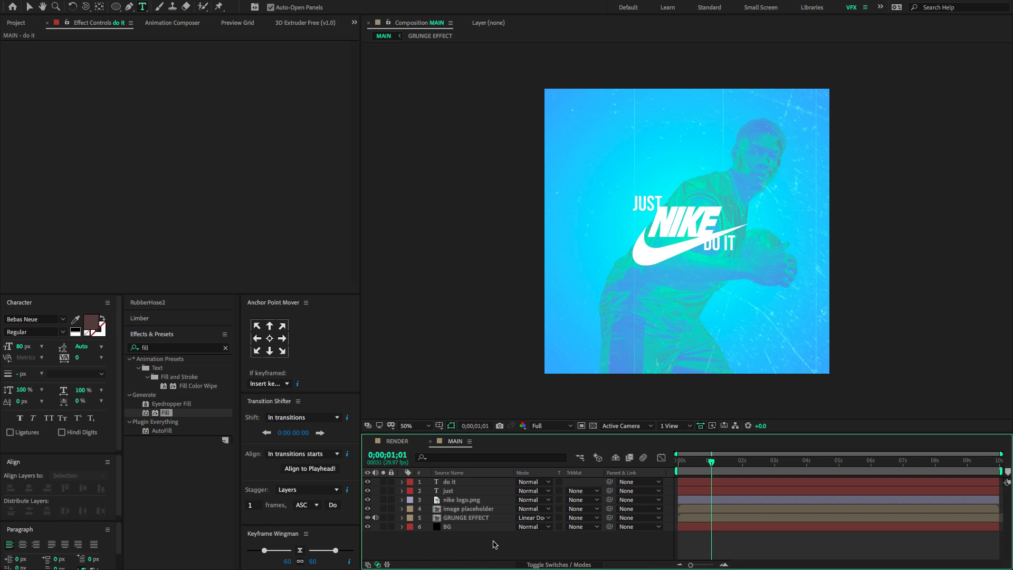
# Make the "do it", "just" and nike logo.png layers 3D layers.
pyautogui.press('F4')
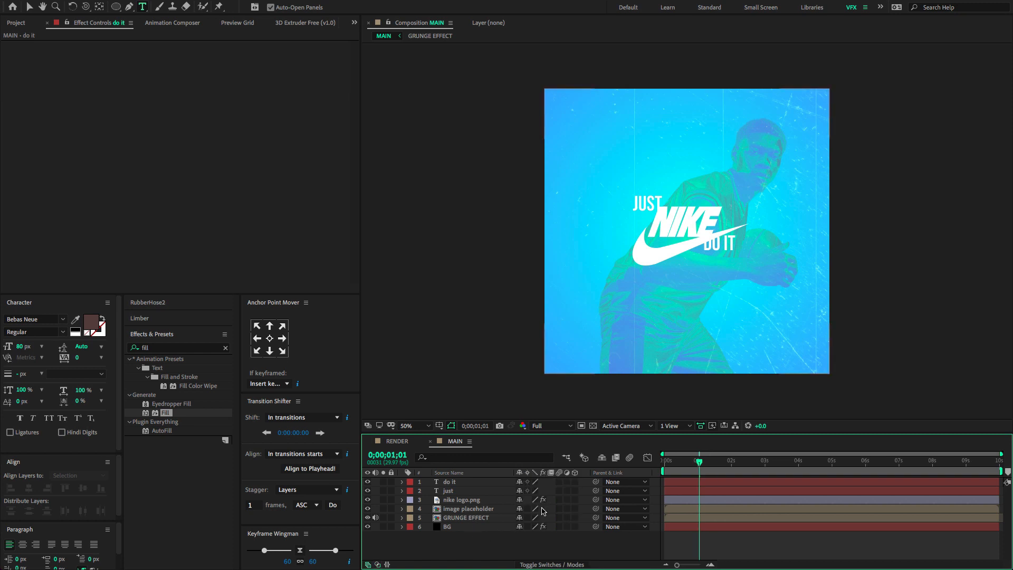
pyautogui.click(487, 482)
pyautogui.click(486, 491)
pyautogui.keyDown('shift'); pyautogui.click(485, 481); pyautogui.keyUp('shift')
pyautogui.keyDown('shift'); pyautogui.click(481, 500); pyautogui.keyUp('shift')
pyautogui.click(574, 501)
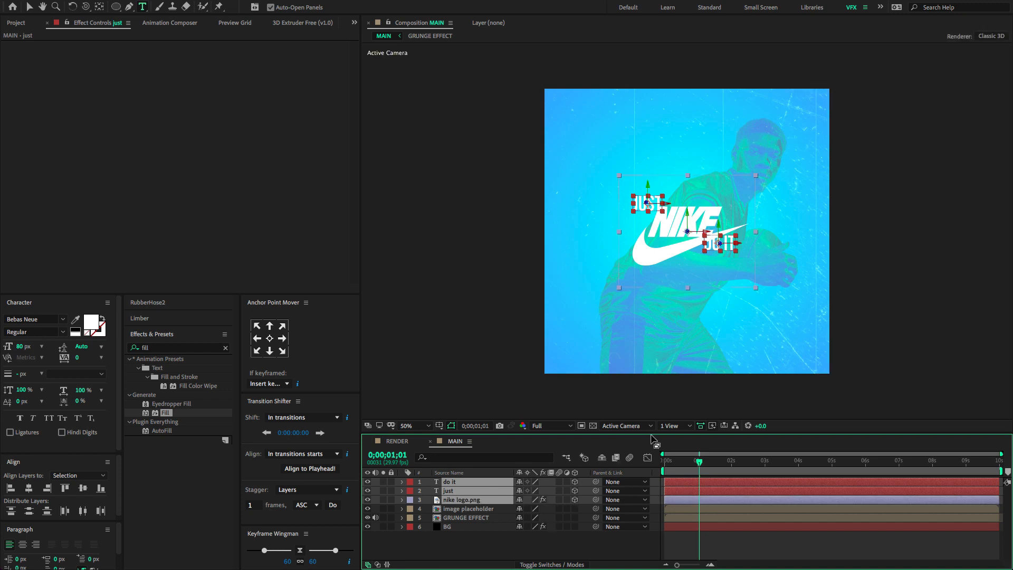
# Show the composition in two views, with the Top view beside the Active Camera, and select the "do it" layer.
pyautogui.click(673, 426)
pyautogui.click(673, 449)
pyautogui.press('v')
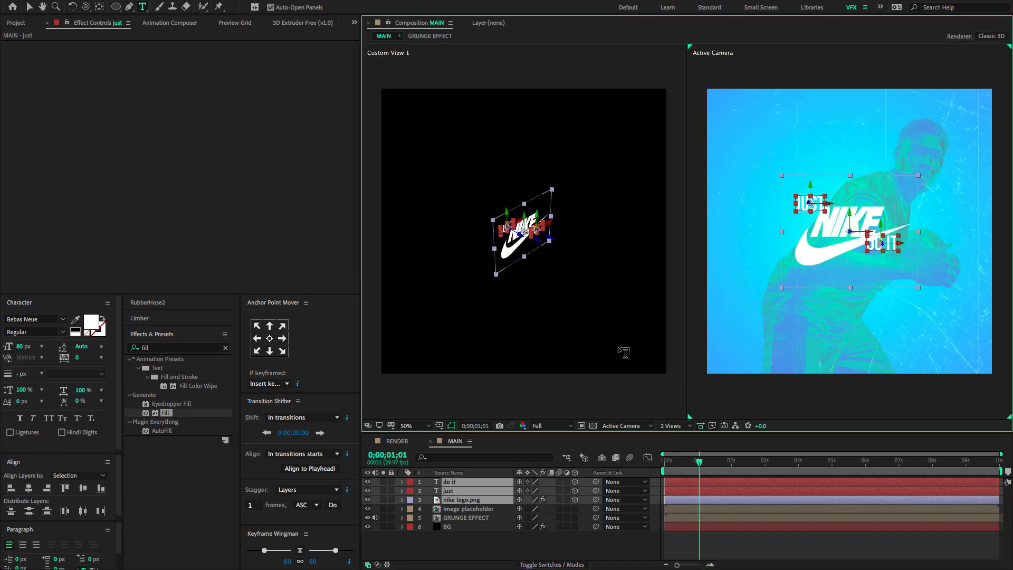
pyautogui.click(550, 242)
pyautogui.click(625, 426)
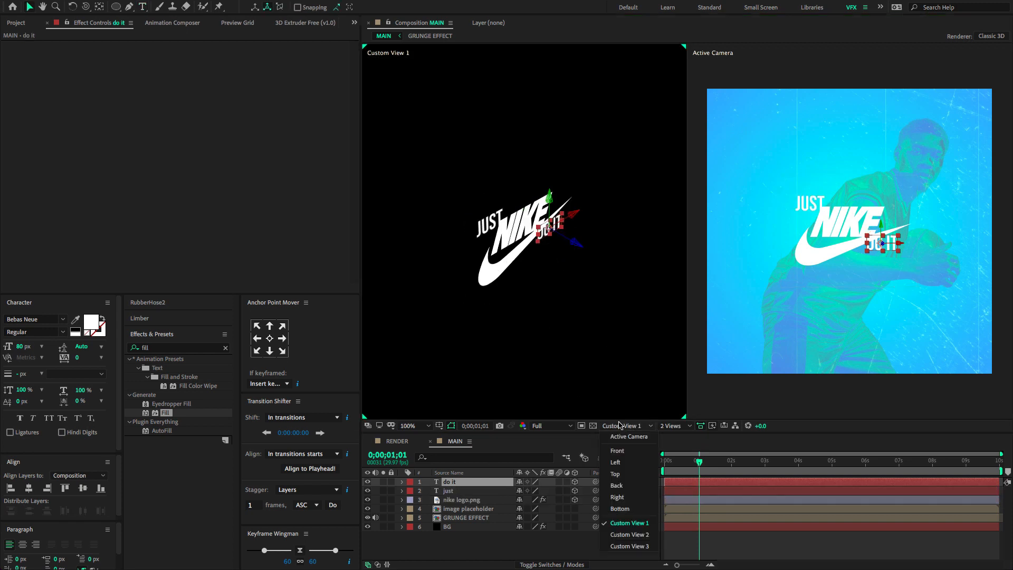
pyautogui.click(611, 466)
pyautogui.press(',')
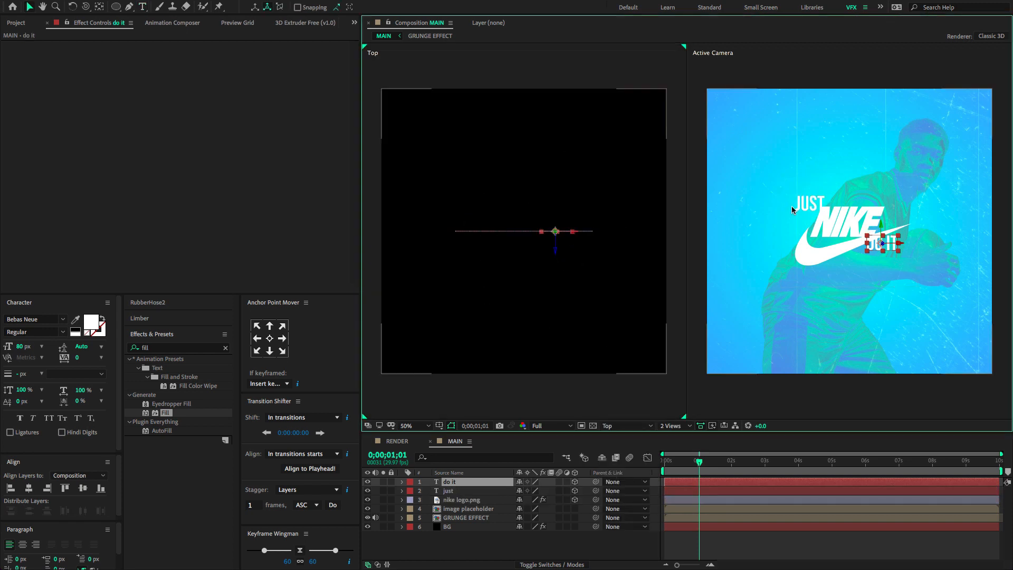
# Separate the text in depth, moving "do it" in front of the Nike logo and "just" behind it.
pyautogui.moveTo(555, 252); pyautogui.dragTo(554, 275)
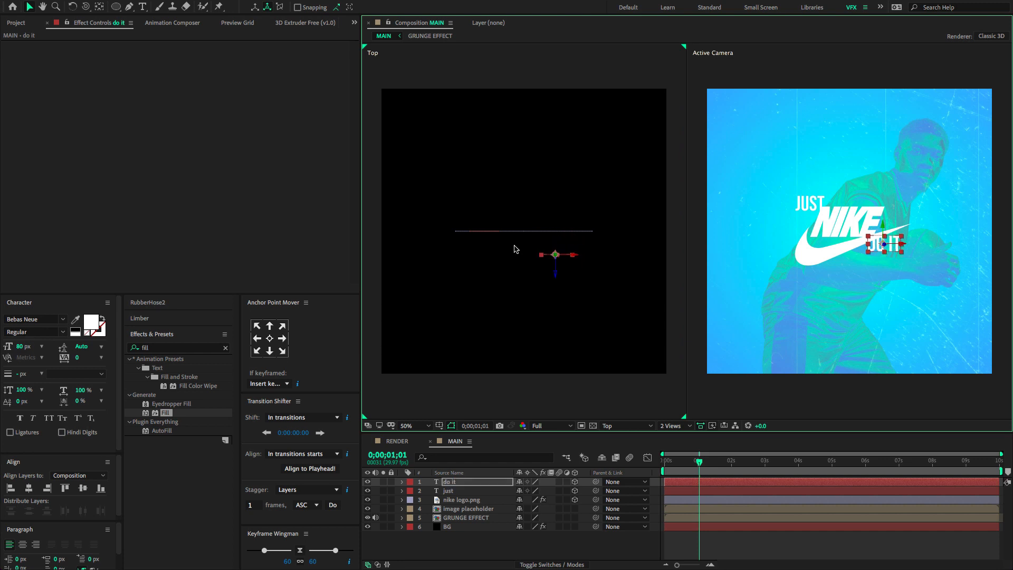
pyautogui.click(492, 231)
pyautogui.moveTo(485, 249); pyautogui.dragTo(486, 223)
pyautogui.click(568, 255)
pyautogui.click(556, 275)
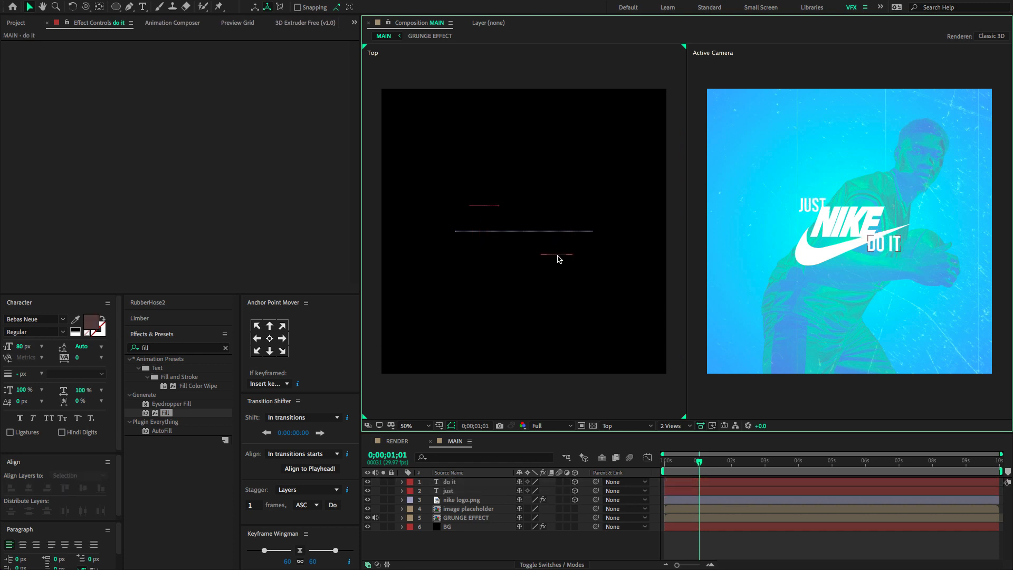
# Change the Top view to Custom View 1 to check the depth separation of the text and logo.
pyautogui.click(558, 256)
pyautogui.click(486, 205)
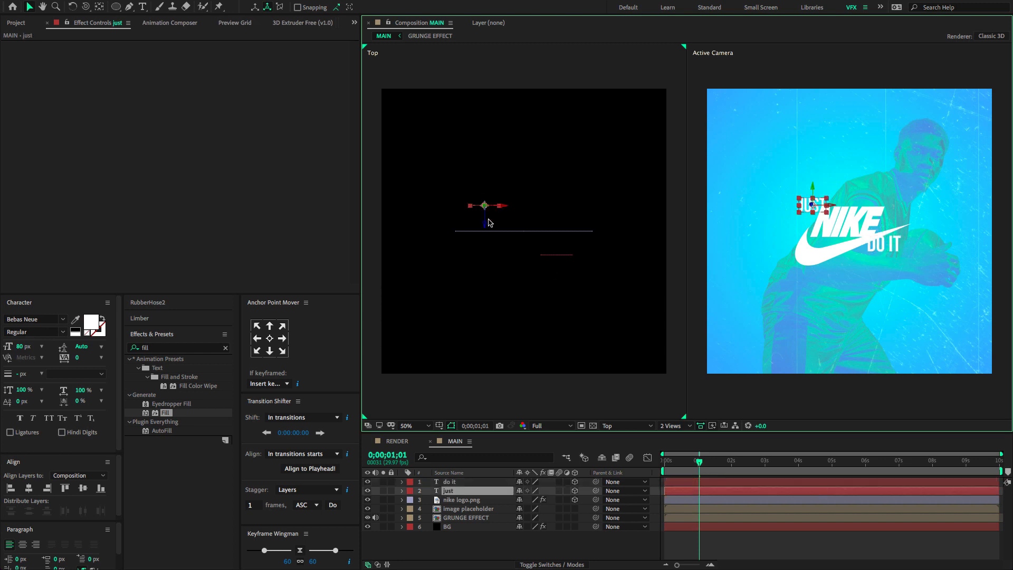
pyautogui.click(547, 543)
pyautogui.click(626, 426)
pyautogui.click(621, 521)
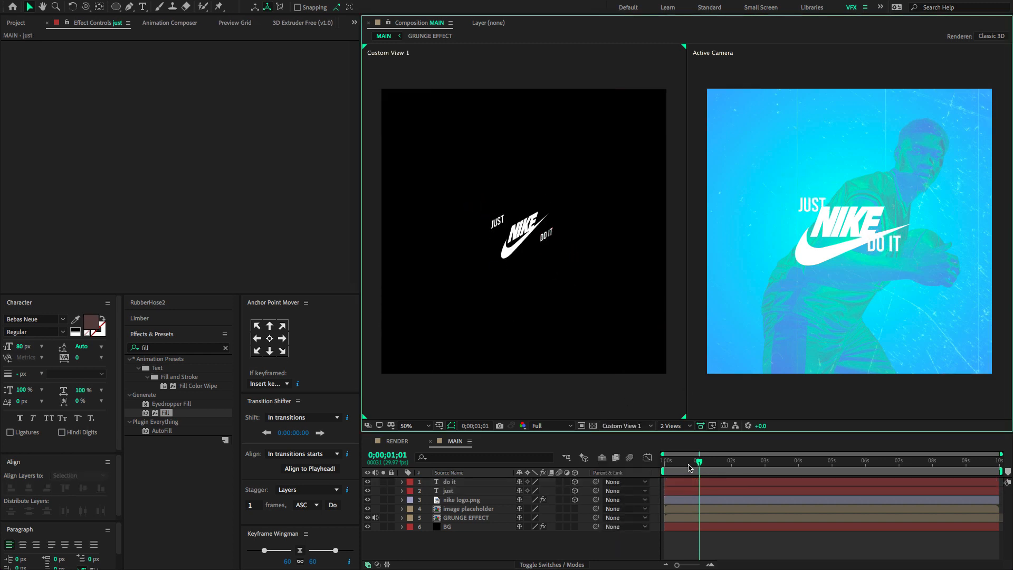
# Add a one-node camera to the MAIN composition with the playhead at its start.
pyautogui.press('Home')
pyautogui.rightClick(473, 448)
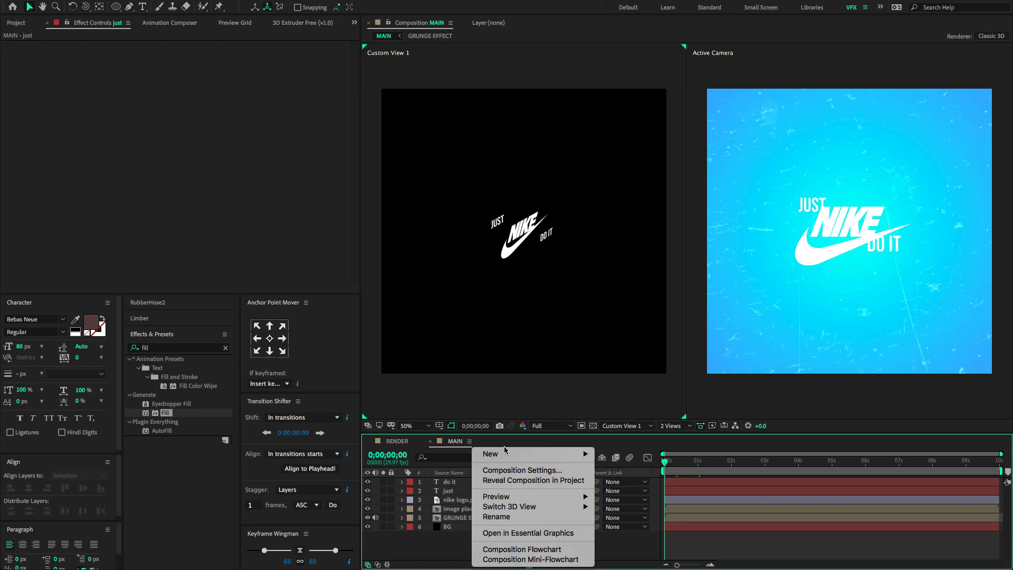
pyautogui.moveTo(558, 453)
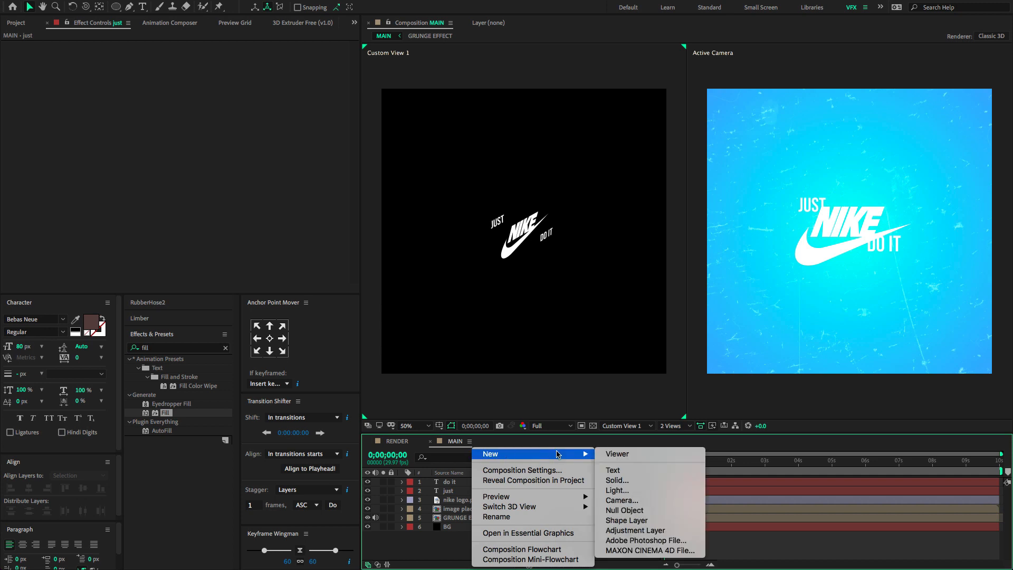
pyautogui.click(622, 500)
pyautogui.click(448, 192)
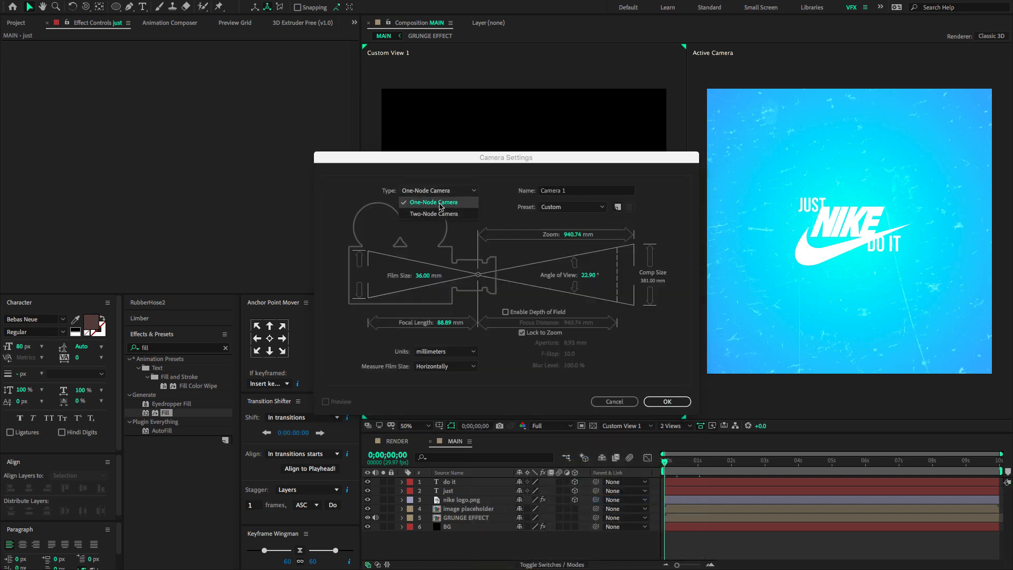
pyautogui.click(437, 198)
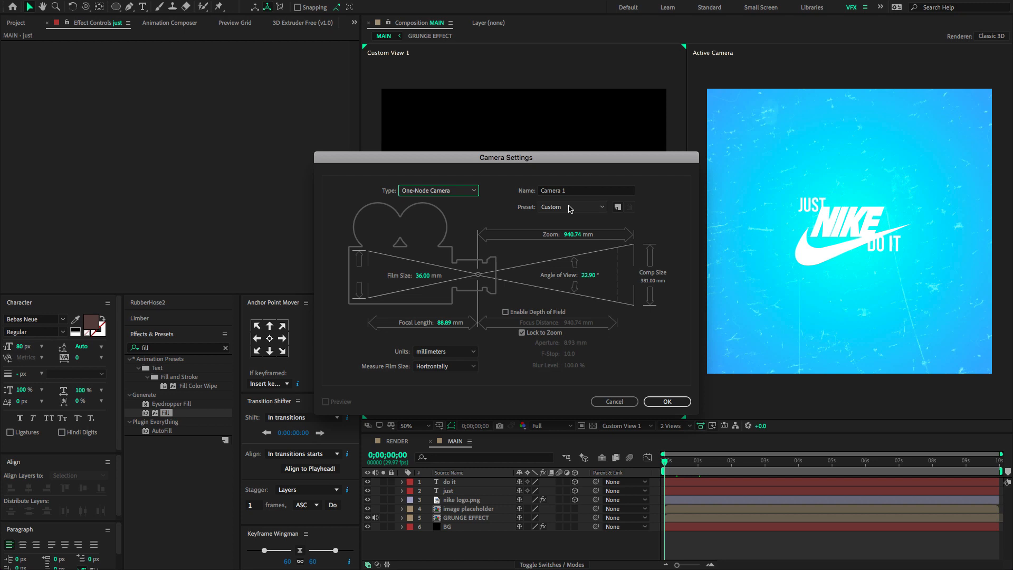
pyautogui.click(665, 402)
# Create a null object, name it ROTATION, and make it a 3D layer.
pyautogui.rightClick(503, 527)
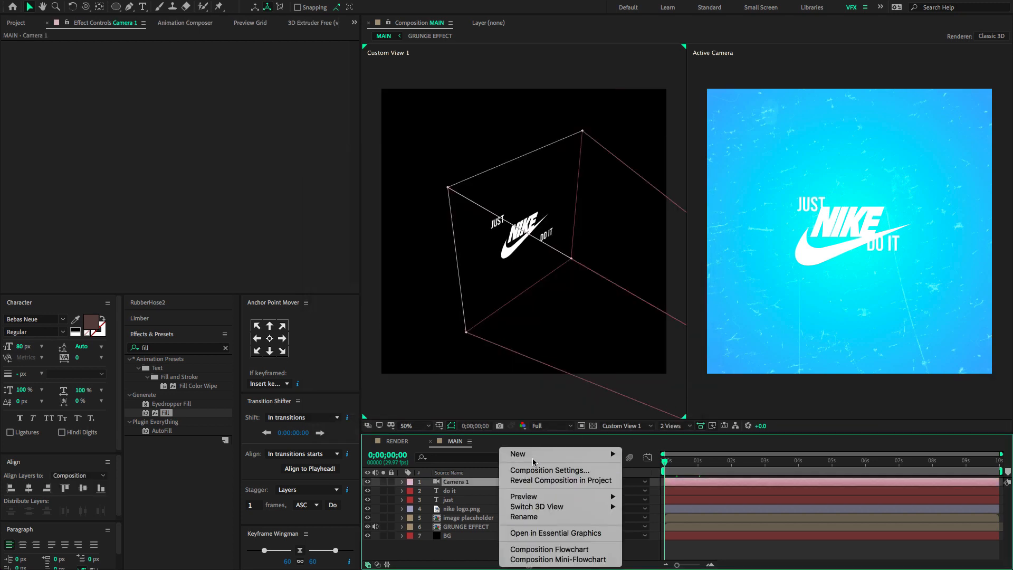
pyautogui.moveTo(534, 455)
pyautogui.click(636, 510)
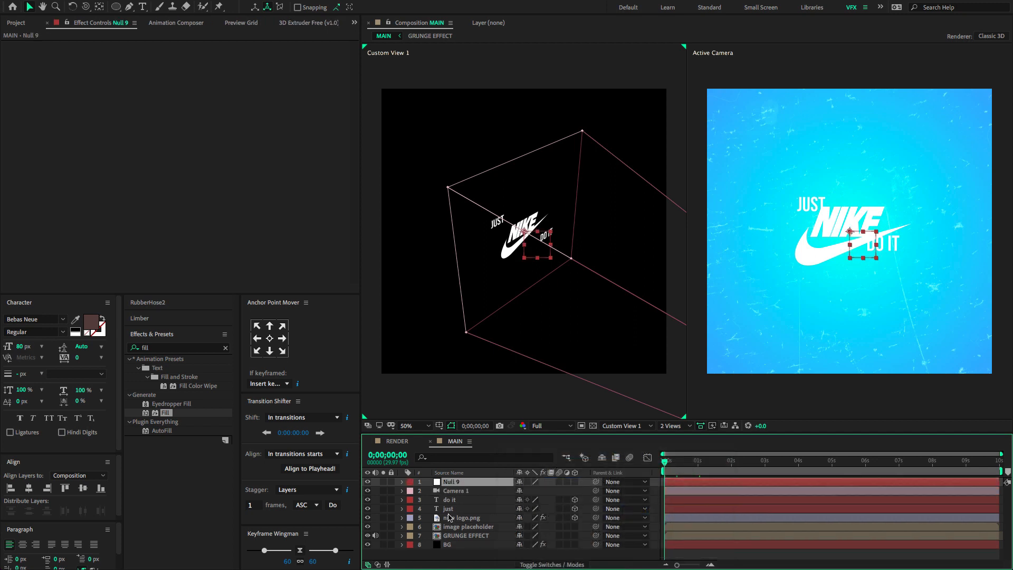
pyautogui.press('Return')
pyautogui.write('RO')
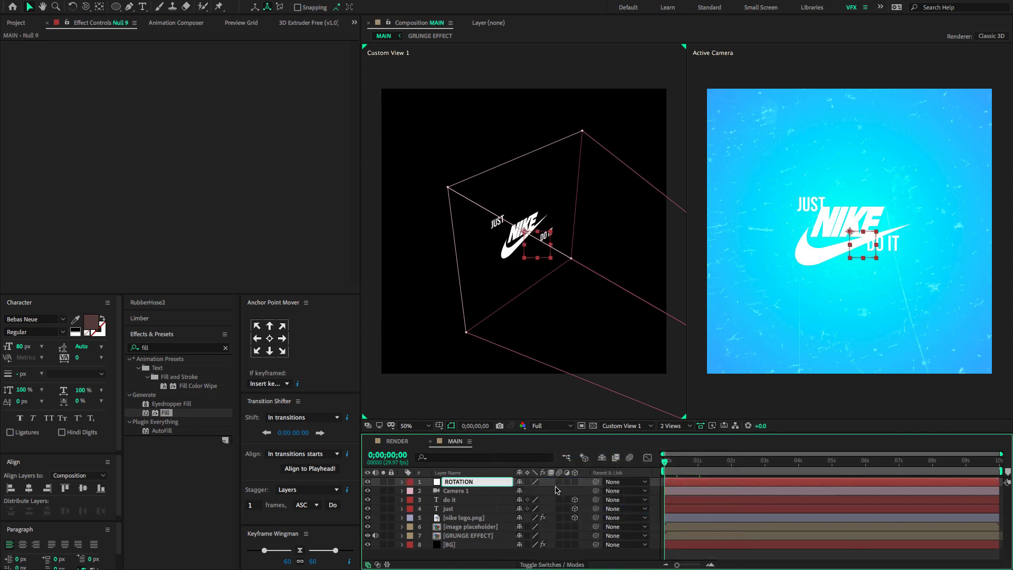
pyautogui.write('TATION')
pyautogui.press('Return')
pyautogui.click(574, 482)
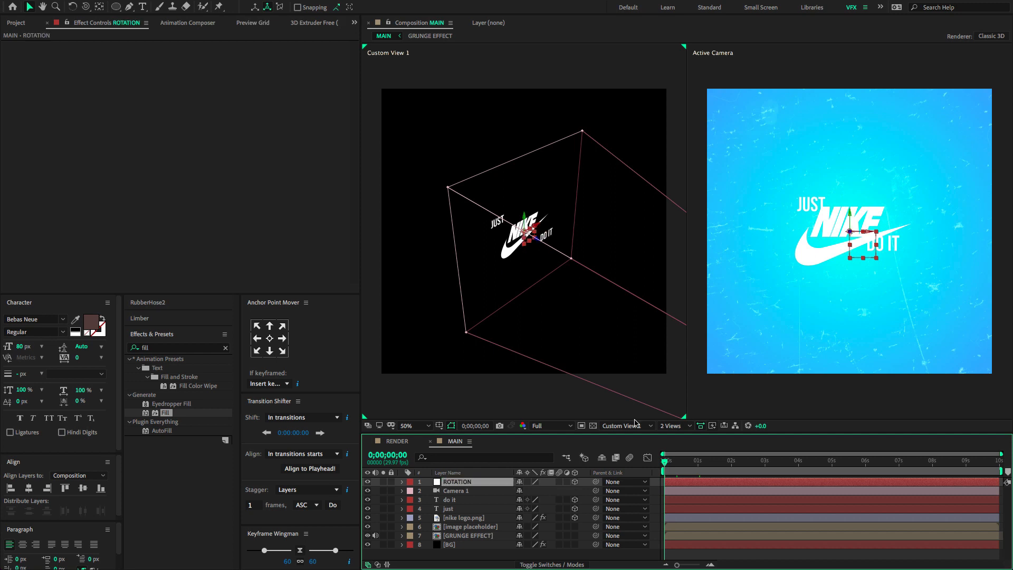
# Enlarge the timeline area and parent Camera 1 to the ROTATION null.
pyautogui.moveTo(632, 433); pyautogui.dragTo(640, 358)
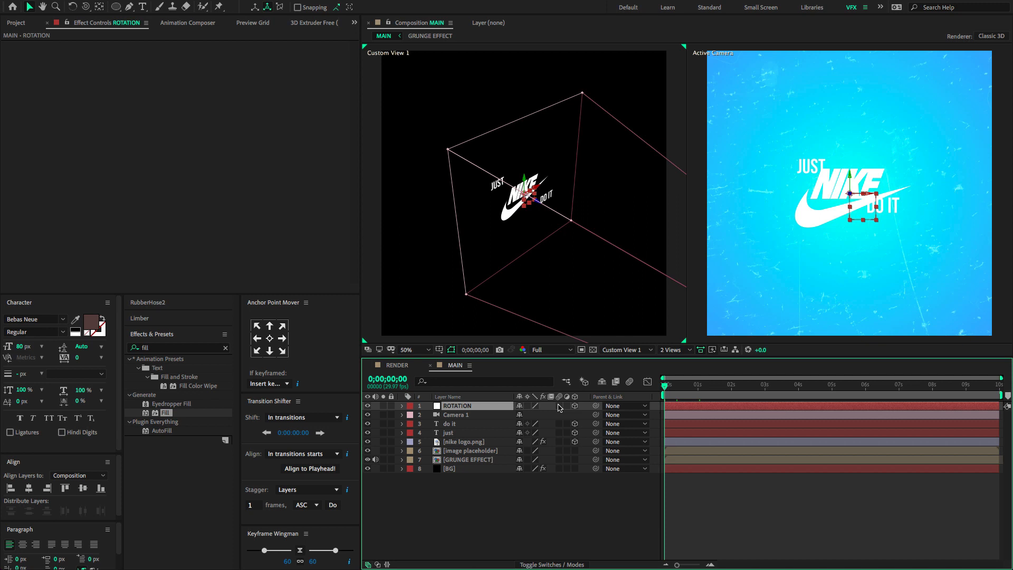
pyautogui.click(516, 416)
pyautogui.moveTo(595, 417); pyautogui.dragTo(487, 411)
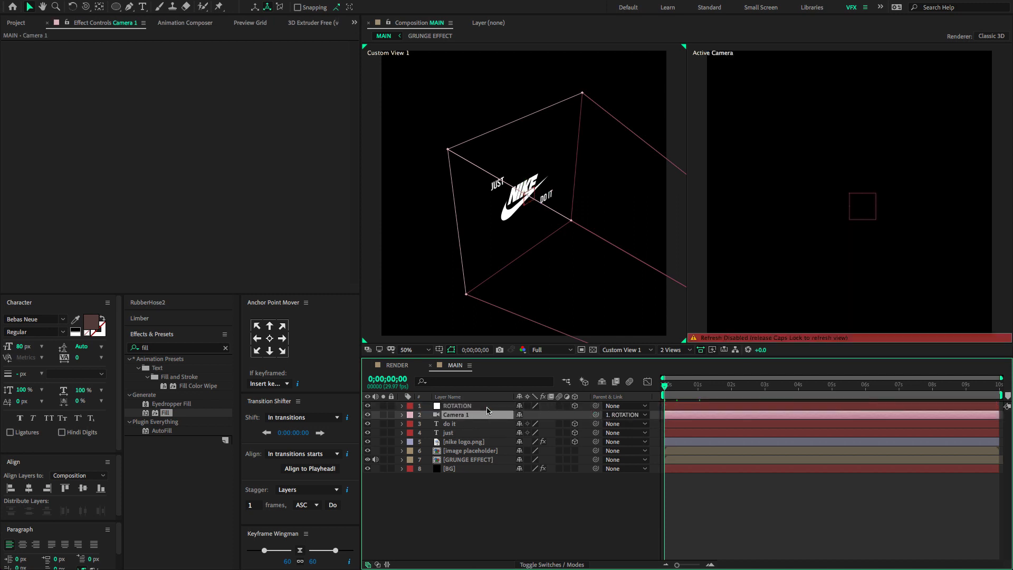
# Reveal the ROTATION null's rotation properties and try out a small Y Rotation to test the camera swing.
pyautogui.click(487, 407)
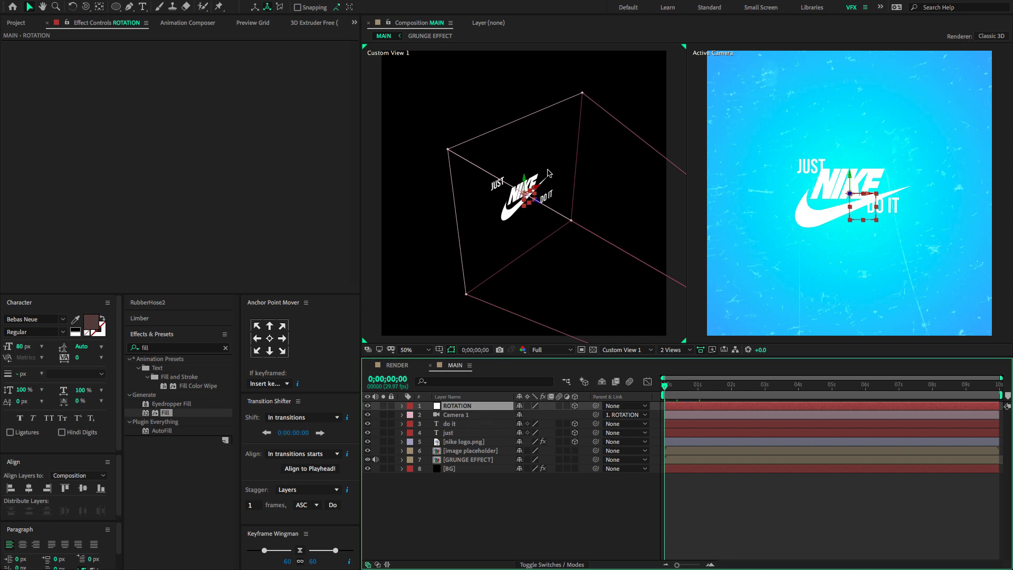
pyautogui.press('r')
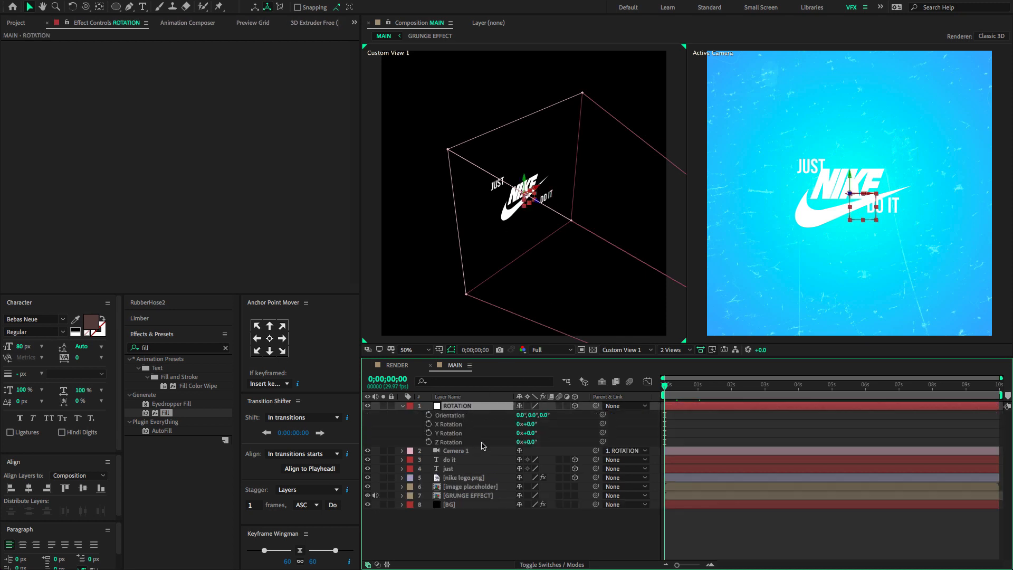
pyautogui.moveTo(527, 433)
pyautogui.mouseDown()
pyautogui.moveTo(556, 427)
pyautogui.moveTo(490, 429)
pyautogui.moveTo(531, 429)
pyautogui.moveTo(516, 429)
pyautogui.mouseUp()
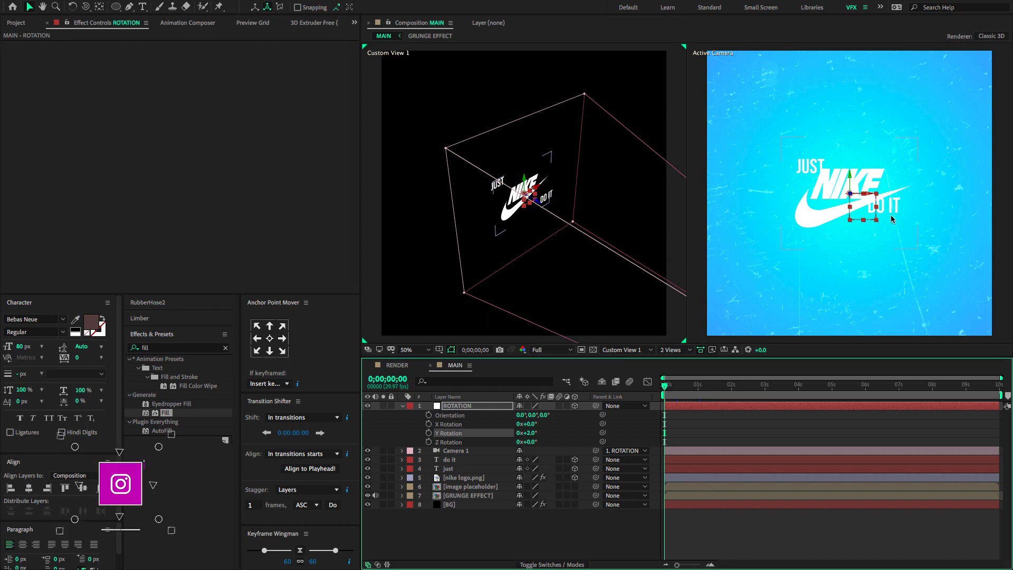
# Set the fill color of the "do it" and "just" text layers to 0A0A0A.
pyautogui.click(483, 522)
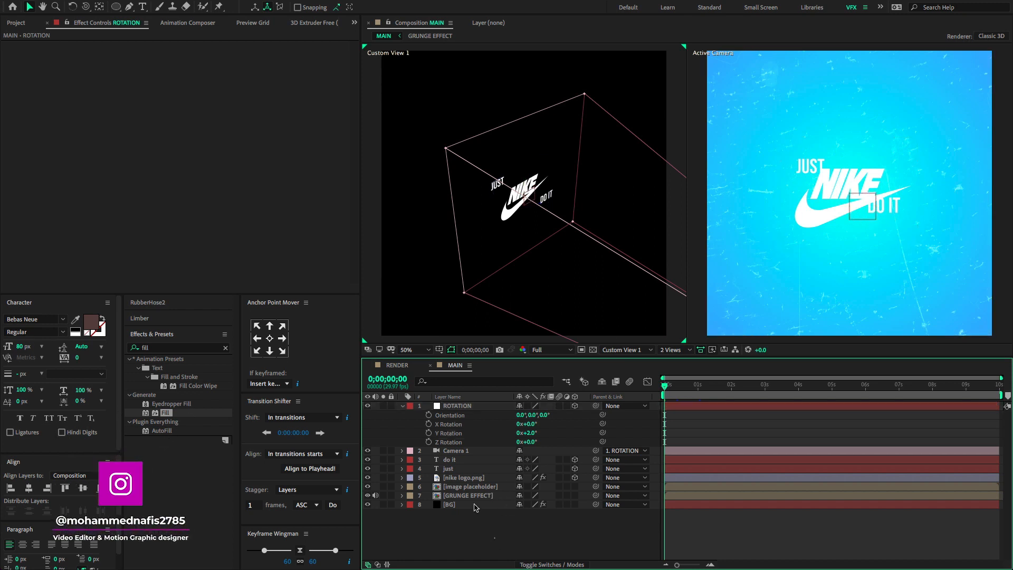
pyautogui.click(465, 459)
pyautogui.keyDown('ctrl'); pyautogui.click(465, 468); pyautogui.keyUp('ctrl')
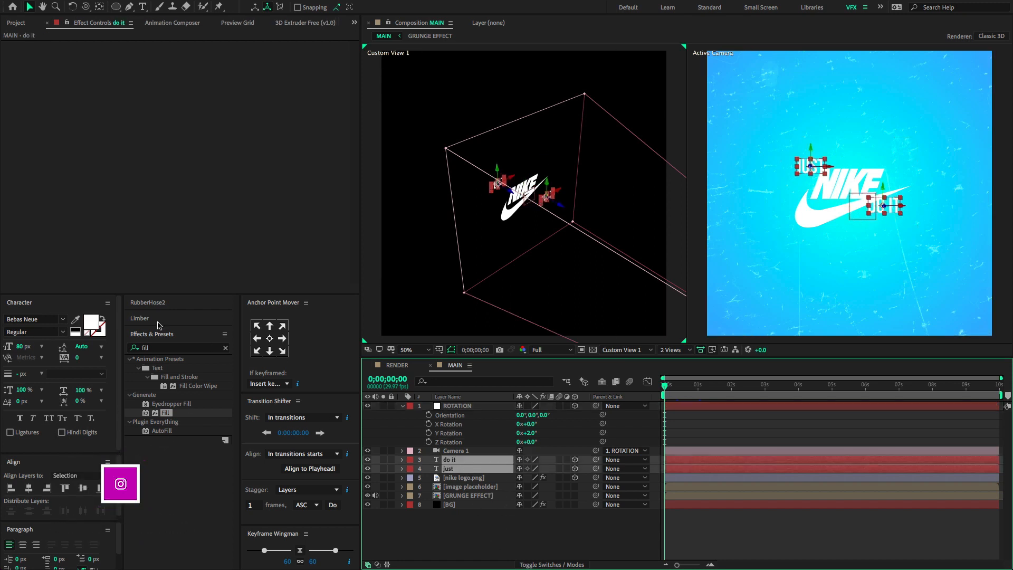
pyautogui.click(92, 322)
pyautogui.write('0A0A0A')
pyautogui.press('Tab')
pyautogui.click(338, 211)
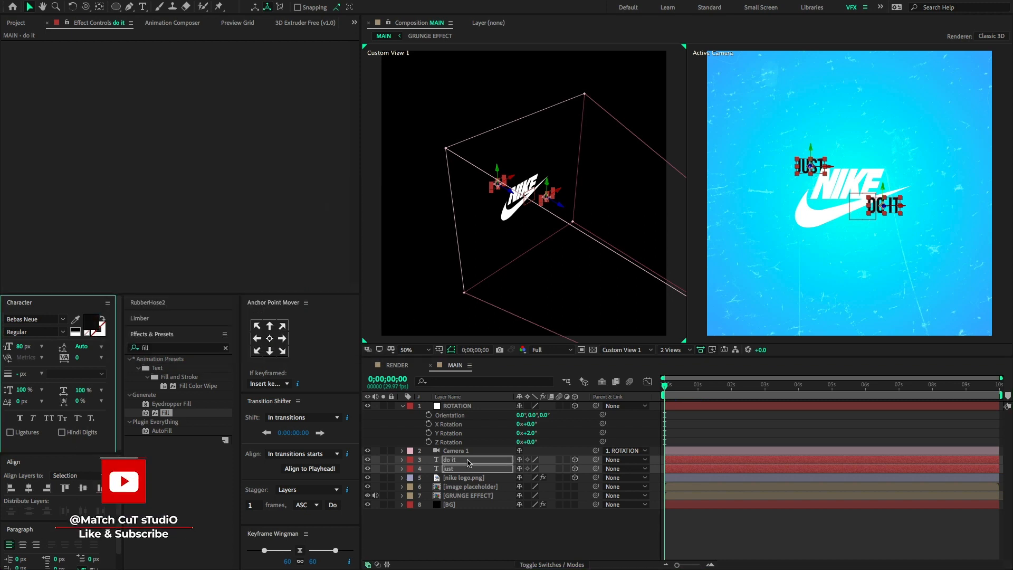
pyautogui.click(657, 464)
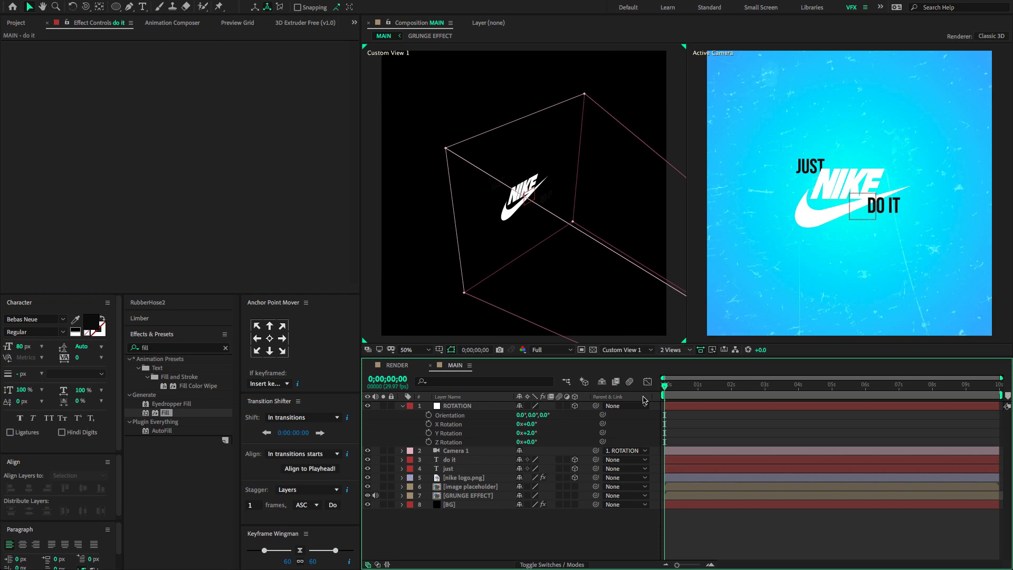
# Undo the test rotation and keyframe the ROTATION null's Y Rotation from 90° at the start to -90° at 0;00;02;00.
pyautogui.hotkey('ctrl', 'z')
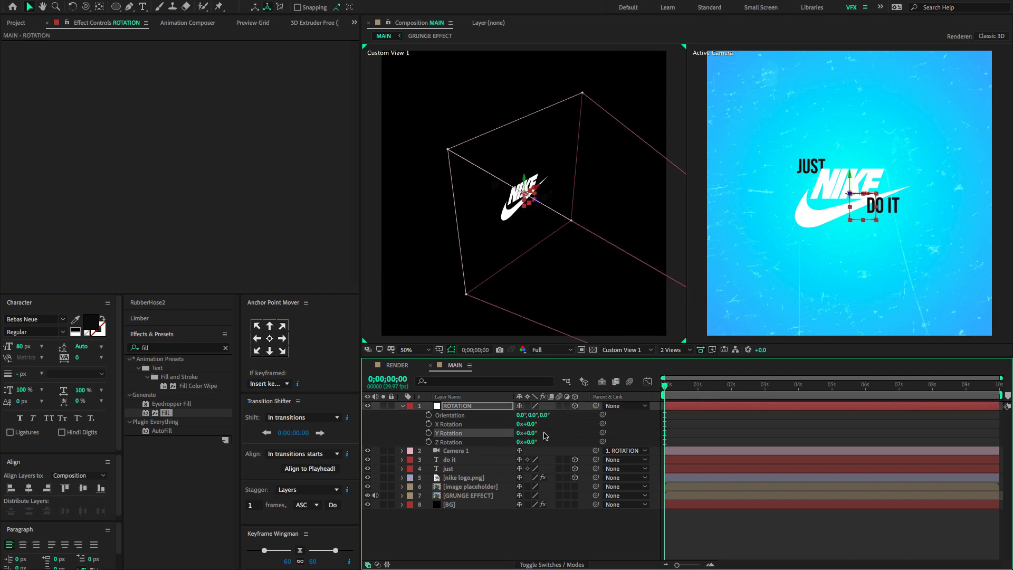
pyautogui.moveTo(530, 434); pyautogui.dragTo(563, 421)
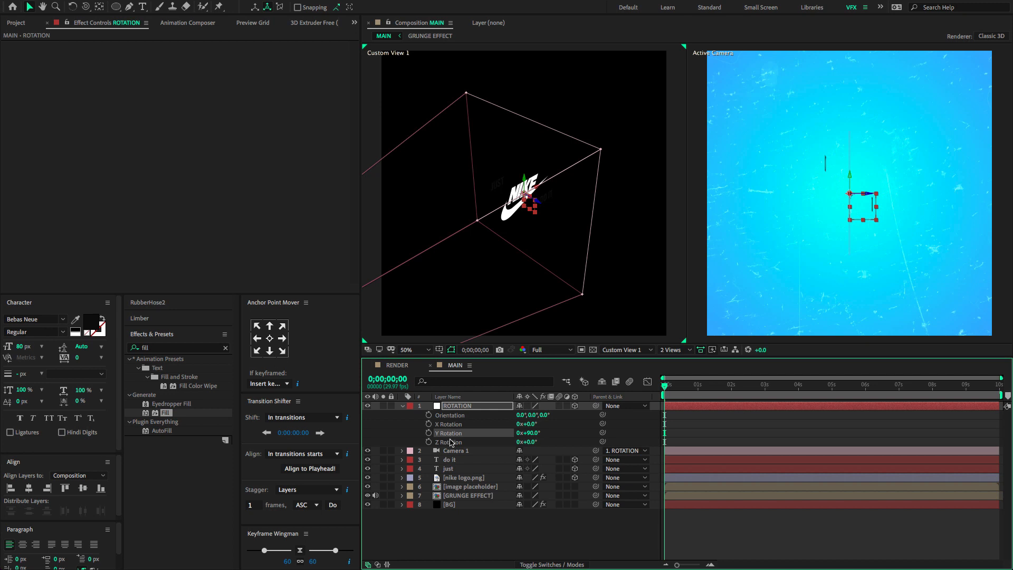
pyautogui.click(429, 433)
pyautogui.moveTo(707, 390); pyautogui.dragTo(730, 393)
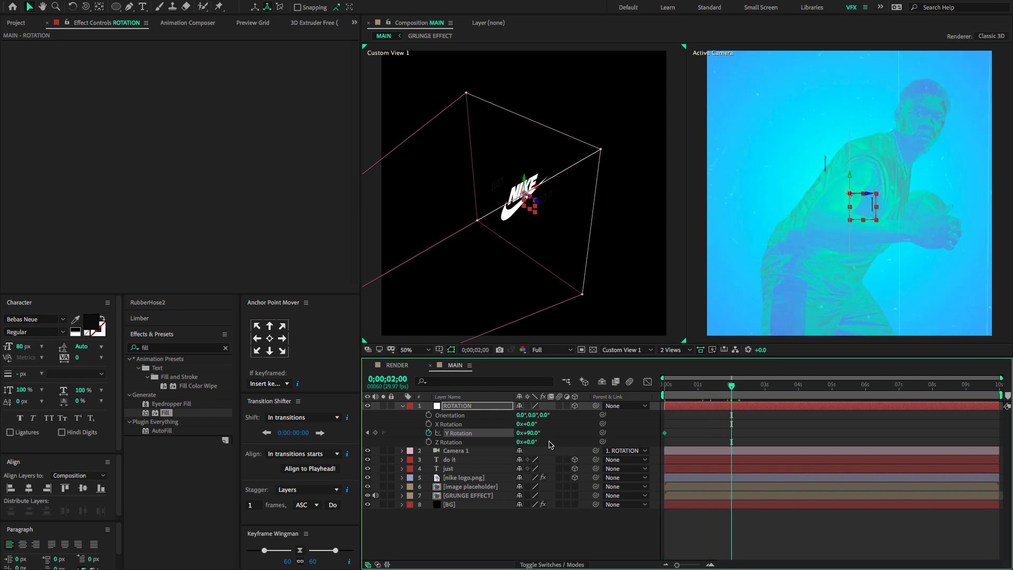
pyautogui.click(531, 433)
pyautogui.write('0')
pyautogui.press('Return')
# Preview the camera rotation and apply Easy Ease to both Y Rotation keyframes.
pyautogui.moveTo(731, 387); pyautogui.dragTo(663, 391)
pyautogui.press('space')
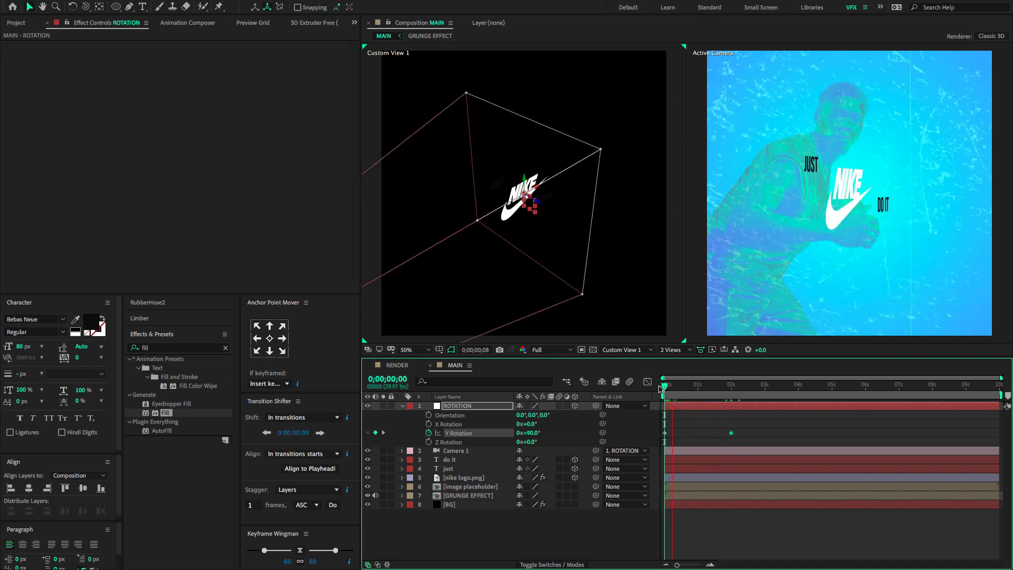
pyautogui.press('space')
pyautogui.moveTo(767, 420); pyautogui.dragTo(655, 447)
pyautogui.press('F9')
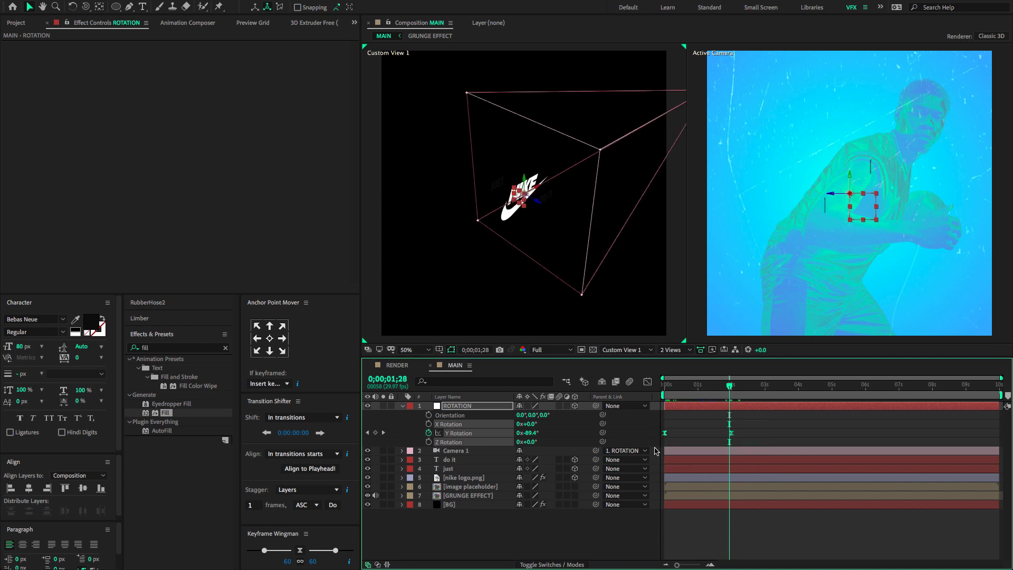
# Keyframe the ROTATION null's Scale at 100% at 0;00;00;29 and 68% at 0;00;01;11.
pyautogui.click(467, 407)
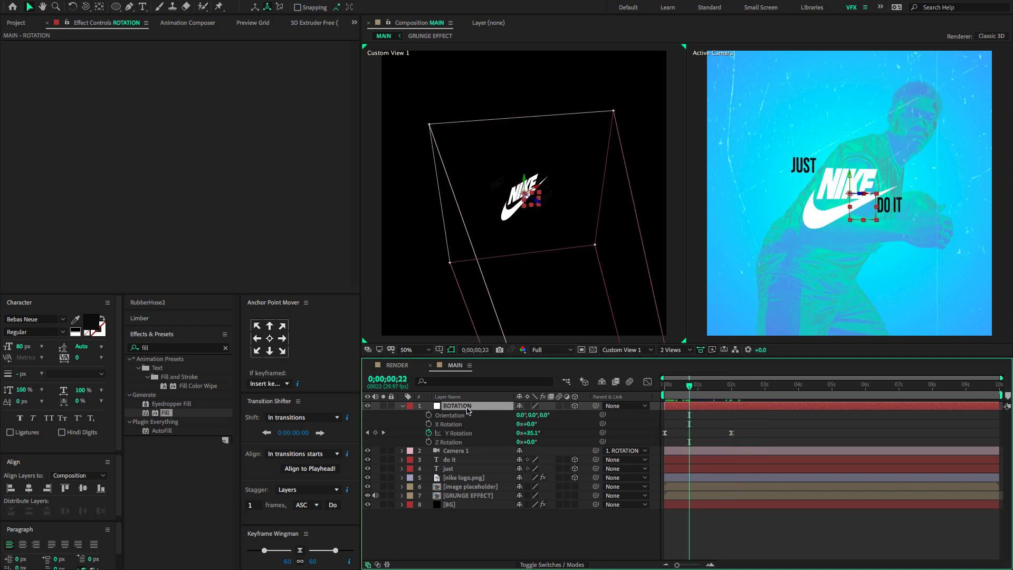
pyautogui.hotkey('shift', 's')
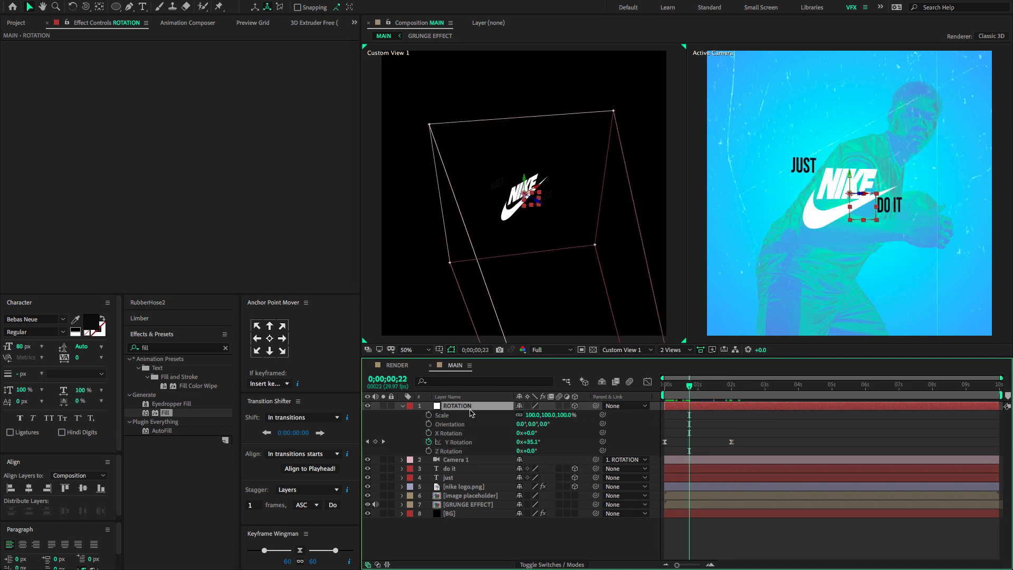
pyautogui.moveTo(693, 388); pyautogui.dragTo(697, 391)
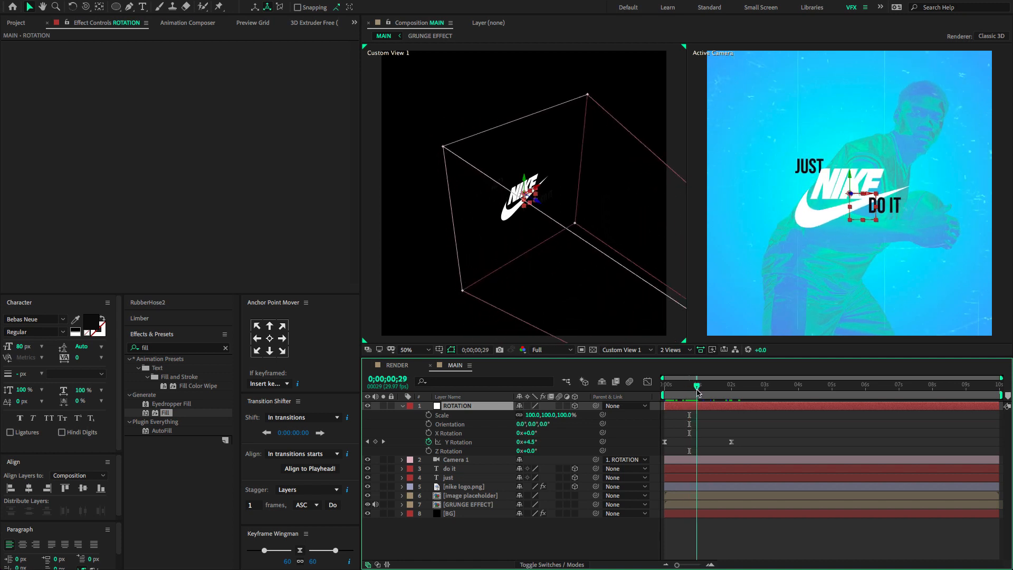
pyautogui.click(428, 414)
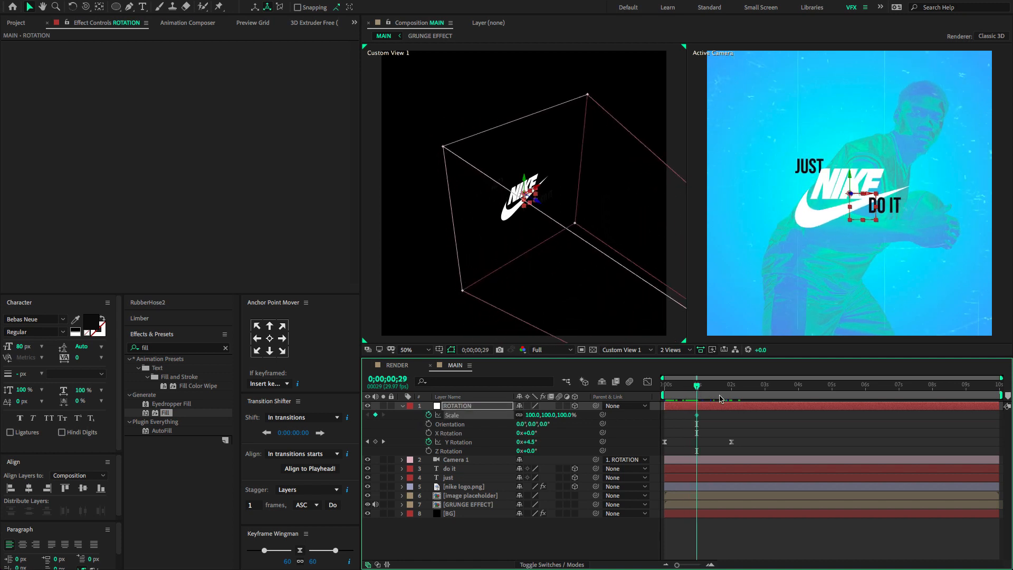
pyautogui.moveTo(698, 389); pyautogui.dragTo(710, 390)
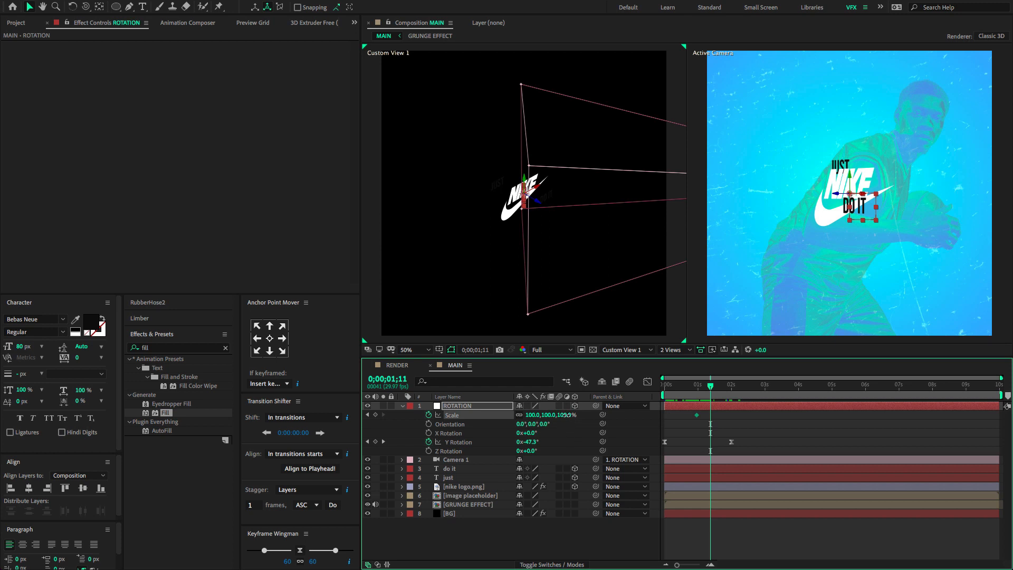
pyautogui.moveTo(567, 415); pyautogui.dragTo(551, 416)
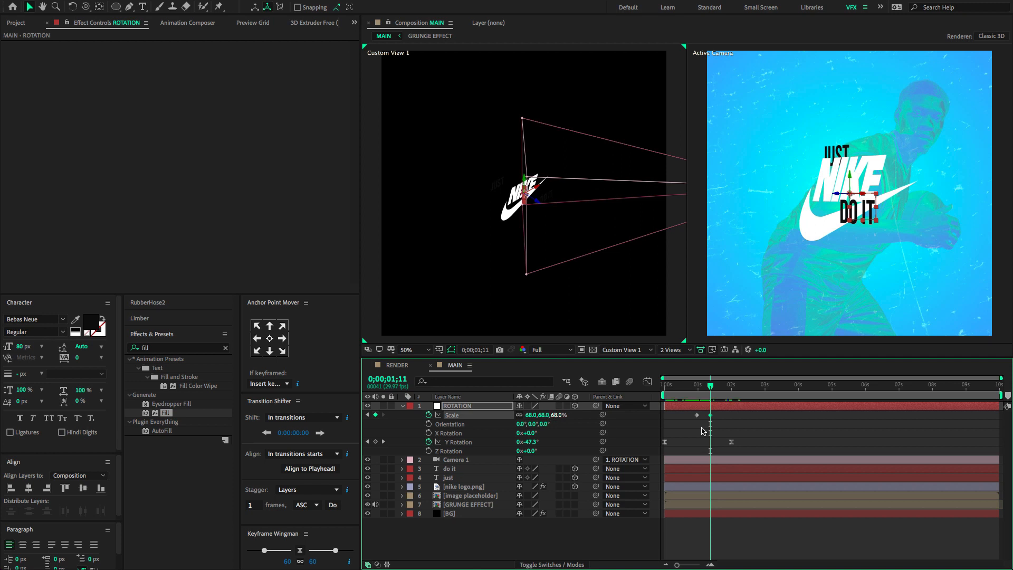
# Ease the two Scale keyframes, shape their speed graph for a fast start and slow finish, and preview the zoom.
pyautogui.moveTo(726, 416); pyautogui.dragTo(687, 420)
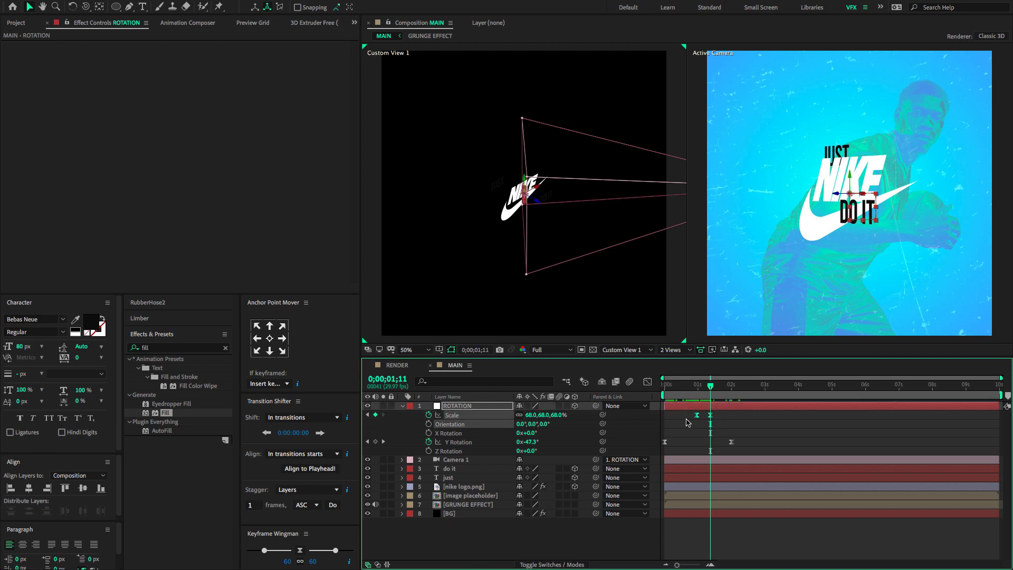
pyautogui.click(648, 382)
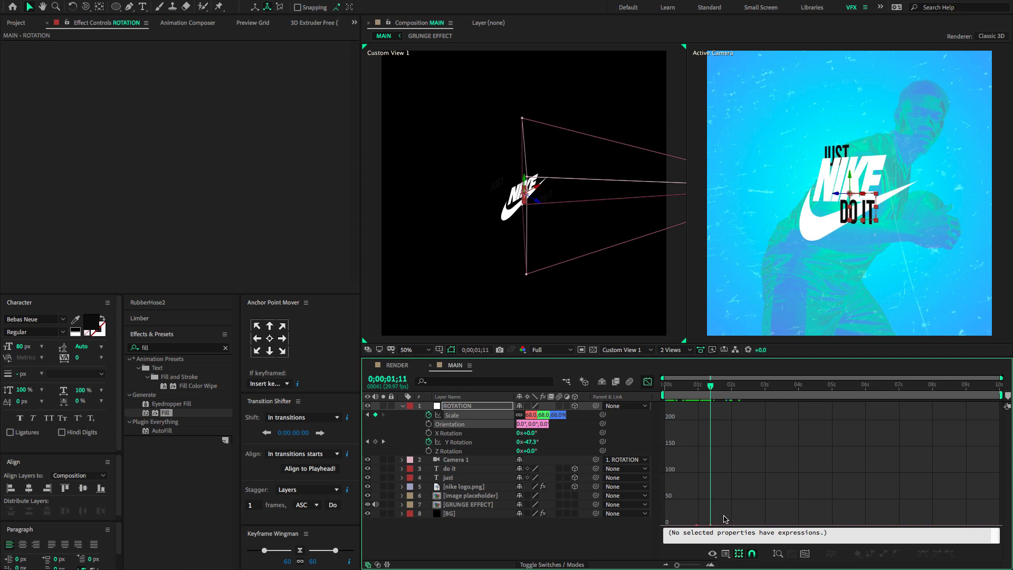
pyautogui.rightClick(846, 510)
pyautogui.click(878, 561)
pyautogui.press('=')
pyautogui.press('=')
pyautogui.moveTo(715, 470); pyautogui.dragTo(804, 476)
pyautogui.moveTo(824, 437); pyautogui.dragTo(772, 465)
pyautogui.click(737, 390)
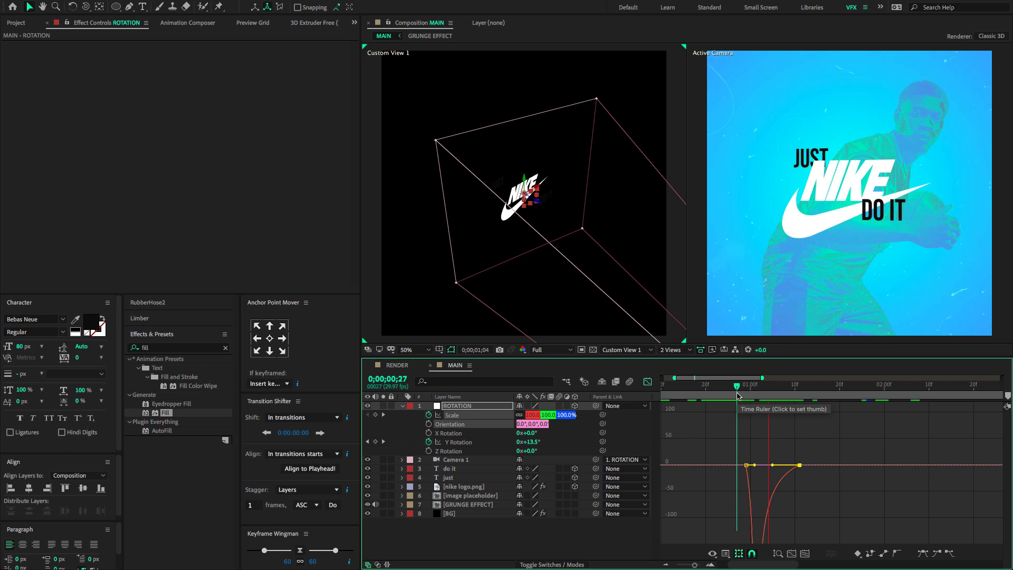
pyautogui.press('space')
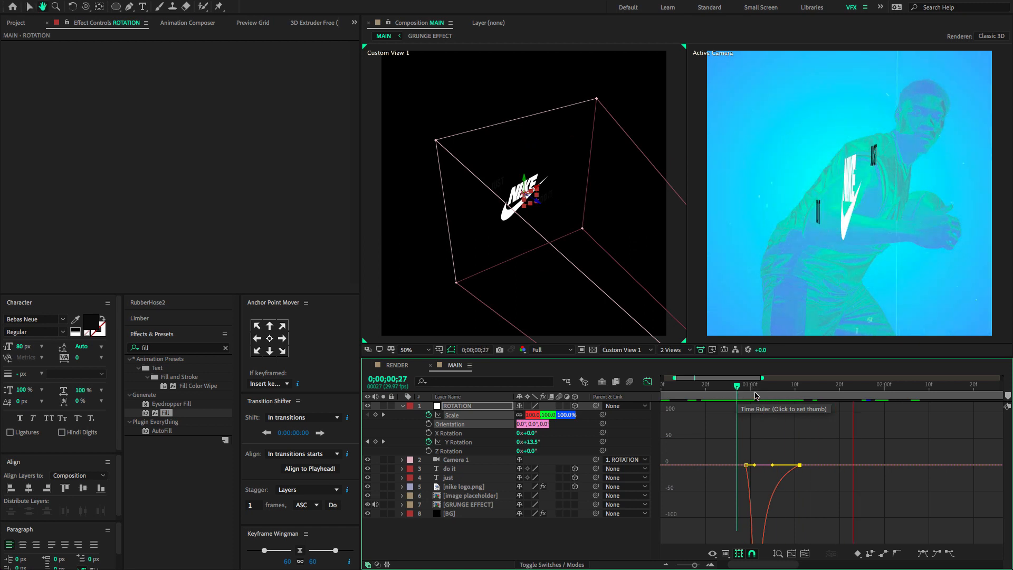
pyautogui.press('space')
# Add a keyframe returning the ROTATION null's Scale to 100% at 0;00;01;20.
pyautogui.moveTo(745, 392); pyautogui.dragTo(837, 406)
pyautogui.click(560, 415)
pyautogui.write('100')
pyautogui.press('Return')
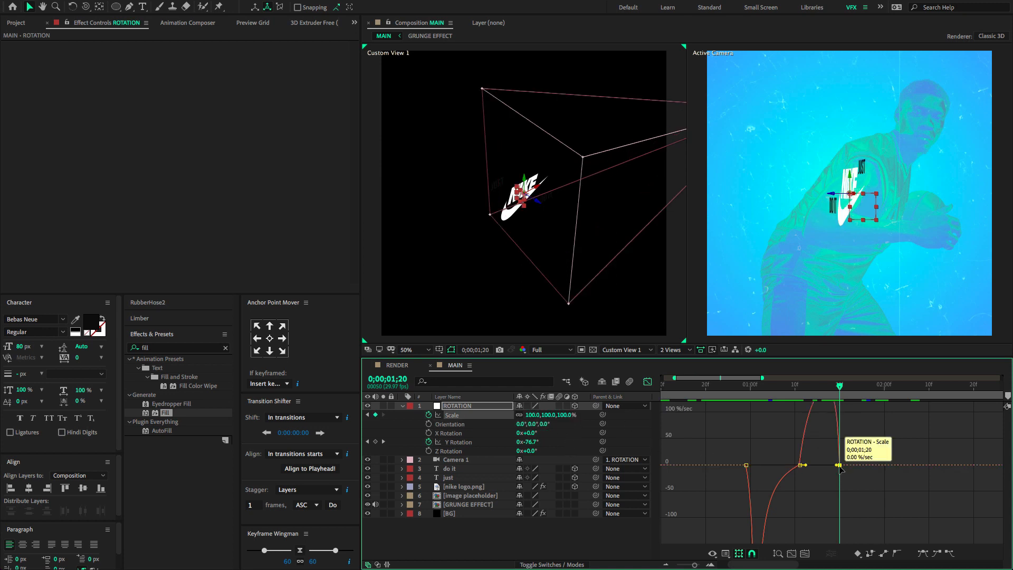
# Lengthen the incoming speed handle of the ROTATION null's last Scale keyframe for a slow finish, and preview from 0;00;00;29.
pyautogui.moveTo(837, 465); pyautogui.dragTo(775, 465)
pyautogui.click(741, 386)
pyautogui.click(743, 389)
pyautogui.press('space')
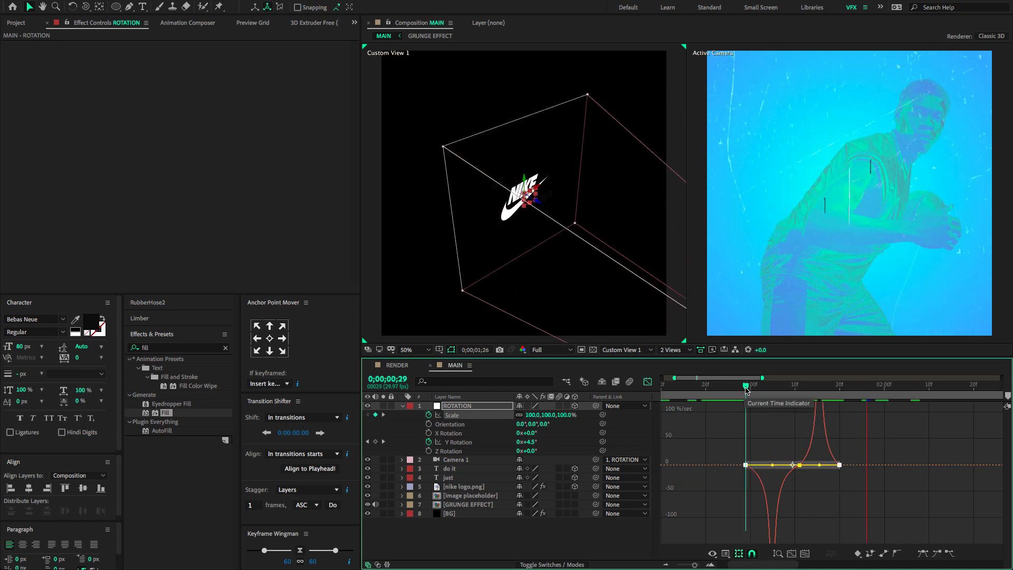
# Leave the graph editor and collapse the expanded properties of all layers in MAIN.
pyautogui.hotkey('shift', 'F3')
pyautogui.click(732, 419)
pyautogui.moveTo(741, 420); pyautogui.dragTo(675, 391)
pyautogui.press('super+a')
pyautogui.press('a')
pyautogui.press('a')
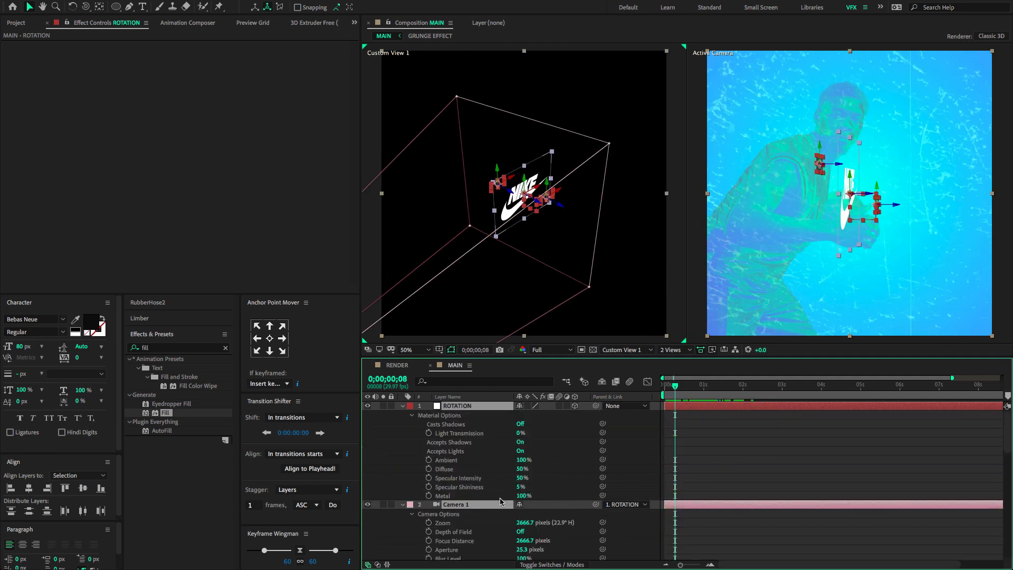
pyautogui.press('a')
pyautogui.press('a')
pyautogui.click(494, 522)
pyautogui.click(464, 441)
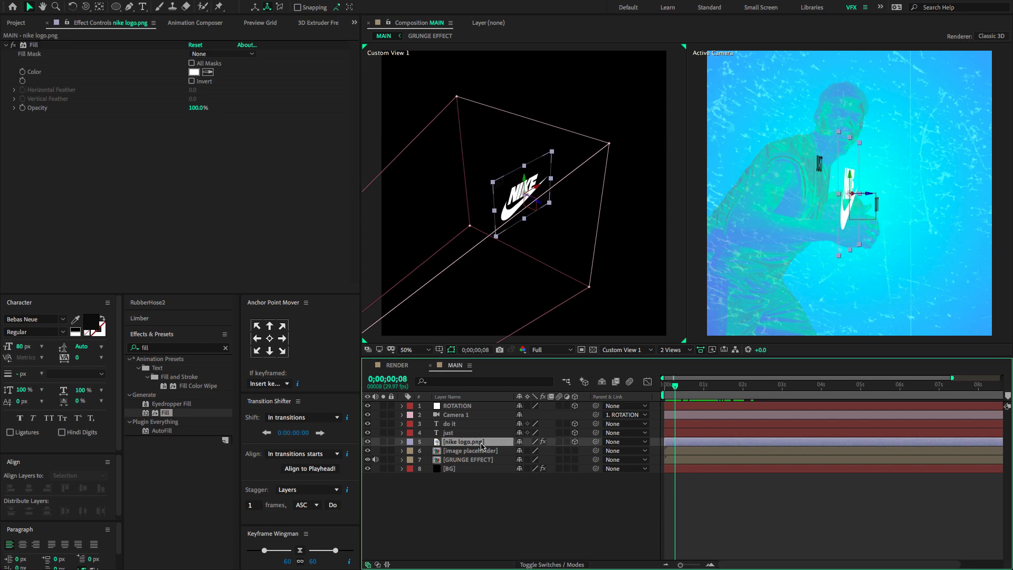
# Pre-compose ROTATION, Camera 1, do it, just and nike logo.png as SCN 01, and trim that layer to end at about two seconds.
pyautogui.press('super+a')
pyautogui.rightClick(475, 411)
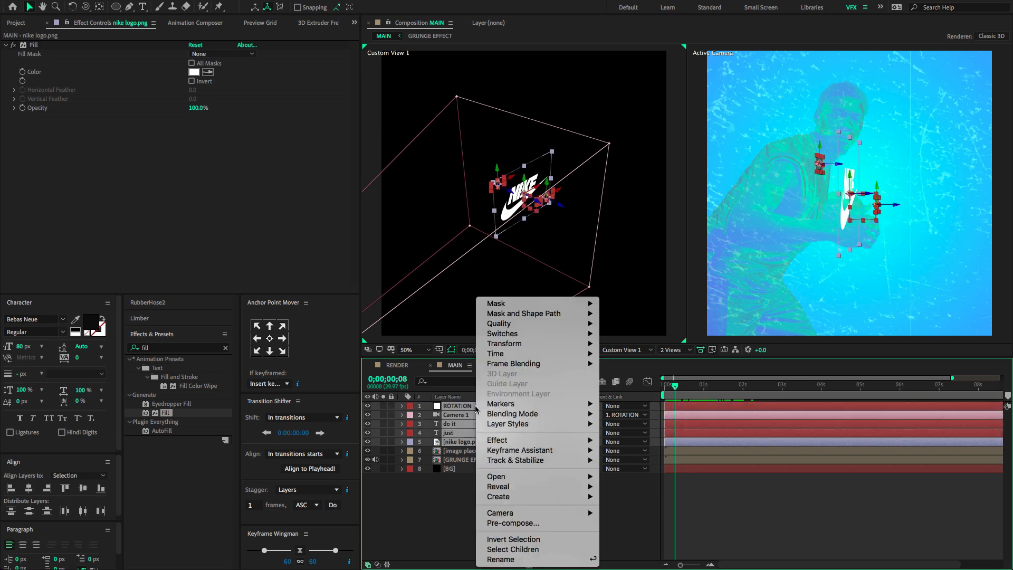
pyautogui.click(515, 523)
pyautogui.write('SCN 01')
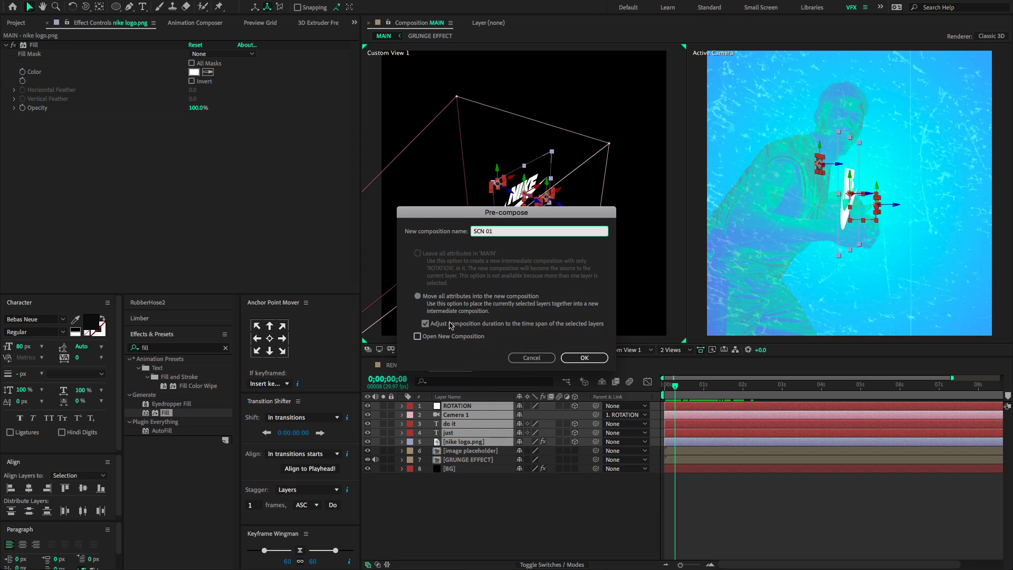
pyautogui.click(571, 360)
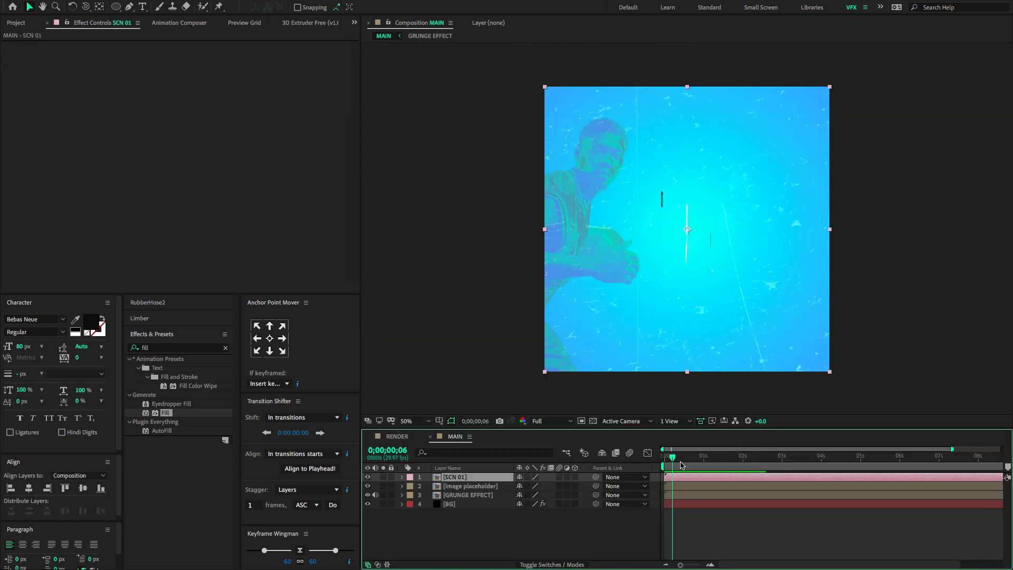
pyautogui.moveTo(681, 464); pyautogui.dragTo(737, 465)
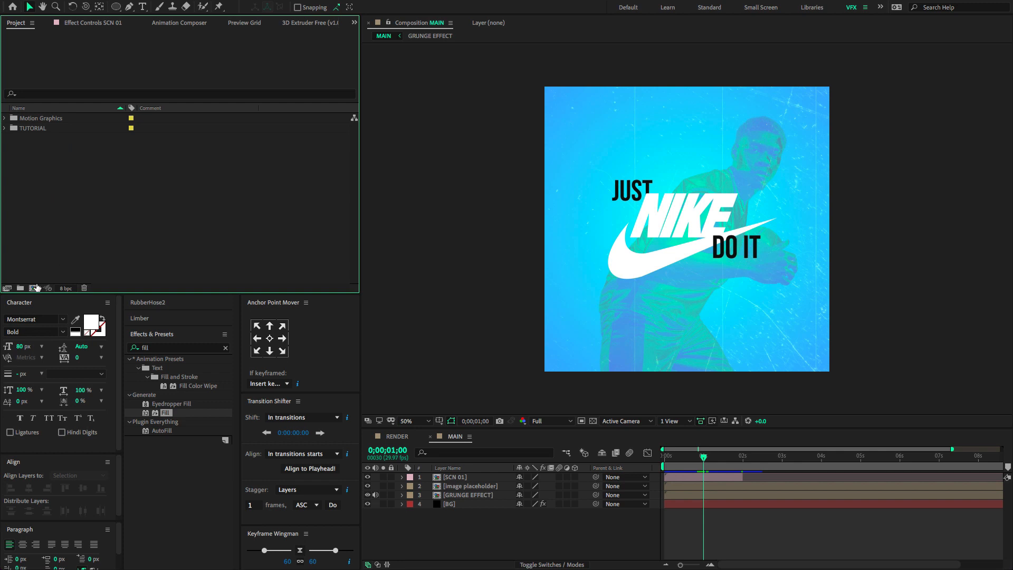
# Create a 1080 x 1080 px, ten-second composition at 29.97 fps named SCN 02.
pyautogui.click(34, 287)
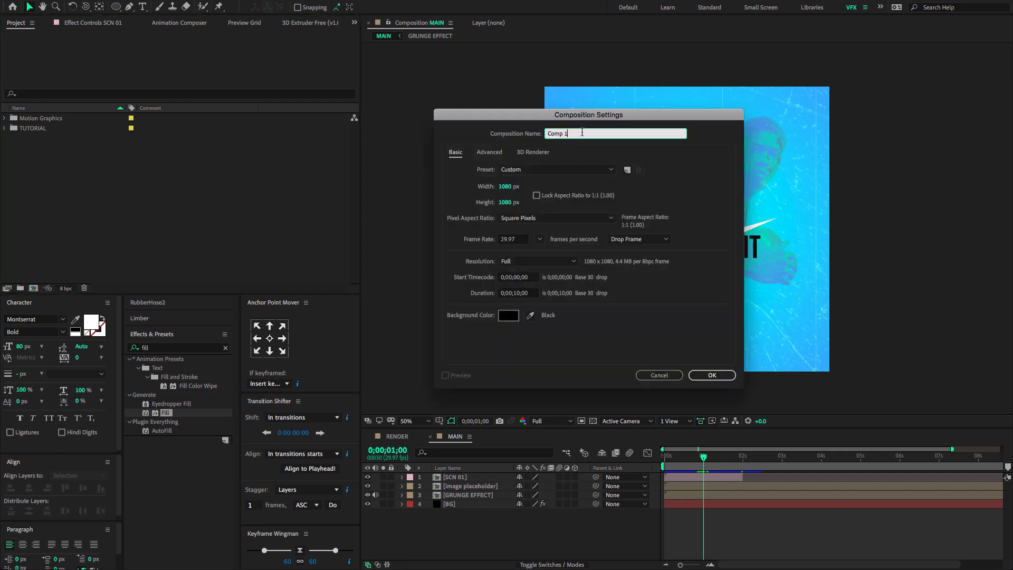
pyautogui.write('sc')
pyautogui.click(707, 375)
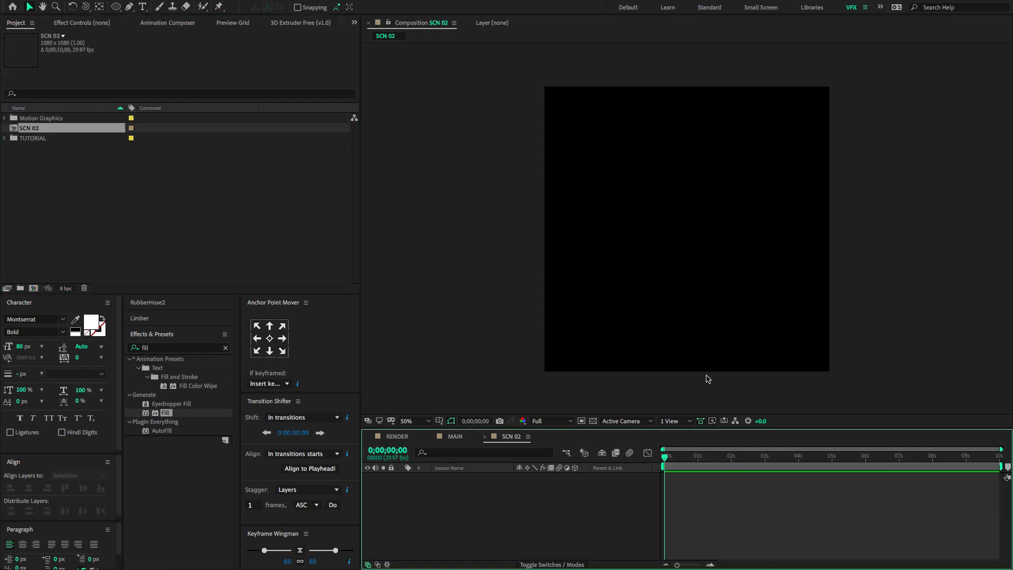
# Draw a circle about 454 px across near the composition's centre, with no fill and a 50 px BC85F1 purple stroke.
pyautogui.click(120, 7)
pyautogui.click(137, 28)
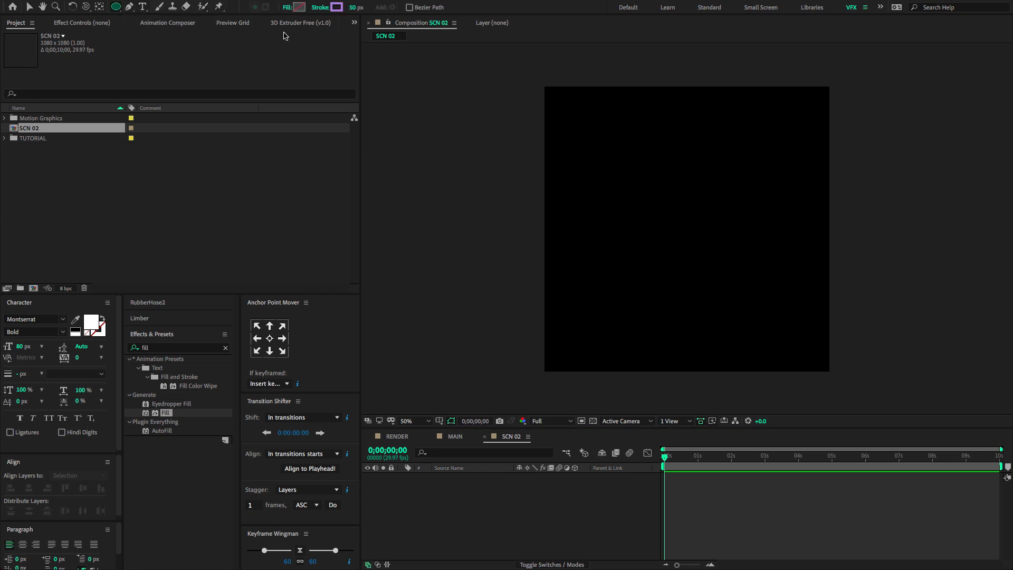
pyautogui.click(288, 8)
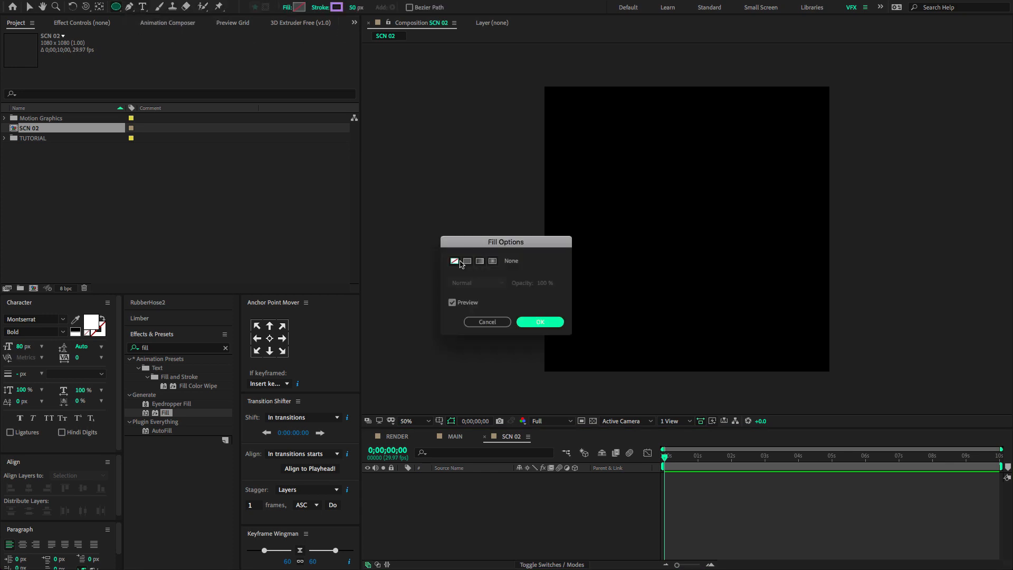
pyautogui.click(540, 321)
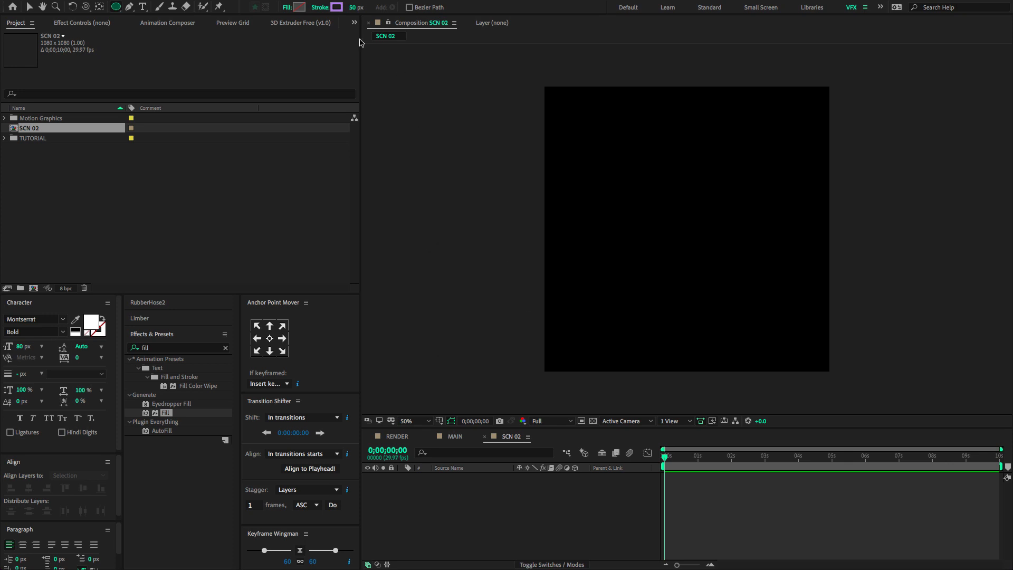
pyautogui.click(337, 7)
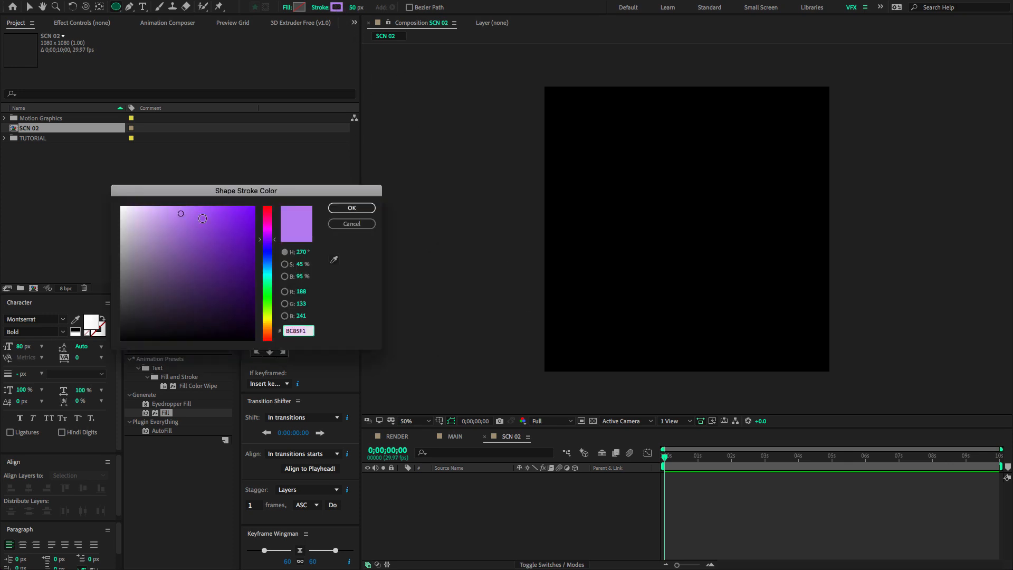
pyautogui.click(352, 208)
pyautogui.click(352, 8)
pyautogui.press('Return')
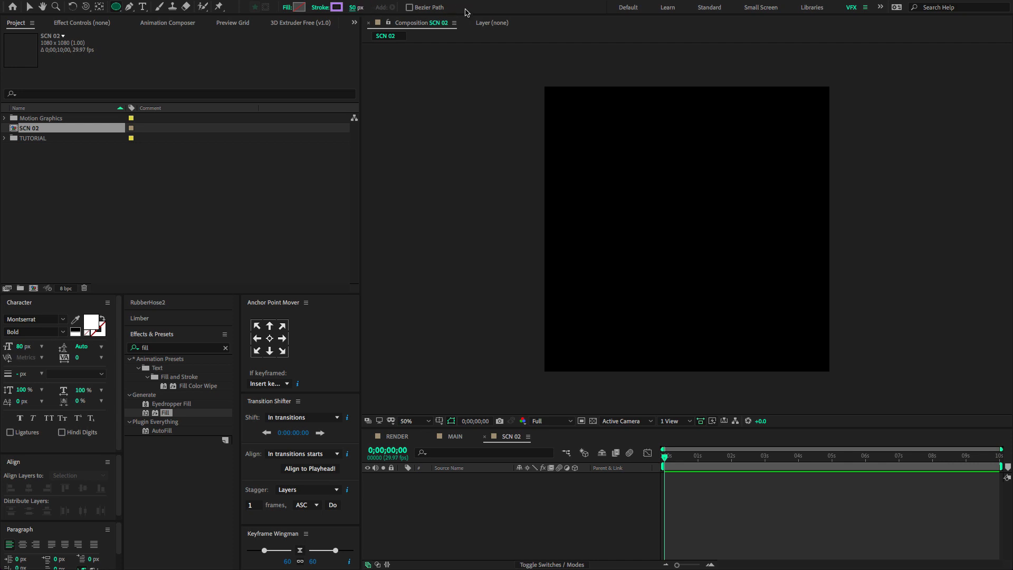
pyautogui.moveTo(632, 169)
pyautogui.mouseDown()
pyautogui.moveTo(696, 267)
pyautogui.moveTo(751, 288)
pyautogui.mouseUp()
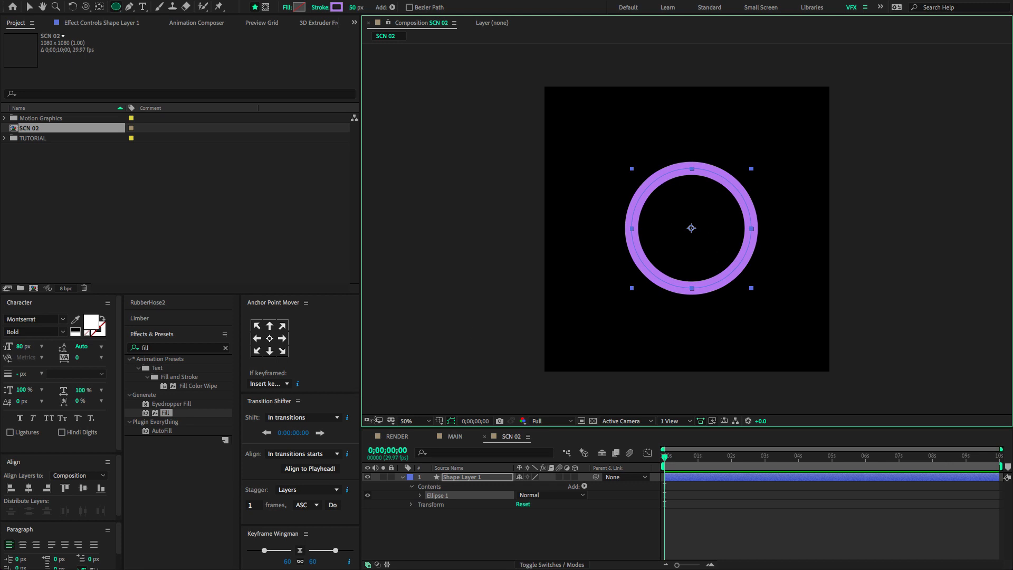
# Set the circle stroke's line cap to Round Cap and its line join to Round Join.
pyautogui.click(421, 495)
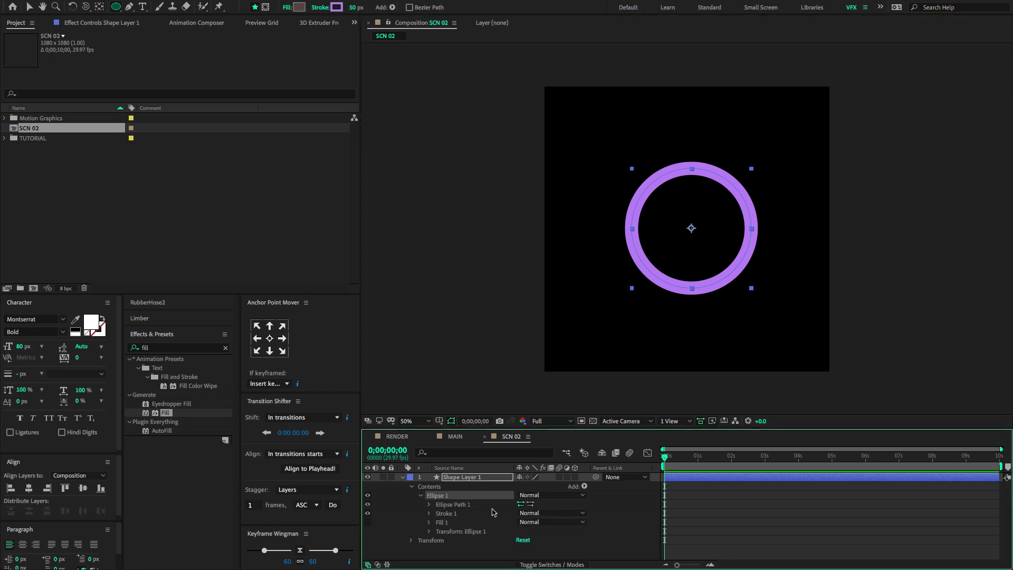
pyautogui.click(429, 514)
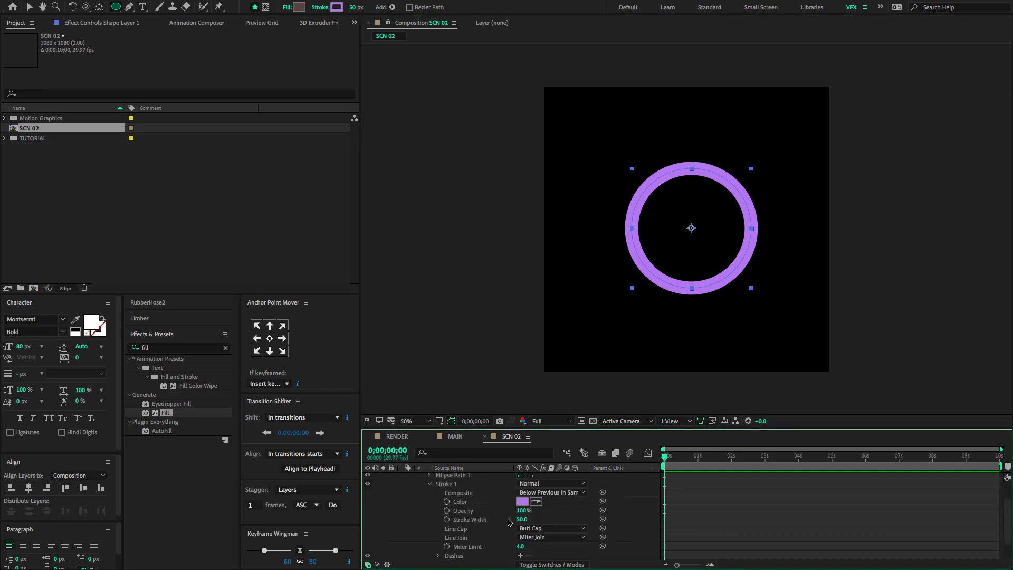
pyautogui.click(539, 528)
pyautogui.click(539, 549)
pyautogui.press('capslock')
pyautogui.click(541, 537)
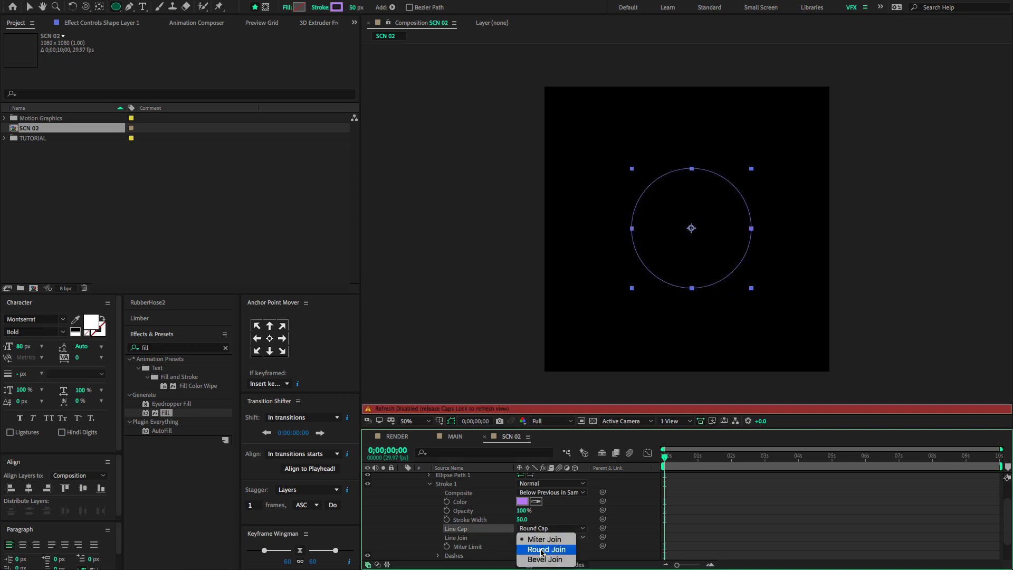
pyautogui.click(542, 551)
pyautogui.press('capslock')
# Set the ellipse path's size to 500 by 500 and its stroke width to 55 px.
pyautogui.scroll(3, 493, 533)
pyautogui.click(428, 505)
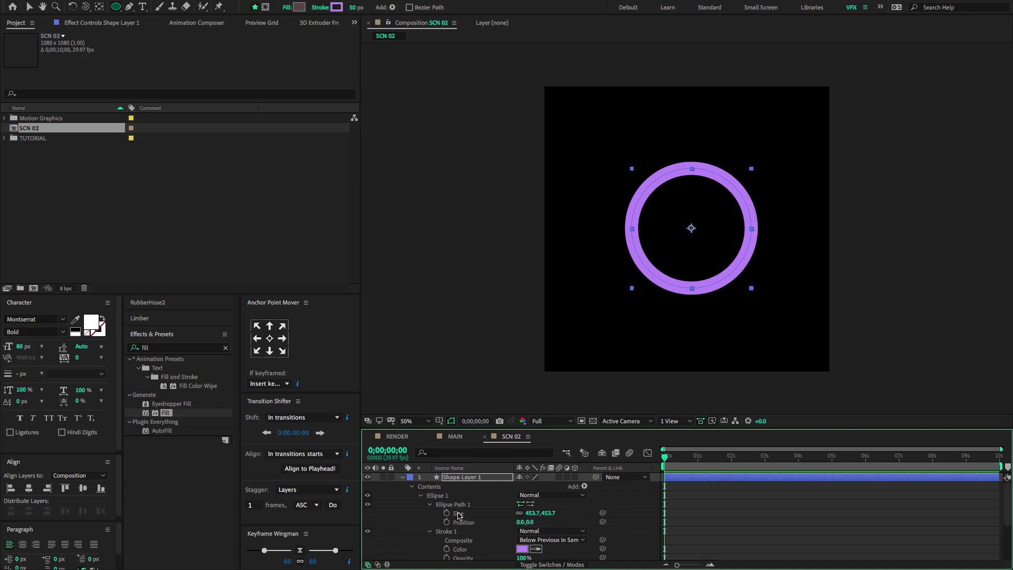
pyautogui.click(549, 513)
pyautogui.write('500')
pyautogui.press('Return')
pyautogui.moveTo(352, 7); pyautogui.dragTo(355, 8)
# Centre the circle layer horizontally and vertically in the composition.
pyautogui.click(462, 477)
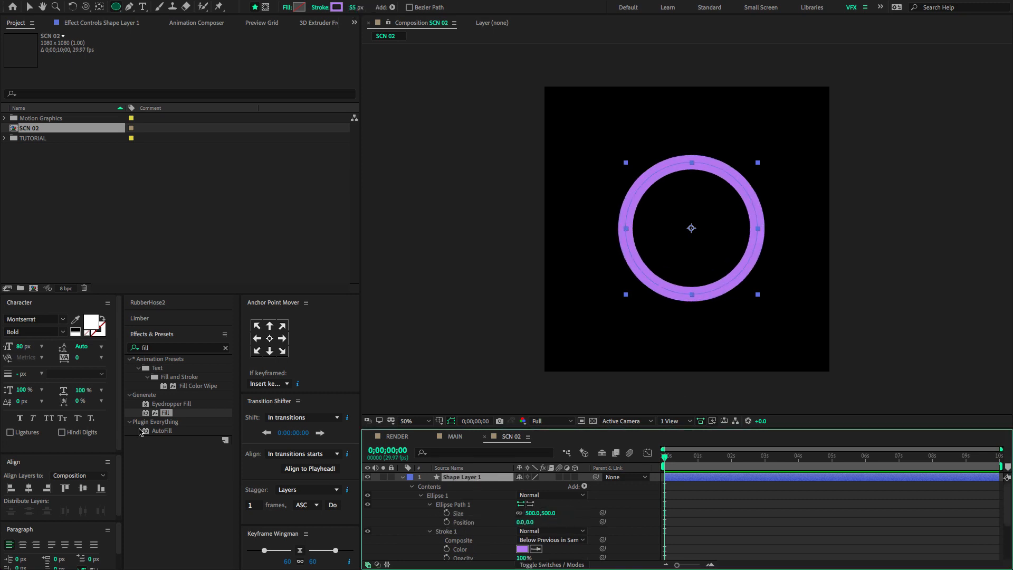
pyautogui.click(29, 488)
pyautogui.click(82, 488)
# Add dashes to the circle's stroke with a dash length of about 113, spacing them evenly around the ring.
pyautogui.scroll(-3, 448, 520)
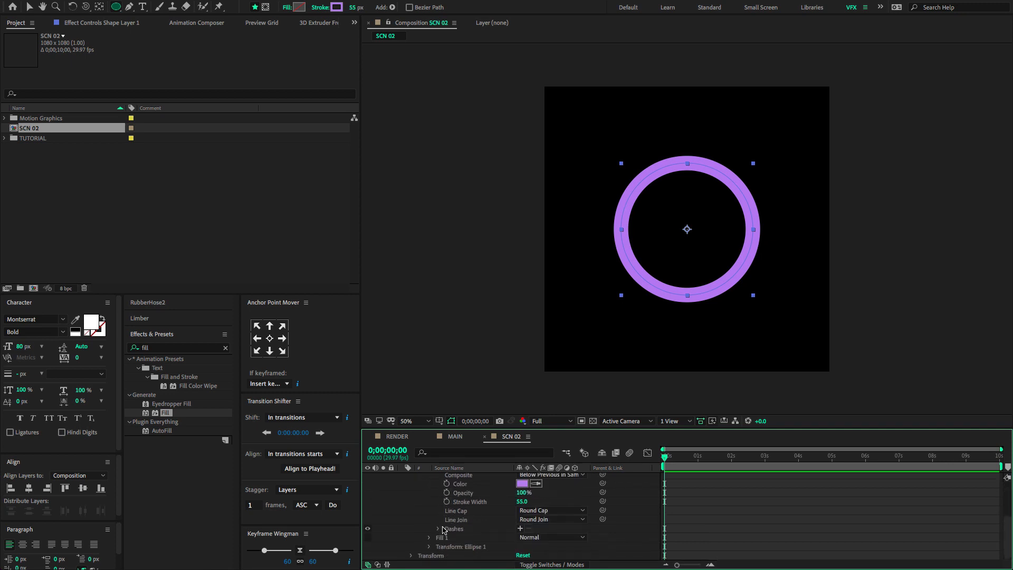
pyautogui.click(478, 529)
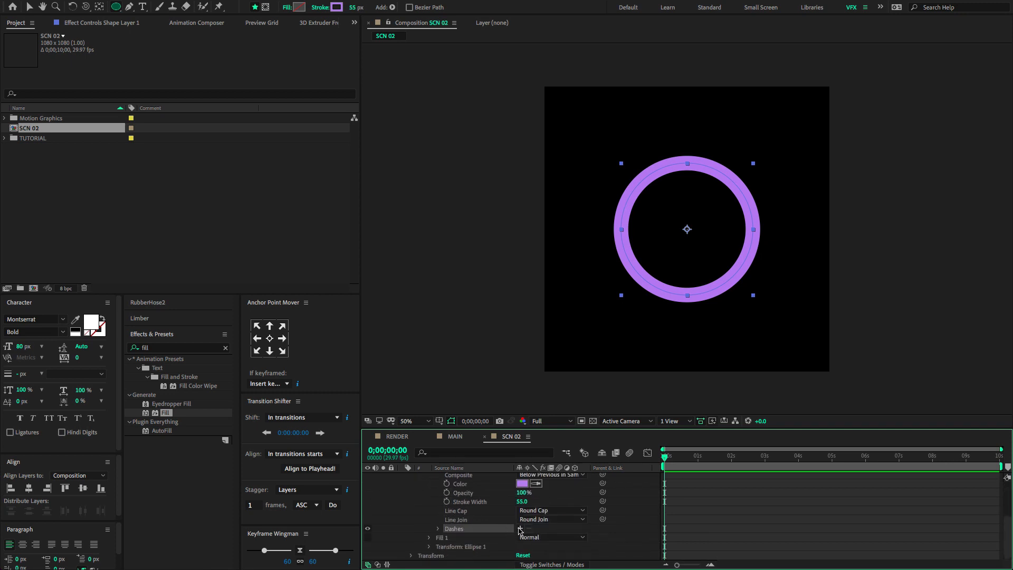
pyautogui.click(521, 529)
pyautogui.click(520, 537)
pyautogui.write('115')
pyautogui.press('Return')
pyautogui.click(522, 537)
pyautogui.write('113.')
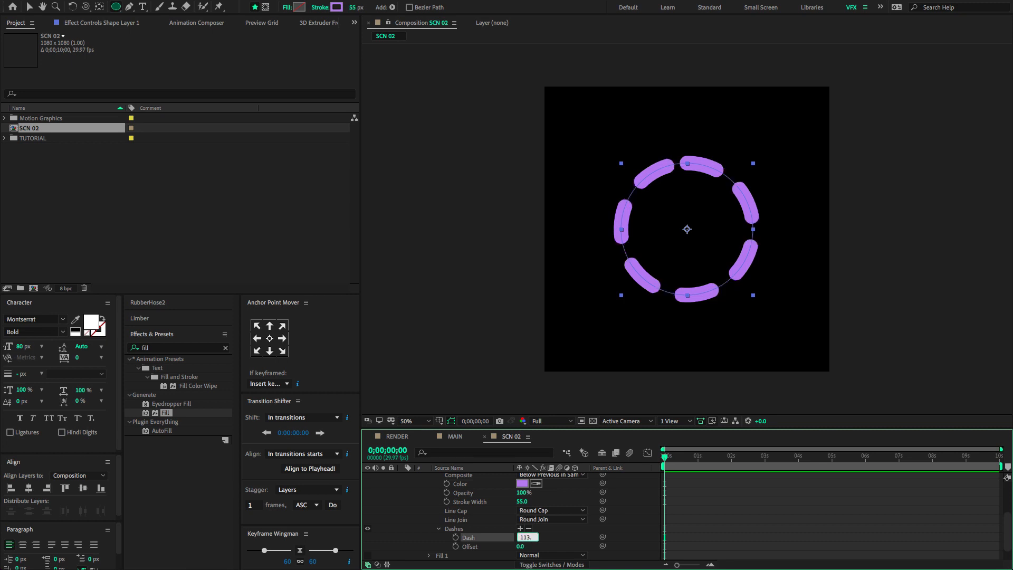
pyautogui.press('Return')
# Rename the dashed ring layer as CIRCLE and make it a 3D layer.
pyautogui.press('v')
pyautogui.scroll(3, 509, 515)
pyautogui.click(402, 478)
pyautogui.click(470, 479)
pyautogui.press('Return')
pyautogui.write('Cl')
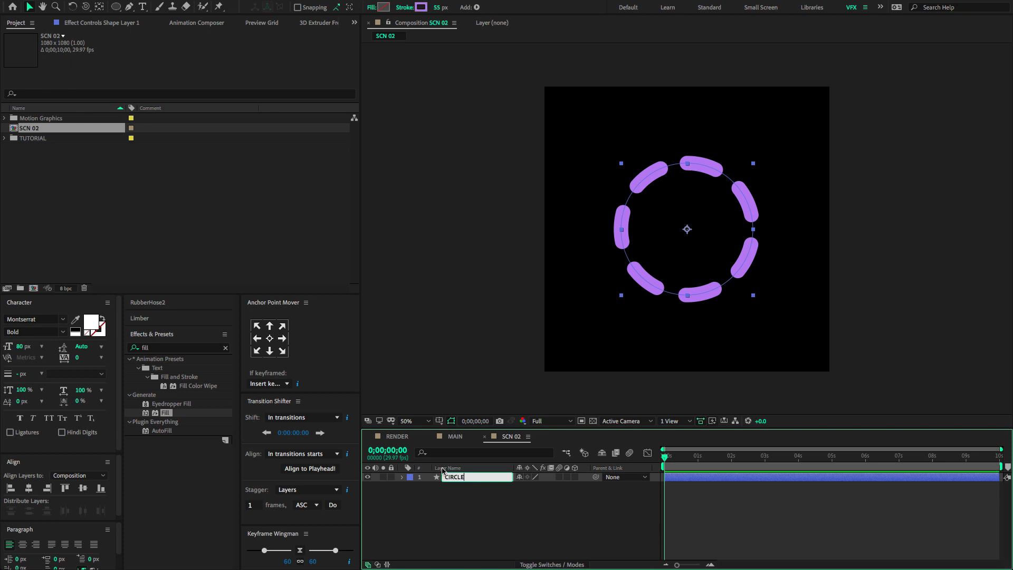
pyautogui.click(493, 516)
pyautogui.click(549, 480)
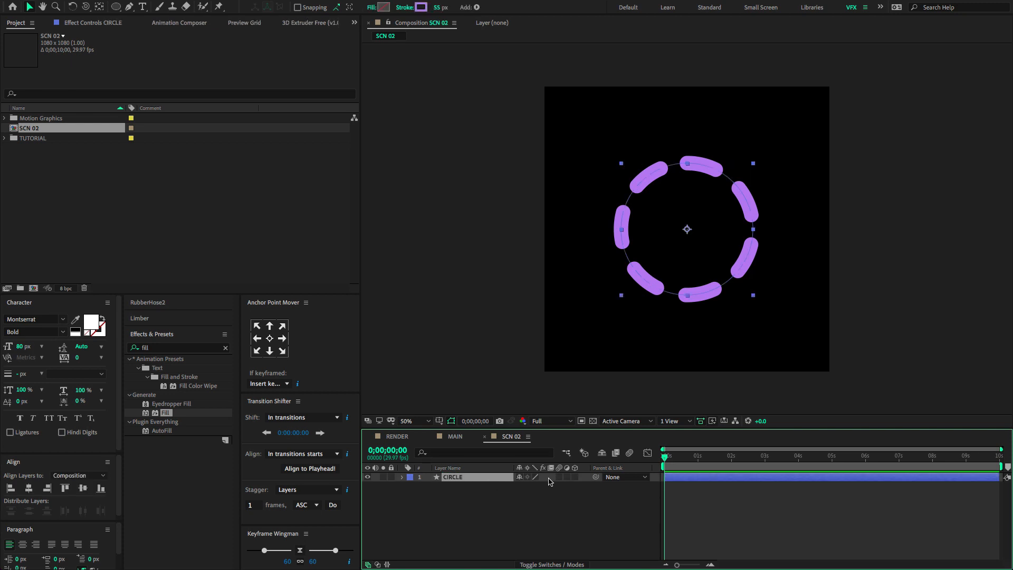
pyautogui.click(576, 478)
pyautogui.press('capslock')
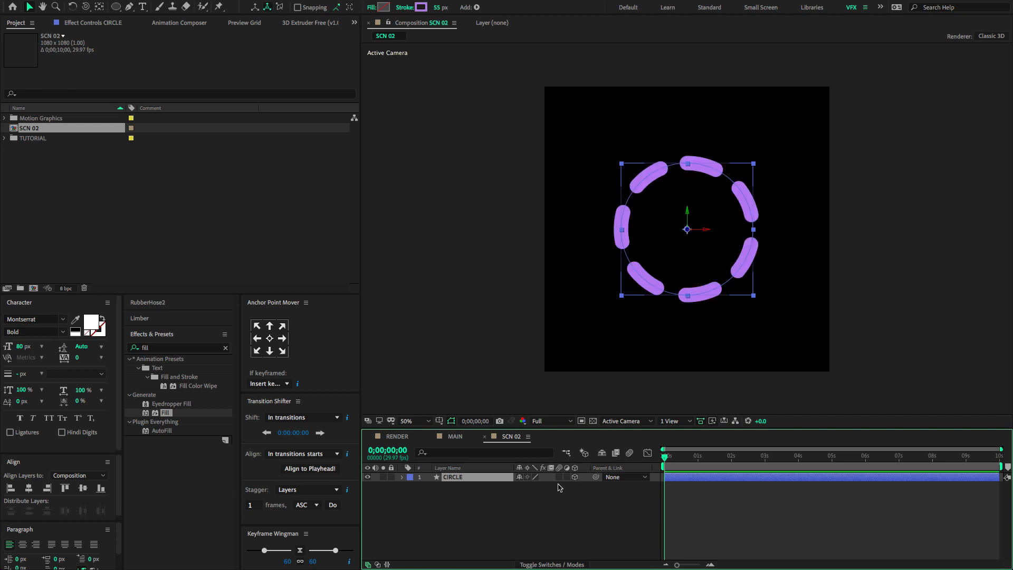
# Keyframe CIRCLE's Z Rotation from 0° at the start to about 73° at two seconds, preview it, and Easy Ease both keyframes.
pyautogui.press('p')
pyautogui.press('r')
pyautogui.click(428, 514)
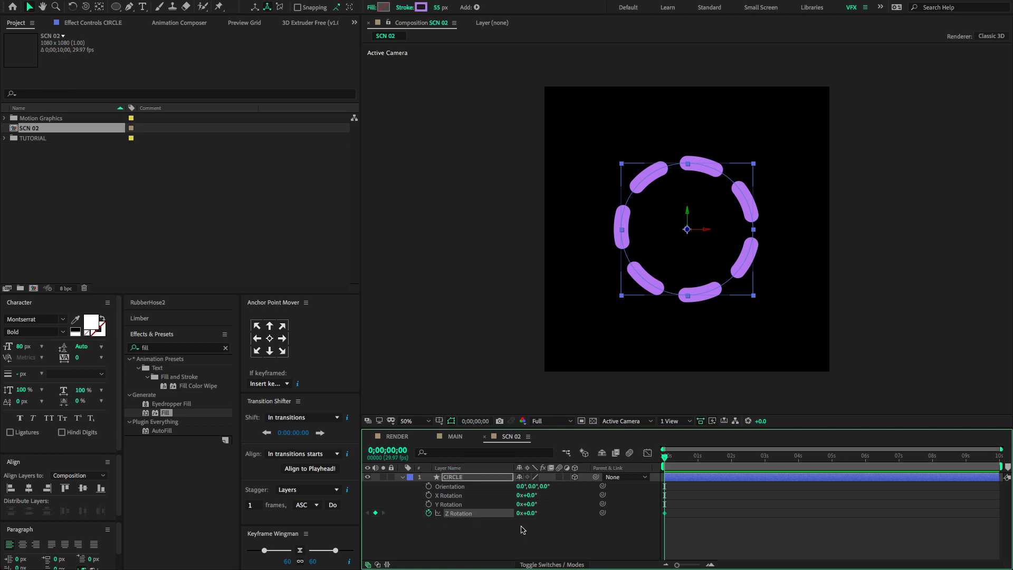
pyautogui.moveTo(735, 457); pyautogui.dragTo(733, 462)
pyautogui.moveTo(530, 514); pyautogui.dragTo(569, 514)
pyautogui.moveTo(673, 457); pyautogui.dragTo(650, 466)
pyautogui.press('space')
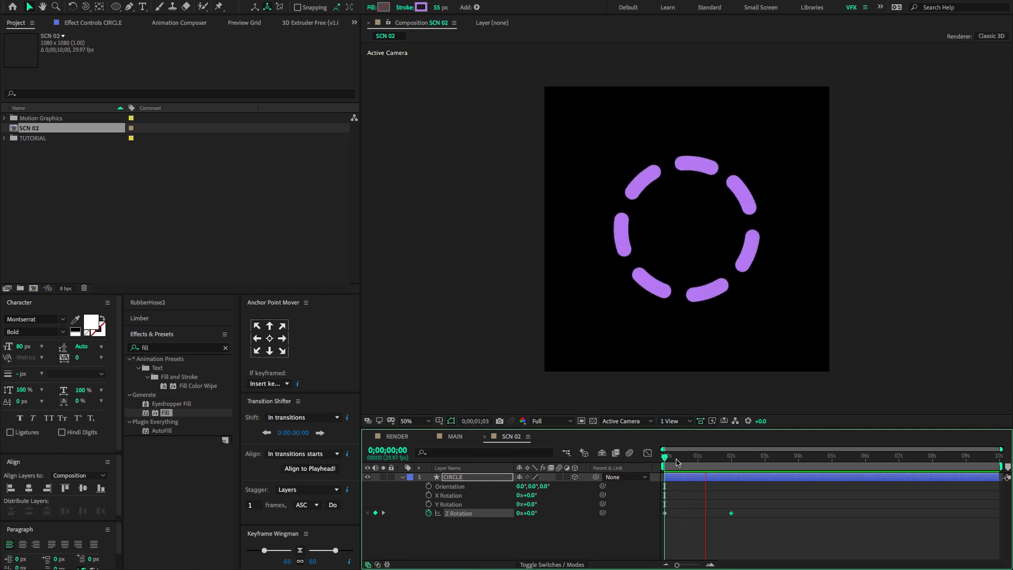
pyautogui.press('space')
pyautogui.moveTo(756, 530); pyautogui.dragTo(658, 510)
pyautogui.press('F9')
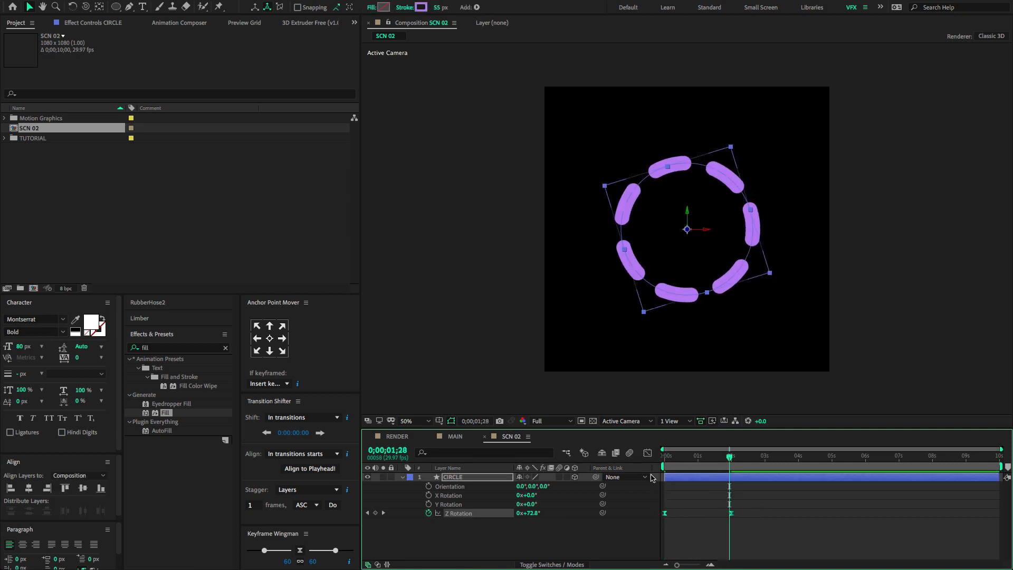
# Collapse, hide and lock the CIRCLE layer.
pyautogui.click(403, 477)
pyautogui.click(368, 477)
pyautogui.click(391, 477)
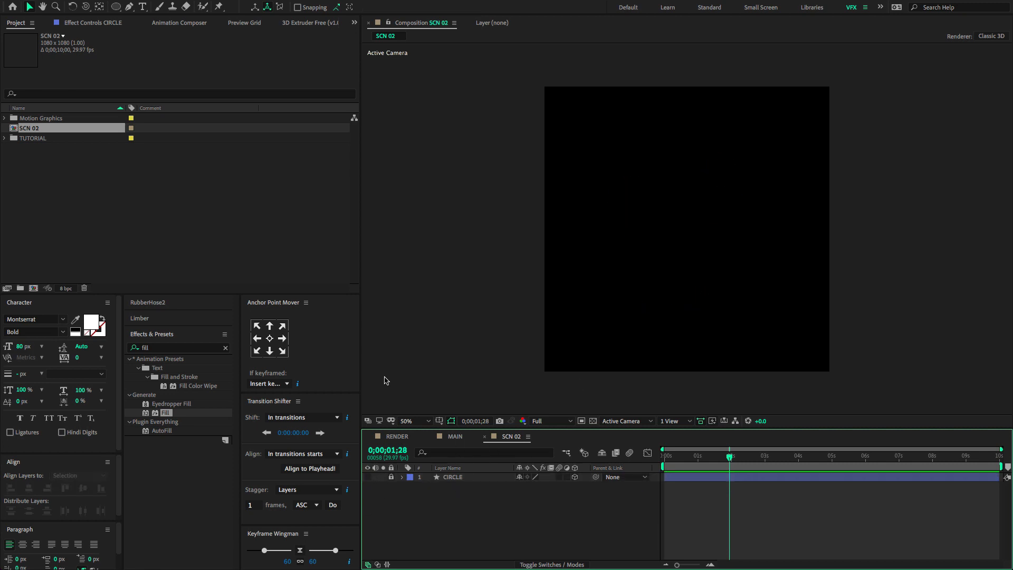
# Add the AIR JORDEN image from the ASSETS folder to SCN 02 above CIRCLE and centre it horizontally.
pyautogui.moveTo(10, 129); pyautogui.dragTo(15, 140)
pyautogui.click(5, 118)
pyautogui.click(34, 142)
pyautogui.click(33, 162)
pyautogui.click(34, 158)
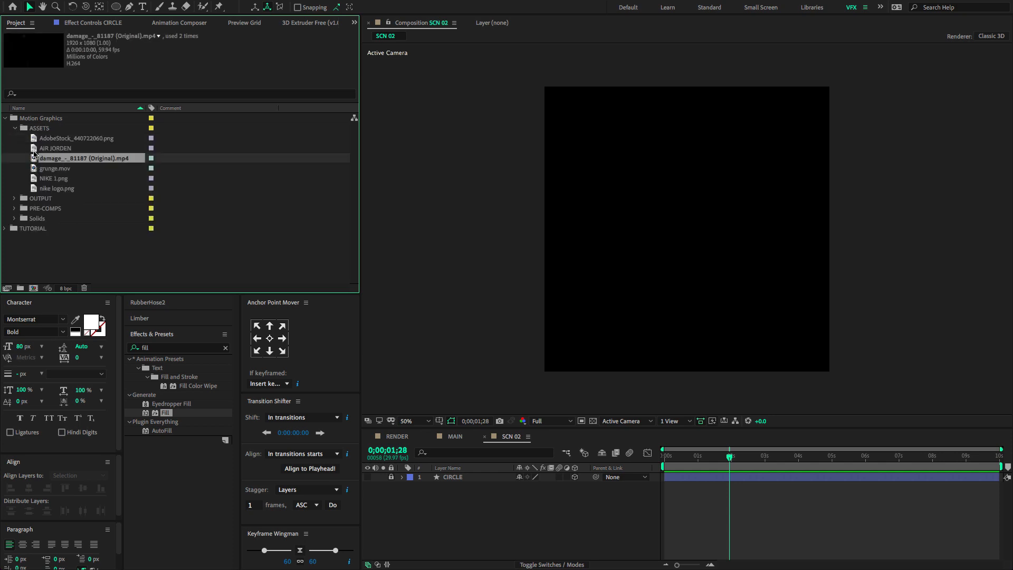
pyautogui.click(35, 150)
pyautogui.moveTo(35, 150); pyautogui.dragTo(691, 237)
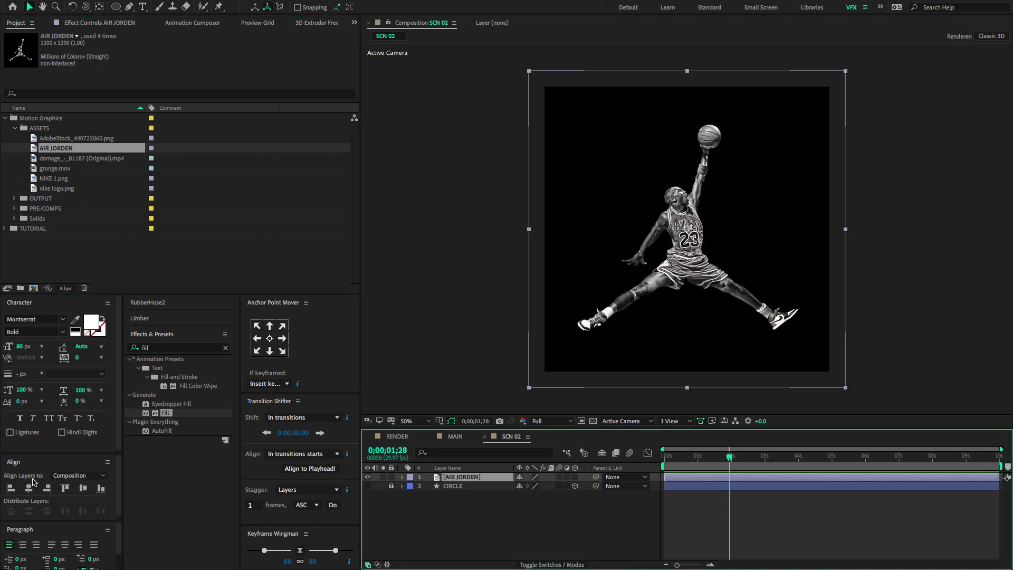
pyautogui.click(29, 486)
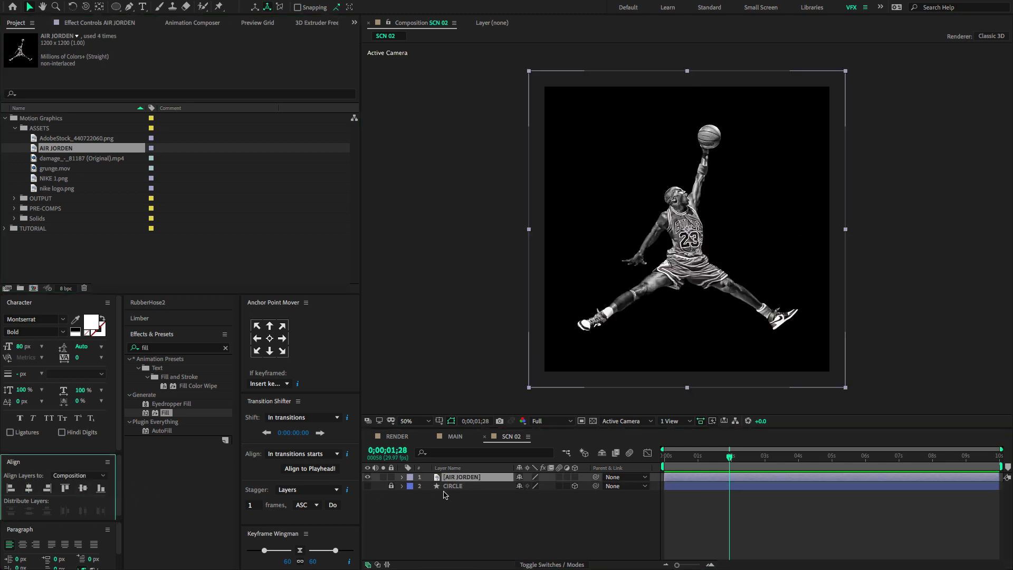
# Scale the AIR JORDEN layer to 55% and collapse its properties.
pyautogui.press('s')
pyautogui.moveTo(551, 489); pyautogui.dragTo(526, 490)
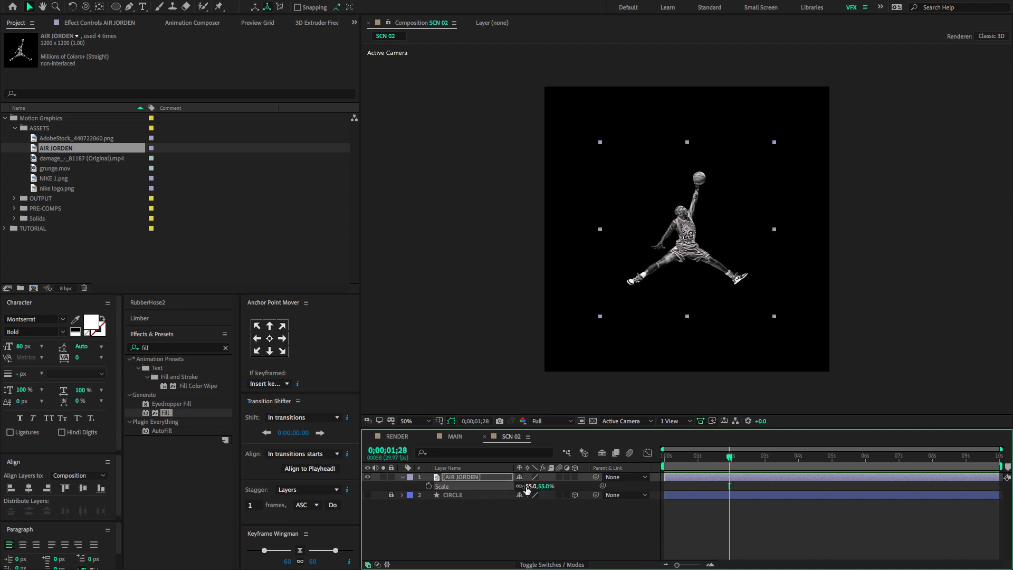
pyautogui.click(402, 478)
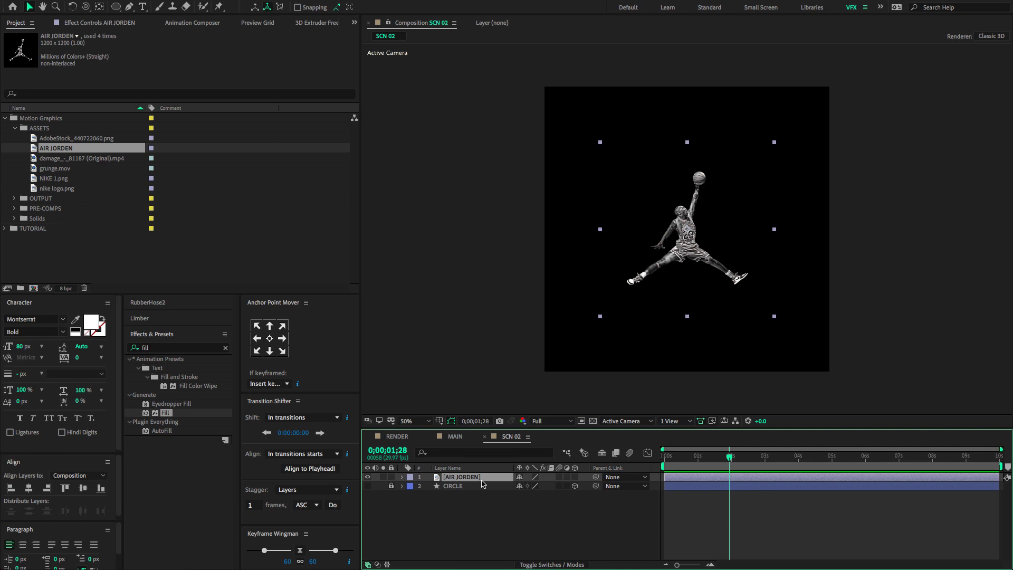
# Duplicate the AIR JORDEN layer twice in SCN 02 and give the two lower copies a purple label.
pyautogui.hotkey('ctrl', 'd')
pyautogui.hotkey('ctrl', 'd')
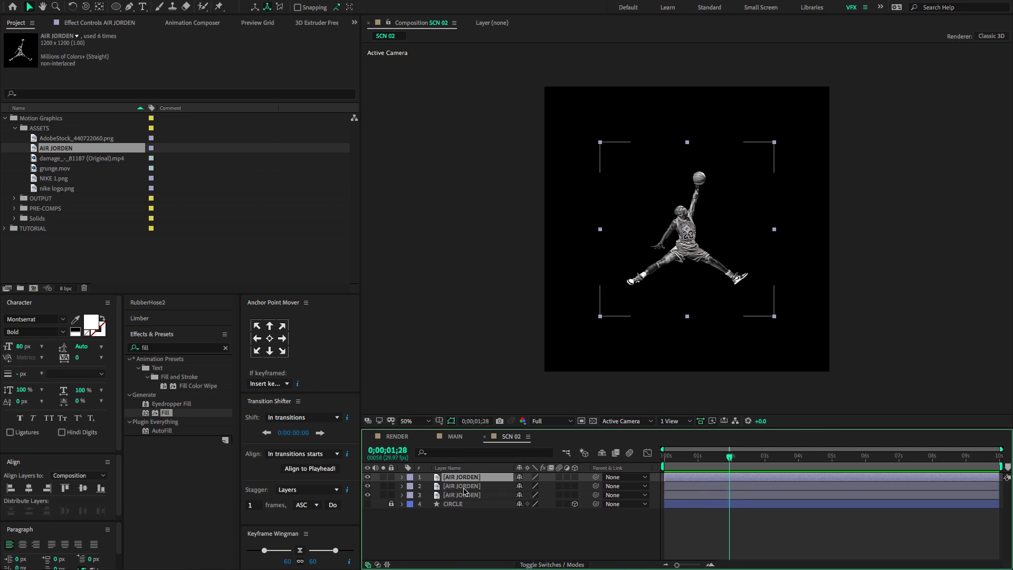
pyautogui.click(464, 488)
pyautogui.keyDown('shift'); pyautogui.click(466, 494); pyautogui.keyUp('shift')
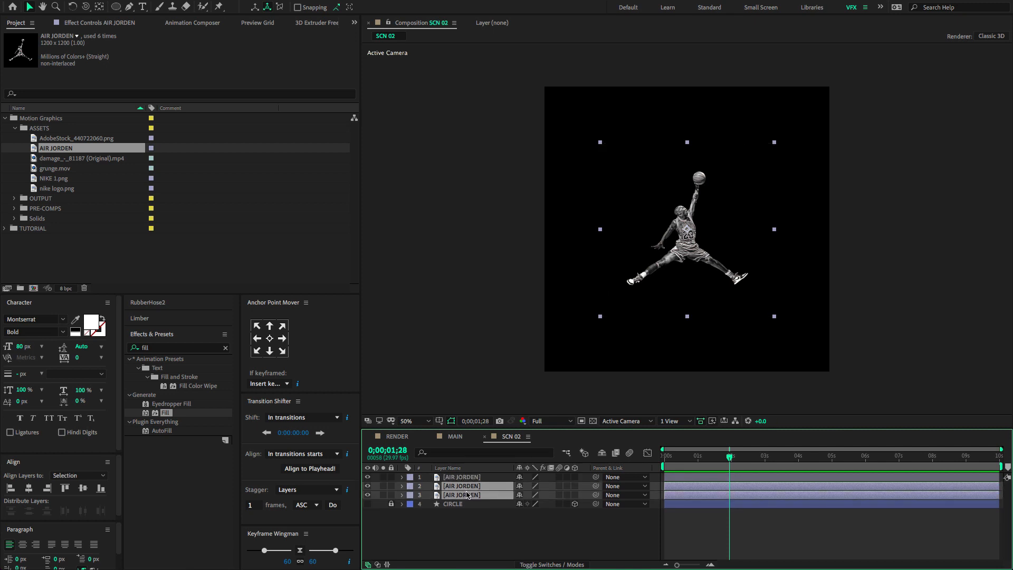
pyautogui.click(410, 487)
pyautogui.click(441, 494)
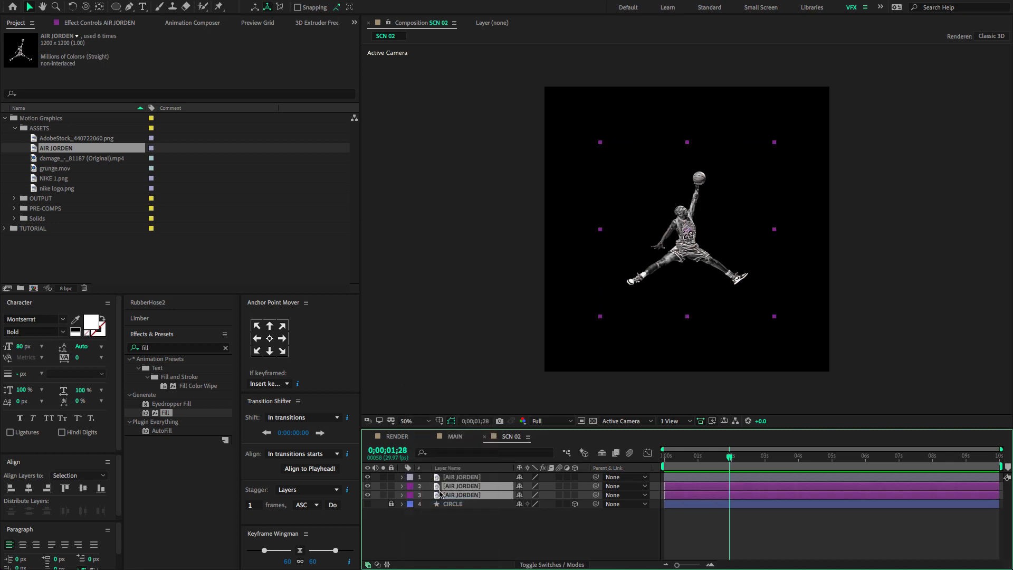
pyautogui.click(458, 517)
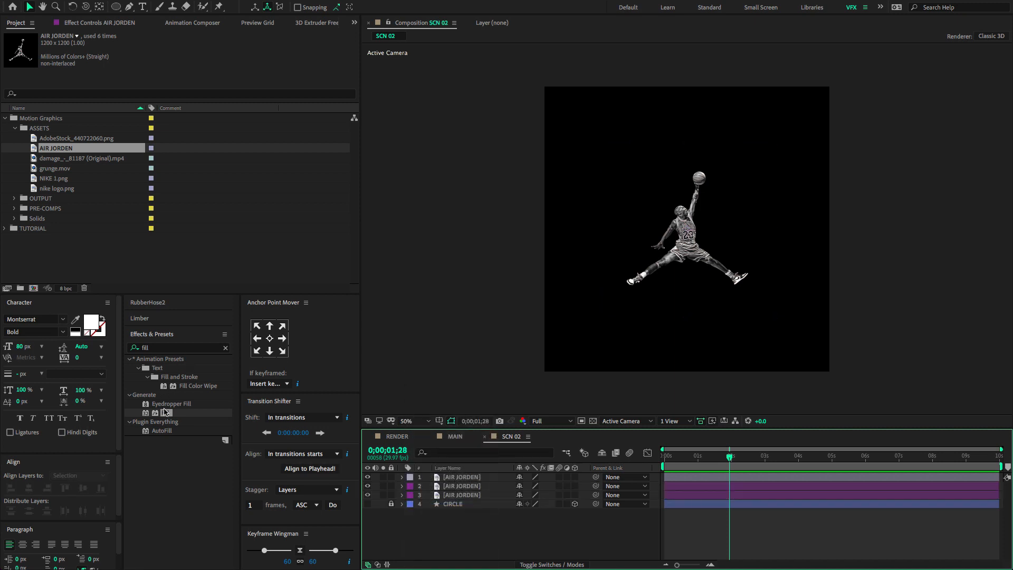
# Apply the Fill effect to both purple-labelled AIR JORDEN copies and change the middle copy's fill color to yellow.
pyautogui.moveTo(164, 414); pyautogui.dragTo(464, 495)
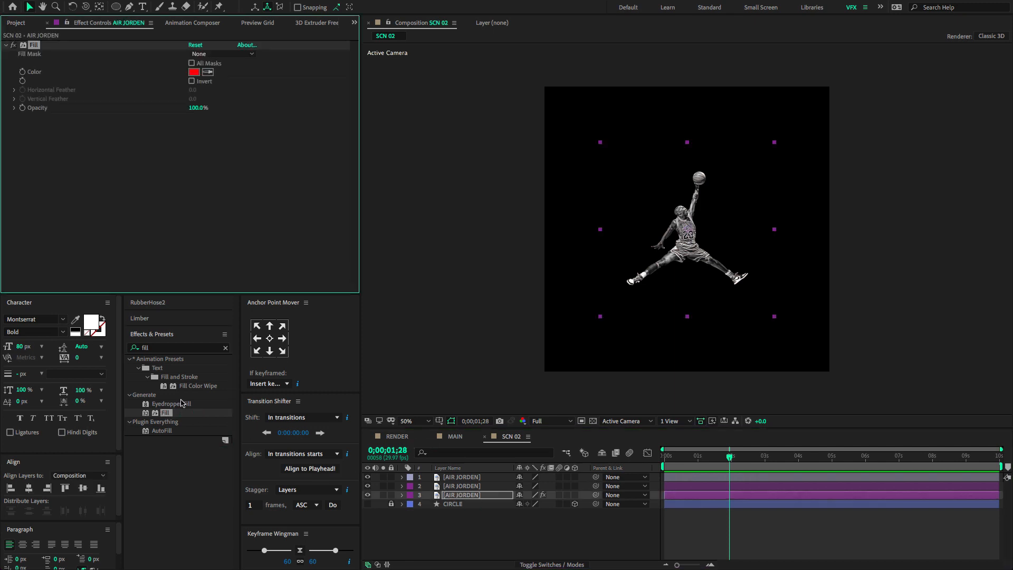
pyautogui.moveTo(292, 423); pyautogui.dragTo(444, 485)
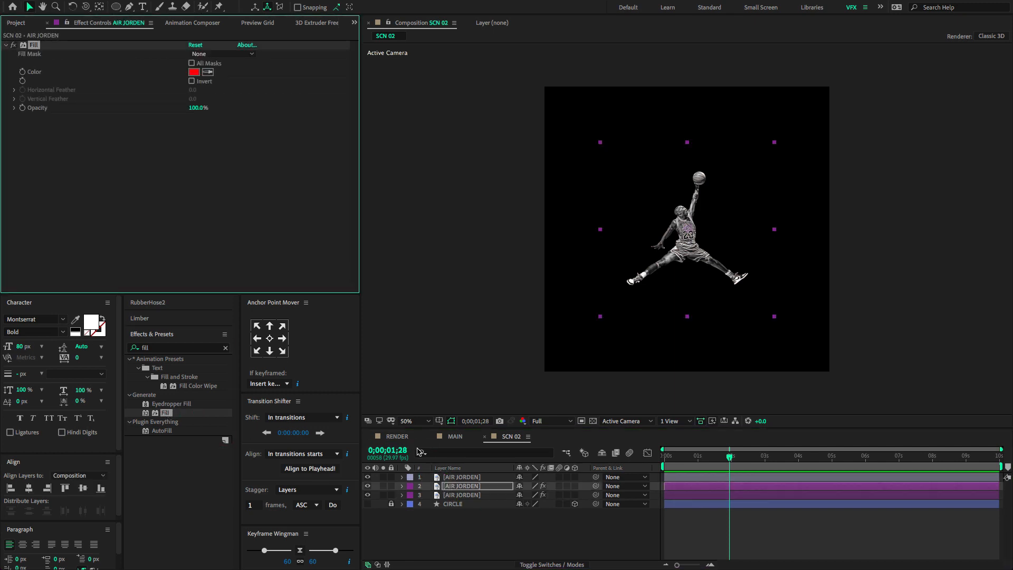
pyautogui.click(471, 488)
pyautogui.click(193, 72)
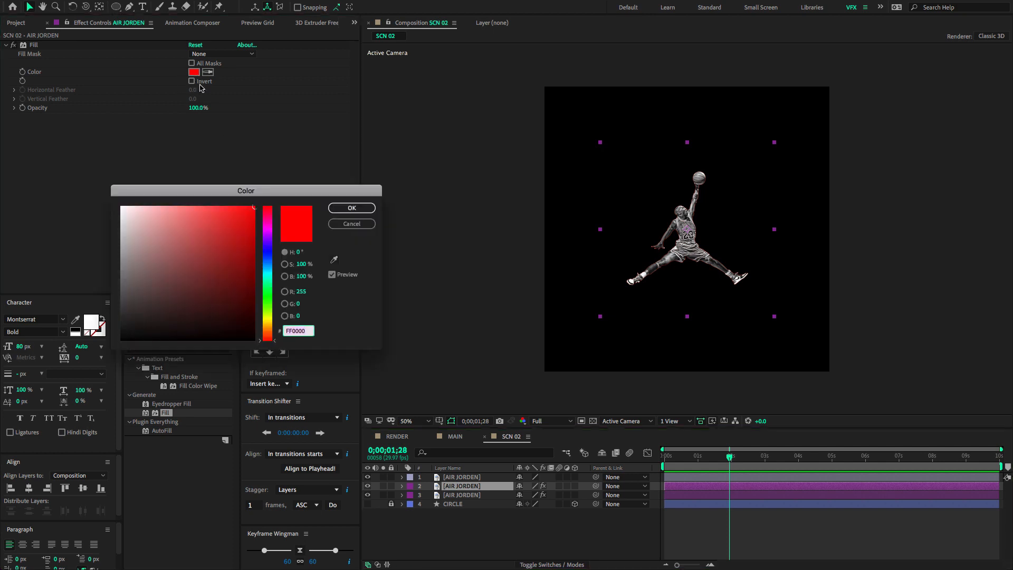
pyautogui.moveTo(264, 306); pyautogui.dragTo(265, 321)
pyautogui.click(348, 207)
# Change the fill color of the lowest AIR JORDEN copy to a pinkish red.
pyautogui.click(489, 496)
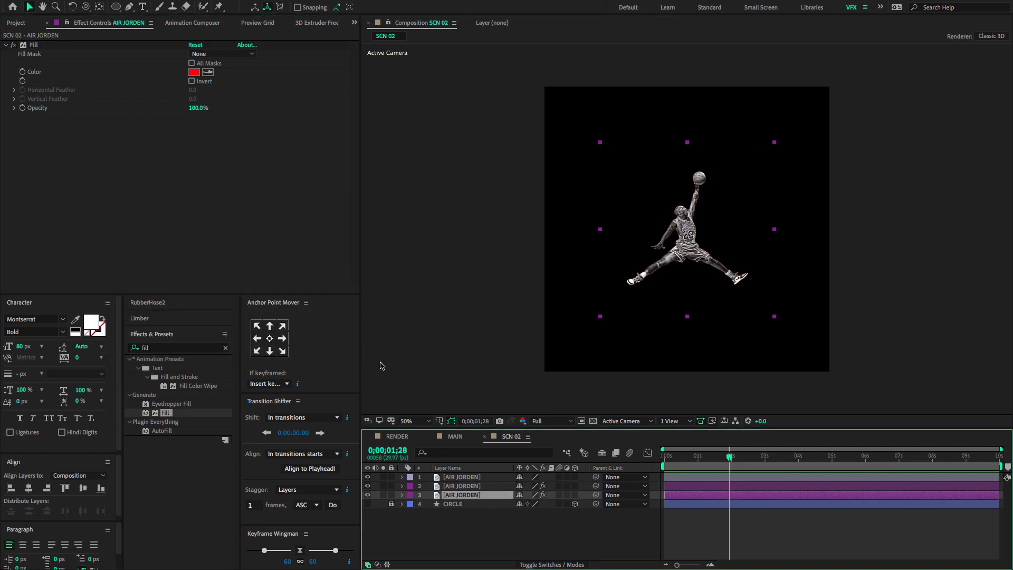
pyautogui.click(193, 74)
pyautogui.click(244, 215)
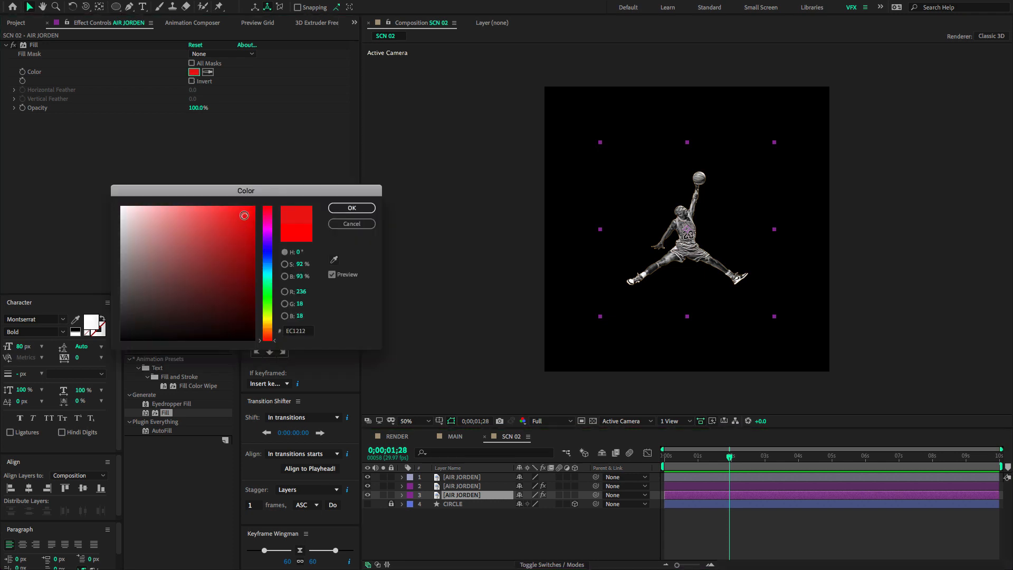
pyautogui.click(268, 215)
pyautogui.press('Return')
# Return to the start of SCN 02, check the stacked copies by toggling visibility, and make all three AIR JORDEN layers 3D.
pyautogui.moveTo(680, 456); pyautogui.dragTo(633, 463)
pyautogui.click(367, 477)
pyautogui.click(367, 486)
pyautogui.click(368, 486)
pyautogui.click(368, 477)
pyautogui.click(575, 477)
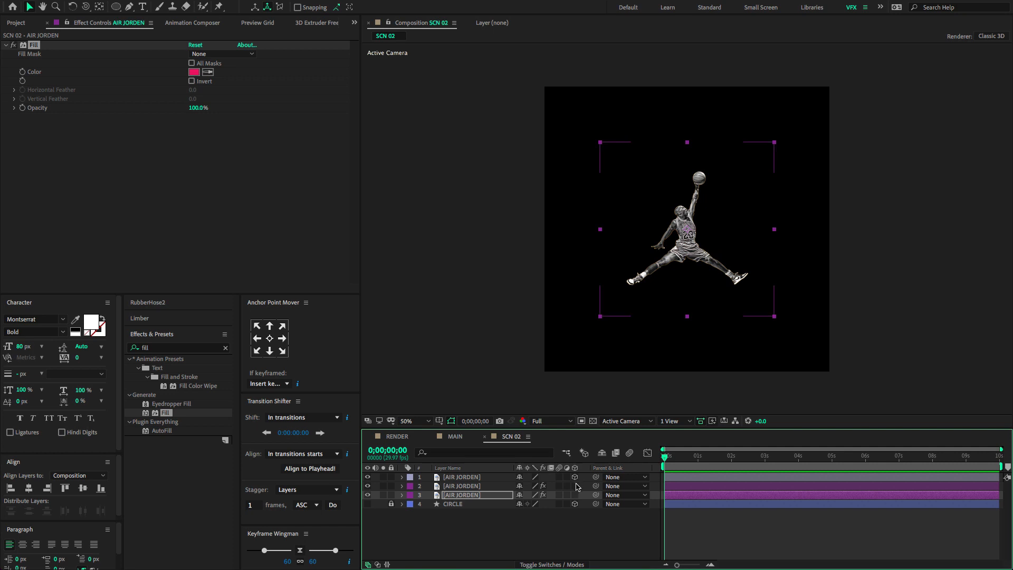
pyautogui.click(575, 494)
pyautogui.press('F2')
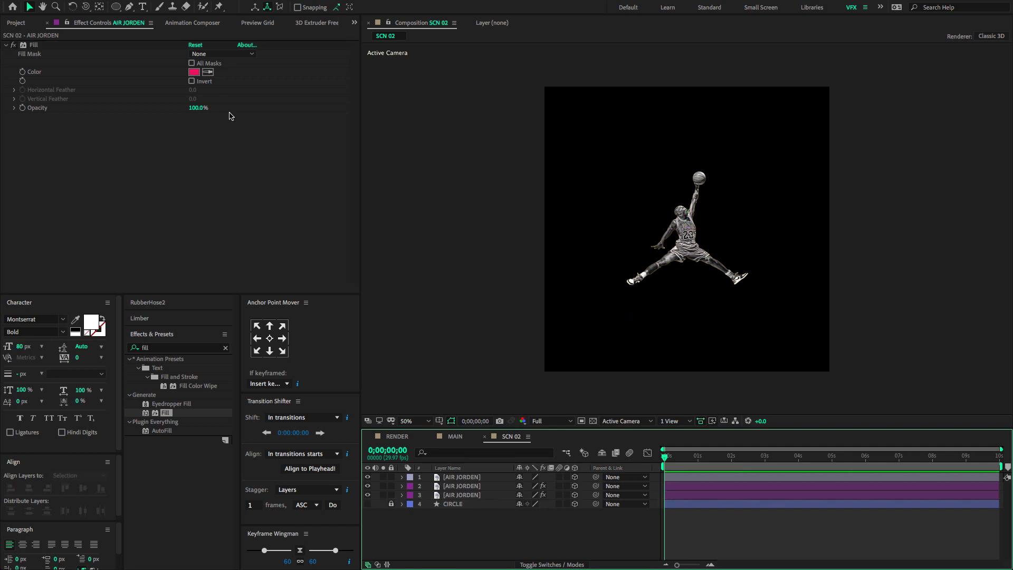
# Add an "x" text layer to the left of the basketball player's raised arm and scale it to 50%.
pyautogui.click(144, 10)
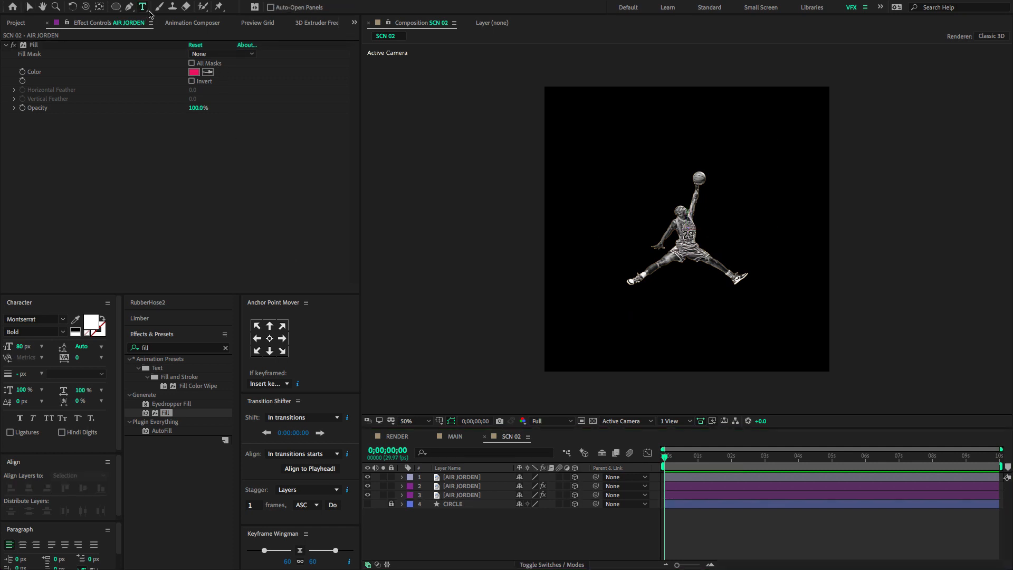
pyautogui.click(607, 189)
pyautogui.write('x')
pyautogui.press('Escape')
pyautogui.press('v')
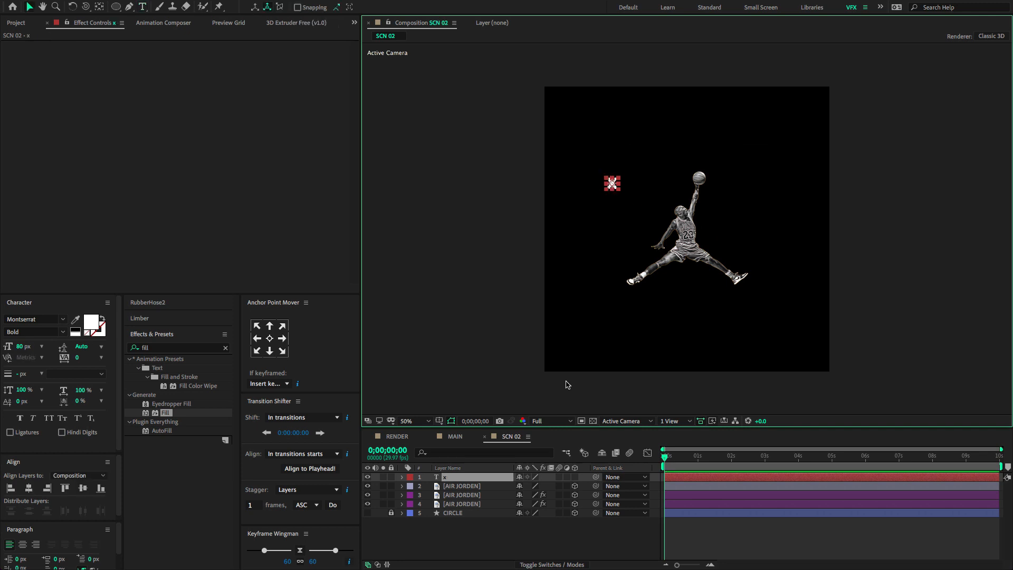
pyautogui.press('s')
pyautogui.click(549, 486)
pyautogui.press('Return')
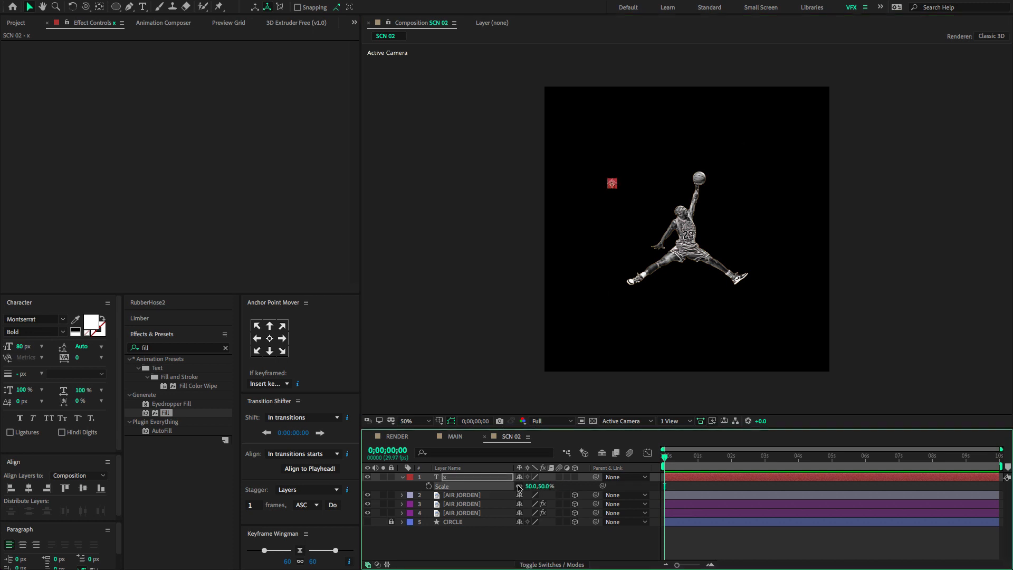
# Duplicate the x text layer twice and move both copies straight down to the height of the player's jersey.
pyautogui.click(471, 478)
pyautogui.hotkey('ctrl', 'd')
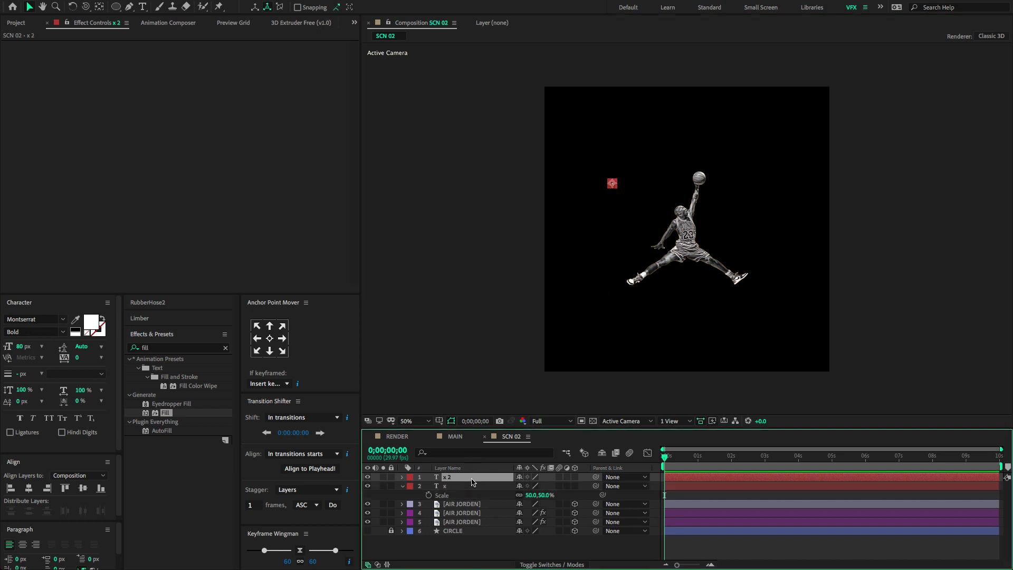
pyautogui.hotkey('ctrl', 'd')
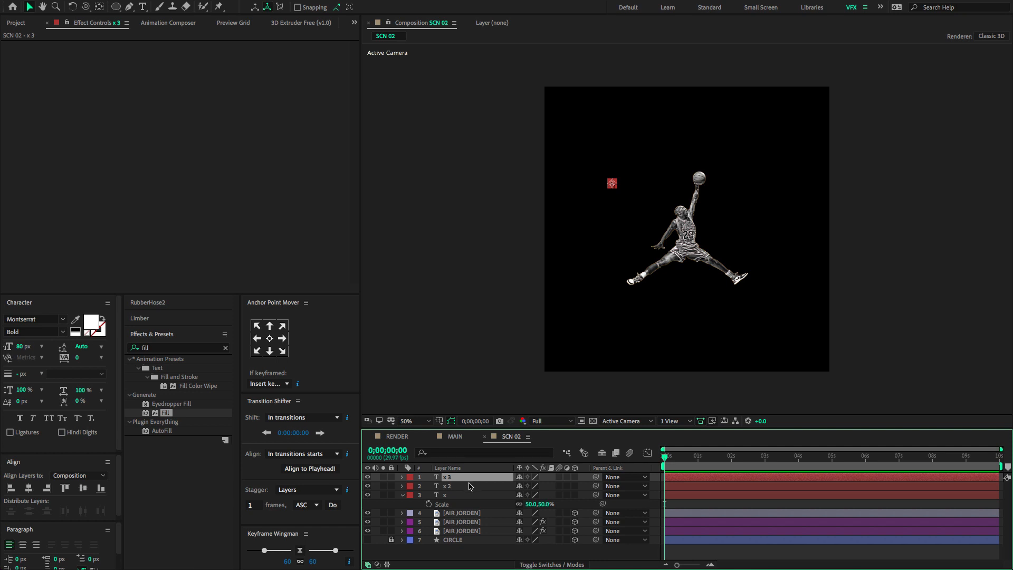
pyautogui.keyDown('ctrl'); pyautogui.click(470, 486); pyautogui.keyUp('ctrl')
pyautogui.hotkey('shift', 'Down')
pyautogui.hotkey('shift', 'Down')
pyautogui.hotkey('shift', 'Down')
pyautogui.hotkey('shift', 'Down')
pyautogui.hotkey('shift', 'Down')
pyautogui.hotkey('shift', 'Down')
pyautogui.hotkey('shift', 'Down')
pyautogui.hotkey('shift', 'Down')
pyautogui.hotkey('shift', 'Down')
pyautogui.hotkey('shift', 'Down')
pyautogui.hotkey('shift', 'Down')
pyautogui.hotkey('shift', 'Down')
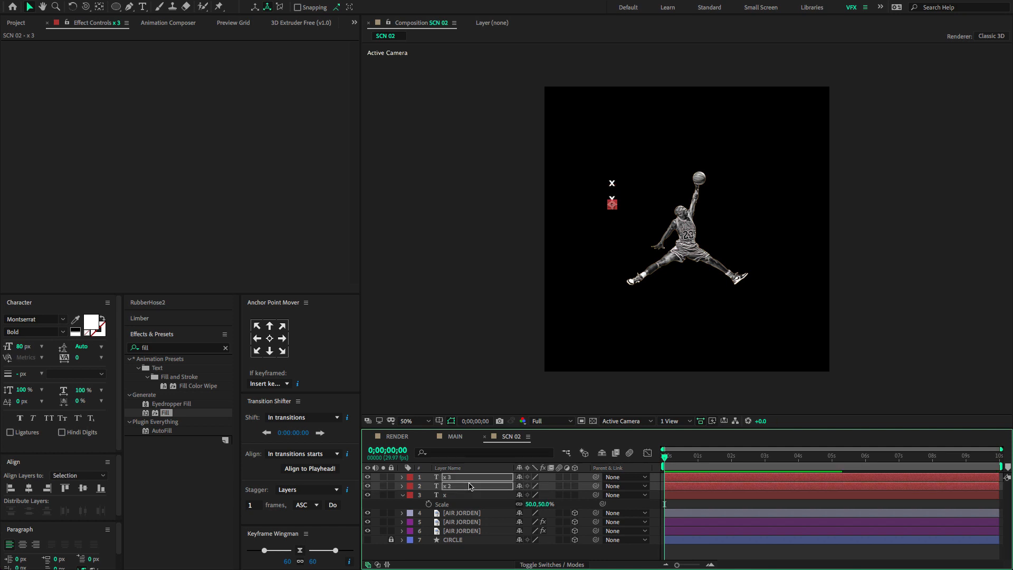
pyautogui.hotkey('shift', 'Down')
pyautogui.hotkey('shift', 'Down')
pyautogui.hotkey('shift', 'Down')
pyautogui.hotkey('shift', 'Down')
pyautogui.hotkey('shift', 'Down')
pyautogui.hotkey('shift', 'Down')
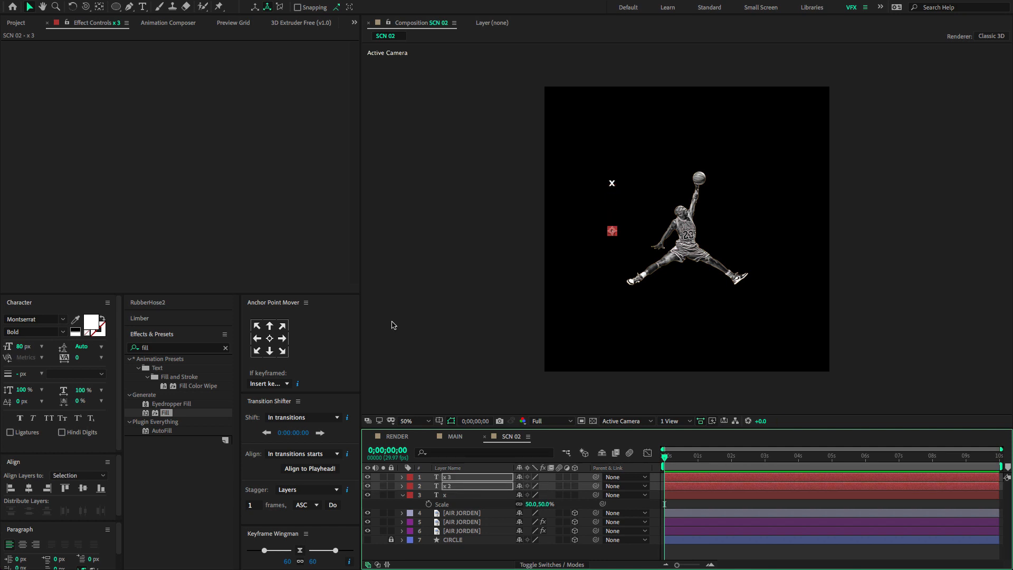
# Move the x 3 layer further down to the height of the player's shoes, forming a vertical column of three.
pyautogui.click(459, 478)
pyautogui.hotkey('shift', 'Down')
pyautogui.hotkey('shift', 'Down')
pyautogui.hotkey('shift', 'Down')
pyautogui.hotkey('shift', 'Down')
pyautogui.hotkey('shift', 'Down')
pyautogui.hotkey('shift', 'Down')
pyautogui.hotkey('shift', 'Down')
pyautogui.hotkey('shift', 'Down')
pyautogui.hotkey('shift', 'Down')
pyautogui.hotkey('shift', 'Down')
pyautogui.hotkey('shift', 'Down')
pyautogui.hotkey('shift', 'Down')
pyautogui.hotkey('shift', 'Down')
pyautogui.hotkey('shift', 'Down')
pyautogui.hotkey('shift', 'Down')
pyautogui.hotkey('shift', 'Down')
pyautogui.hotkey('shift', 'Down')
pyautogui.hotkey('shift', 'Down')
pyautogui.hotkey('shift', 'Down')
pyautogui.hotkey('shift', 'Down')
pyautogui.click(453, 539)
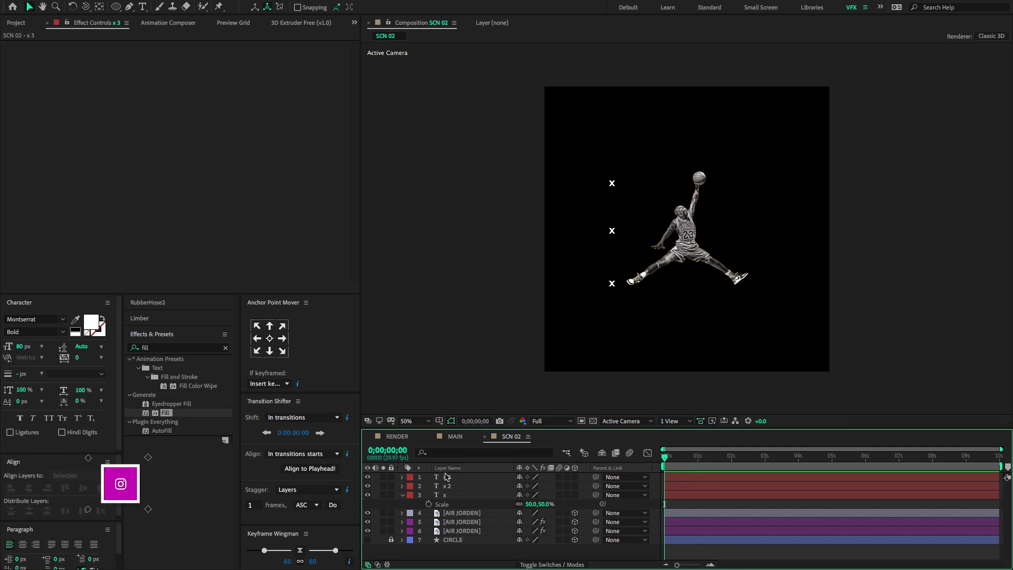
# Duplicate the three x layers and move the copies horizontally to form a matching column on the player's right side.
pyautogui.click(448, 477)
pyautogui.keyDown('shift'); pyautogui.click(448, 495); pyautogui.keyUp('shift')
pyautogui.hotkey('ctrl', 'd')
pyautogui.moveTo(467, 511); pyautogui.dragTo(458, 477)
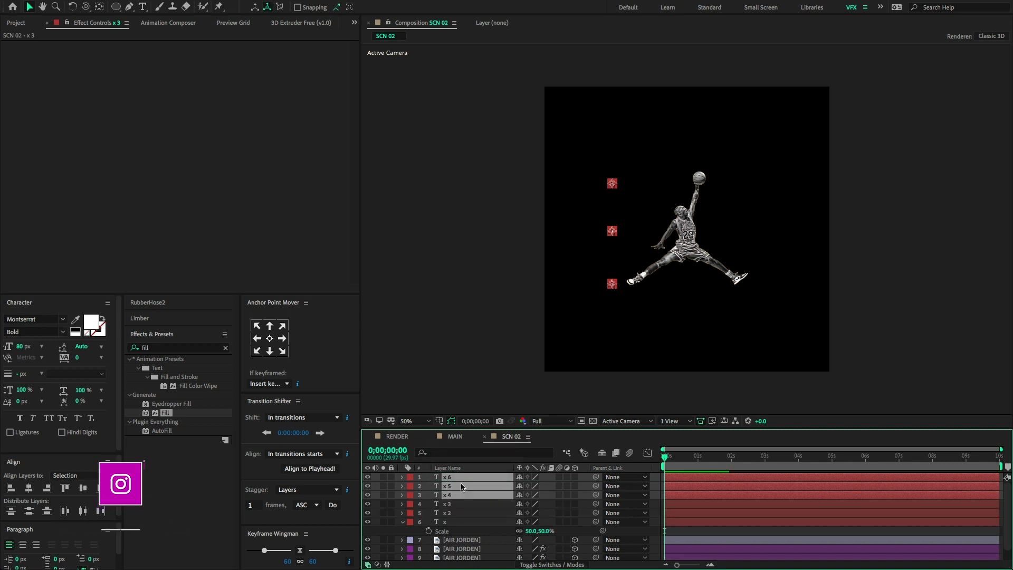
pyautogui.hotkey('shift', 'Right')
pyautogui.hotkey('shift', 'Right')
pyautogui.hotkey('shift', 'Right')
pyautogui.hotkey('shift', 'Right')
pyautogui.hotkey('shift', 'Right')
pyautogui.hotkey('shift', 'Right')
pyautogui.hotkey('shift', 'Right')
pyautogui.hotkey('shift', 'Right')
pyautogui.hotkey('shift', 'Right')
pyautogui.hotkey('shift', 'Right')
pyautogui.hotkey('shift', 'Right')
pyautogui.hotkey('shift', 'Right')
pyautogui.hotkey('shift', 'Right')
pyautogui.hotkey('shift', 'Right')
pyautogui.hotkey('shift', 'Right')
pyautogui.hotkey('shift', 'Right')
pyautogui.hotkey('shift', 'Right')
pyautogui.hotkey('shift', 'Right')
pyautogui.hotkey('shift', 'Right')
pyautogui.hotkey('shift', 'Right')
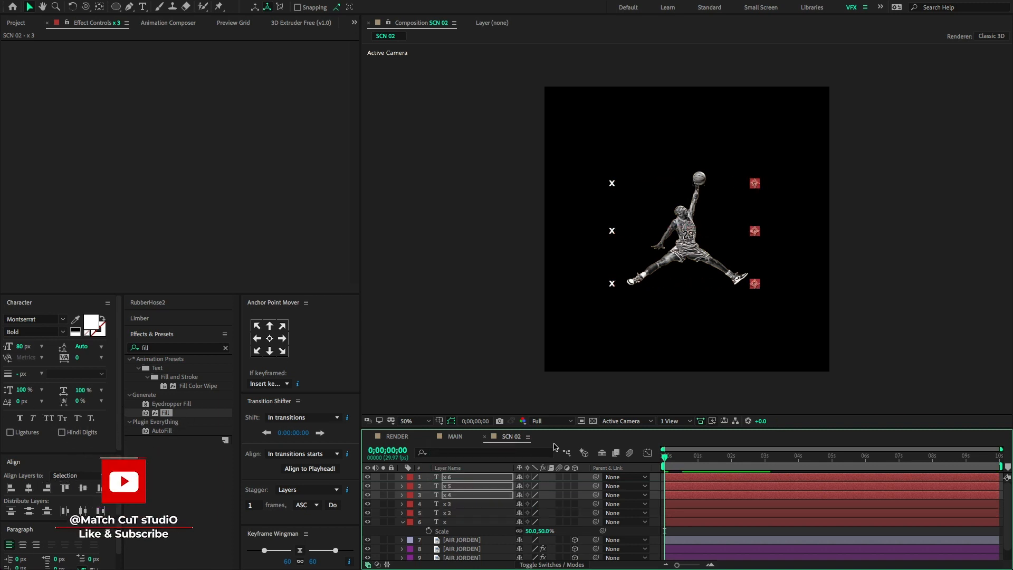
# Collapse the original x layer, make all six x layers 3D, and enlarge the timeline area.
pyautogui.click(402, 522)
pyautogui.keyDown('shift'); pyautogui.click(447, 522); pyautogui.keyUp('shift')
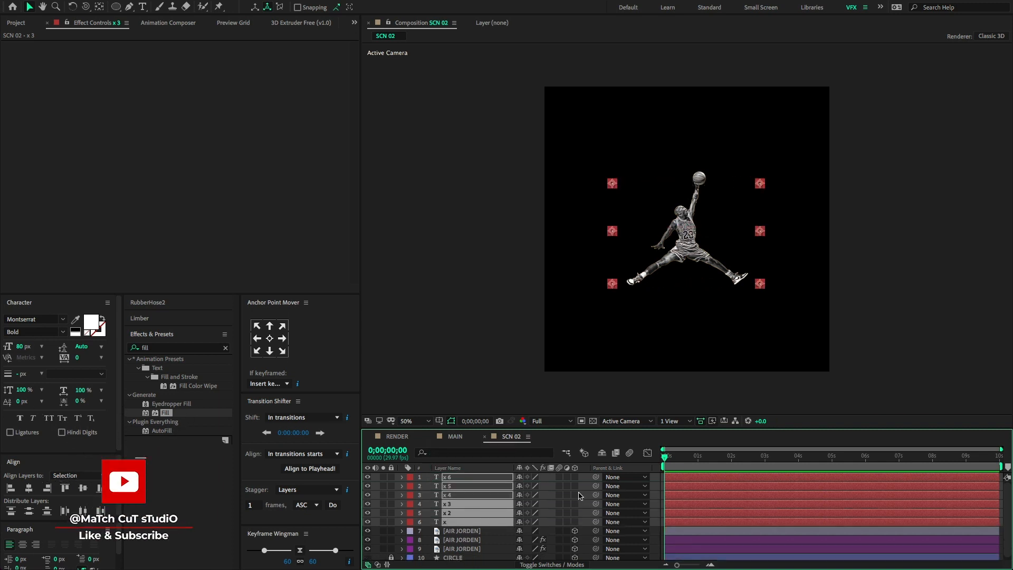
pyautogui.click(575, 477)
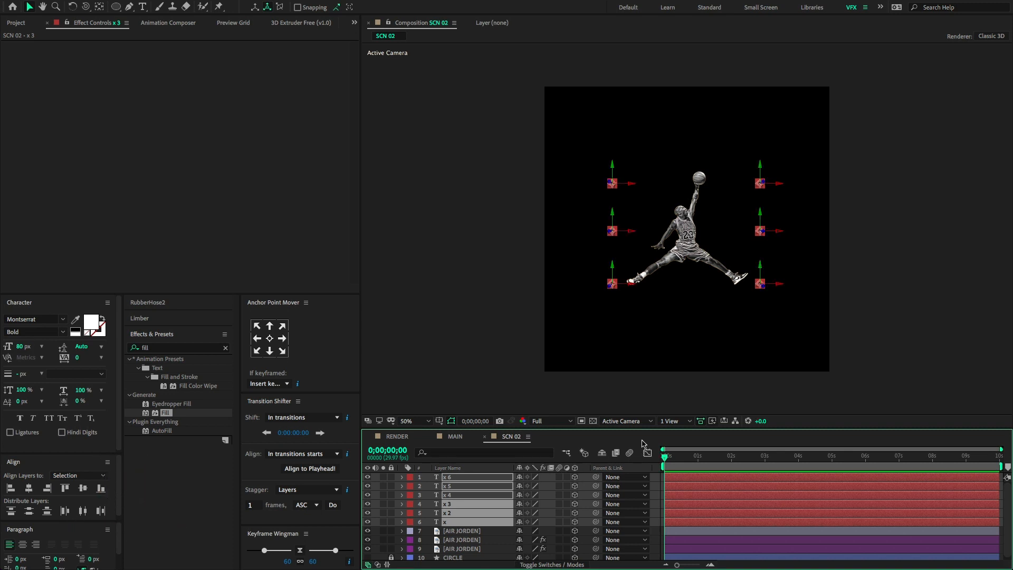
pyautogui.moveTo(663, 427); pyautogui.dragTo(659, 367)
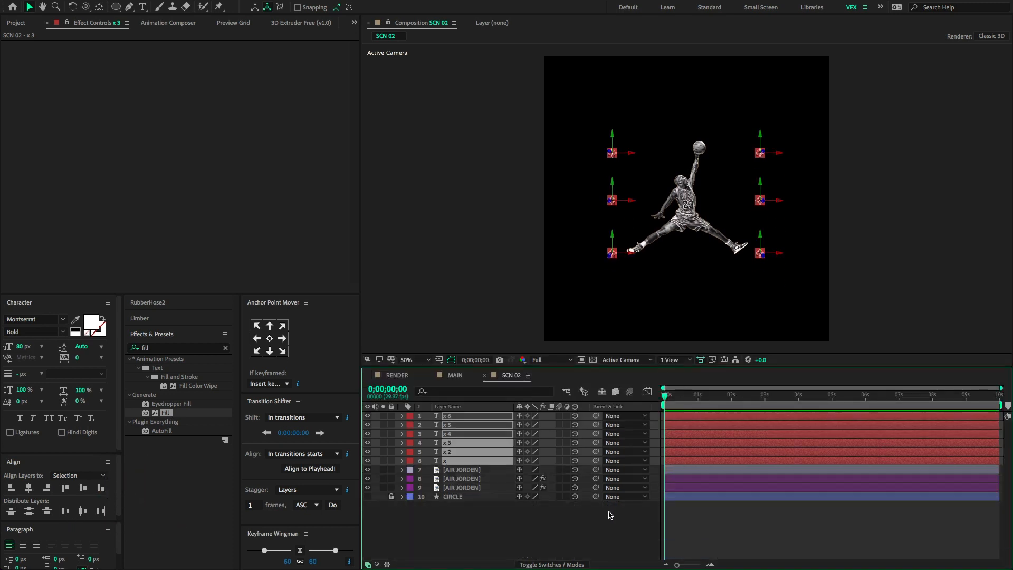
# Unlock the CIRCLE layer and make it visible again.
pyautogui.click(392, 512)
pyautogui.click(391, 496)
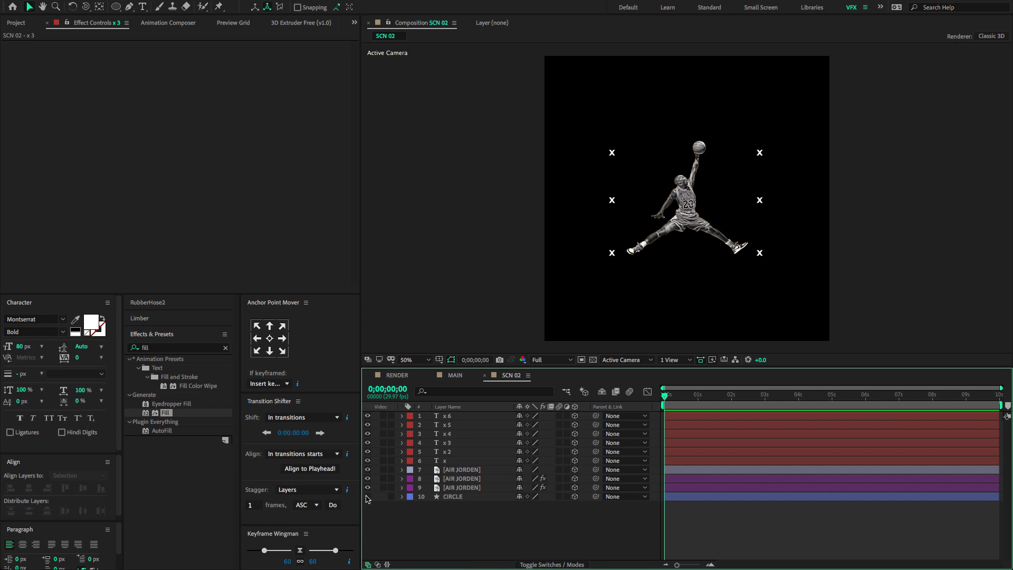
pyautogui.click(368, 497)
# Extrude the CIRCLE layer with the 3D Extruder Free script at a depth of 6.
pyautogui.click(495, 497)
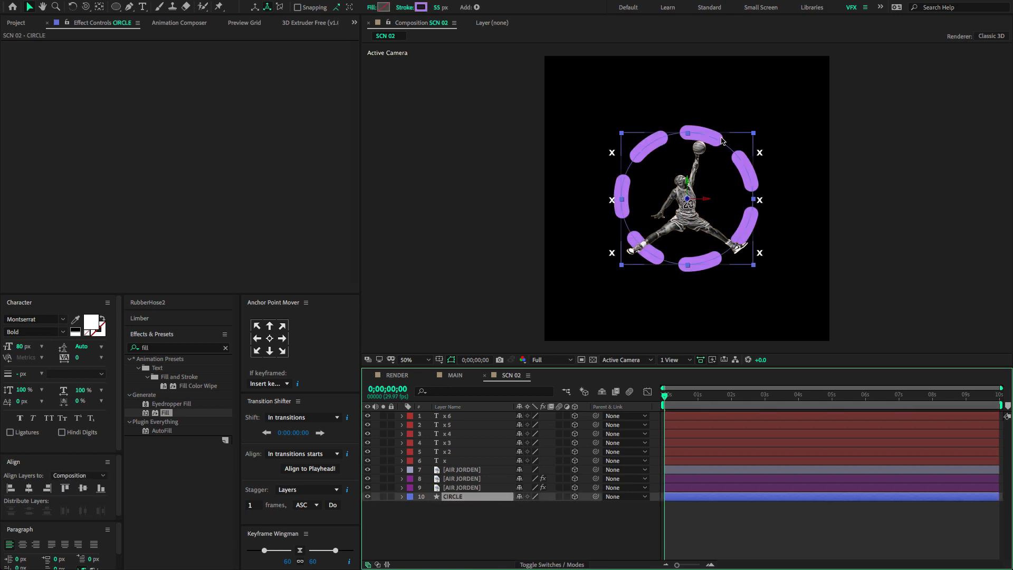
pyautogui.moveTo(290, 1)
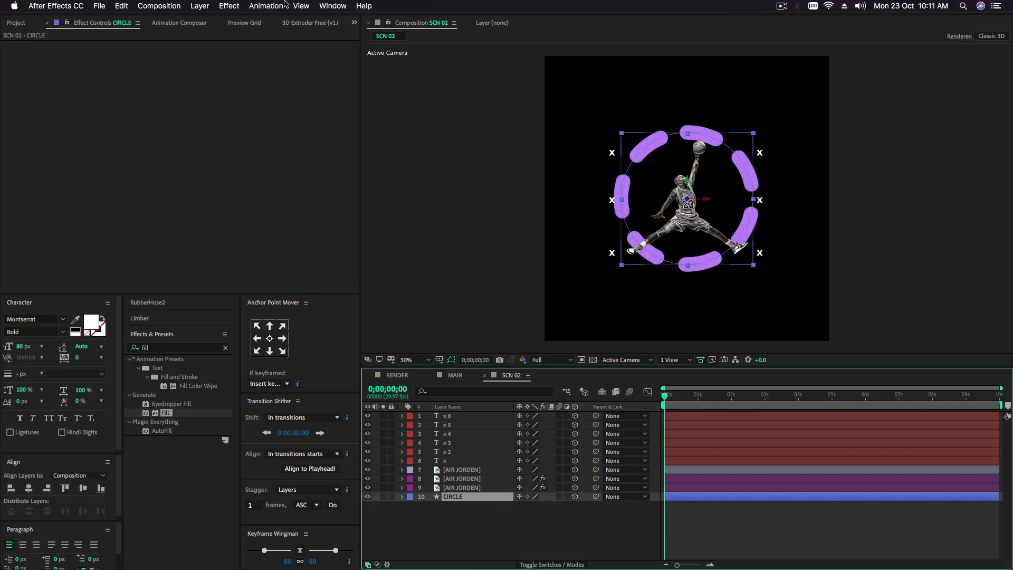
pyautogui.click(332, 5)
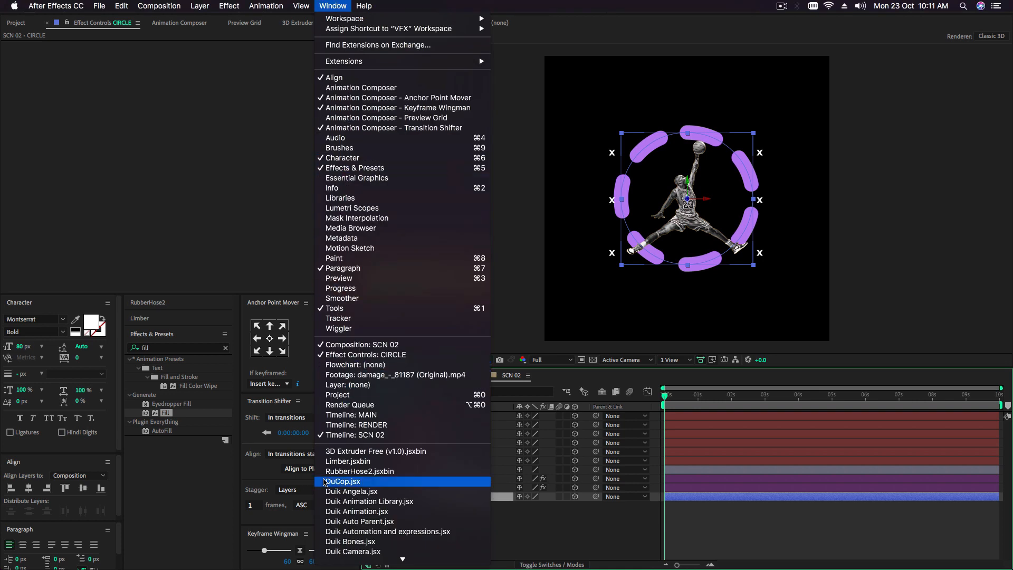
pyautogui.click(360, 453)
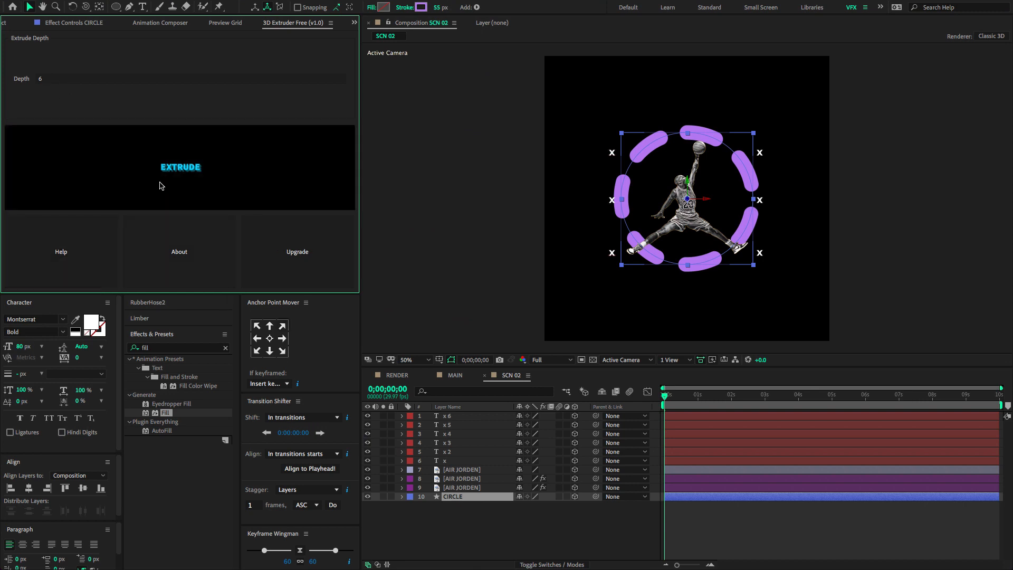
pyautogui.click(60, 79)
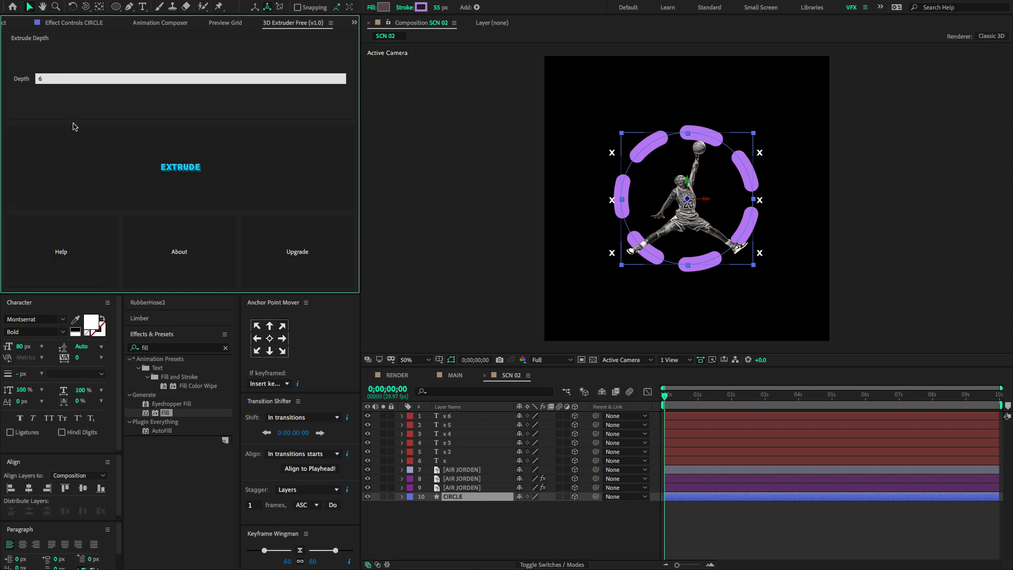
pyautogui.click(85, 142)
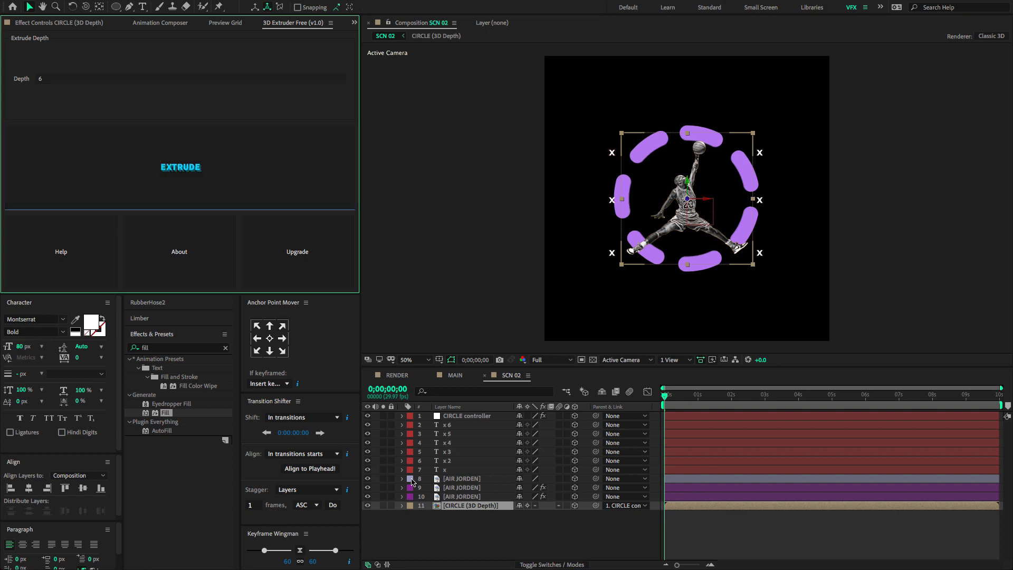
# Test the extrusion by setting CIRCLE (3D Depth)'s Y Rotation to 52°, undo the rotation and collapse the layer.
pyautogui.click(473, 507)
pyautogui.press('r')
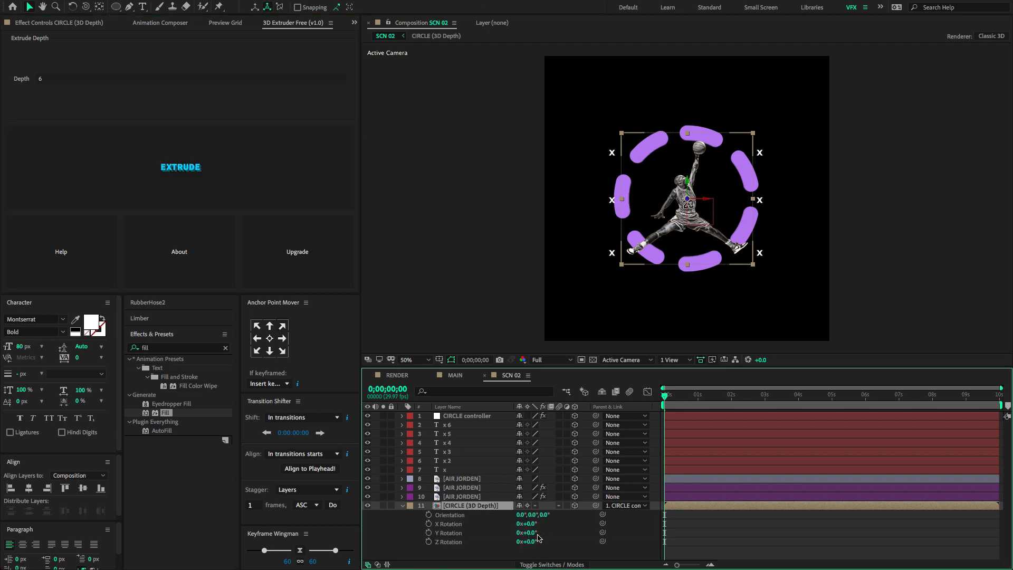
pyautogui.moveTo(534, 535); pyautogui.dragTo(557, 531)
pyautogui.scroll(1, 751, 181)
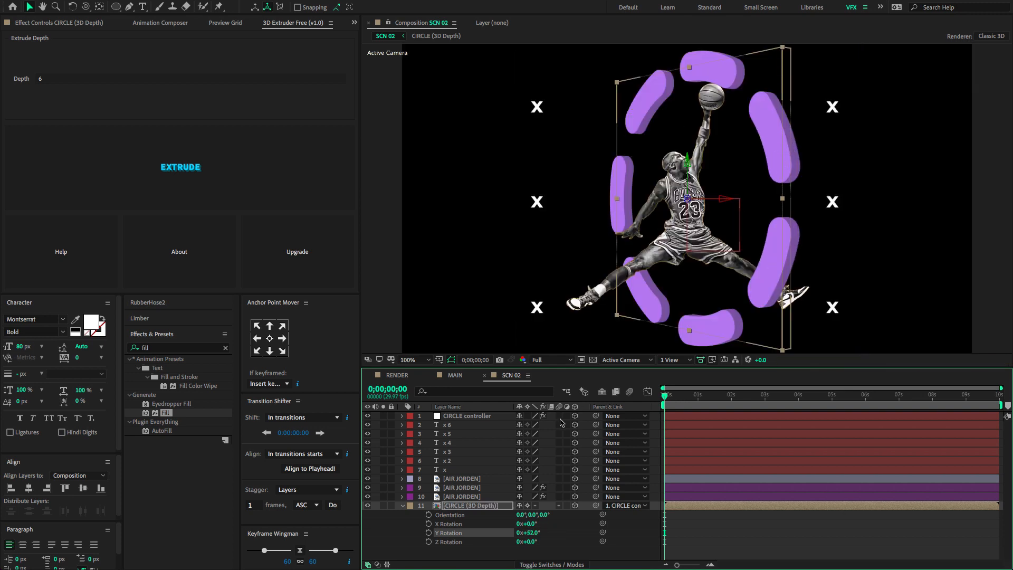
pyautogui.hotkey('ctrl', 'z')
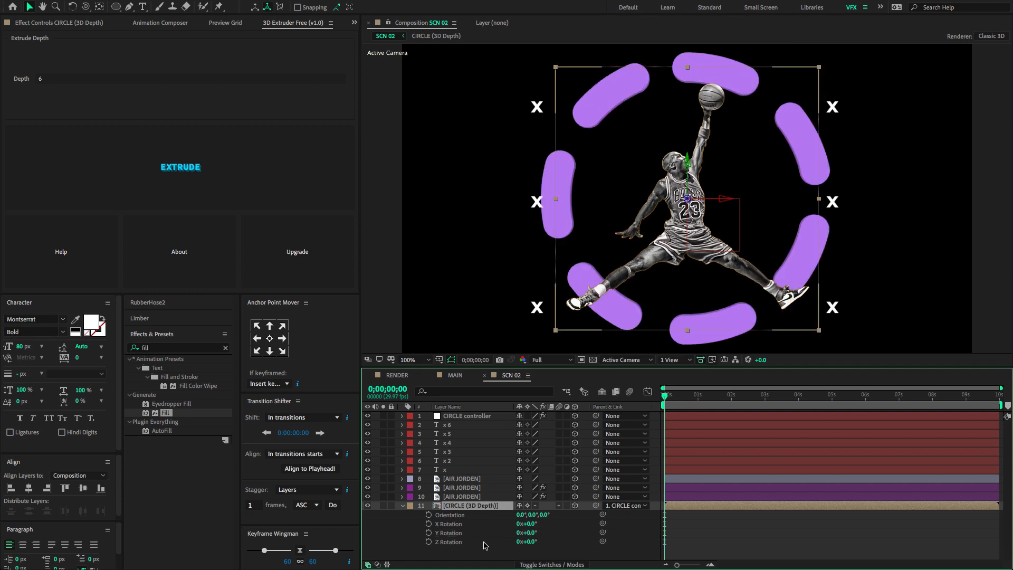
pyautogui.click(404, 506)
# Hide and lock the CIRCLE controller layer.
pyautogui.click(467, 416)
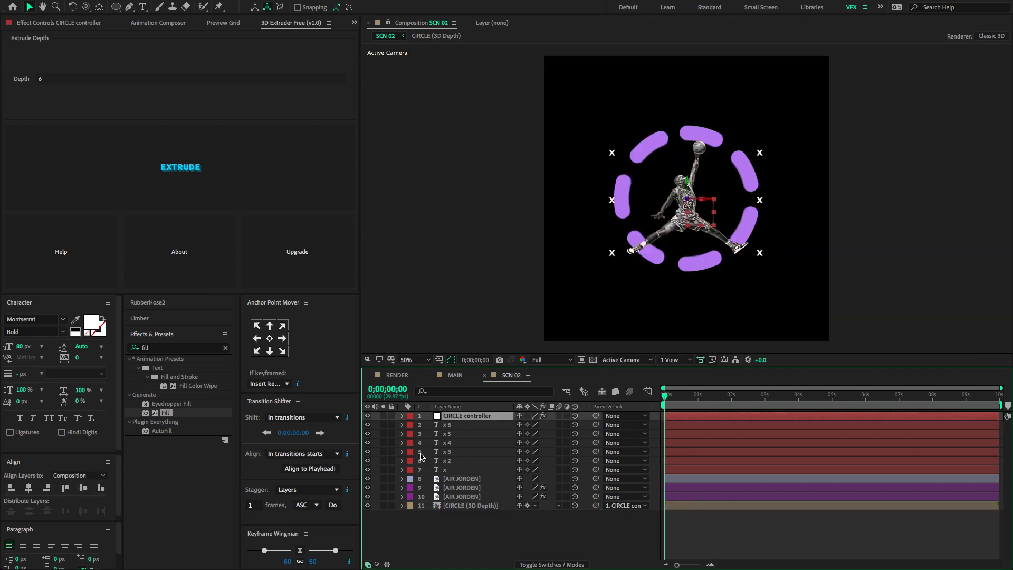
pyautogui.click(368, 417)
pyautogui.click(391, 417)
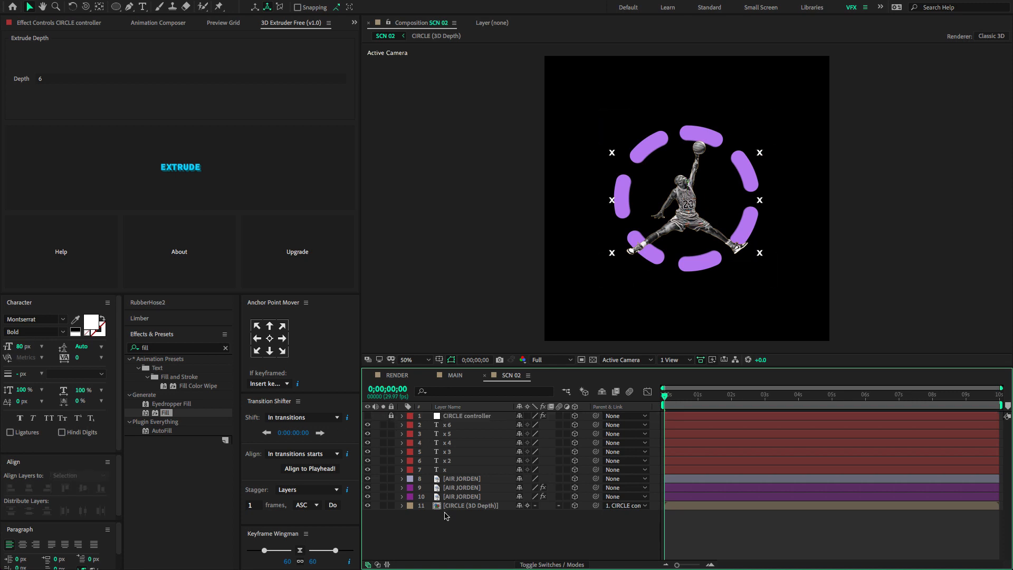
# Add a one-node camera named Camera 1 to SCN 02, keeping the Custom preset settings.
pyautogui.rightClick(481, 546)
pyautogui.moveTo(512, 455)
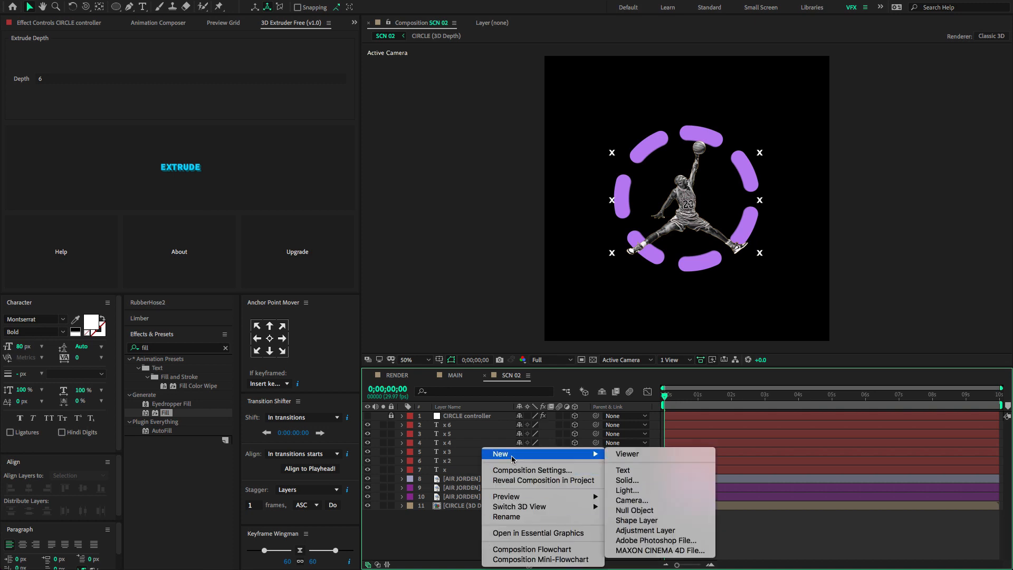
pyautogui.click(633, 501)
pyautogui.click(659, 402)
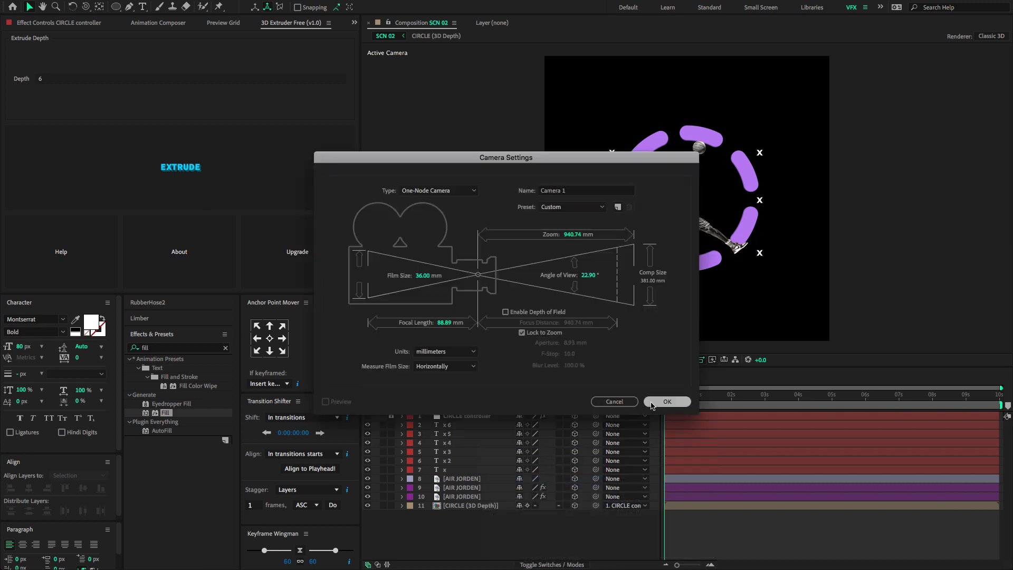
# Add a null object to SCN 02 and rename it ROTATION.
pyautogui.rightClick(466, 537)
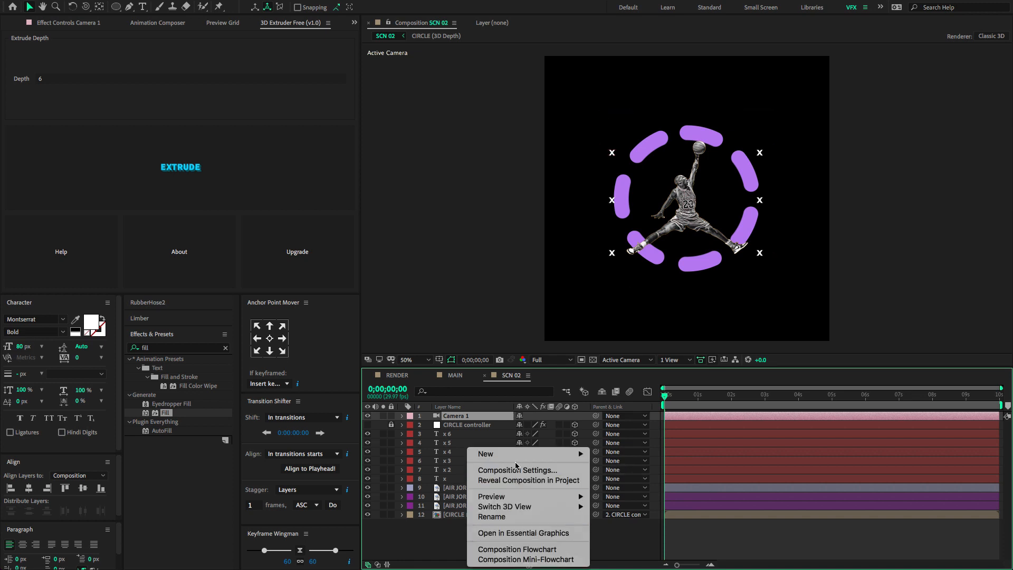
pyautogui.moveTo(506, 454)
pyautogui.click(646, 510)
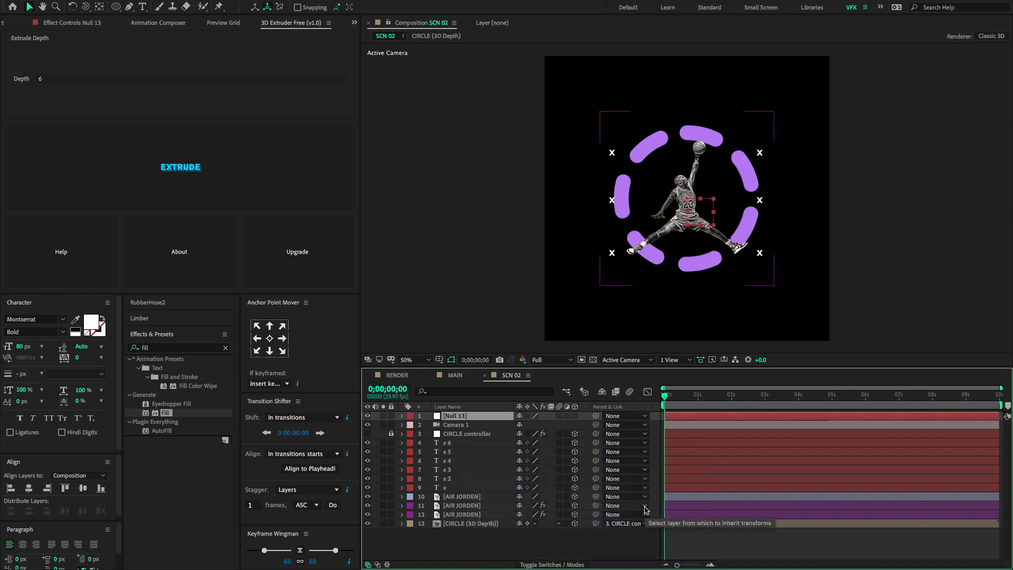
pyautogui.press('t')
pyautogui.press('o')
pyautogui.press('Return')
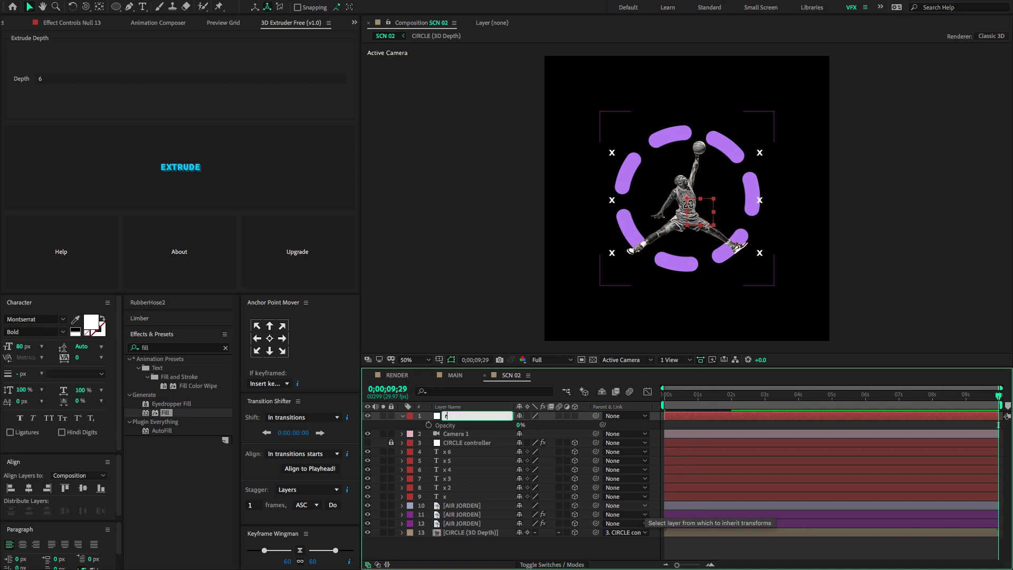
pyautogui.write('rot')
pyautogui.press('BackSpace')
pyautogui.press('BackSpace')
pyautogui.press('BackSpace')
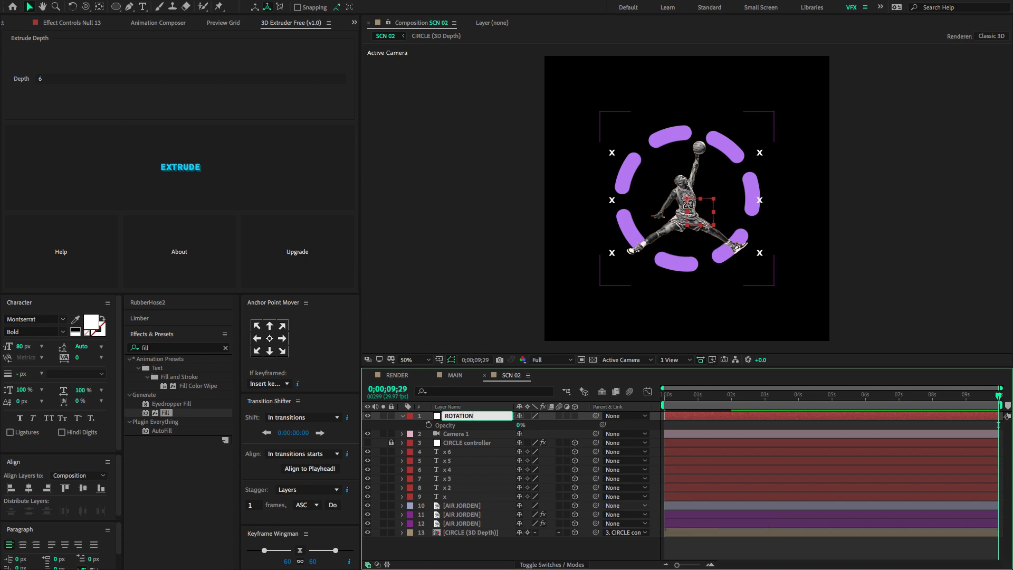
# Make the ROTATION null a 3D layer and parent Camera 1 to it.
pyautogui.click(575, 416)
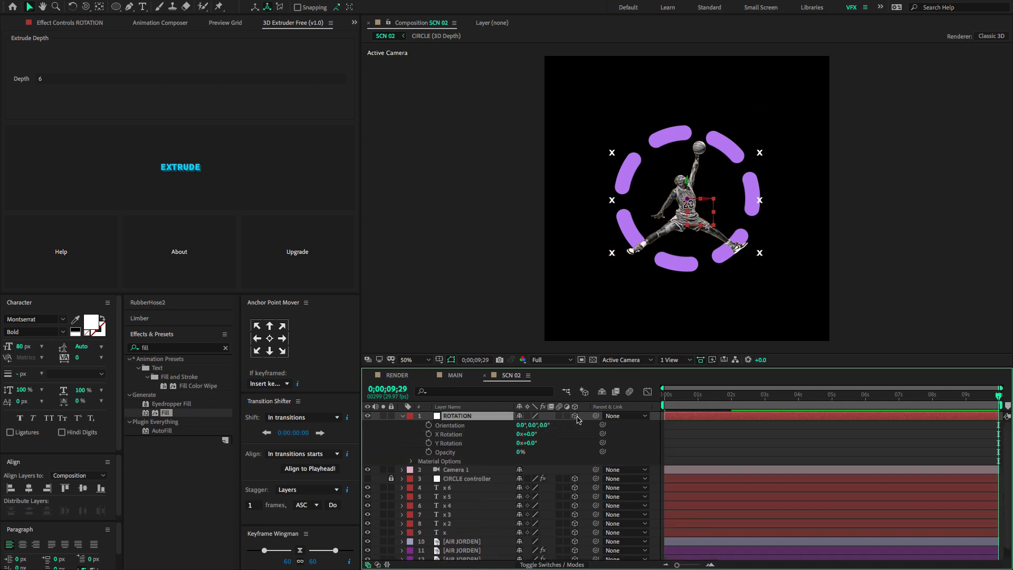
pyautogui.click(490, 470)
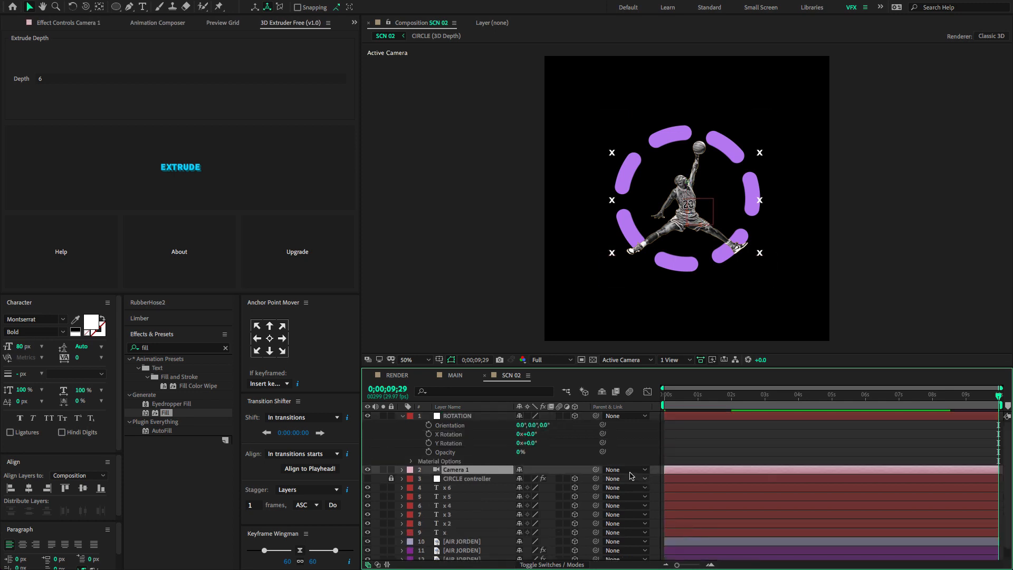
pyautogui.moveTo(597, 471); pyautogui.dragTo(446, 416)
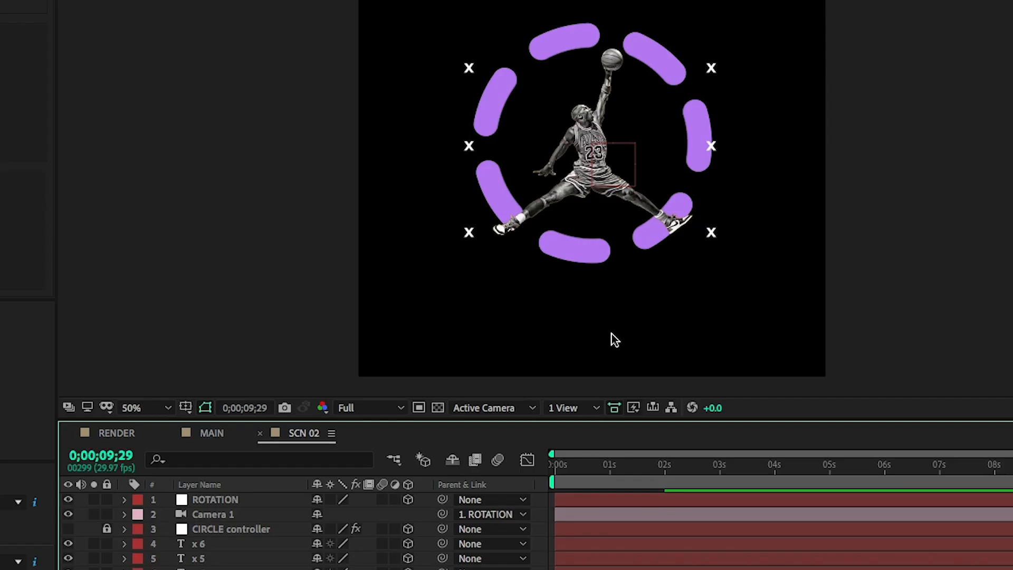
# Split the viewer into two horizontal views, showing Custom View 1 beside the Active Camera.
pyautogui.click(580, 408)
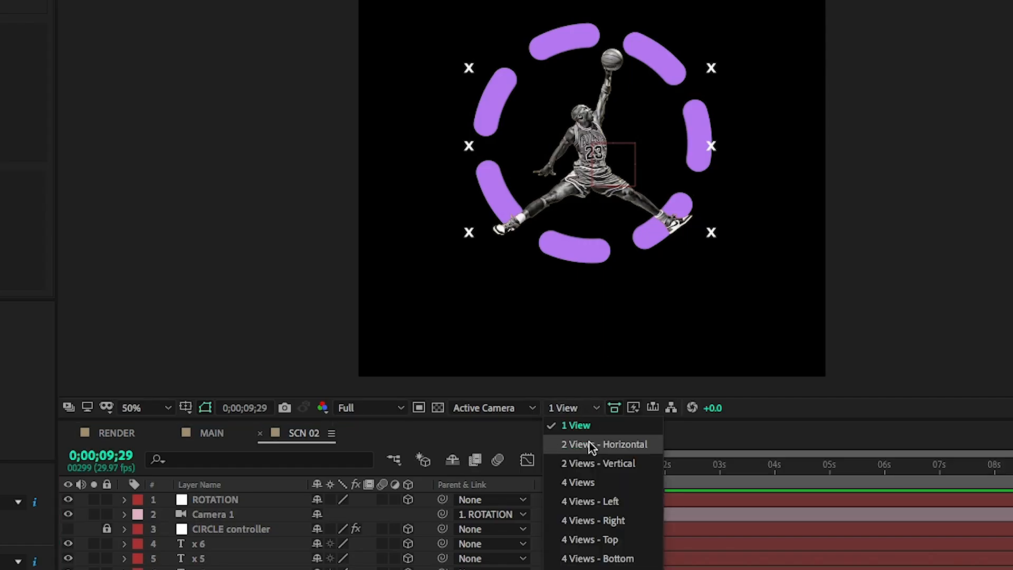
pyautogui.click(589, 442)
pyautogui.scroll(1, 360, 163)
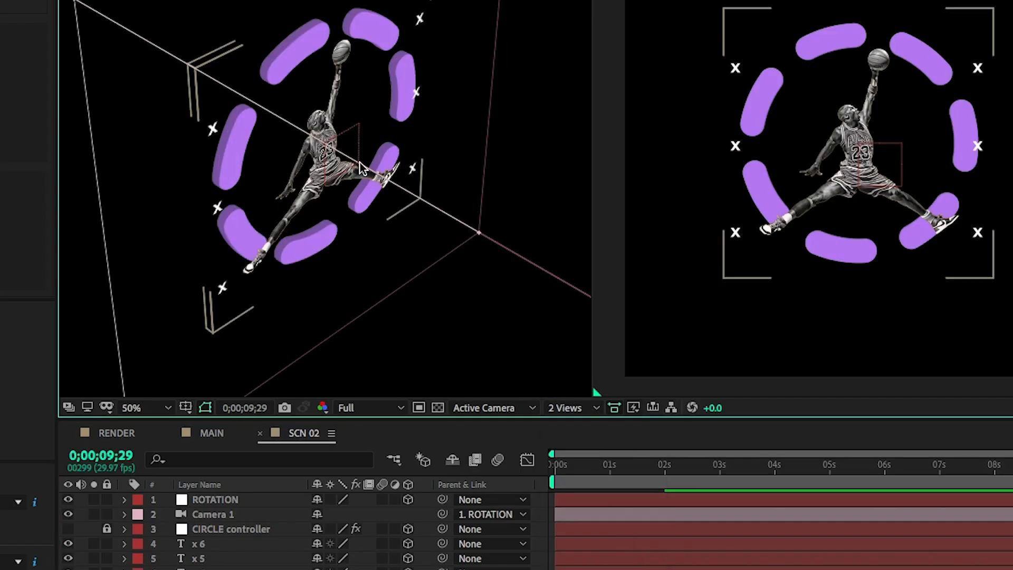
pyautogui.click(451, 313)
pyautogui.click(493, 408)
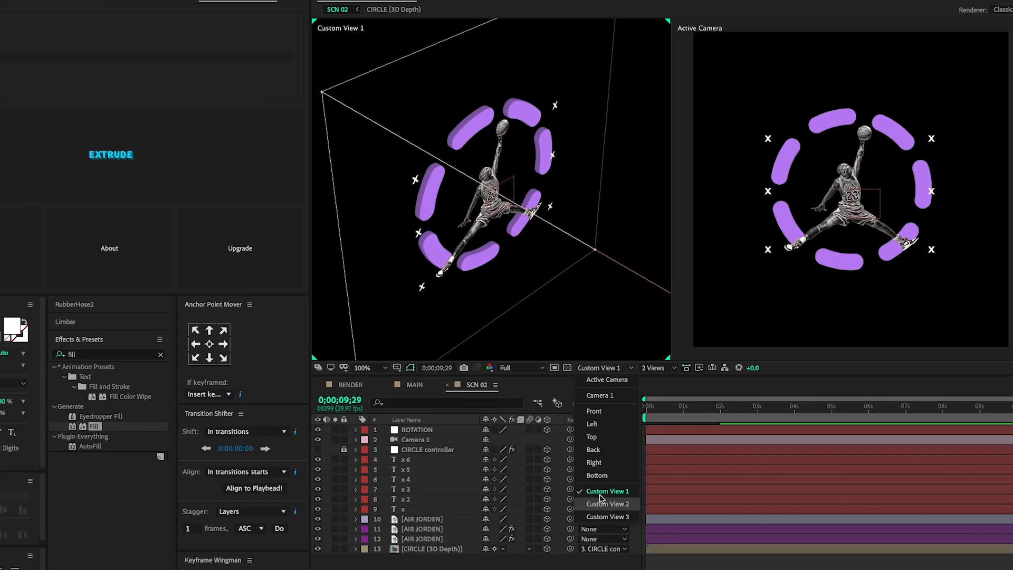
pyautogui.click(717, 376)
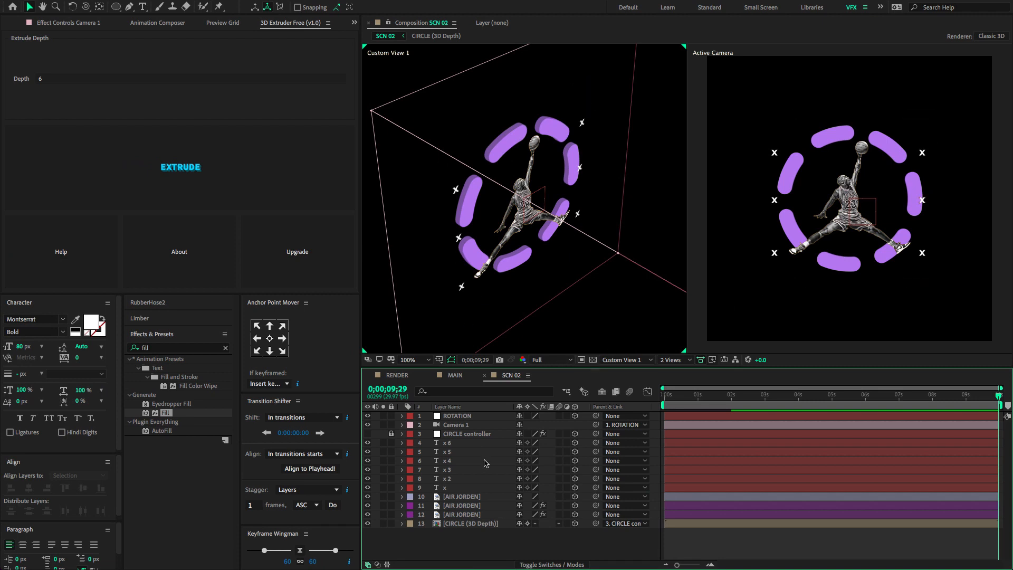
# Move all six x layers forward along the Z axis, in front of the player.
pyautogui.click(466, 447)
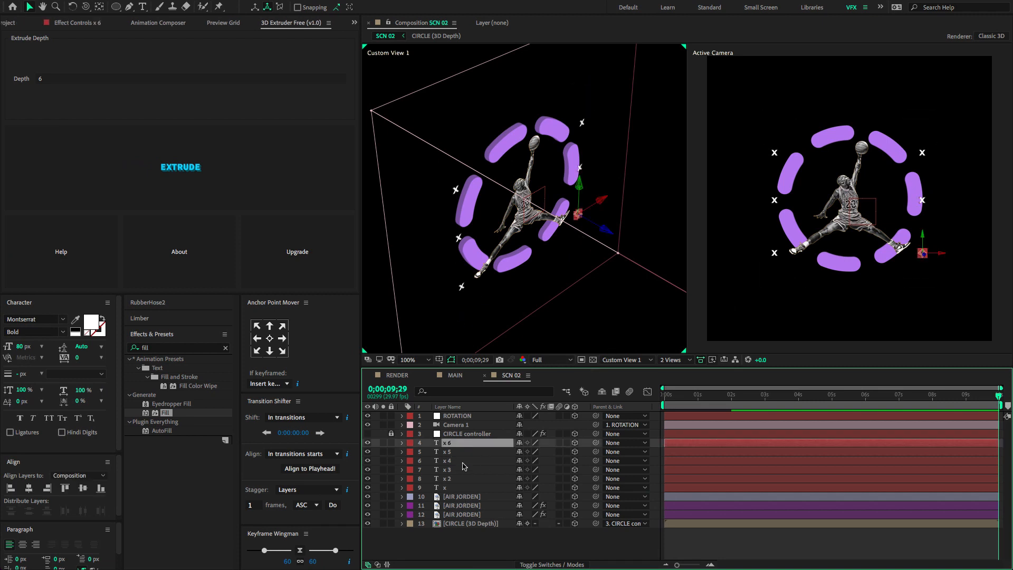
pyautogui.keyDown('shift'); pyautogui.click(464, 488); pyautogui.keyUp('shift')
pyautogui.moveTo(487, 309); pyautogui.dragTo(515, 333)
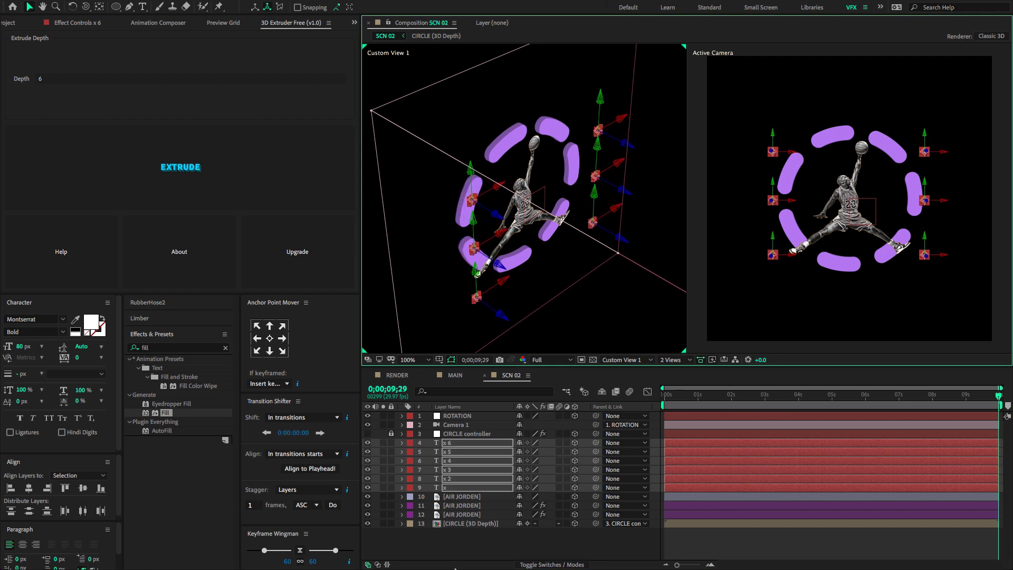
# Select the two middle x marks, x 5 and x 2, and bring them further forward along Z.
pyautogui.press('F2')
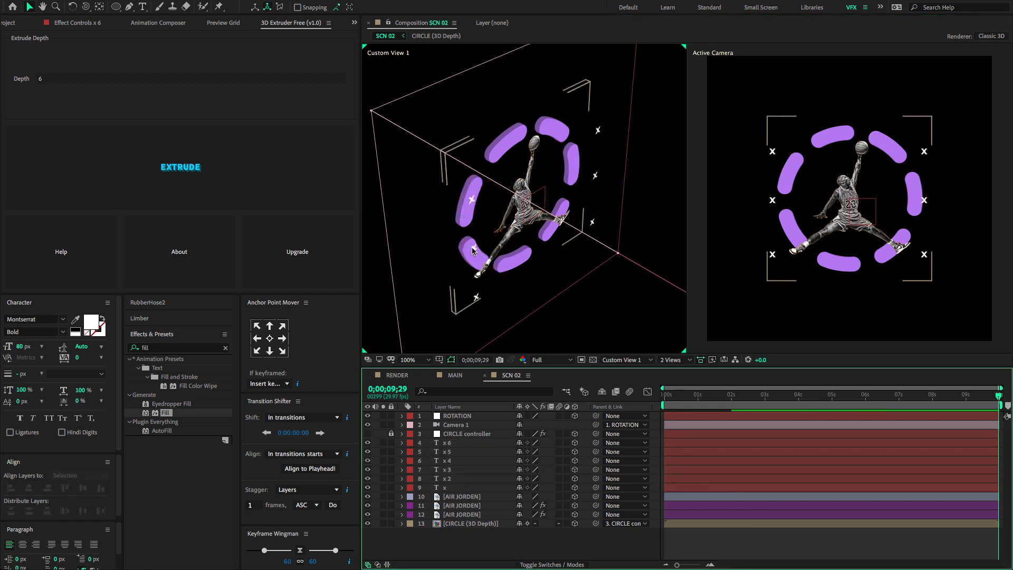
pyautogui.click(472, 250)
pyautogui.click(470, 550)
pyautogui.click(449, 470)
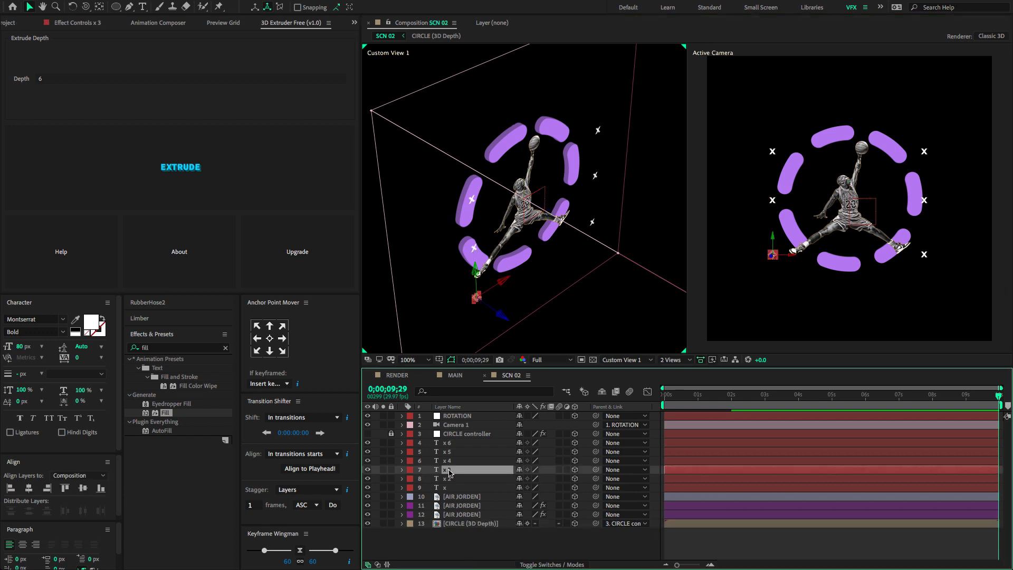
pyautogui.click(449, 462)
pyautogui.hotkey('ctrl', 'Up')
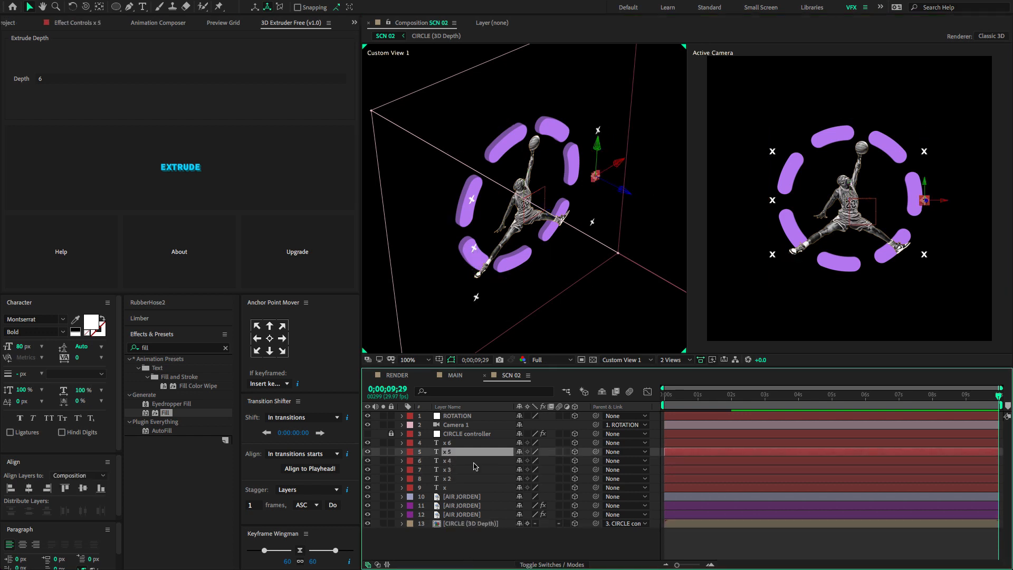
pyautogui.keyDown('ctrl'); pyautogui.click(472, 478); pyautogui.keyUp('ctrl')
pyautogui.moveTo(501, 266); pyautogui.dragTo(533, 292)
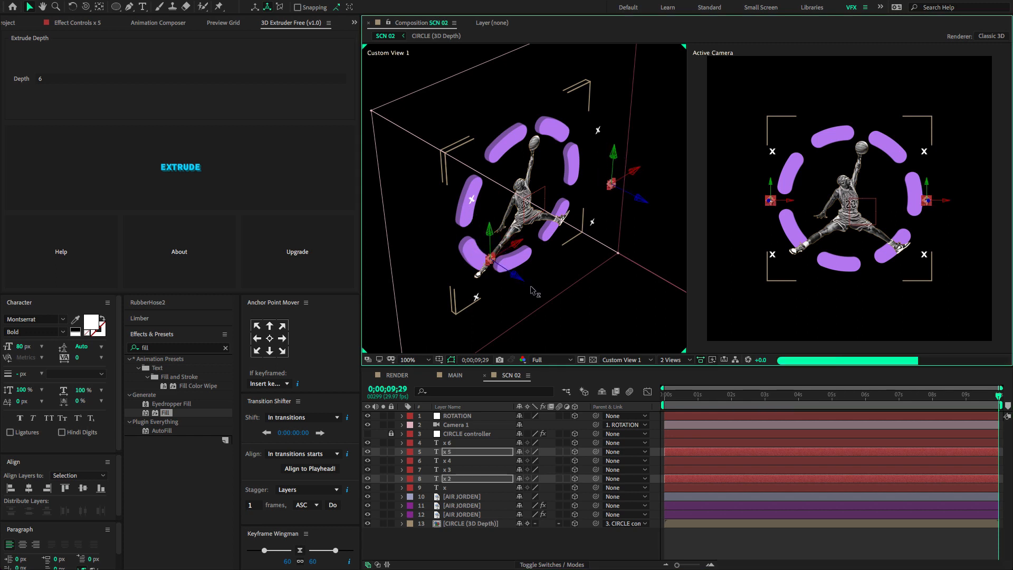
# Push CIRCLE (3D Depth) back along Z behind the player, switch the custom view to Top and return to the first frame.
pyautogui.click(463, 523)
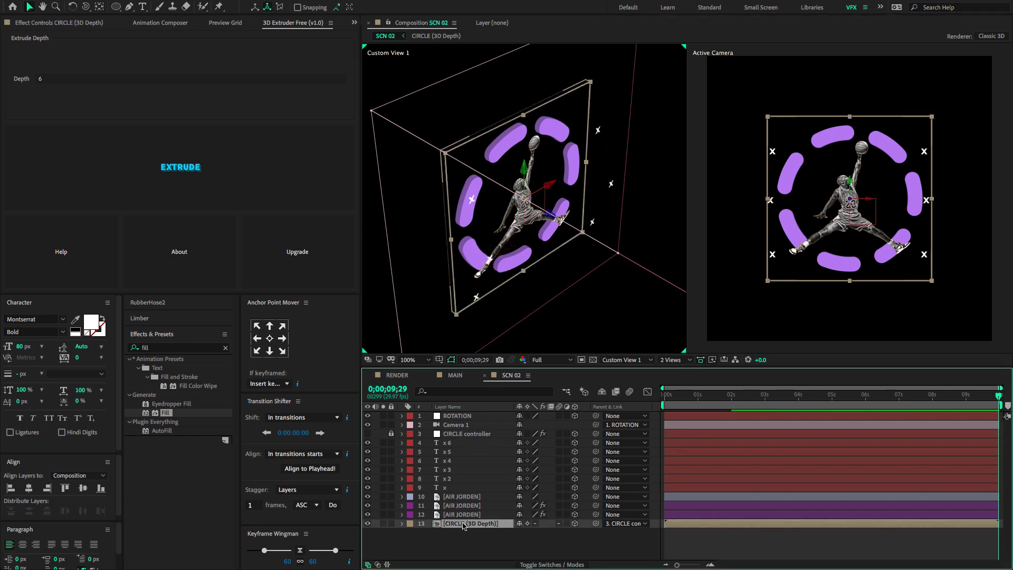
pyautogui.click(548, 216)
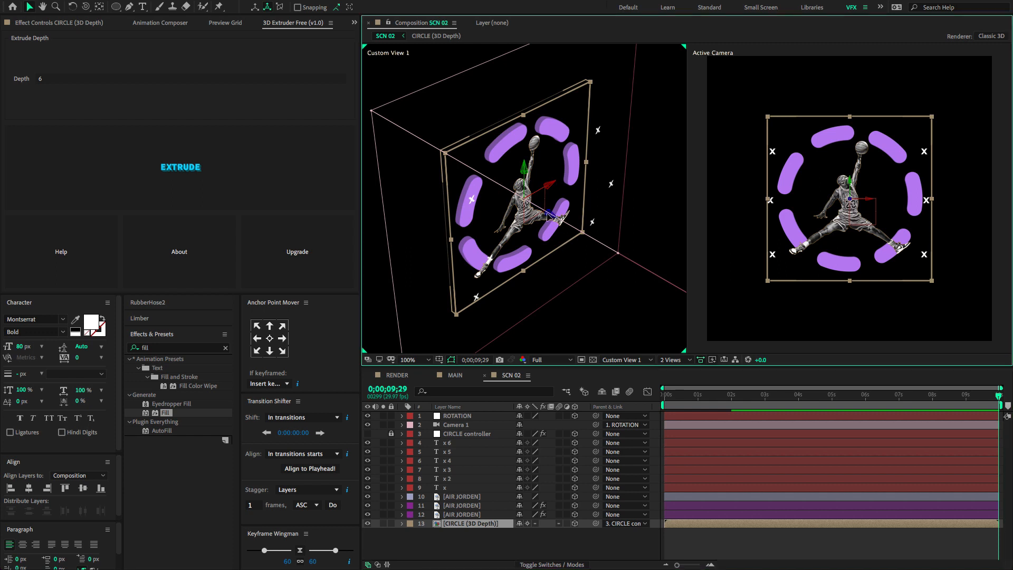
pyautogui.moveTo(549, 216); pyautogui.dragTo(509, 193)
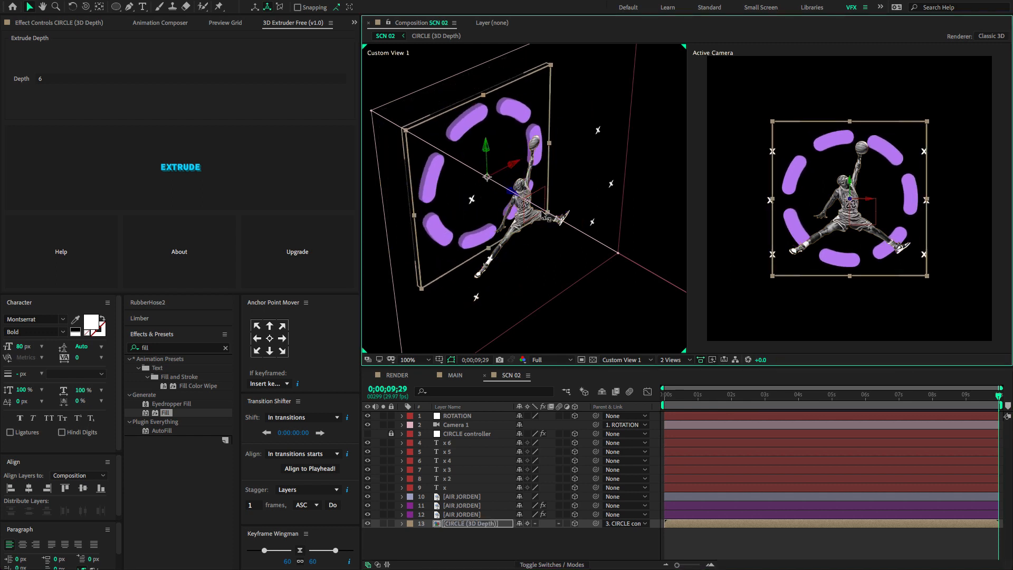
pyautogui.press('Escape')
pyautogui.press(',')
pyautogui.press(',')
pyautogui.press(',')
pyautogui.press(',')
pyautogui.press('Home')
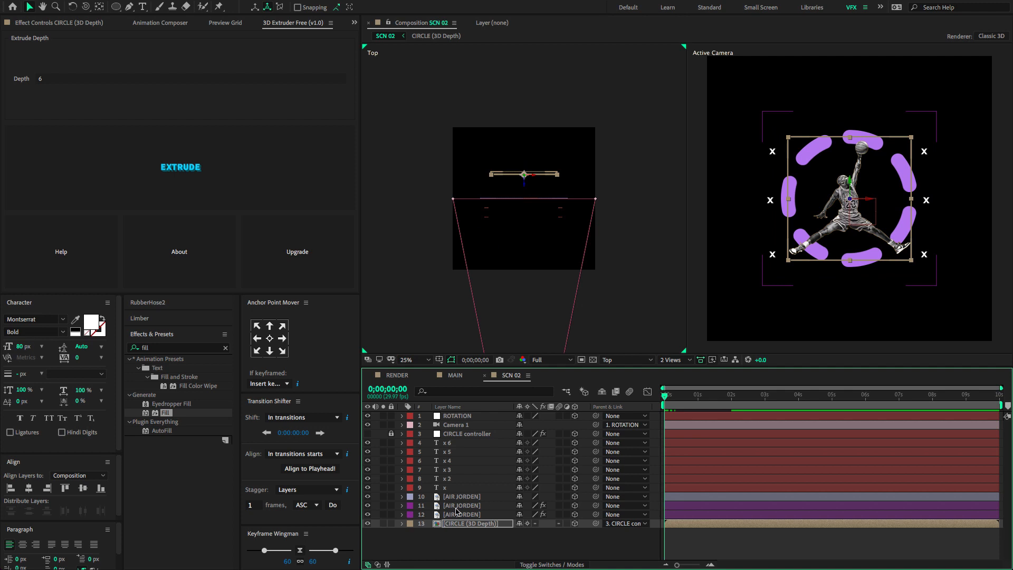
# Set the ROTATION null's Y Rotation to 90° to see the layers side-on, and undo the extra move.
pyautogui.click(469, 416)
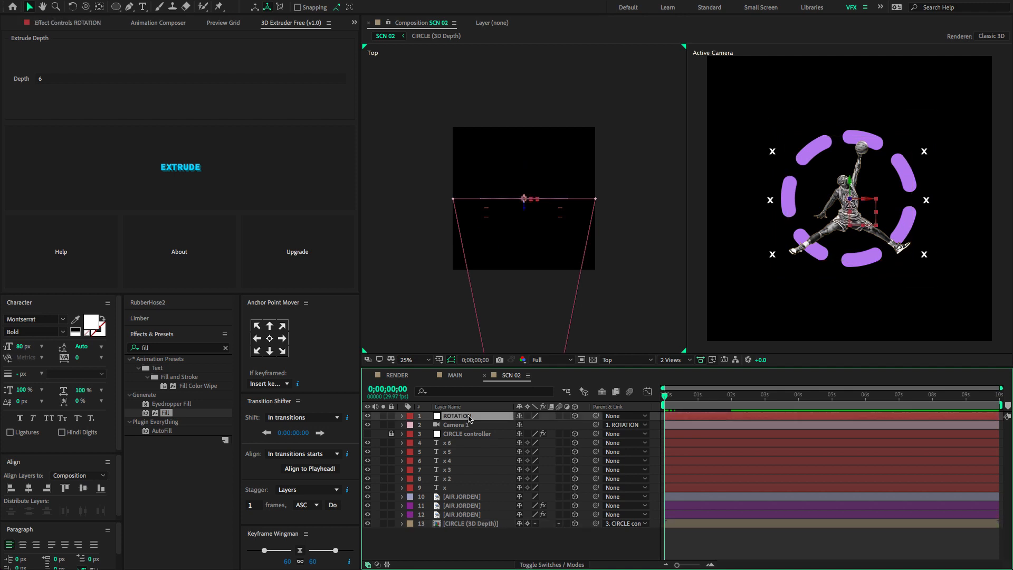
pyautogui.press('r')
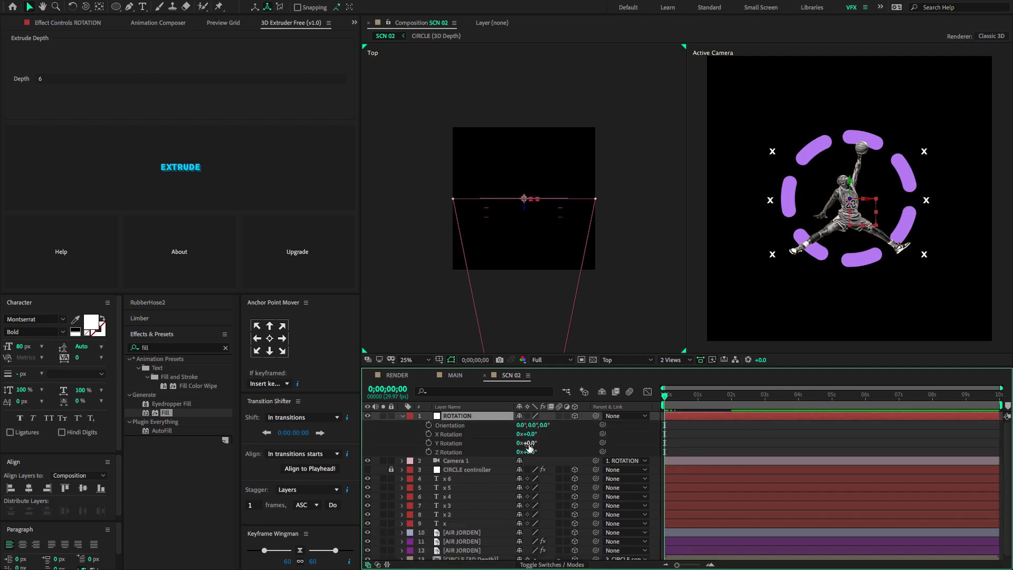
pyautogui.moveTo(530, 442); pyautogui.dragTo(575, 440)
pyautogui.moveTo(867, 199); pyautogui.dragTo(854, 201)
pyautogui.press('super+z')
# Select the AIR JORDEN and x layers, shift them back along Z closer to the ring, and collapse the layer properties.
pyautogui.scroll(-1, 469, 549)
pyautogui.click(470, 530)
pyautogui.keyDown('shift'); pyautogui.click(469, 546); pyautogui.keyUp('shift')
pyautogui.moveTo(937, 134); pyautogui.dragTo(859, 258)
pyautogui.moveTo(869, 203); pyautogui.dragTo(837, 204)
pyautogui.press('super+shift+a')
pyautogui.click(815, 236)
pyautogui.press('super+a')
pyautogui.press('u')
pyautogui.click(526, 531)
# Keyframe the ROTATION null's Y Rotation from 90° at the first frame to -90° at 2 seconds.
pyautogui.click(474, 415)
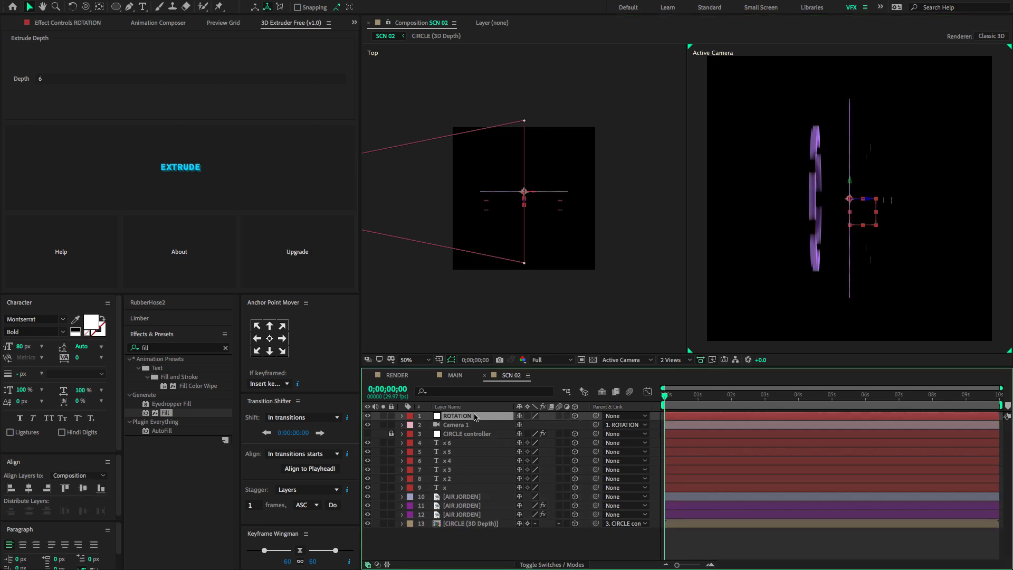
pyautogui.press('r')
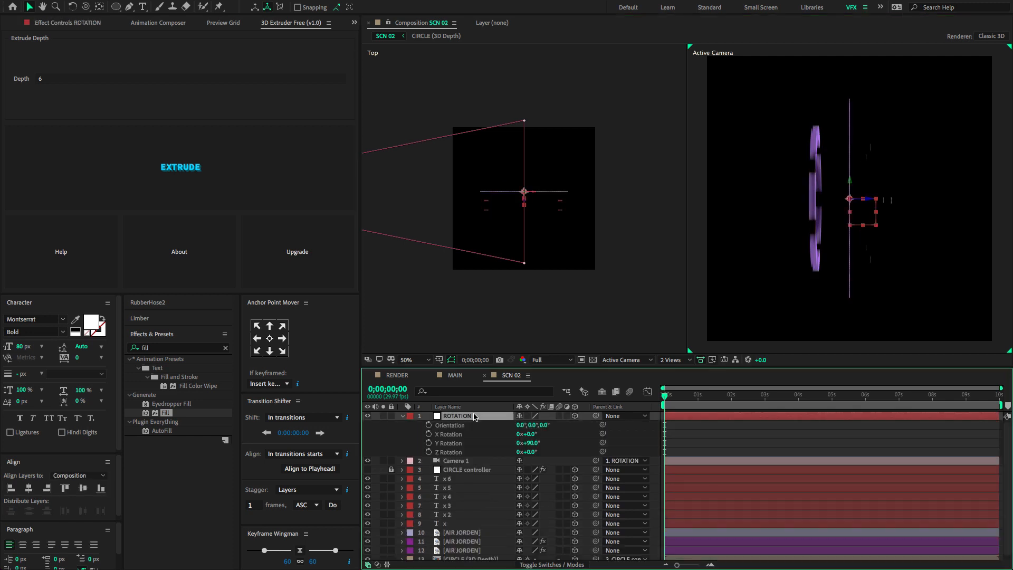
pyautogui.click(531, 443)
pyautogui.click(554, 449)
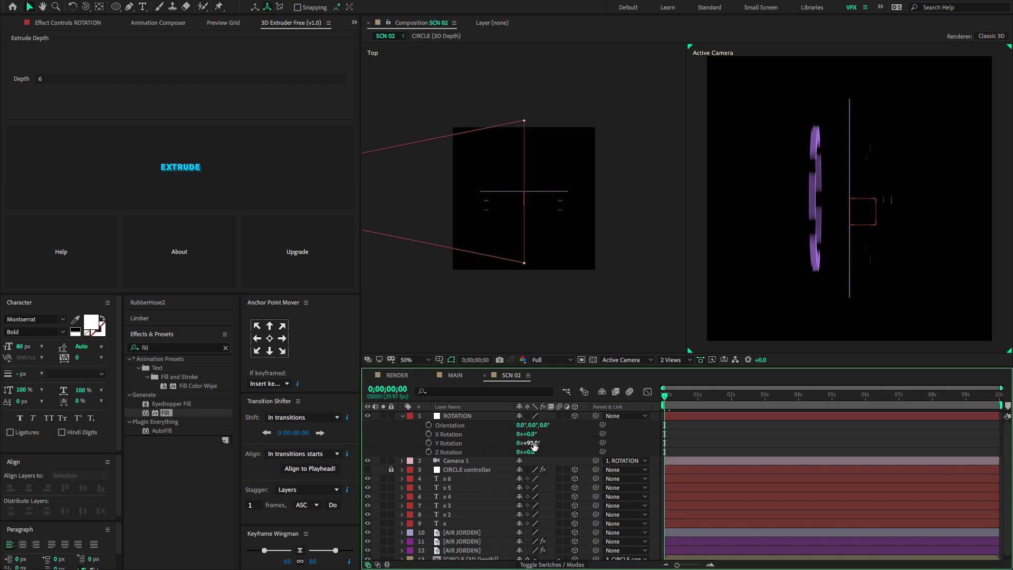
pyautogui.click(428, 444)
pyautogui.moveTo(685, 399); pyautogui.dragTo(731, 400)
pyautogui.click(537, 443)
pyautogui.write('-90')
pyautogui.press('Return')
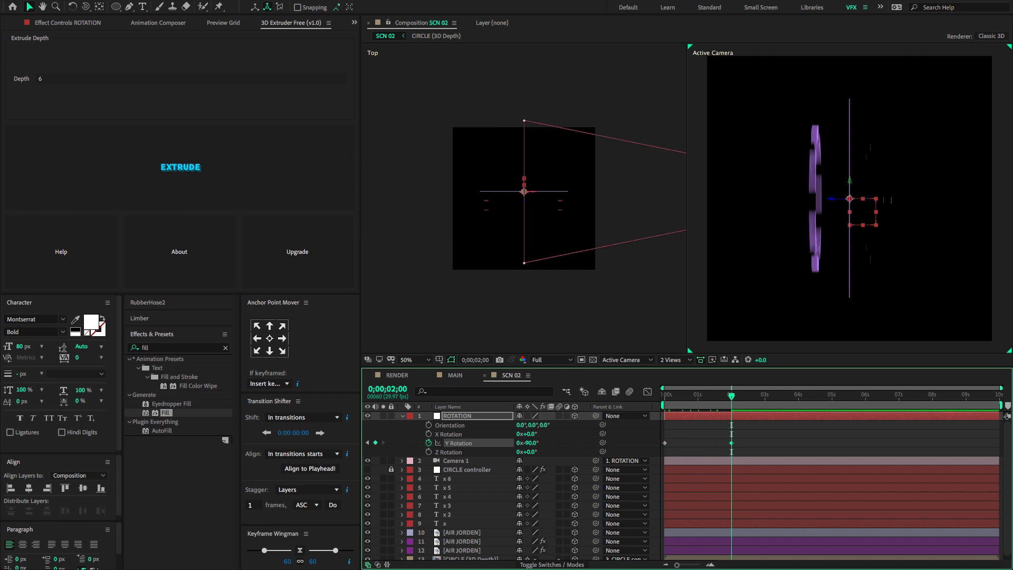
# End the work area at 2 seconds and preview the camera rotation from the start.
pyautogui.moveTo(696, 396); pyautogui.dragTo(624, 409)
pyautogui.click(662, 402)
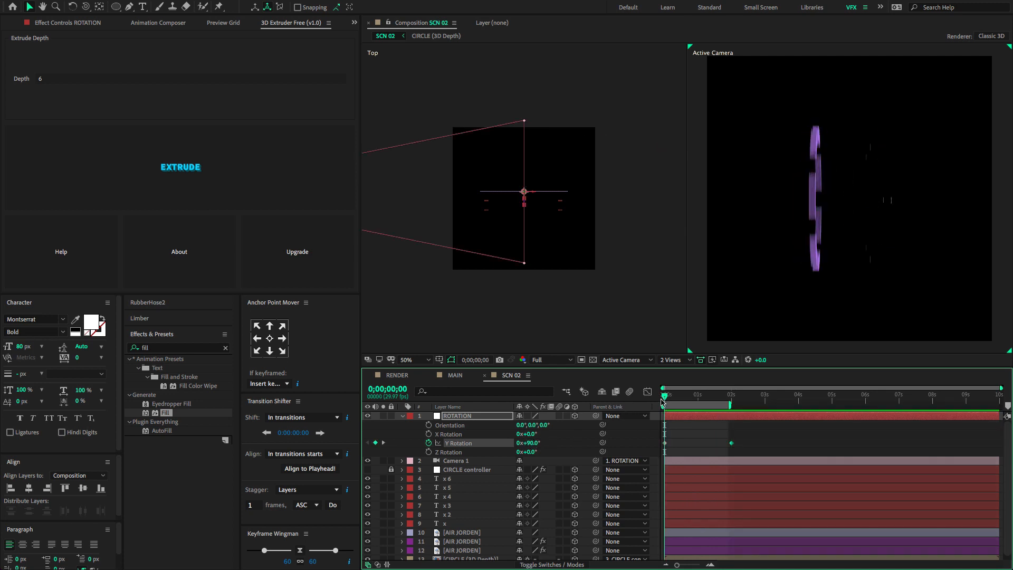
pyautogui.press('space')
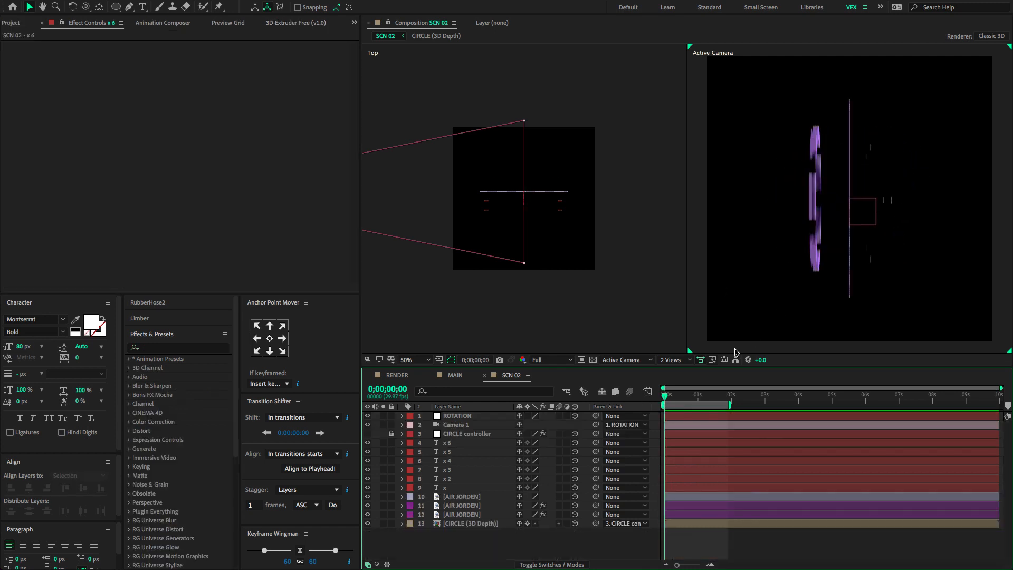
# Search the effects for "flic" and apply the Flicker Color preset to the x text layer.
pyautogui.moveTo(678, 395); pyautogui.dragTo(686, 395)
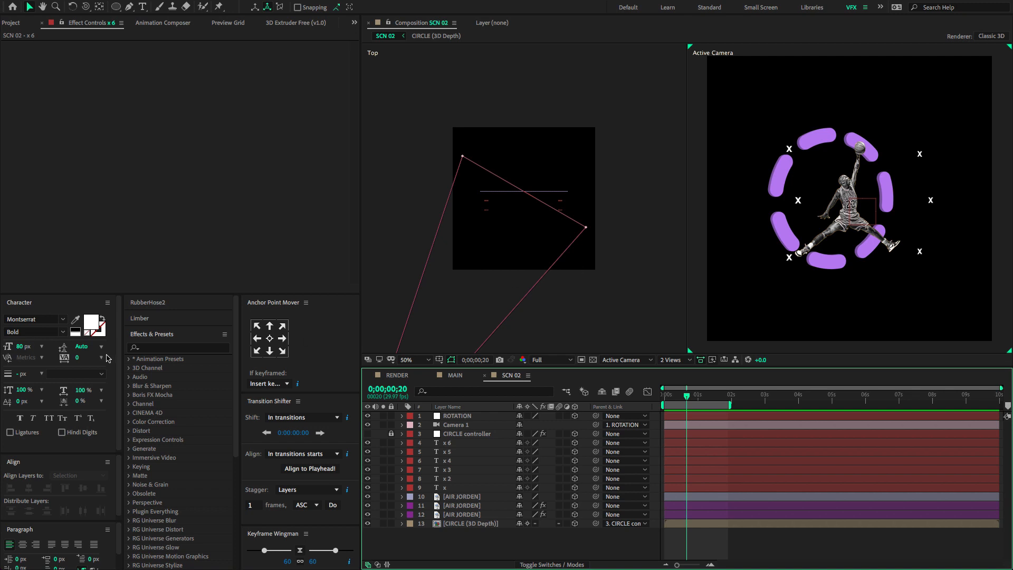
pyautogui.click(161, 347)
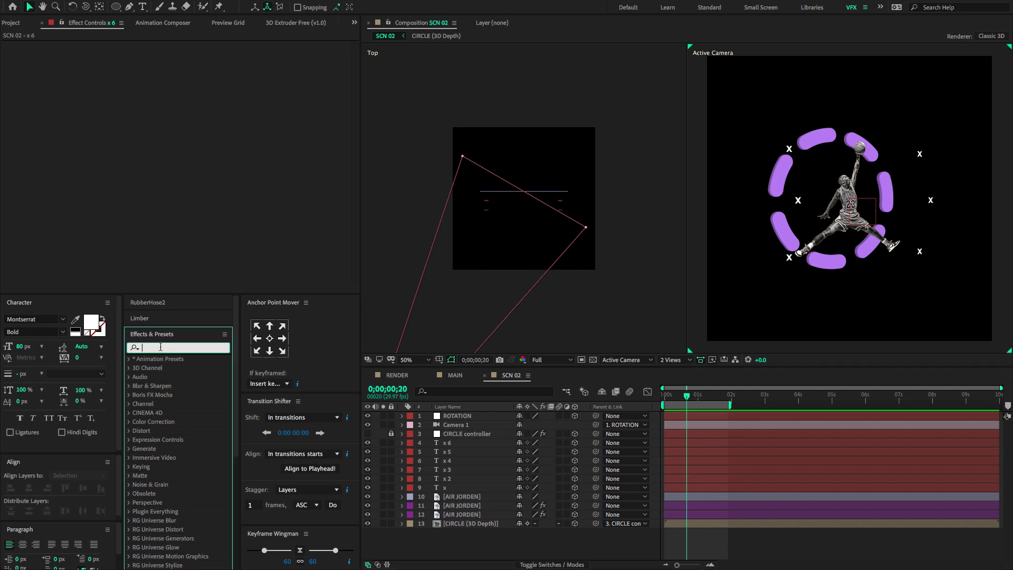
pyautogui.write('flic')
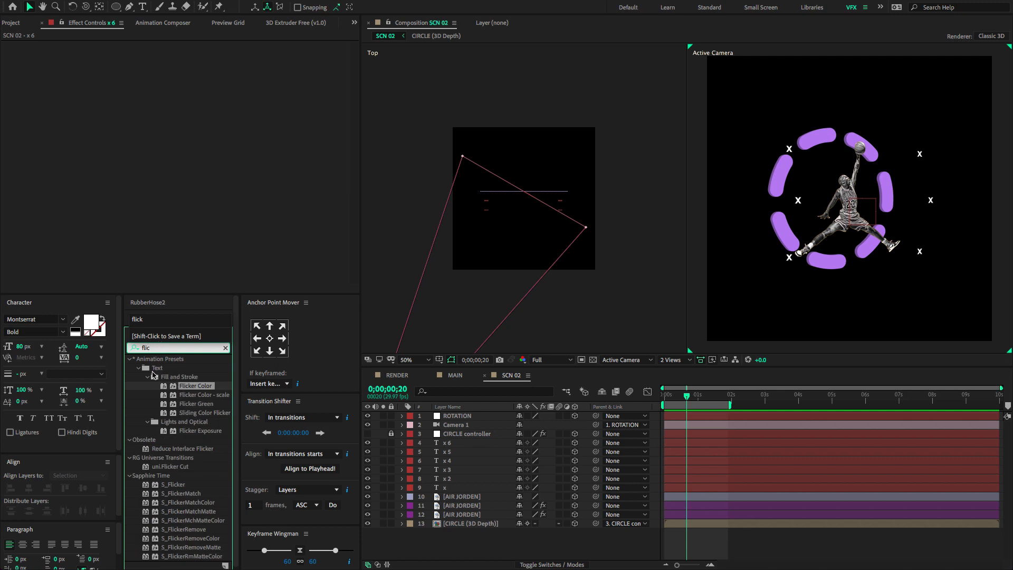
pyautogui.click(180, 389)
pyautogui.moveTo(174, 390); pyautogui.dragTo(480, 489)
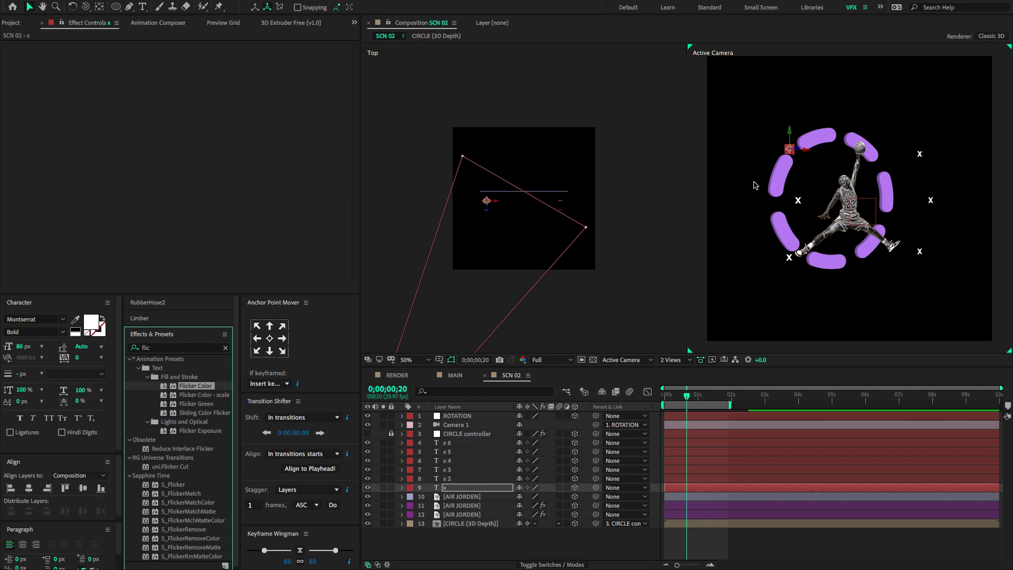
# Switch the viewer to a single Active Camera view and preview the x mark's flicker from the start.
pyautogui.press('/')
pyautogui.press('space')
pyautogui.moveTo(755, 138); pyautogui.dragTo(820, 196)
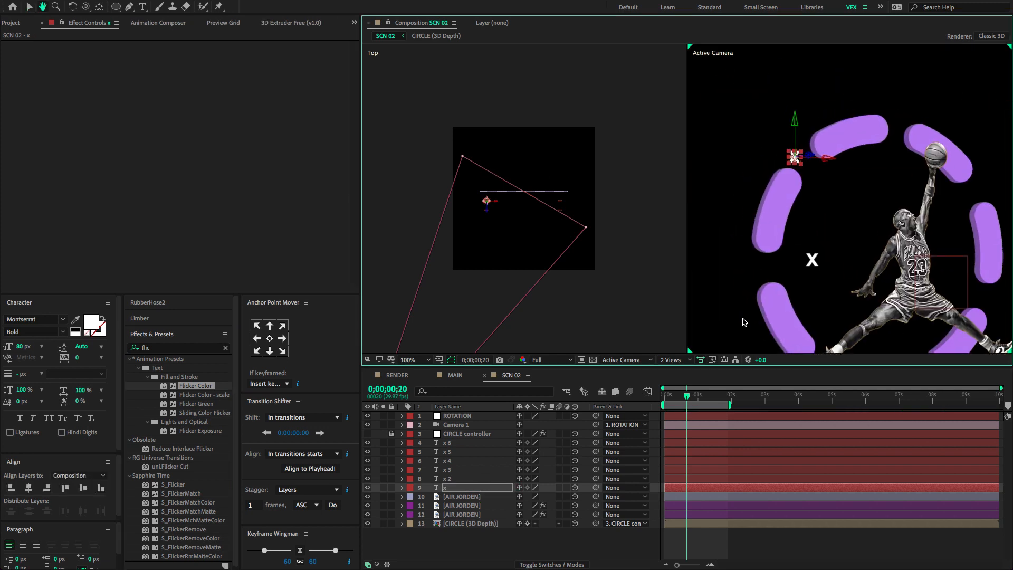
pyautogui.click(684, 359)
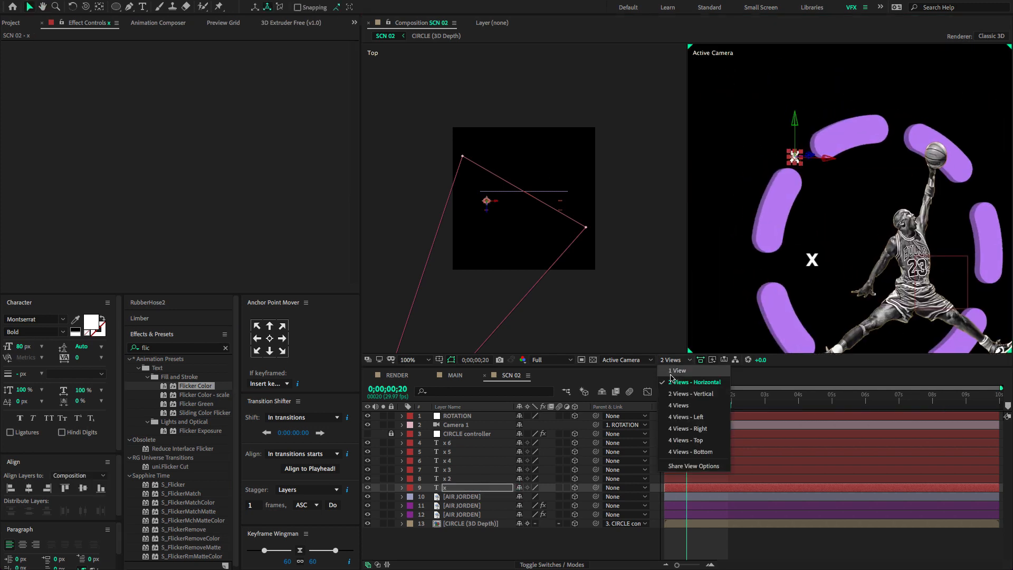
pyautogui.click(677, 371)
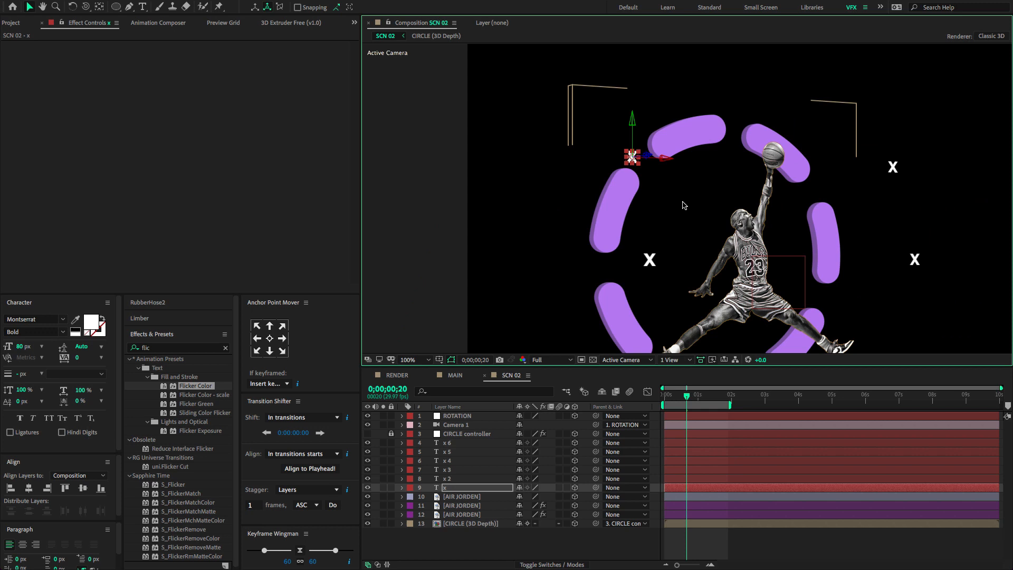
pyautogui.moveTo(686, 395); pyautogui.dragTo(655, 398)
pyautogui.press('space')
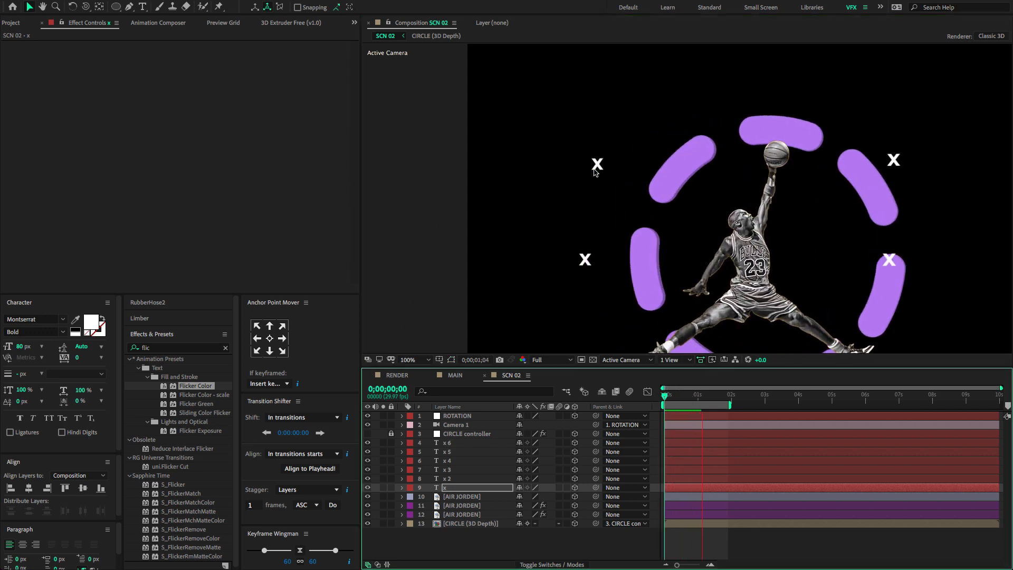
# Reveal the x layer's modified properties and set its Base Stroke colour to yellow FFF200.
pyautogui.click(466, 488)
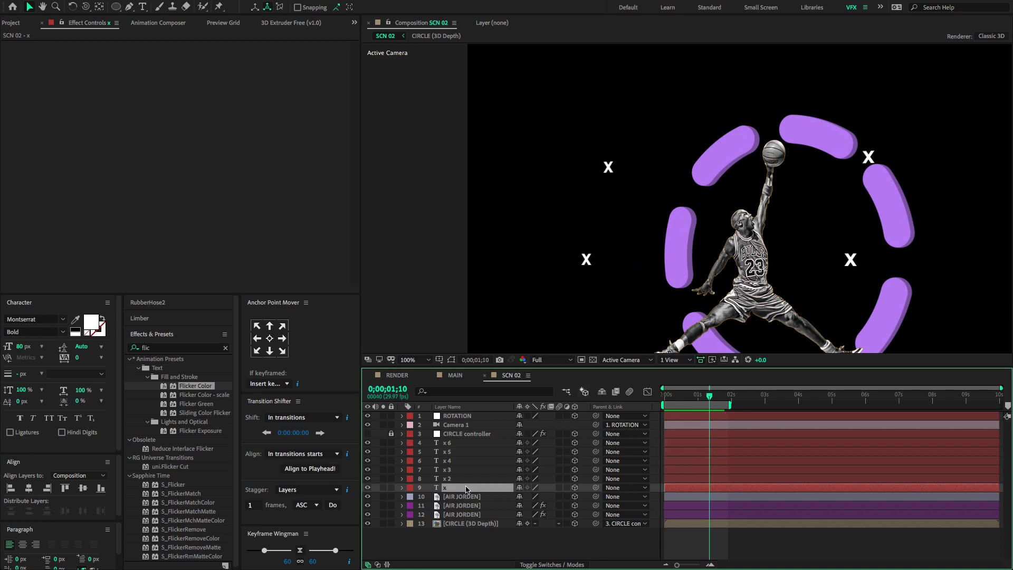
pyautogui.press('u')
pyautogui.press('u')
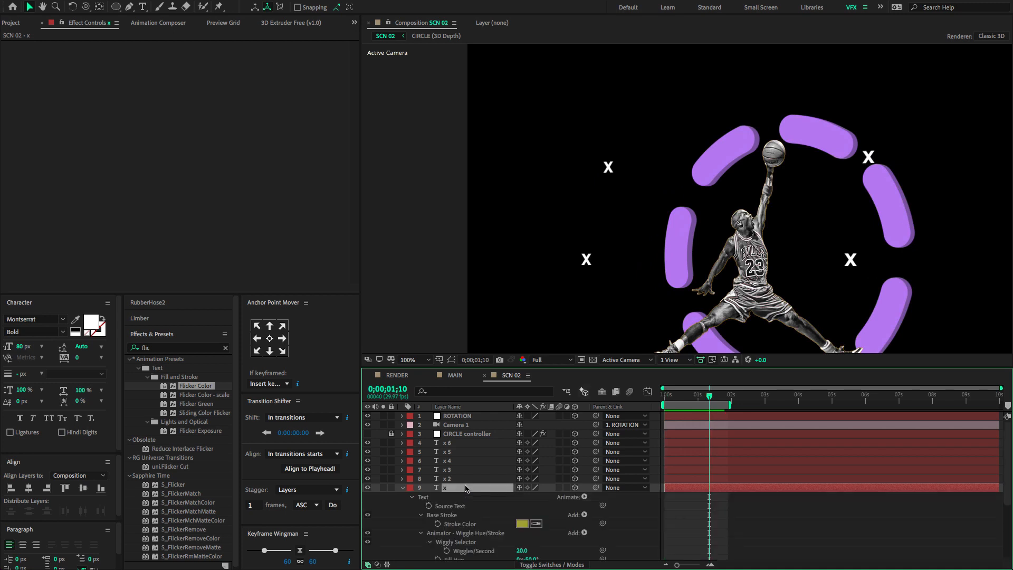
pyautogui.press('pageup')
pyautogui.press('pageup')
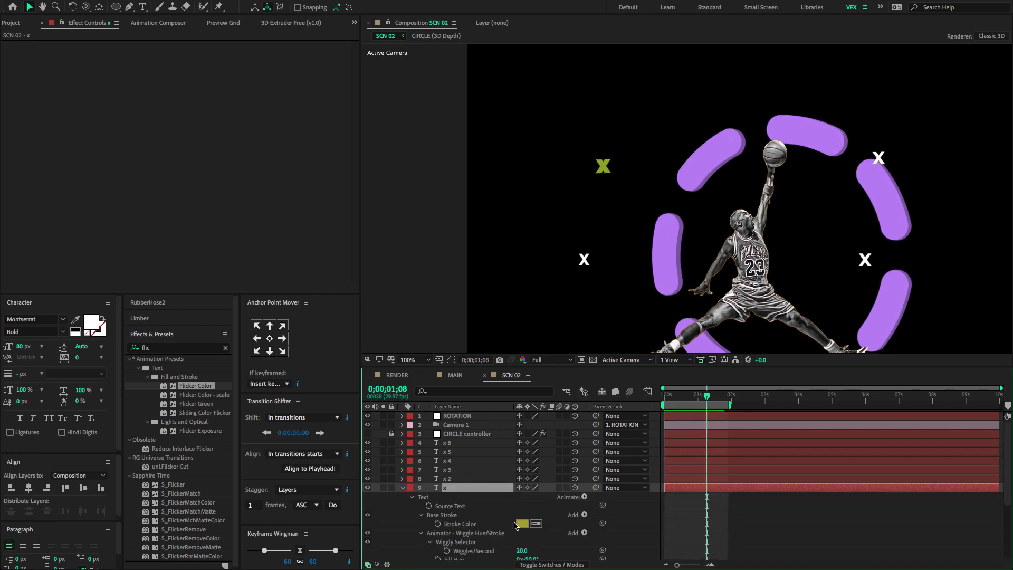
pyautogui.click(522, 523)
pyautogui.moveTo(250, 260); pyautogui.dragTo(275, 189)
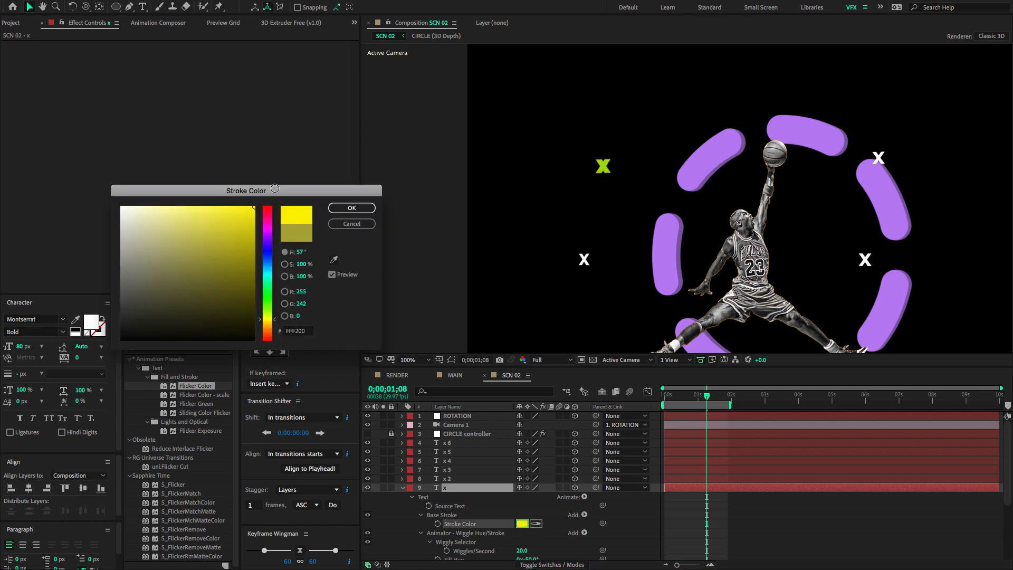
pyautogui.click(350, 210)
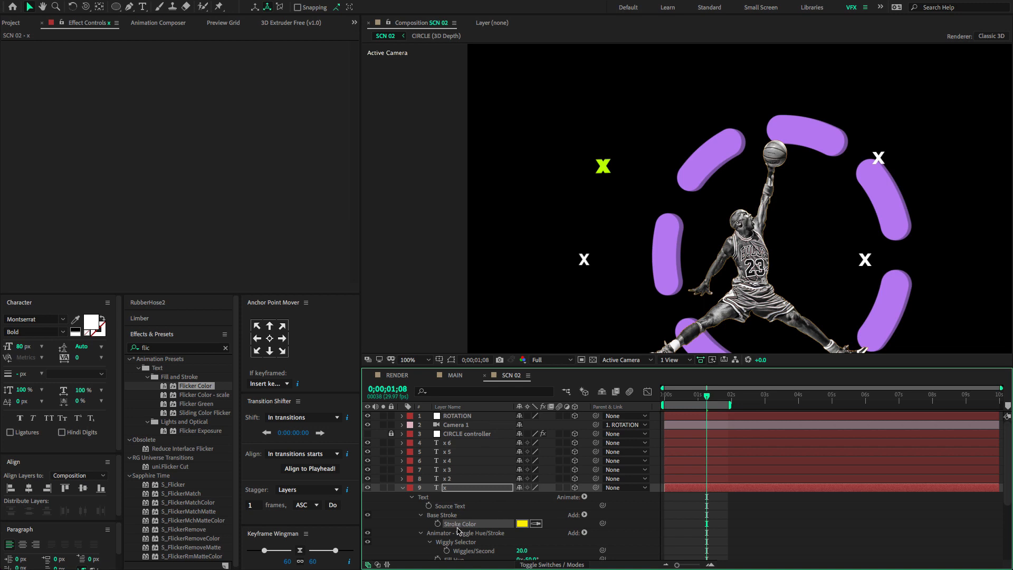
# Apply Flicker Color to the x 2 layer and change its stroke colour to a light pink.
pyautogui.click(402, 489)
pyautogui.moveTo(199, 386); pyautogui.dragTo(476, 479)
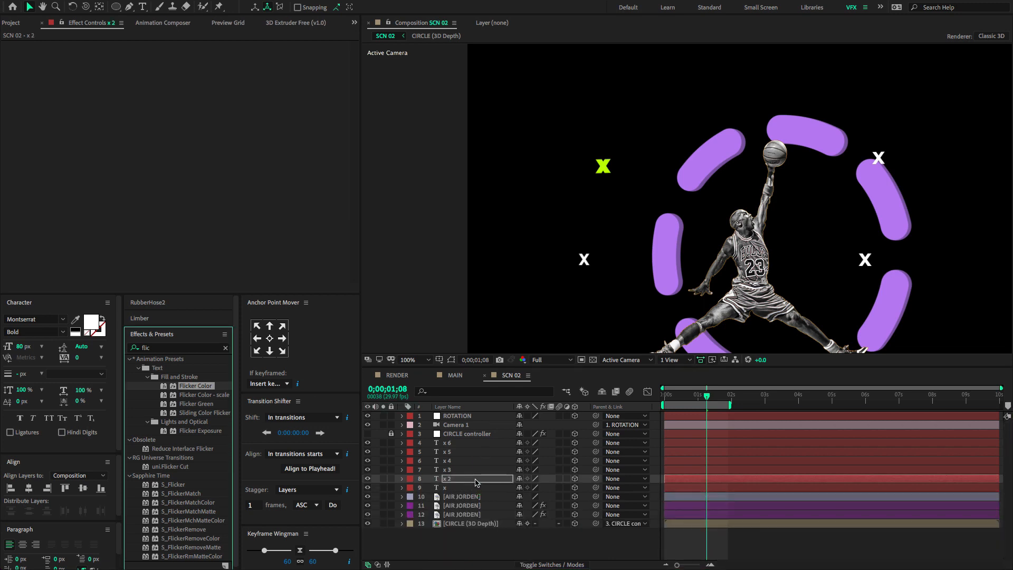
pyautogui.click(521, 515)
pyautogui.moveTo(267, 230); pyautogui.dragTo(267, 216)
pyautogui.moveTo(205, 221); pyautogui.dragTo(166, 200)
pyautogui.click(350, 208)
pyautogui.click(403, 478)
# Apply Flicker Color to the x 3 layer and change its stroke colour to a saturated blue.
pyautogui.moveTo(196, 386); pyautogui.dragTo(456, 470)
pyautogui.click(522, 506)
pyautogui.moveTo(266, 262); pyautogui.dragTo(267, 255)
pyautogui.click(255, 207)
pyautogui.click(350, 207)
# Apply Flicker Color to the x 4 layer and set its stroke colour to orange-red FF4415.
pyautogui.moveTo(196, 386)
pyautogui.mouseDown()
pyautogui.moveTo(428, 472)
pyautogui.moveTo(457, 461)
pyautogui.mouseUp()
pyautogui.click(522, 497)
pyautogui.click(266, 339)
pyautogui.moveTo(211, 247); pyautogui.dragTo(246, 207)
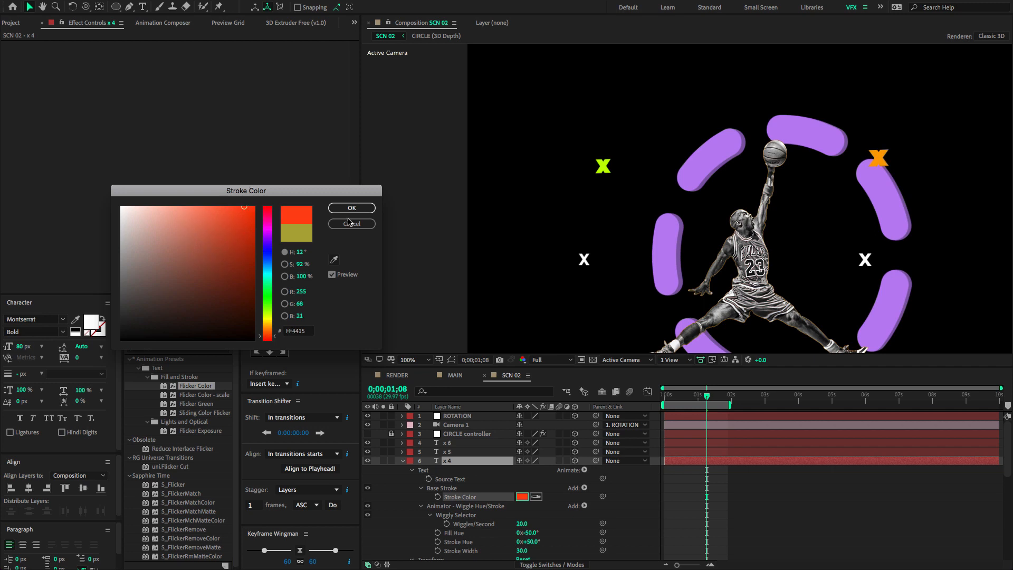
pyautogui.click(351, 208)
# Apply Flicker Color to the x 5 layer and change its stroke colour to a cyan hue.
pyautogui.click(448, 451)
pyautogui.moveTo(196, 386); pyautogui.dragTo(421, 452)
pyautogui.click(522, 488)
pyautogui.click(267, 275)
pyautogui.click(350, 208)
# Apply Flicker Color to the x 6 layer and change its stroke colour to a bright green.
pyautogui.click(449, 443)
pyautogui.moveTo(191, 382); pyautogui.dragTo(449, 444)
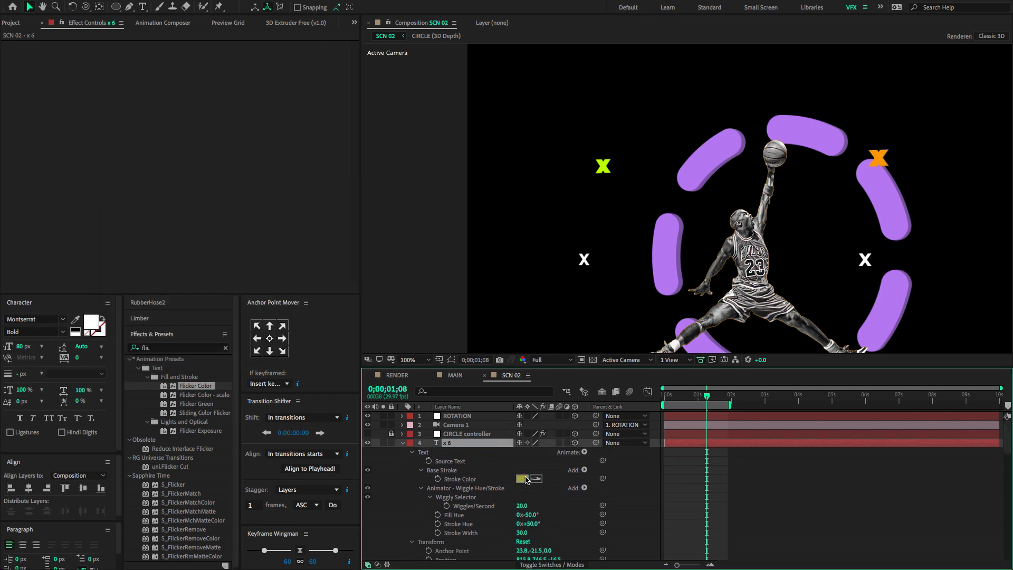
pyautogui.click(522, 478)
pyautogui.click(266, 292)
pyautogui.click(251, 207)
pyautogui.moveTo(267, 224); pyautogui.dragTo(260, 304)
pyautogui.click(351, 208)
# Collapse the properties of all layers in SCN 02 and deselect everything.
pyautogui.press('super+a')
pyautogui.press('u')
pyautogui.press('u')
pyautogui.press('F2')
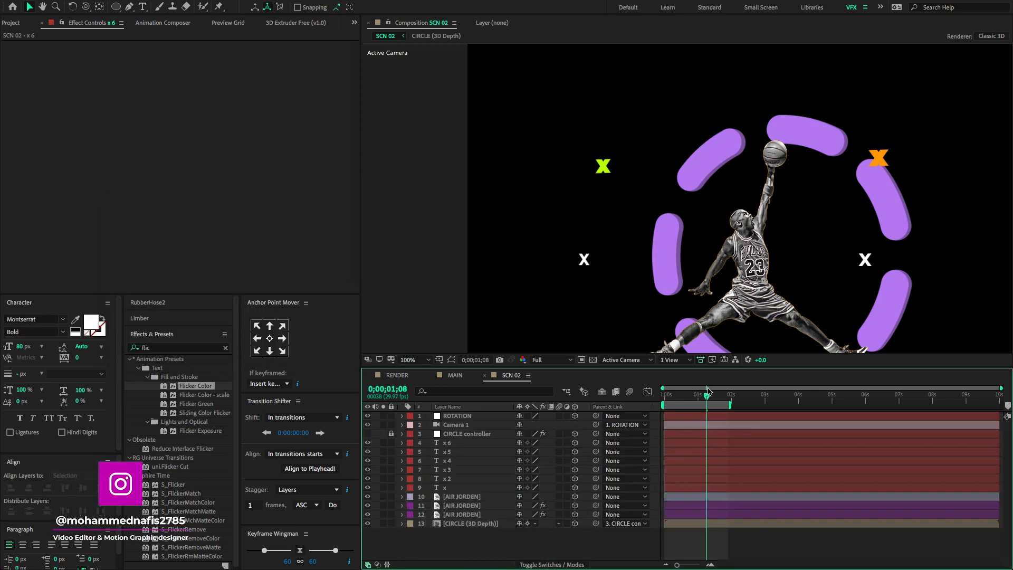
# Enlarge the composition viewer, fit the frame in it and preview the coloured flickering x marks from the start.
pyautogui.press('Home')
pyautogui.press('space')
pyautogui.scroll(-2, 690, 297)
pyautogui.moveTo(617, 367); pyautogui.dragTo(619, 407)
pyautogui.click(415, 399)
pyautogui.click(407, 212)
pyautogui.press('space')
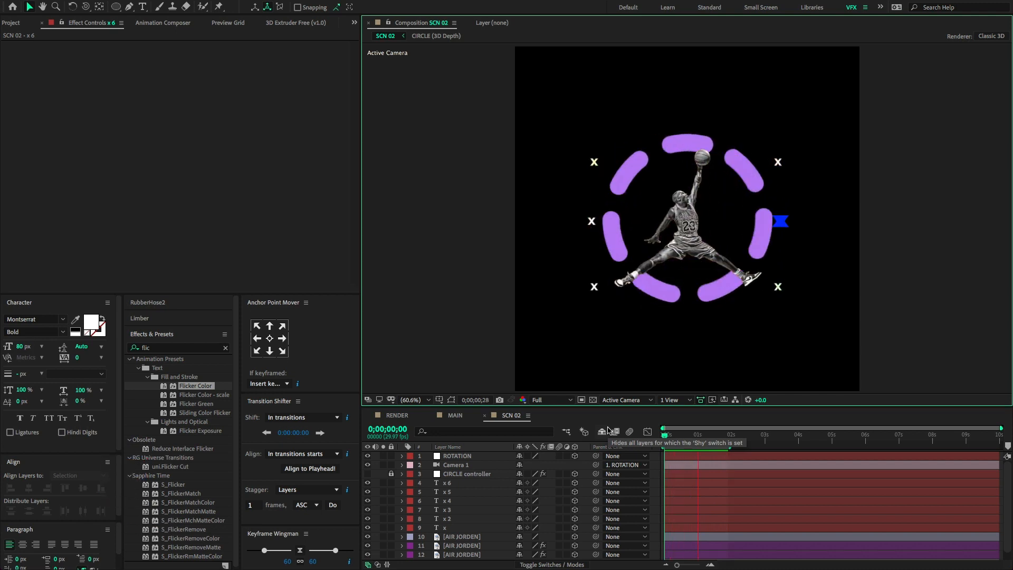
pyautogui.click(668, 436)
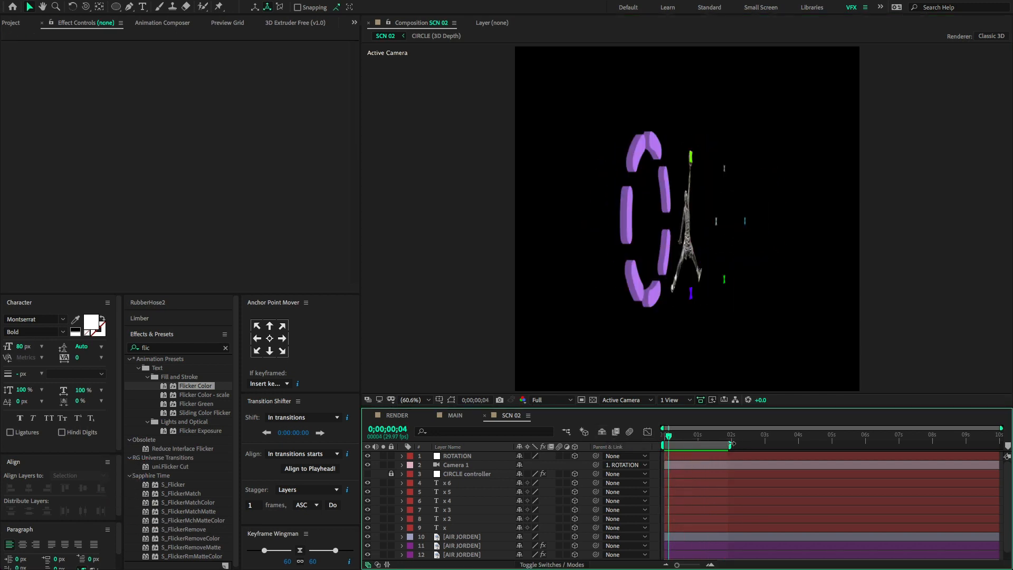
# Extend SCN 02's work area to the composition's end, and add SCN 02 from the TUTORIAL folder above SCN 01 in MAIN.
pyautogui.moveTo(730, 445); pyautogui.dragTo(1001, 444)
pyautogui.click(463, 415)
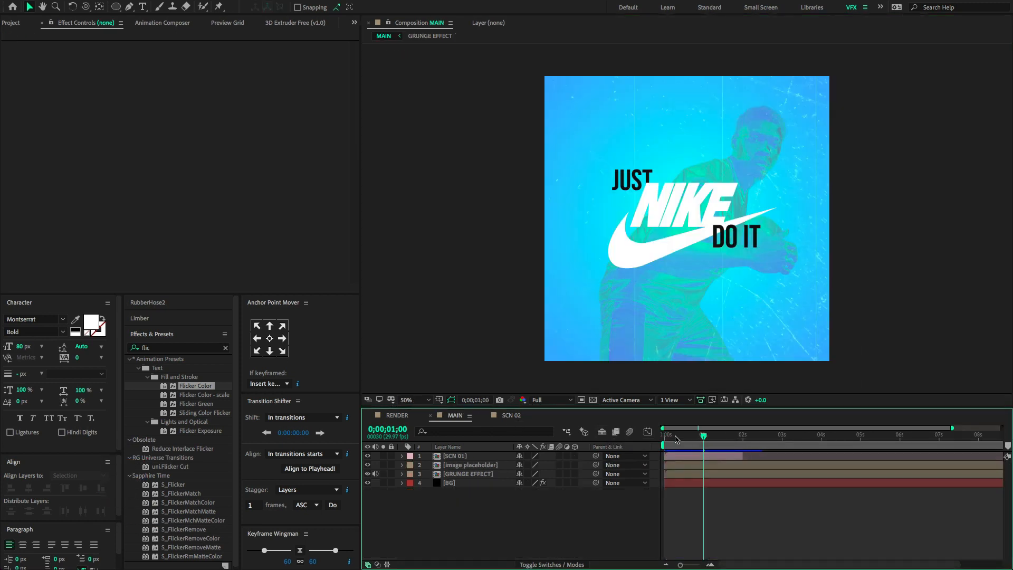
pyautogui.click(12, 23)
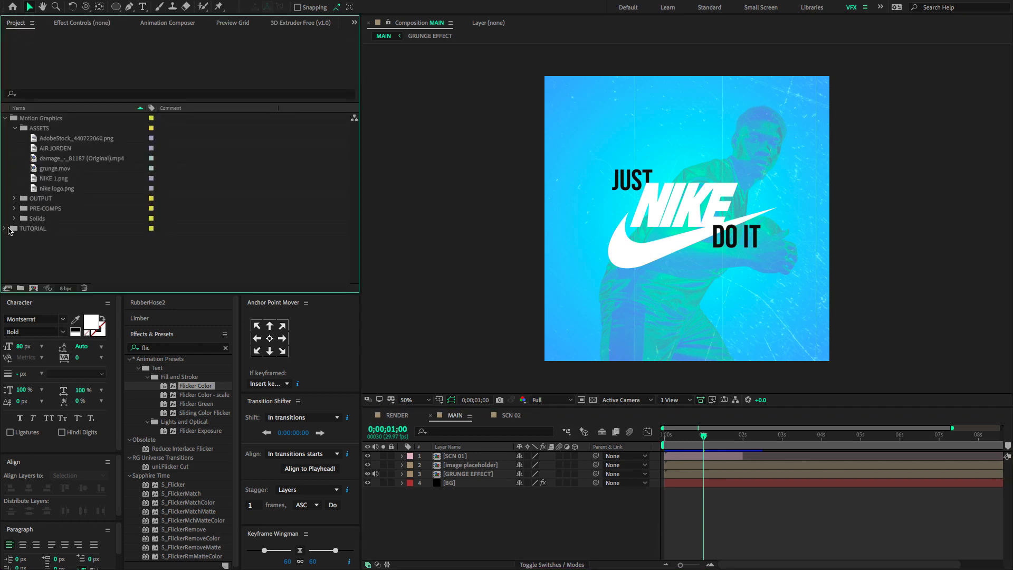
pyautogui.click(4, 229)
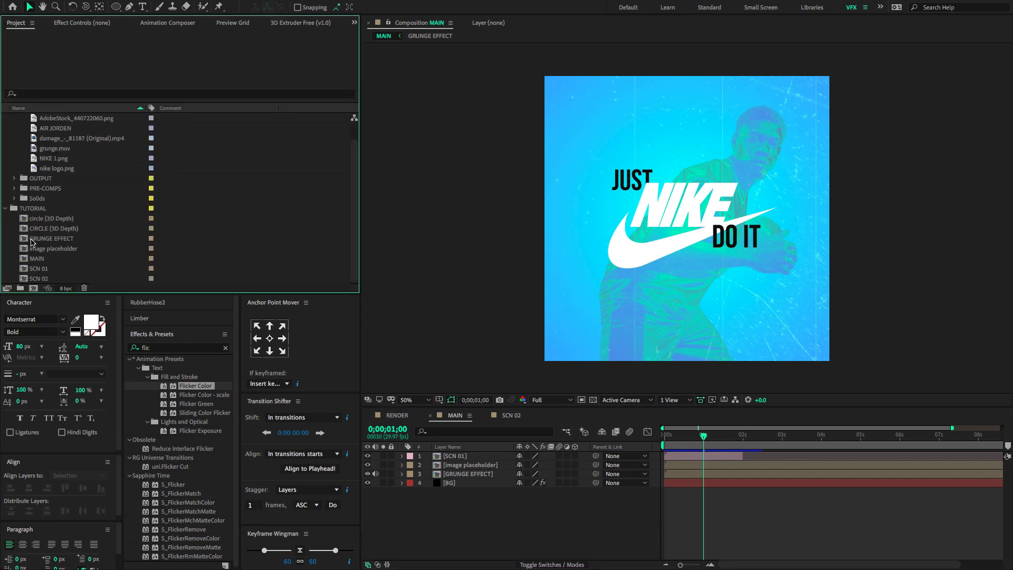
pyautogui.click(25, 280)
pyautogui.moveTo(24, 281); pyautogui.dragTo(743, 443)
# Shift the SCN 02 layer in MAIN to start at 0;00;01;27, overlapping the end of SCN 01.
pyautogui.press('=')
pyautogui.press('=')
pyautogui.press('=')
pyautogui.moveTo(752, 457); pyautogui.dragTo(844, 455)
pyautogui.moveTo(681, 456); pyautogui.dragTo(721, 457)
# Reveal Opacity on SCN 01 and SCN 02 and keyframe both at 100% at 0;00;01;29.
pyautogui.click(738, 464)
pyautogui.keyDown('shift'); pyautogui.click(734, 464); pyautogui.keyUp('shift')
pyautogui.press('t')
pyautogui.click(734, 464)
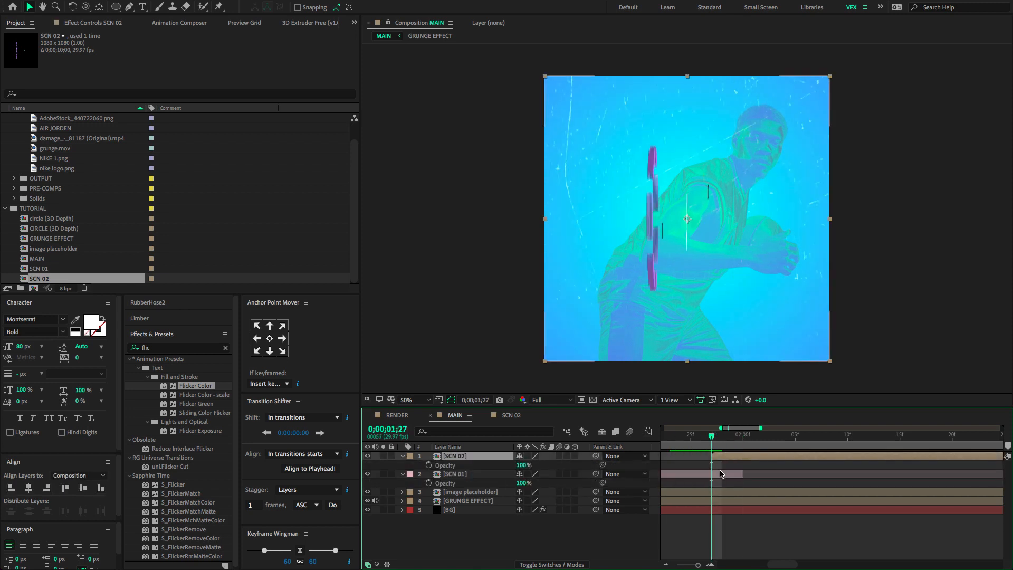
pyautogui.click(720, 472)
pyautogui.keyDown('shift'); pyautogui.click(721, 457); pyautogui.keyUp('shift')
pyautogui.click(428, 465)
pyautogui.click(428, 483)
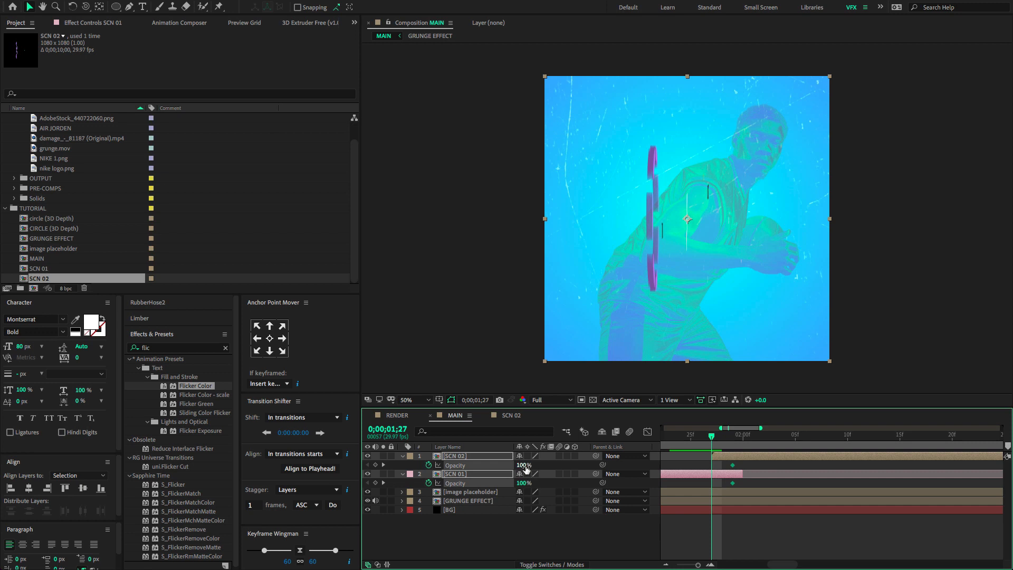
# Keyframe SCN 02's Opacity at 0% at 0;00;01;27 so it fades in.
pyautogui.click(557, 468)
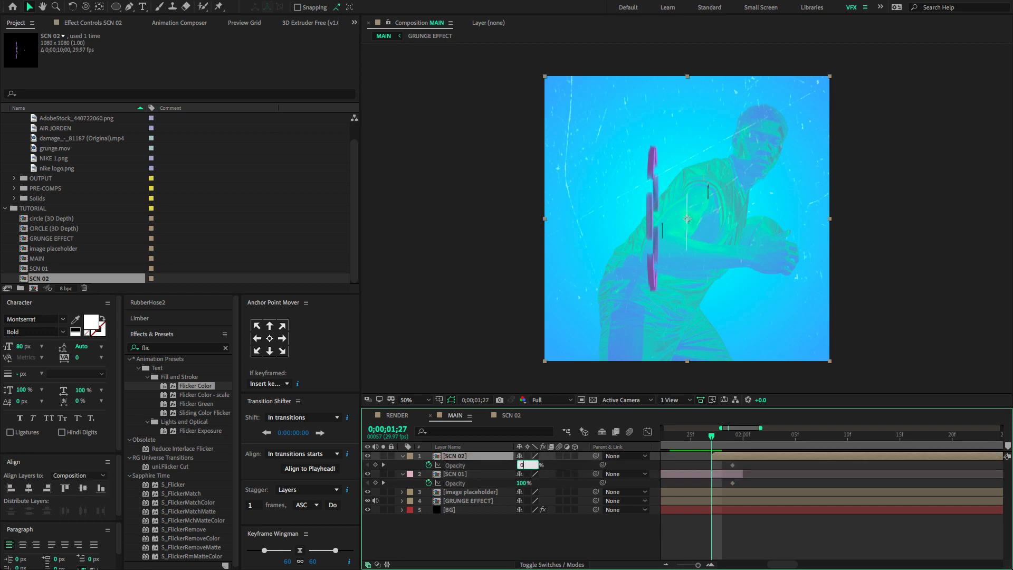
pyautogui.write('0')
pyautogui.press('Return')
pyautogui.click(702, 487)
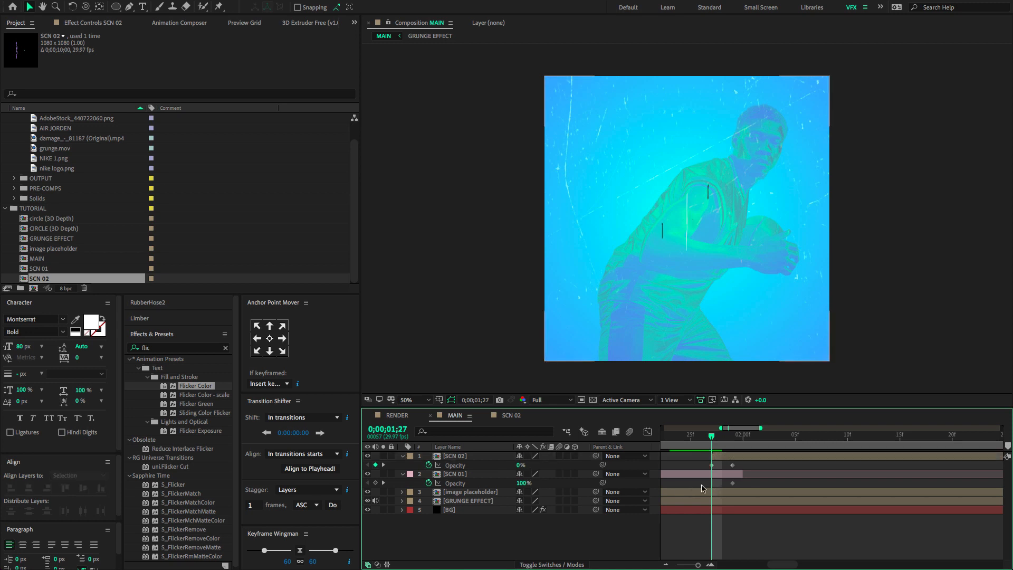
# Keyframe SCN 01's Opacity at 100% at 0;00;01;27 and 0% at 0;00;01;29 so it fades out.
pyautogui.click(489, 477)
pyautogui.click(375, 483)
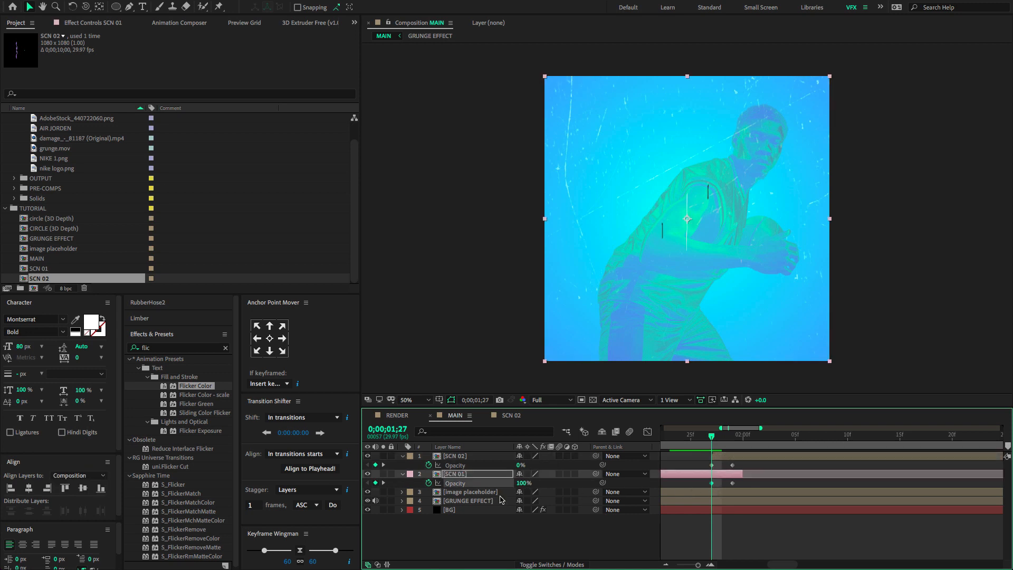
pyautogui.click(383, 482)
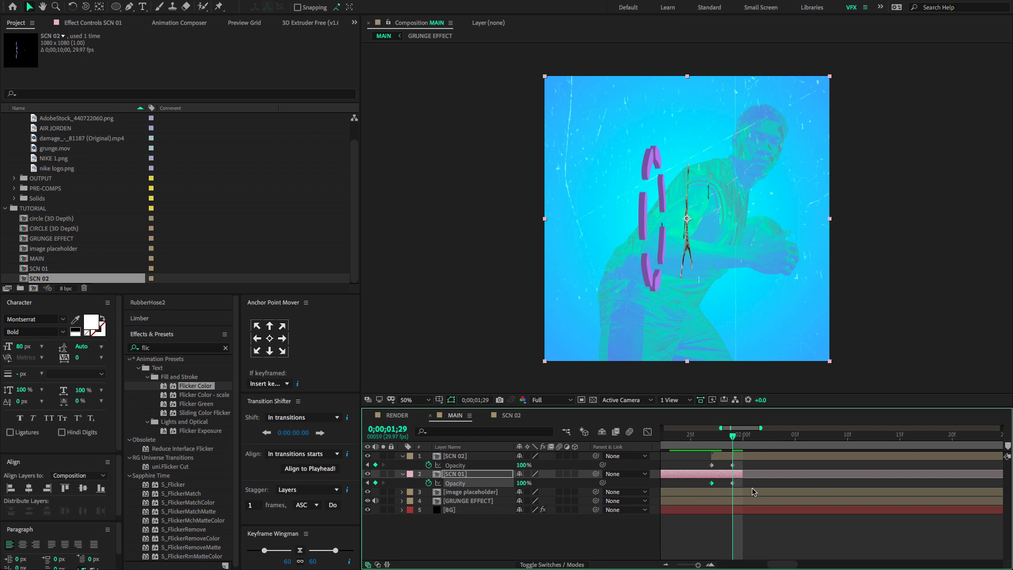
pyautogui.click(528, 484)
pyautogui.write('0')
pyautogui.press('Return')
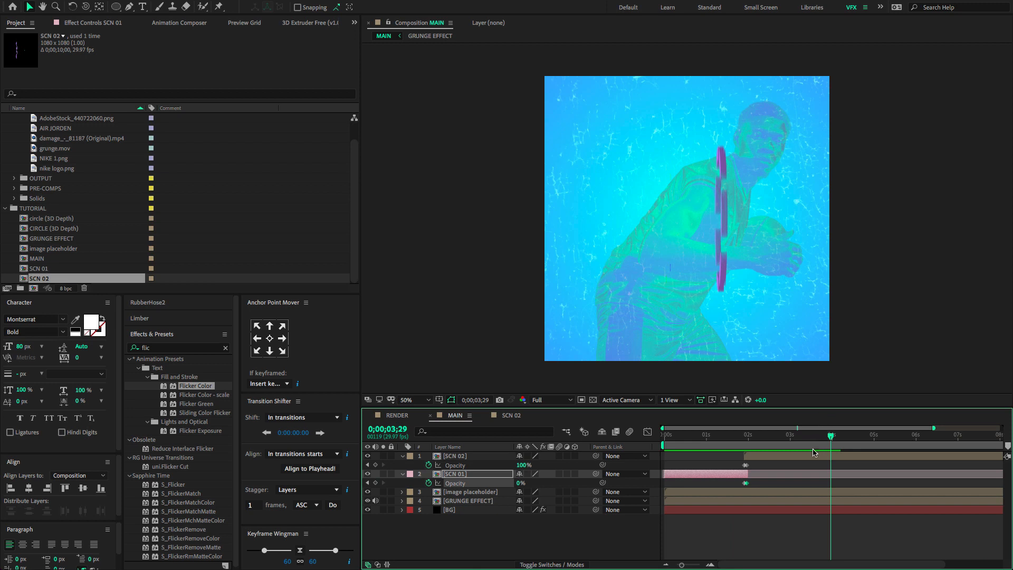
# Trim SCN 02 and the MAIN work area to end at 0;00;03;29, and preview both scenes from the start.
pyautogui.click(818, 457)
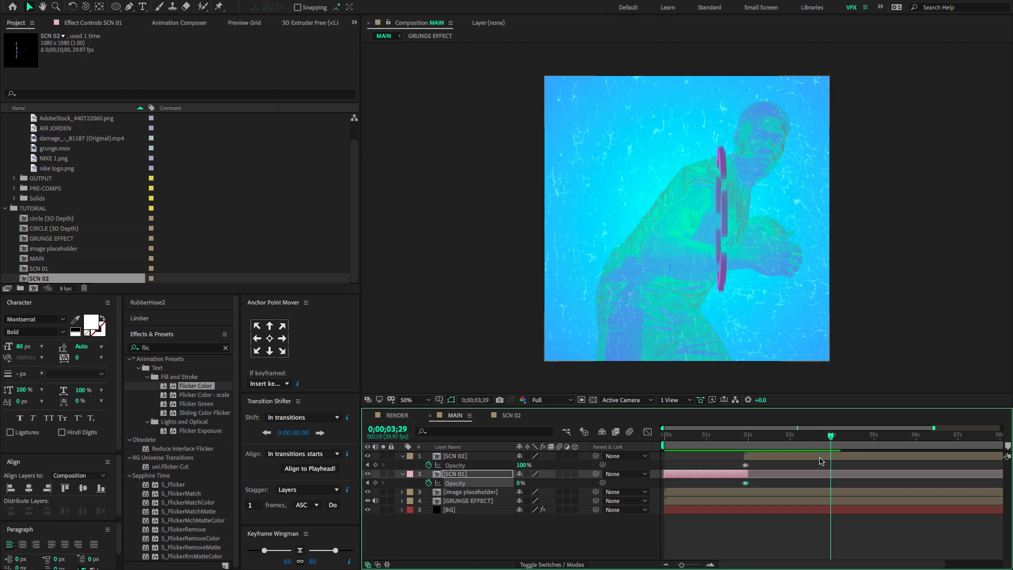
pyautogui.hotkey('alt', ']')
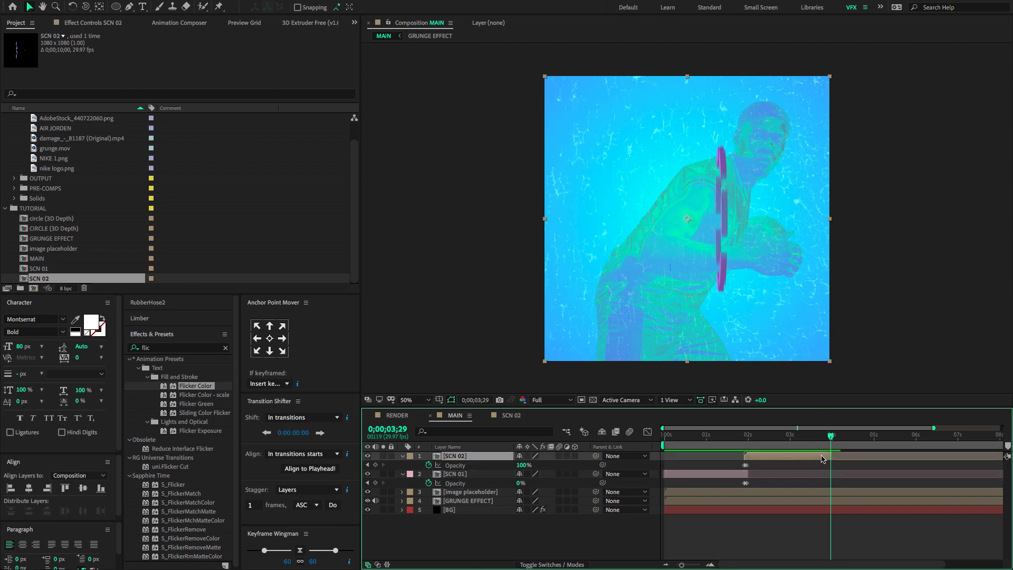
pyautogui.click(501, 538)
pyautogui.press('n')
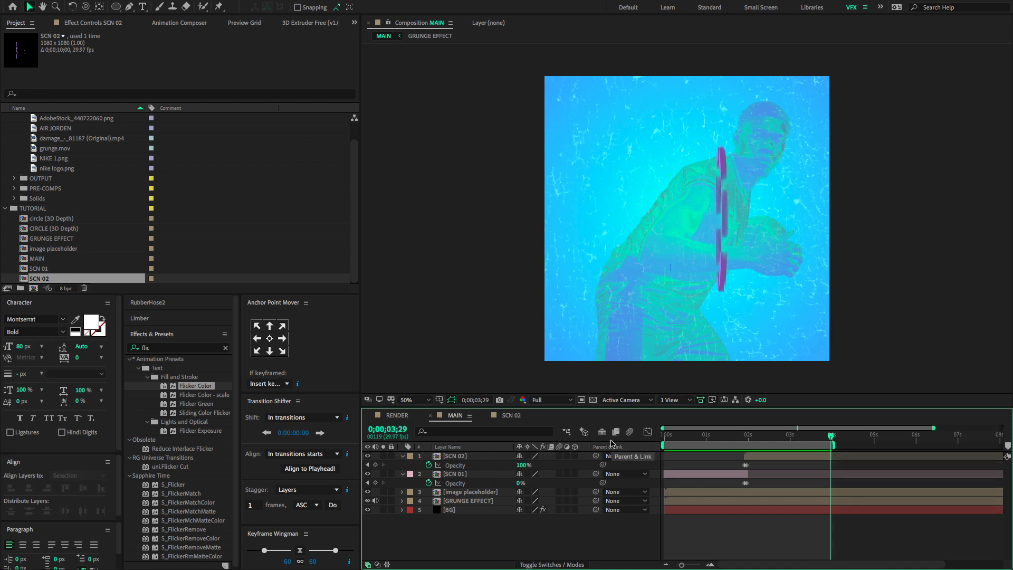
pyautogui.press('Home')
pyautogui.press('space')
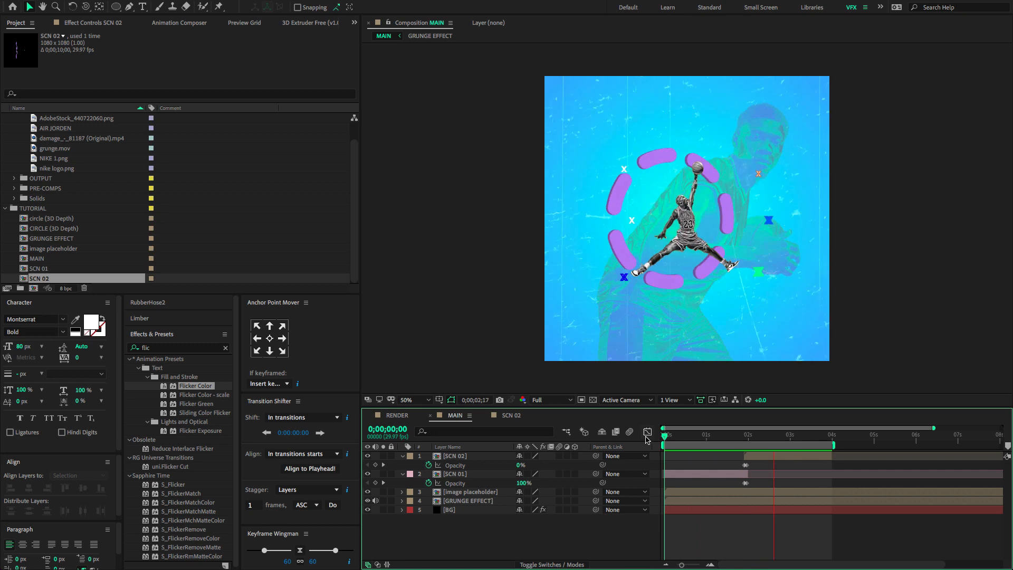
pyautogui.press('space')
# In SCN 02, keyframe Position on the two coloured AIR JORDEN copies, layers 11 and 12, and place the keyframes at the timeline start.
pyautogui.doubleClick(455, 456)
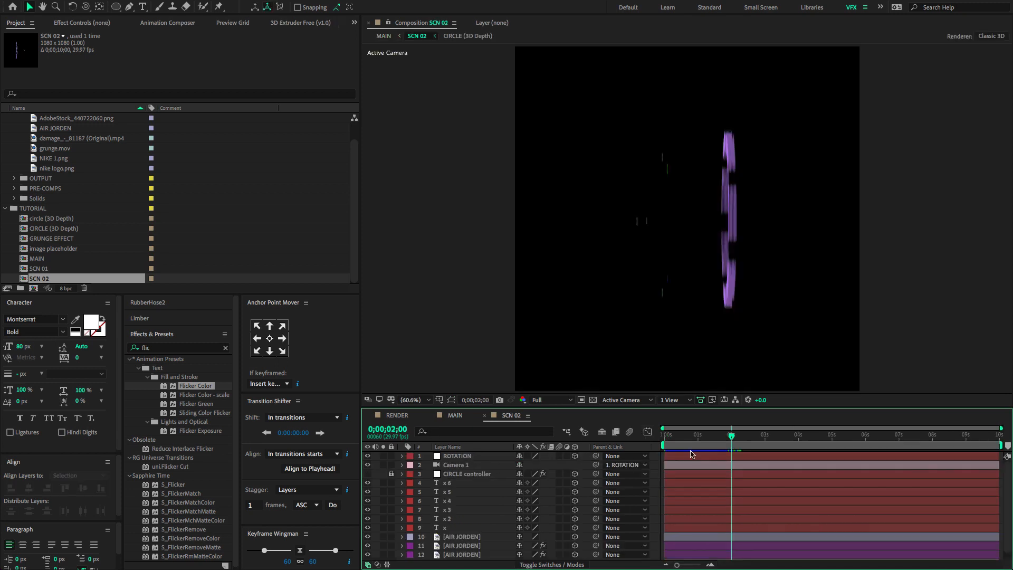
pyautogui.moveTo(724, 436); pyautogui.dragTo(693, 436)
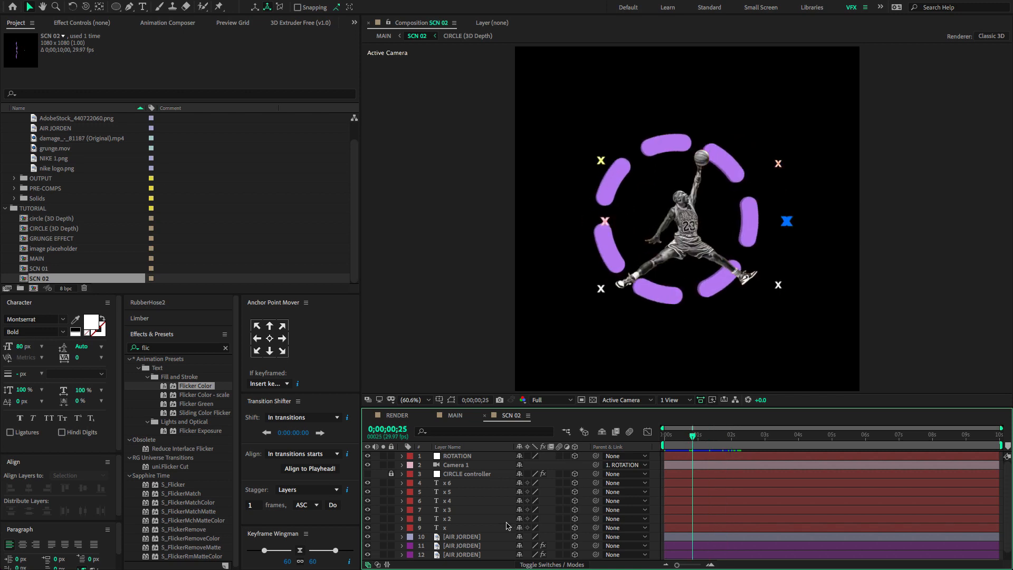
pyautogui.scroll(-1, 498, 527)
pyautogui.click(465, 537)
pyautogui.keyDown('shift'); pyautogui.click(462, 546); pyautogui.keyUp('shift')
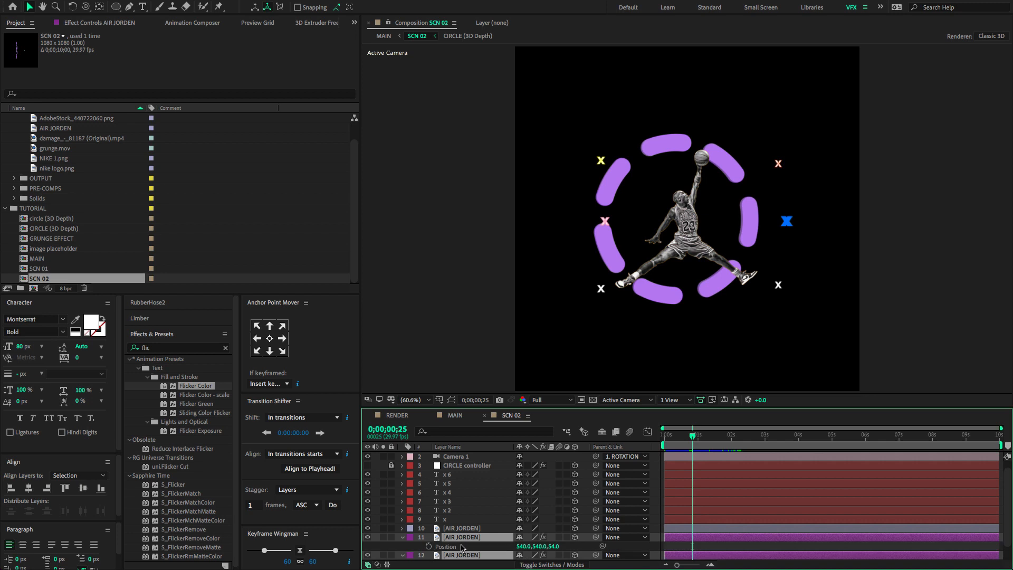
pyautogui.hotkey('alt', 'shift', 'p')
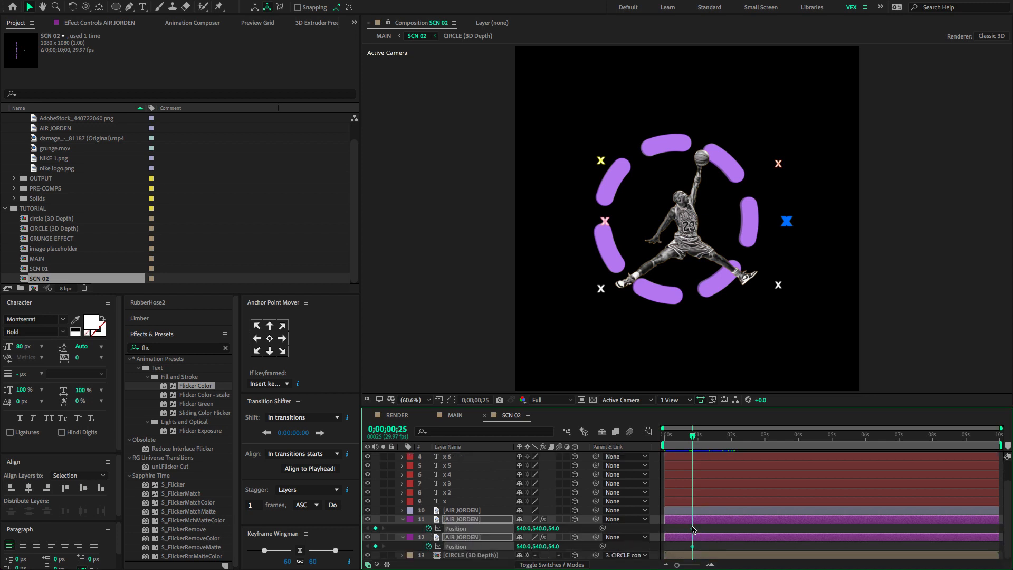
pyautogui.moveTo(666, 536); pyautogui.dragTo(664, 530)
pyautogui.keyDown('shift'); pyautogui.click(669, 546); pyautogui.keyUp('shift')
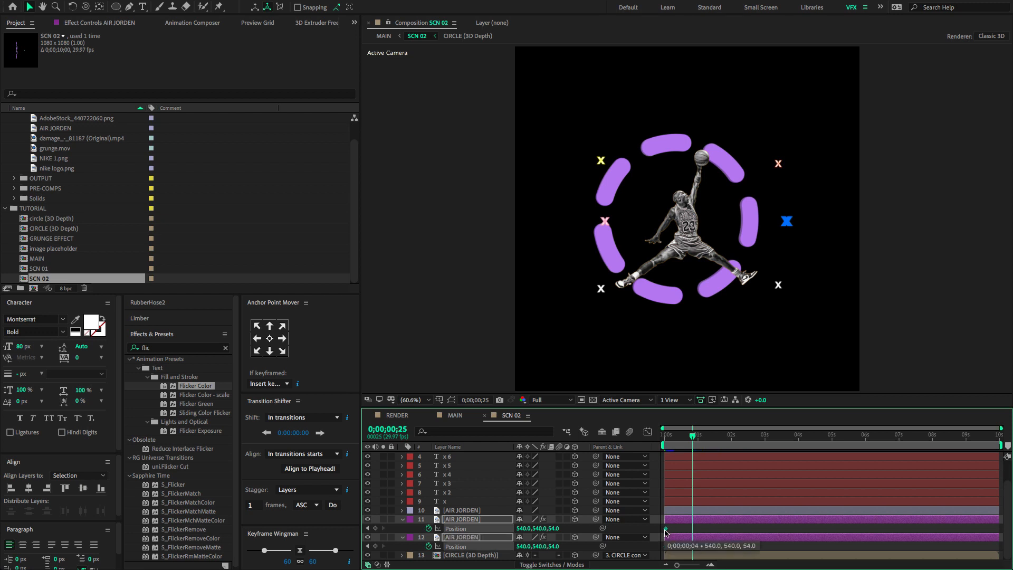
# At 0;00;00;28, spread the coloured copies sideways by setting Position X to 604 on layer 11 and 474 on layer 12.
pyautogui.moveTo(692, 437); pyautogui.dragTo(624, 452)
pyautogui.click(695, 436)
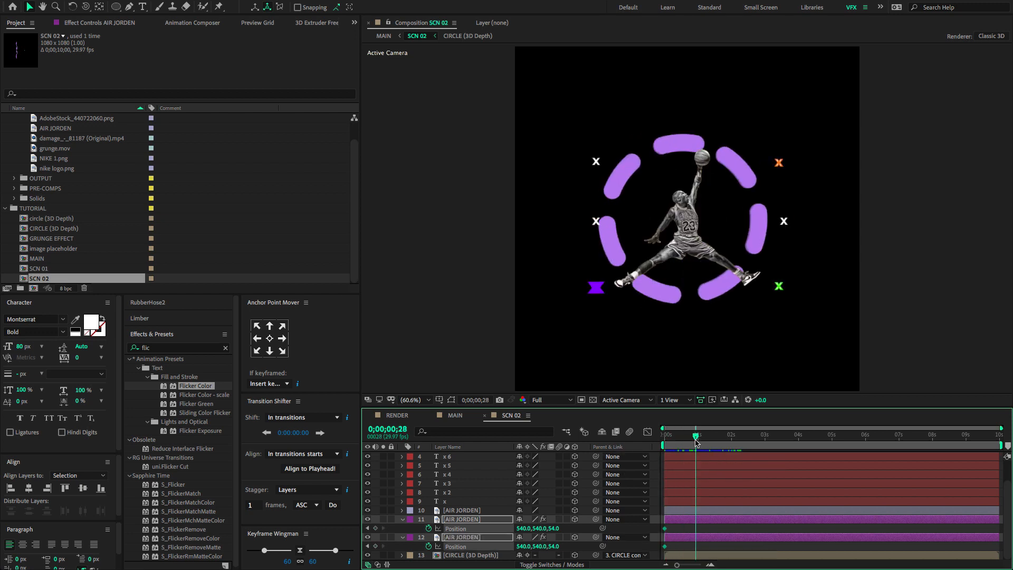
pyautogui.click(630, 534)
pyautogui.moveTo(527, 528)
pyautogui.mouseDown()
pyautogui.moveTo(555, 523)
pyautogui.moveTo(478, 546)
pyautogui.moveTo(523, 529)
pyautogui.mouseUp()
# Easy Ease both copies' Position keyframes, set their speed graph influence to 100%, and preview the movement.
pyautogui.moveTo(715, 529); pyautogui.dragTo(658, 552)
pyautogui.press('F9')
pyautogui.click(648, 432)
pyautogui.moveTo(711, 519); pyautogui.dragTo(670, 531)
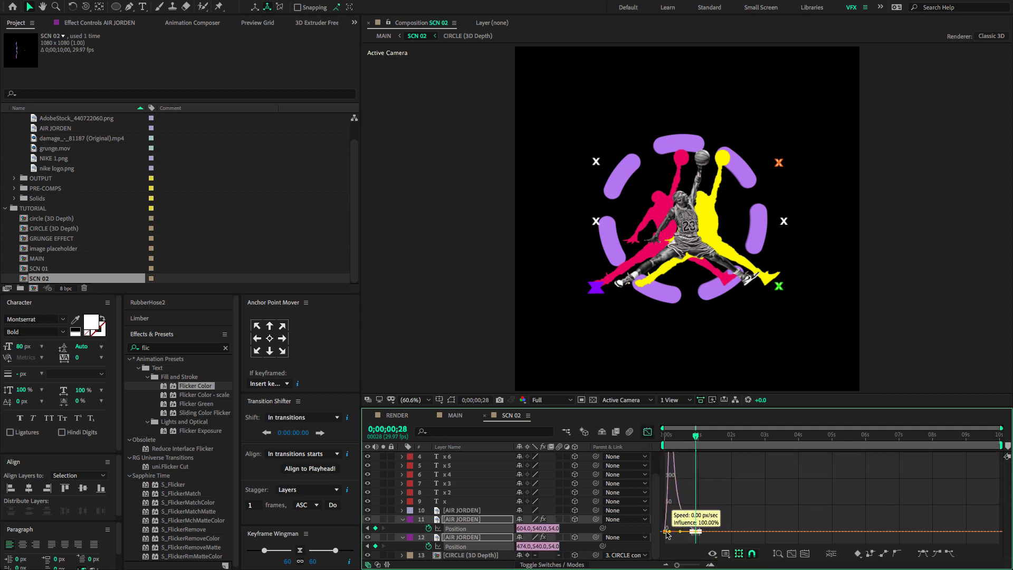
pyautogui.moveTo(668, 436); pyautogui.dragTo(620, 449)
pyautogui.press('space')
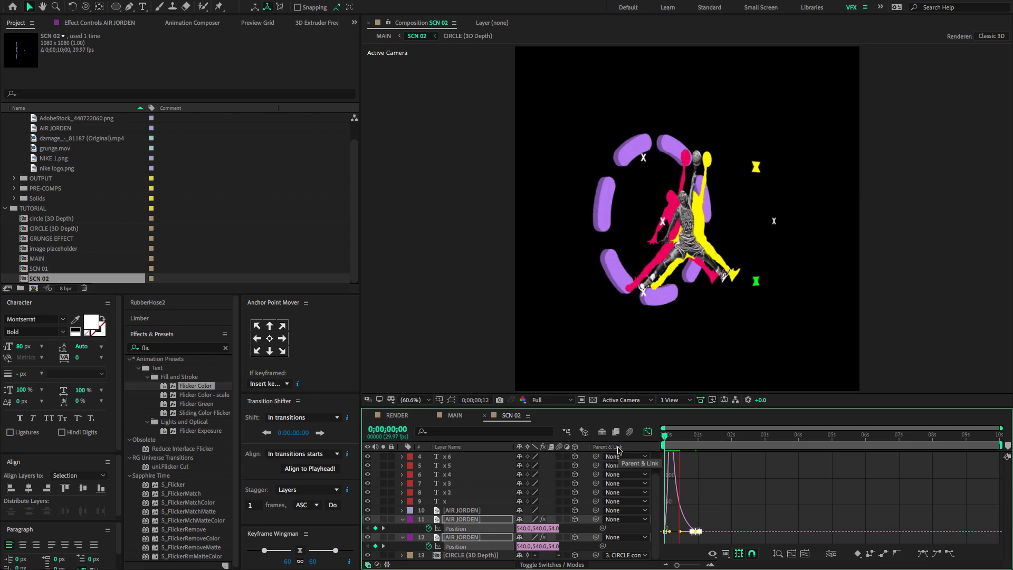
# Retime the Position keyframes of both coloured copies to about 0;00;00;17 and 0;00;01;00.
pyautogui.click(646, 433)
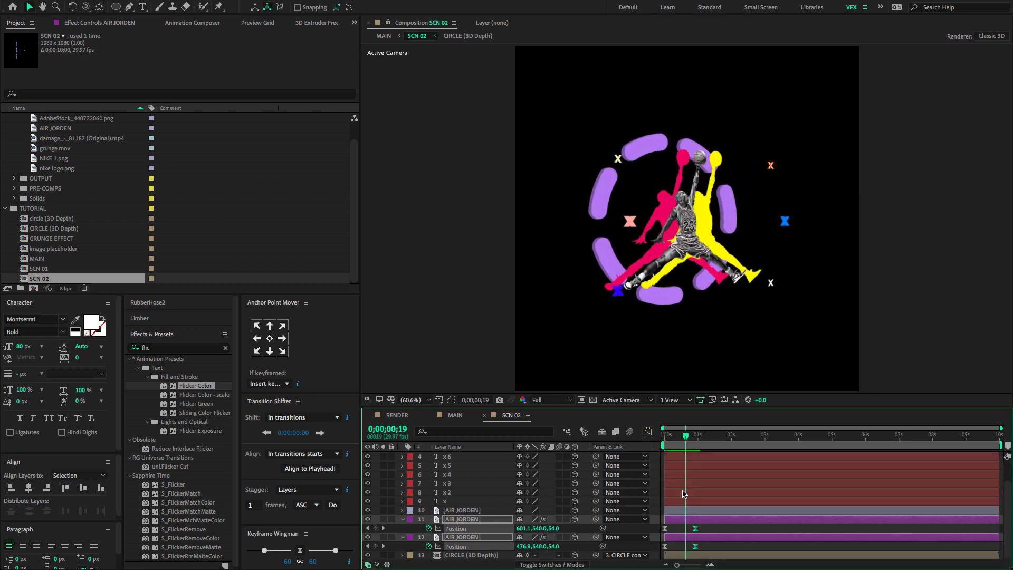
pyautogui.moveTo(711, 530)
pyautogui.mouseDown()
pyautogui.moveTo(666, 549)
pyautogui.moveTo(710, 547)
pyautogui.mouseUp()
pyautogui.click(671, 438)
pyautogui.moveTo(671, 438); pyautogui.dragTo(693, 440)
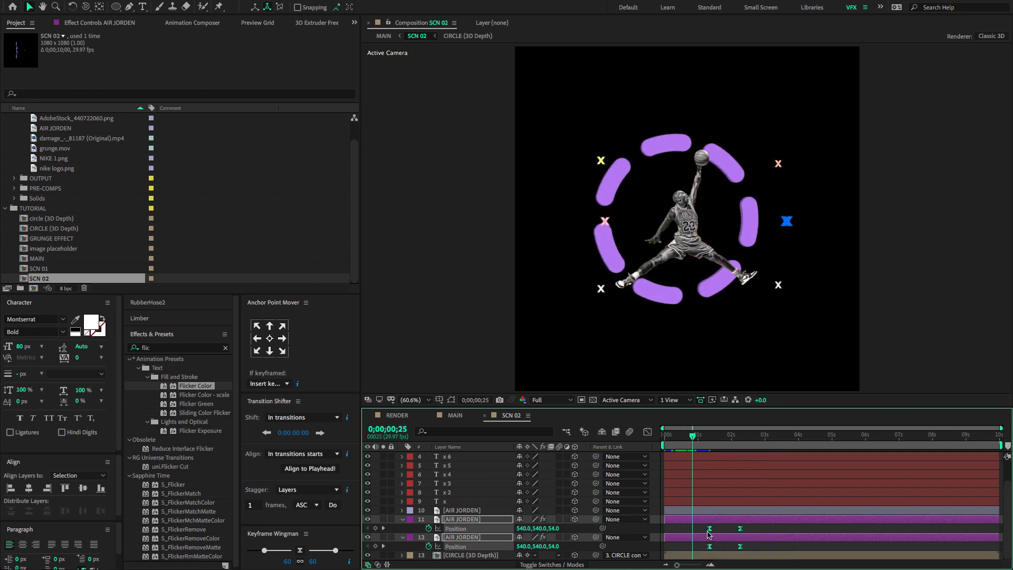
pyautogui.moveTo(691, 530); pyautogui.dragTo(684, 531)
pyautogui.moveTo(691, 438); pyautogui.dragTo(665, 438)
pyautogui.press('space')
pyautogui.moveTo(732, 527); pyautogui.dragTo(698, 547)
# Copy each coloured copy's first Position keyframe to 0;00;01;13 so it moves back behind the player.
pyautogui.press('pageup')
pyautogui.press('pageup')
pyautogui.press('pageup')
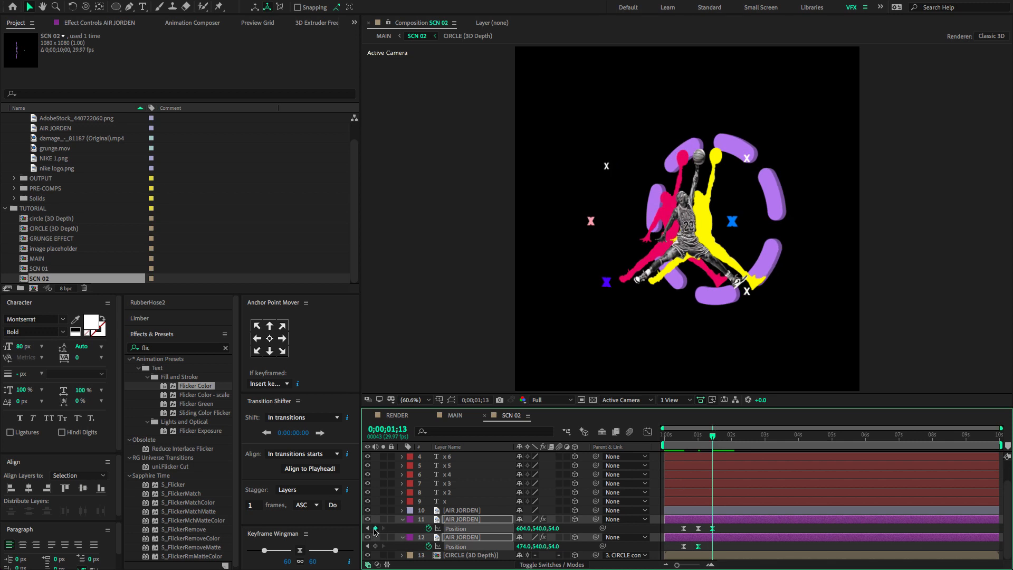
pyautogui.click(684, 529)
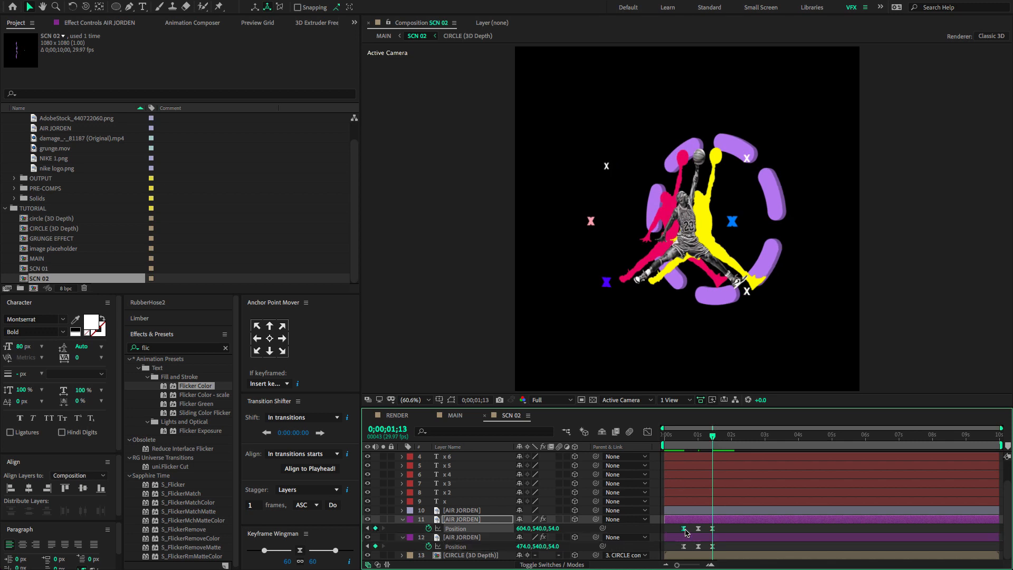
pyautogui.click(683, 546)
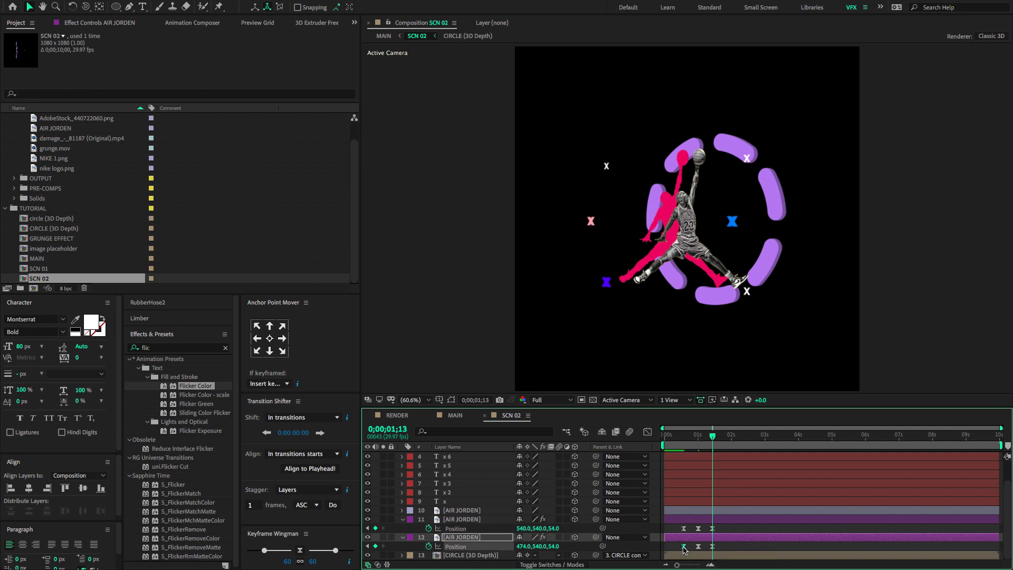
# Reshape the Position speed curves of both coloured copies with about 80% influence on the outgoing handles, and preview the result.
pyautogui.moveTo(736, 528); pyautogui.dragTo(679, 548)
pyautogui.click(647, 431)
pyautogui.moveTo(742, 518); pyautogui.dragTo(682, 534)
pyautogui.press('=')
pyautogui.press('=')
pyautogui.press('space')
pyautogui.moveTo(754, 508); pyautogui.dragTo(850, 517)
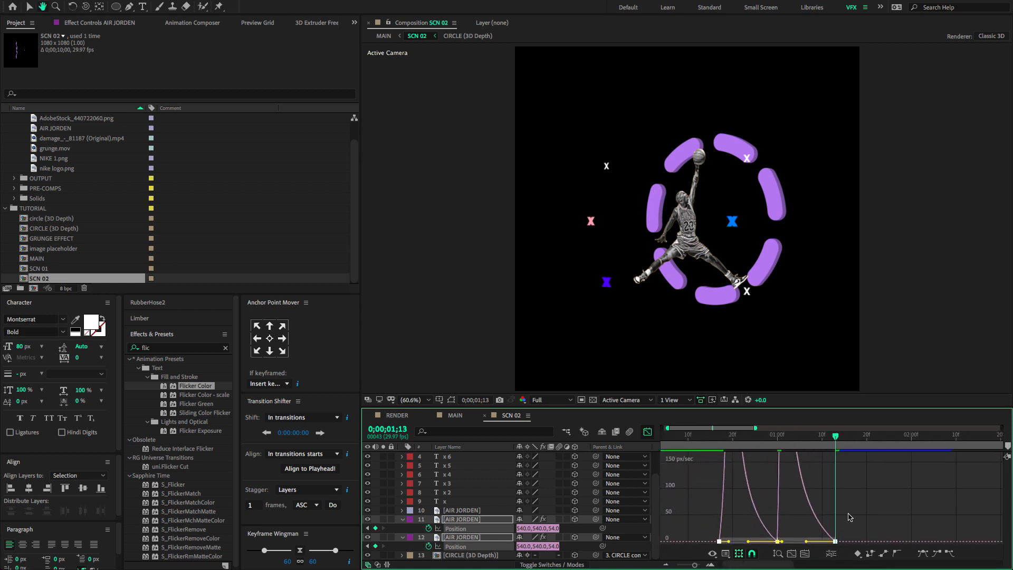
pyautogui.moveTo(729, 541); pyautogui.dragTo(754, 543)
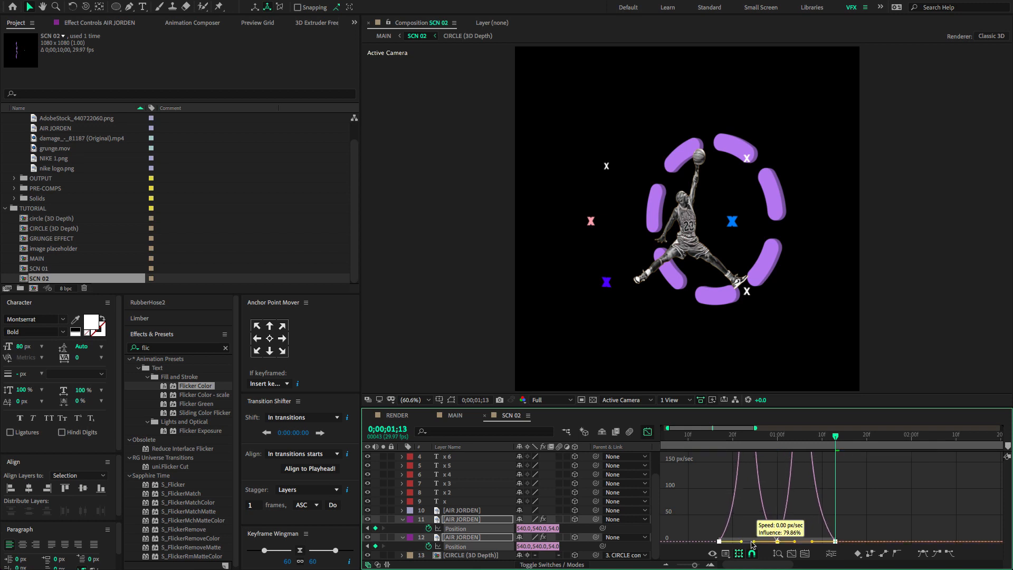
pyautogui.press('space')
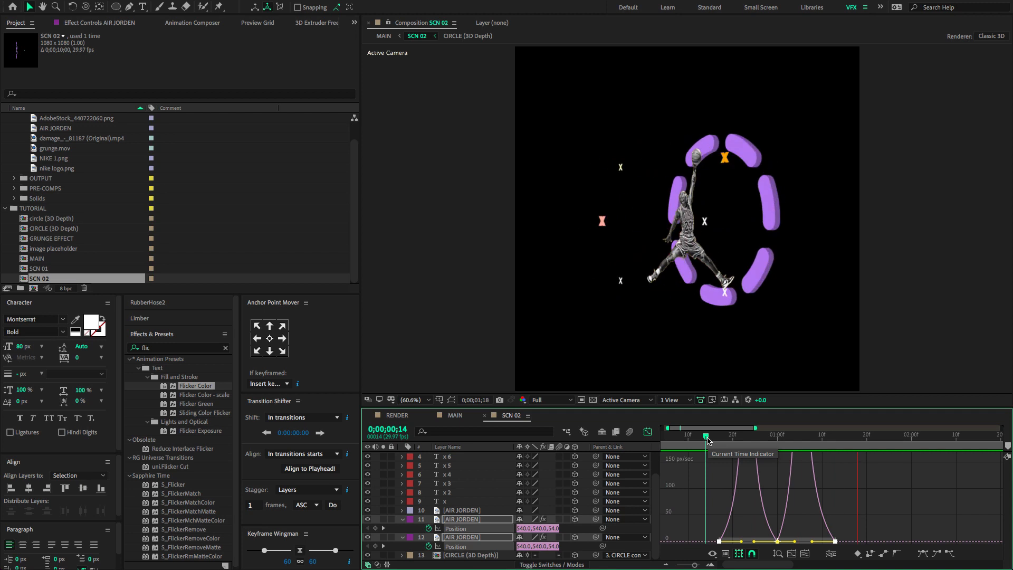
# Collapse SCN 02's layer properties, return to MAIN, and preview the sequence from the start.
pyautogui.click(648, 432)
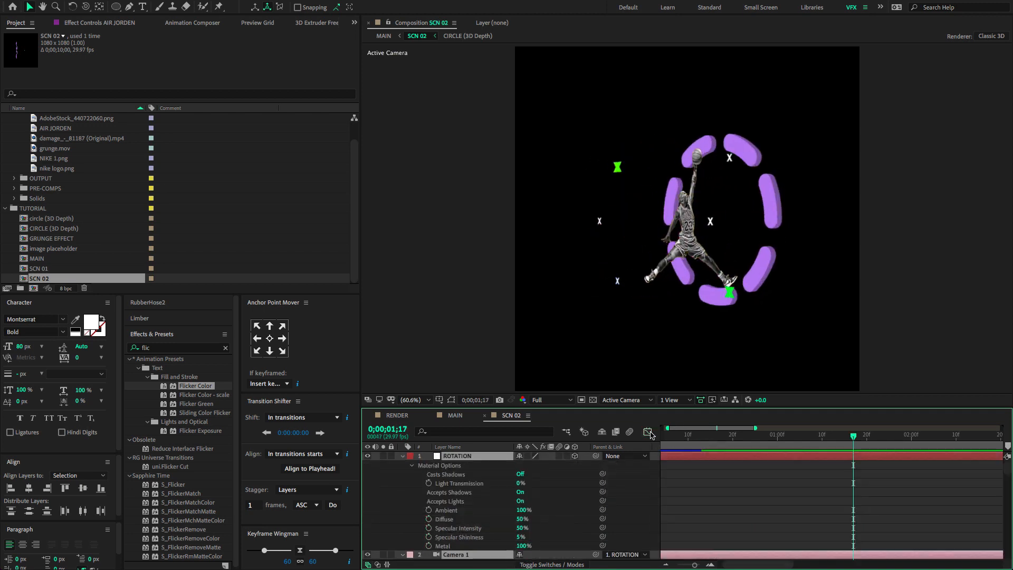
pyautogui.press('u')
pyautogui.click(454, 415)
pyautogui.press('Home')
pyautogui.press('space')
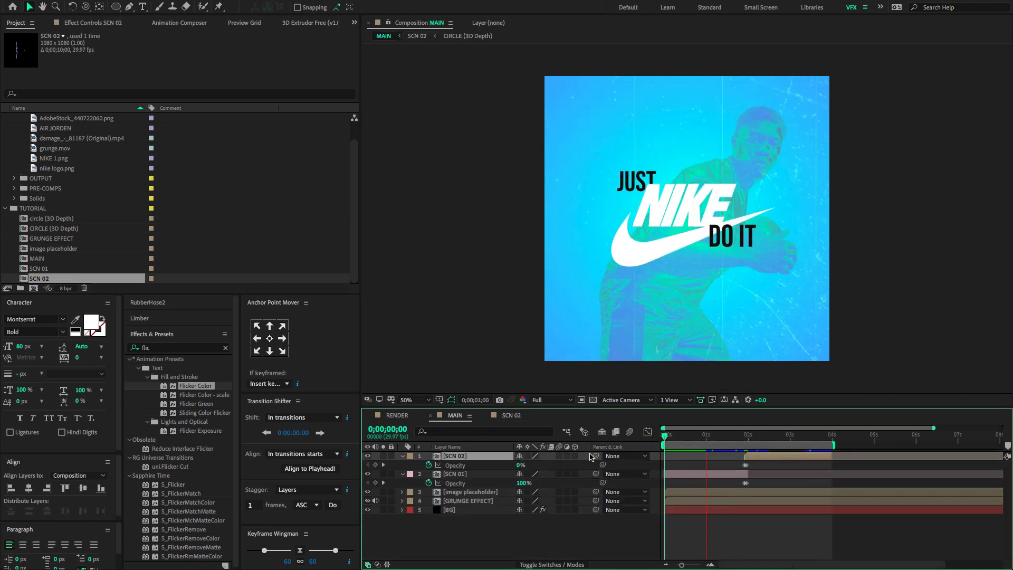
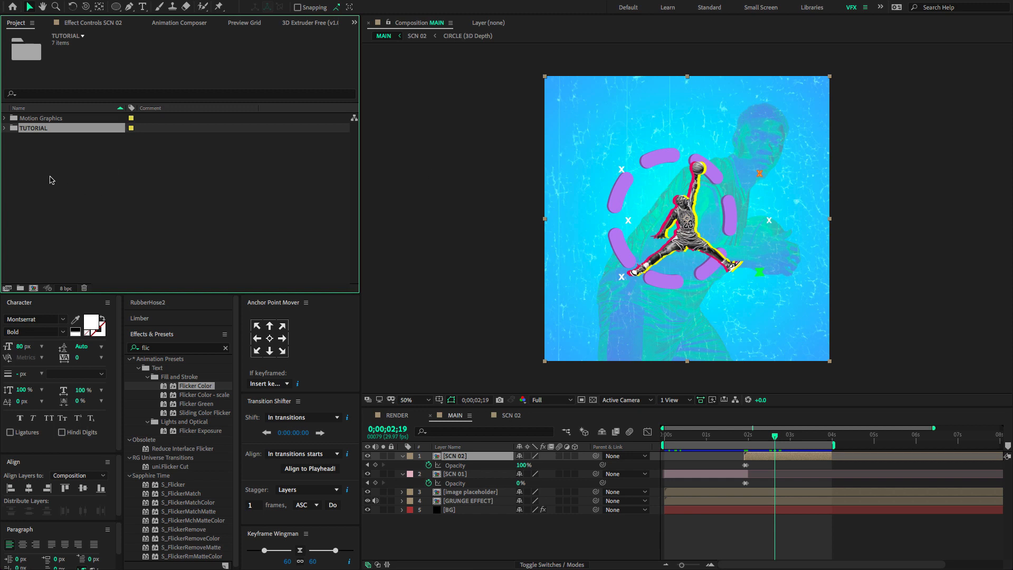
# Create a 1080 × 1080 px, 29.97 fps, 10-second composition named SCN 03 in the TUTORIAL folder.
pyautogui.click(33, 288)
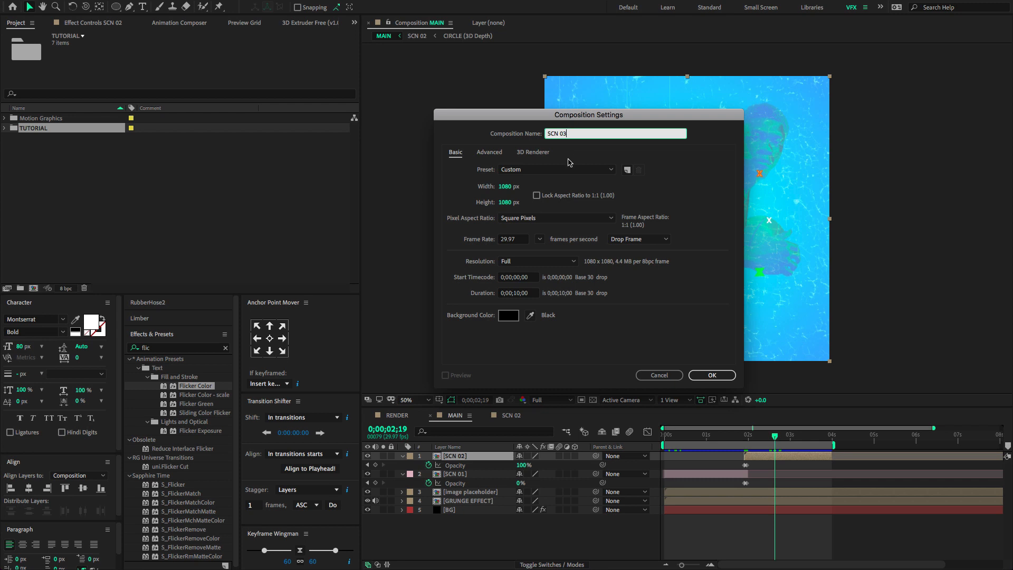
pyautogui.click(705, 377)
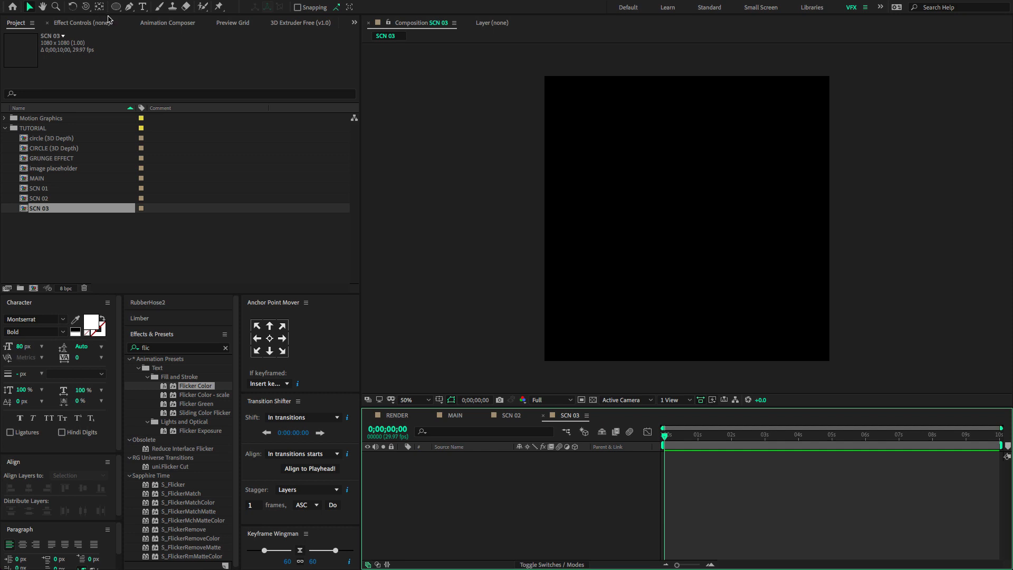
# Draw a slanted line with no fill and a purple stroke across the top of SCN 03, extending past both sides.
pyautogui.click(129, 6)
pyautogui.press(',')
pyautogui.click(285, 8)
pyautogui.press('Return')
pyautogui.click(320, 8)
pyautogui.click(466, 262)
pyautogui.click(579, 147)
pyautogui.click(786, 101)
pyautogui.click(31, 6)
# Move the line down slightly, reduce its stroke to 13 px, and centre its anchor point.
pyautogui.moveTo(688, 124); pyautogui.dragTo(690, 166)
pyautogui.moveTo(438, 8); pyautogui.dragTo(417, 7)
pyautogui.click(464, 487)
pyautogui.click(437, 458)
pyautogui.hotkey('ctrl', 'alt', 'Home')
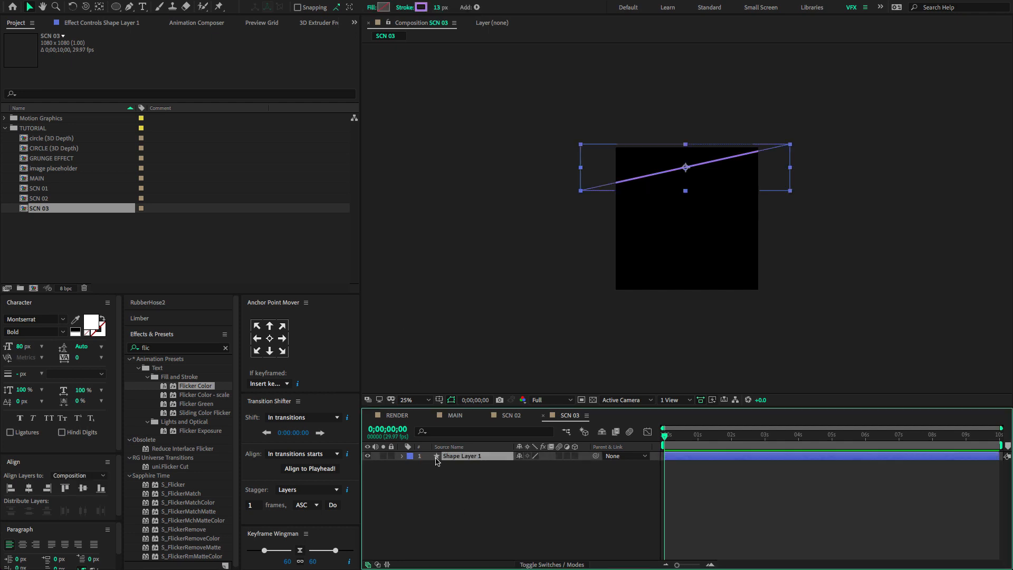
# Add a Repeater to the line's shape layer and set Copies to 80.
pyautogui.click(402, 457)
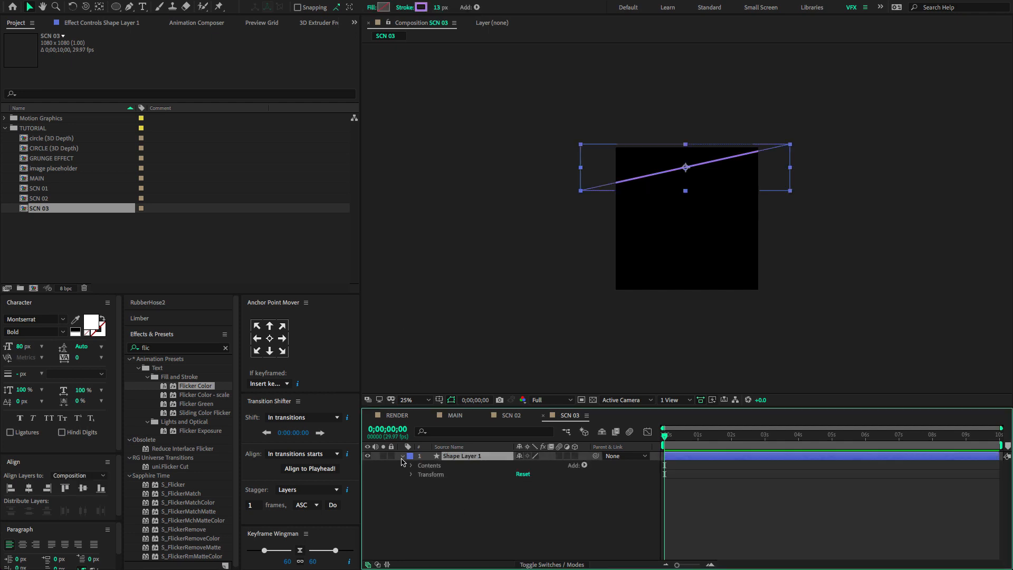
pyautogui.click(584, 465)
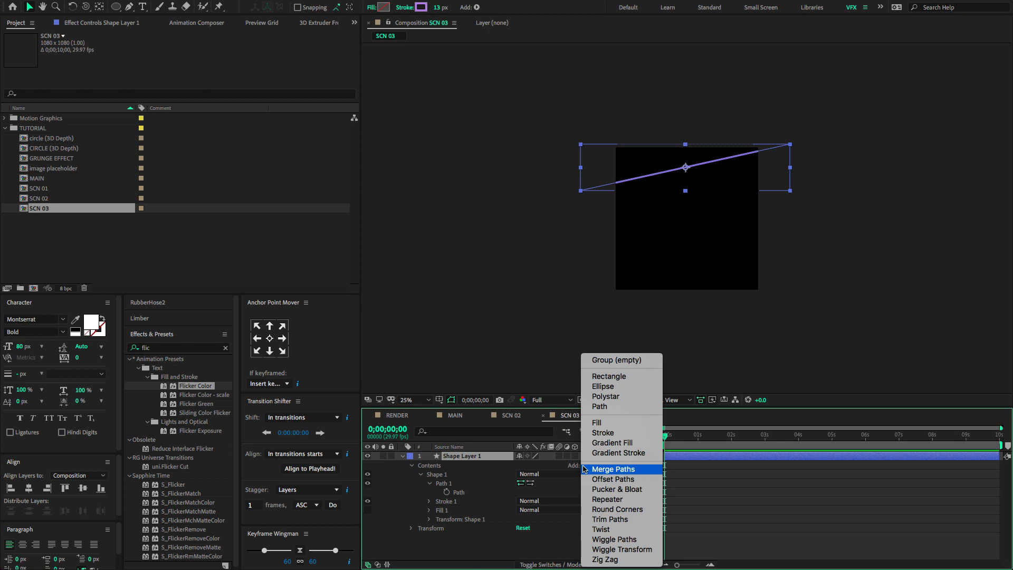
pyautogui.click(602, 500)
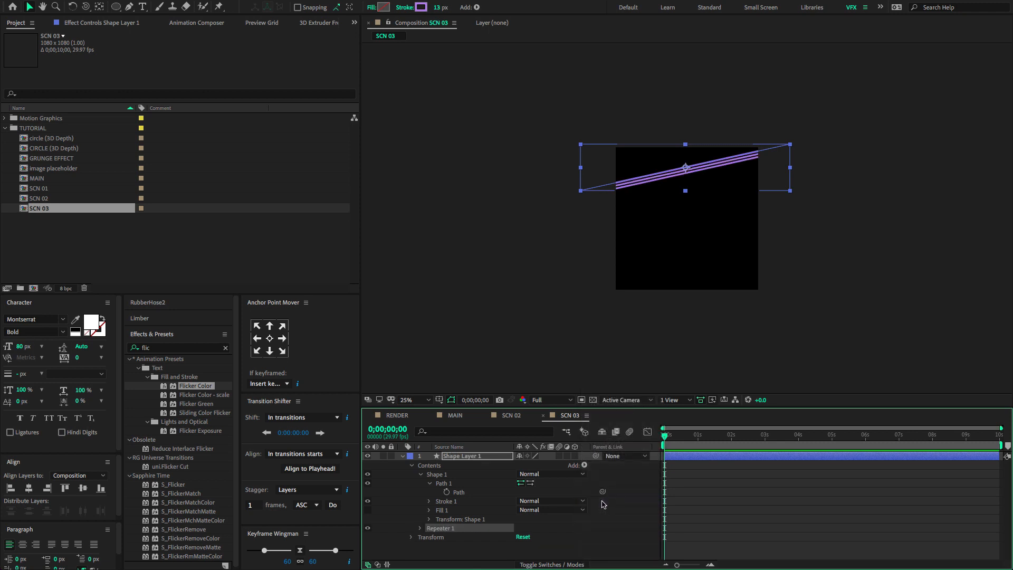
pyautogui.click(420, 529)
pyautogui.scroll(-1, 448, 529)
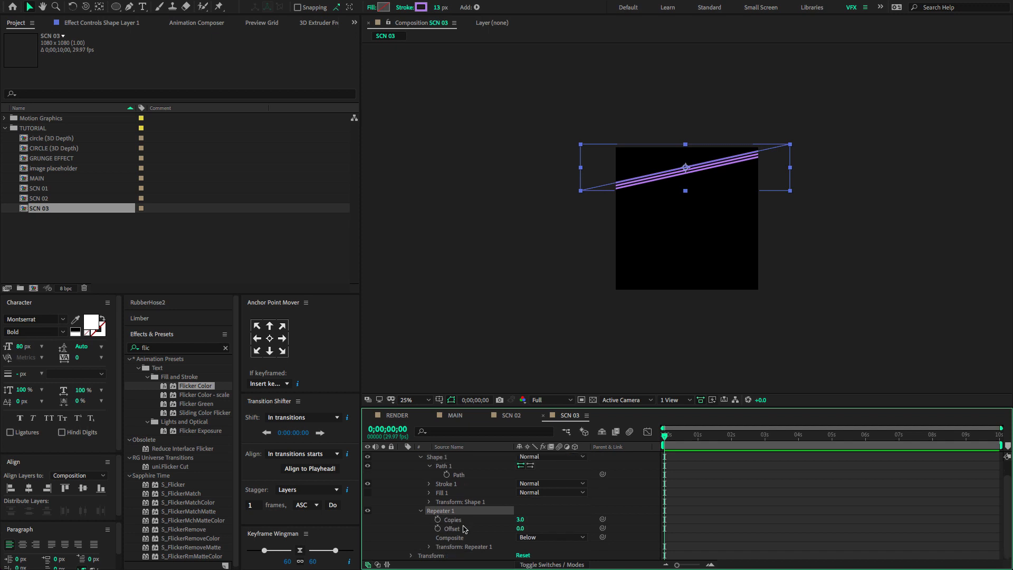
pyautogui.click(522, 520)
pyautogui.press('Return')
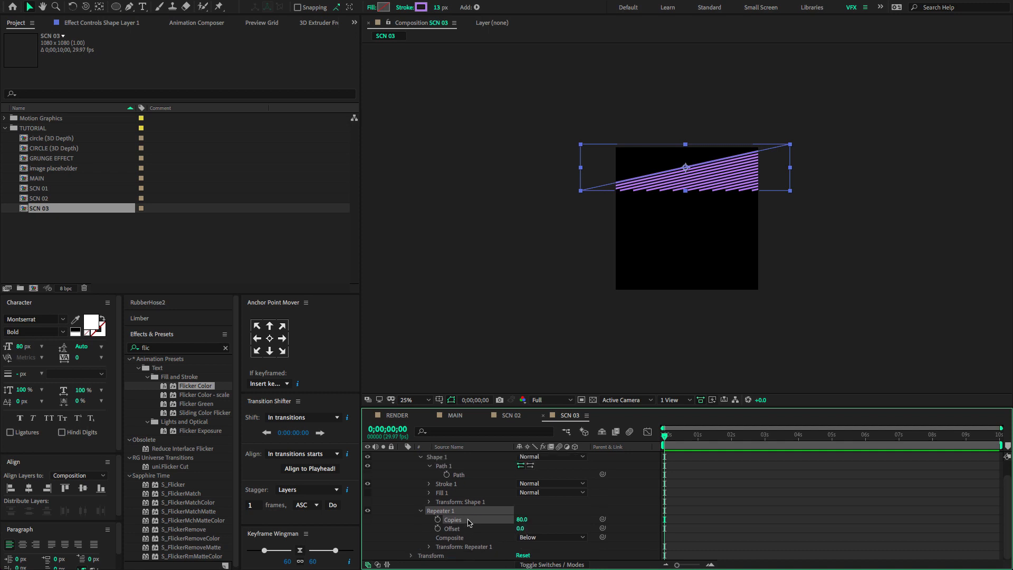
# Set the Repeater's Position to 0, 112 and move the shape above the frame so the slanted lines fill the composition.
pyautogui.click(442, 547)
pyautogui.click(429, 547)
pyautogui.scroll(-3, 477, 531)
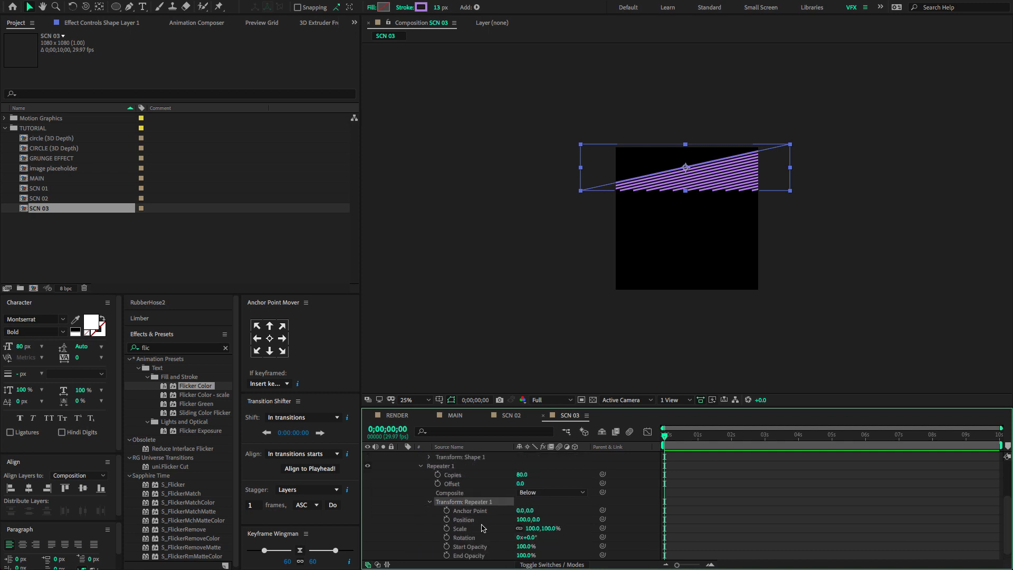
pyautogui.click(521, 510)
pyautogui.write('0')
pyautogui.click(530, 510)
pyautogui.write('100')
pyautogui.press('Return')
pyautogui.moveTo(681, 178); pyautogui.dragTo(702, 133)
pyautogui.moveTo(533, 510); pyautogui.dragTo(562, 515)
pyautogui.scroll(2, 464, 495)
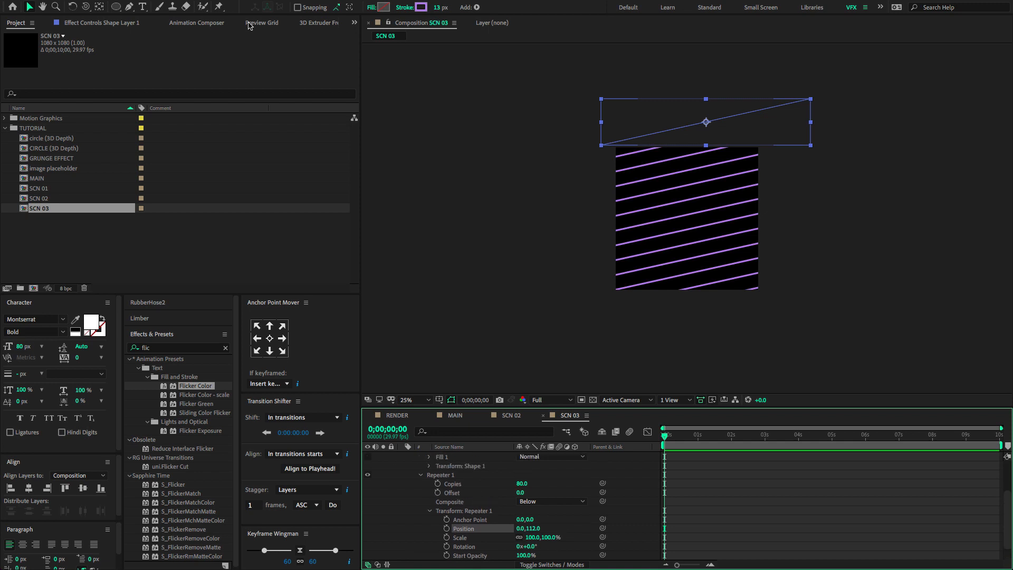
# Change the repeated lines' stroke colour to a saturated orange.
pyautogui.click(420, 7)
pyautogui.click(267, 323)
pyautogui.moveTo(266, 326); pyautogui.dragTo(267, 328)
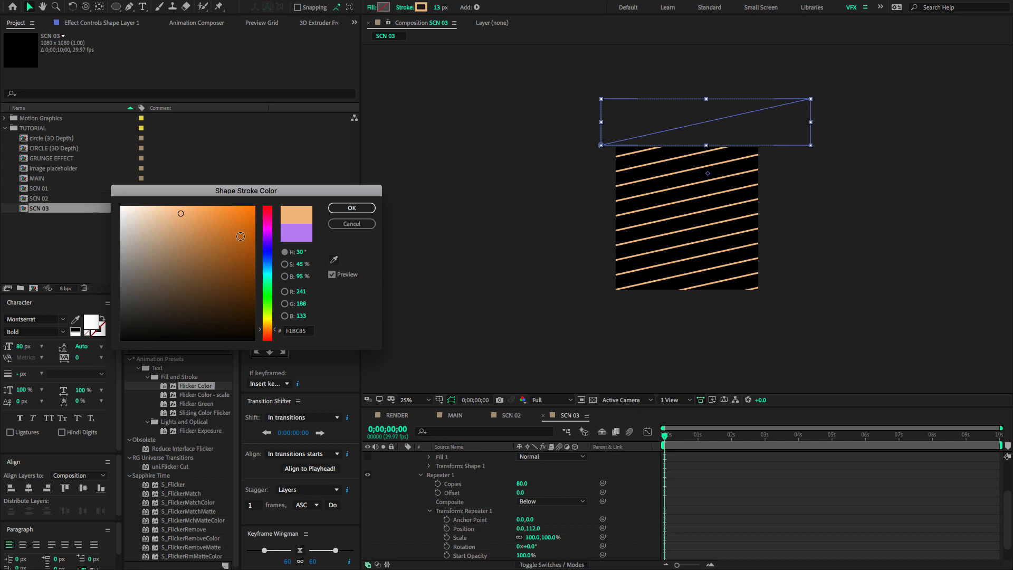
pyautogui.click(240, 215)
pyautogui.click(352, 208)
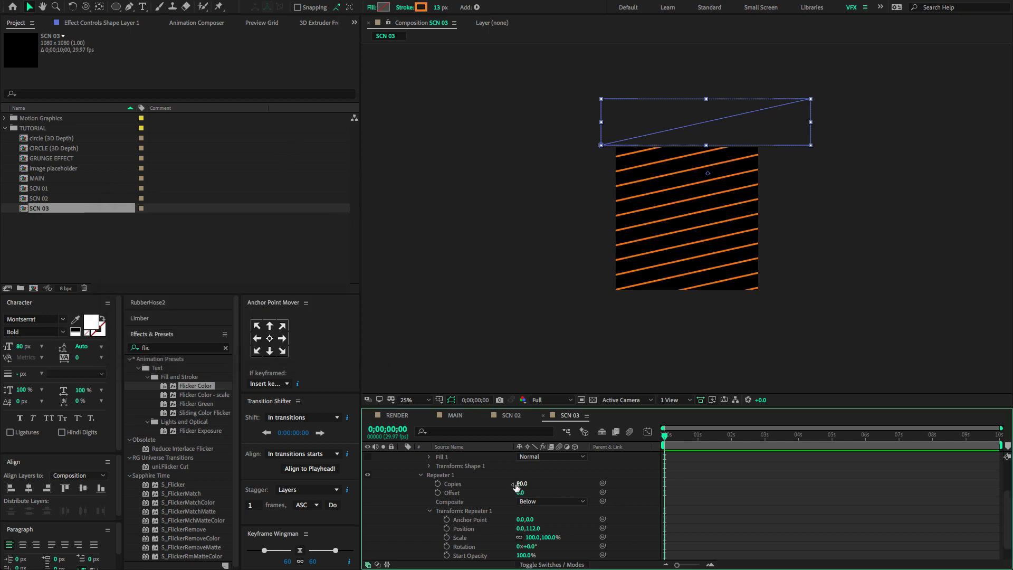
# Apply the Stylize Glow effect to Shape Layer 1 with Glow Radius 20 and Glow Threshold about 70%.
pyautogui.scroll(3, 517, 487)
pyautogui.press('u')
pyautogui.click(177, 349)
pyautogui.hotkey('ctrl', 'a')
pyautogui.write('glow')
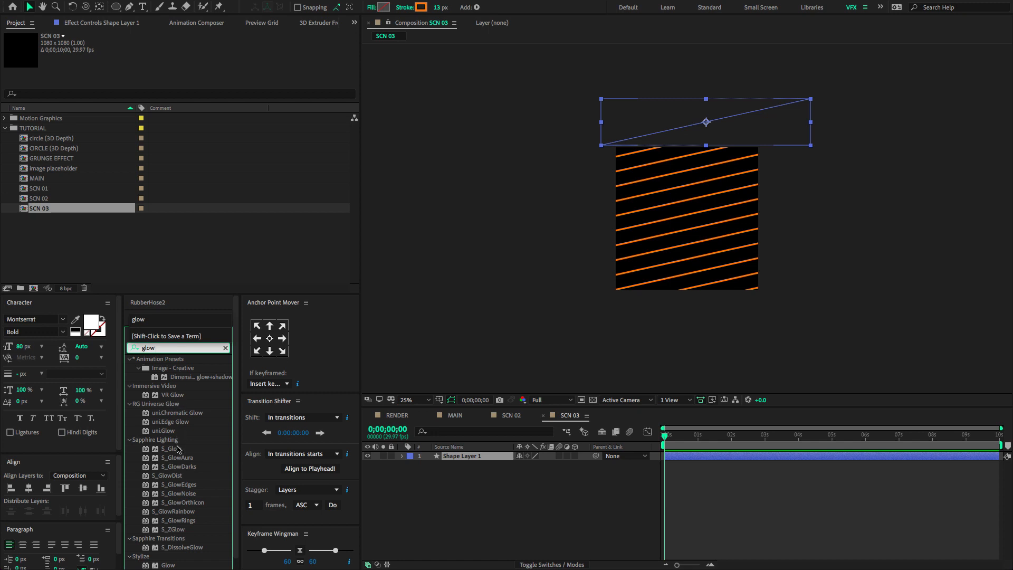
pyautogui.moveTo(168, 554); pyautogui.dragTo(479, 459)
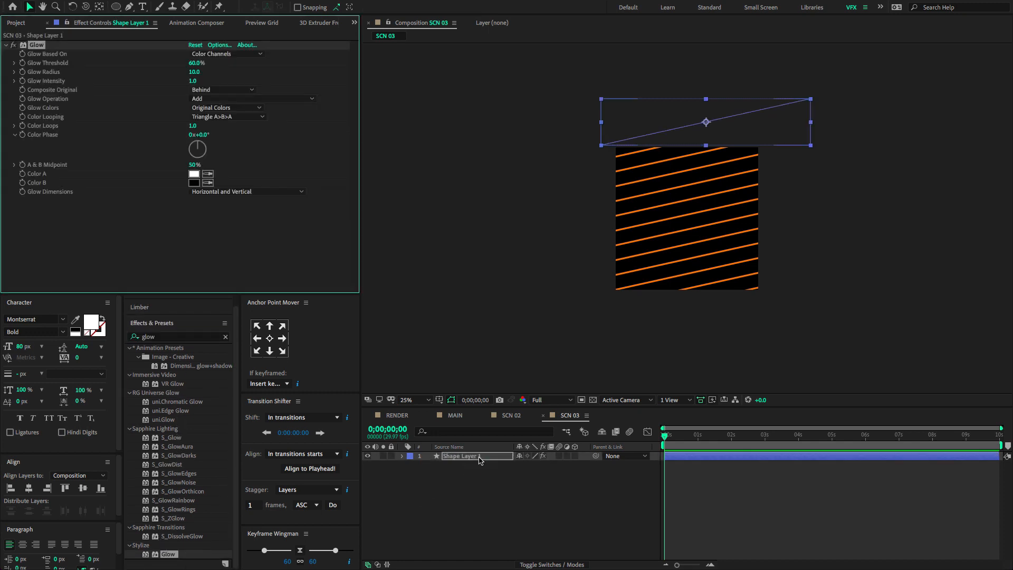
pyautogui.moveTo(196, 72); pyautogui.dragTo(207, 64)
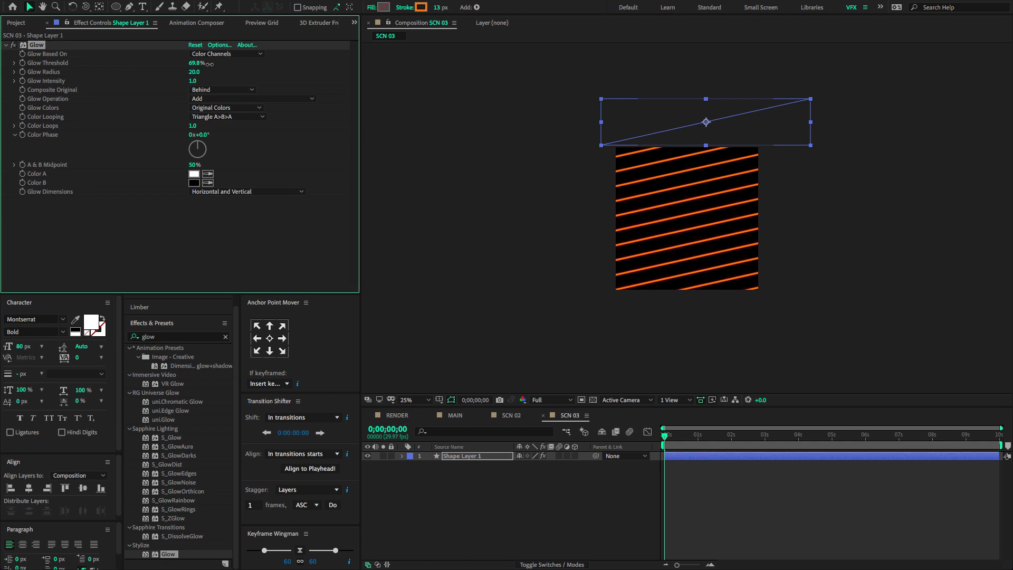
# Apply the Distort Turbulent Displace effect to Shape Layer 1 and place it above Glow in the effect order.
pyautogui.click(456, 536)
pyautogui.click(6, 45)
pyautogui.click(190, 336)
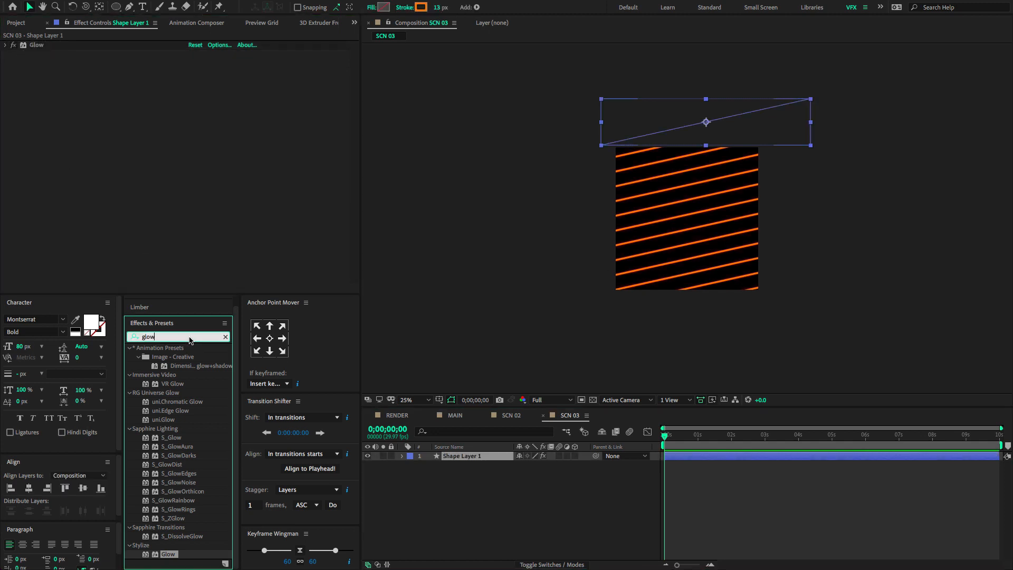
pyautogui.write('turbul')
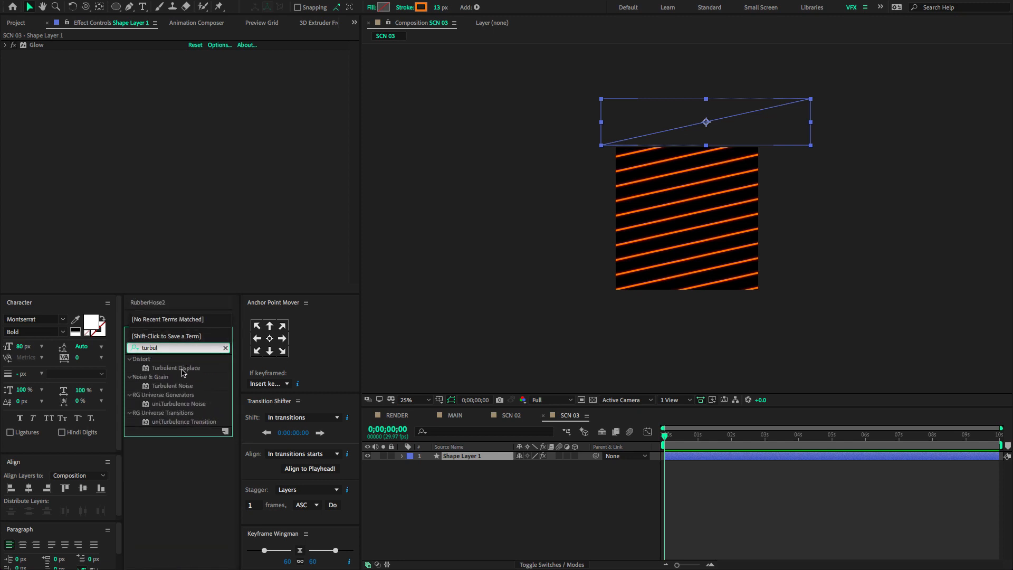
pyautogui.moveTo(182, 372)
pyautogui.mouseDown()
pyautogui.moveTo(430, 434)
pyautogui.moveTo(460, 461)
pyautogui.mouseUp()
pyautogui.moveTo(37, 54); pyautogui.dragTo(35, 45)
# Set Turbulent Displace's Amount to 38 and Size to 85 so the orange lines form smooth waves.
pyautogui.click(195, 62)
pyautogui.write('60')
pyautogui.press('Return')
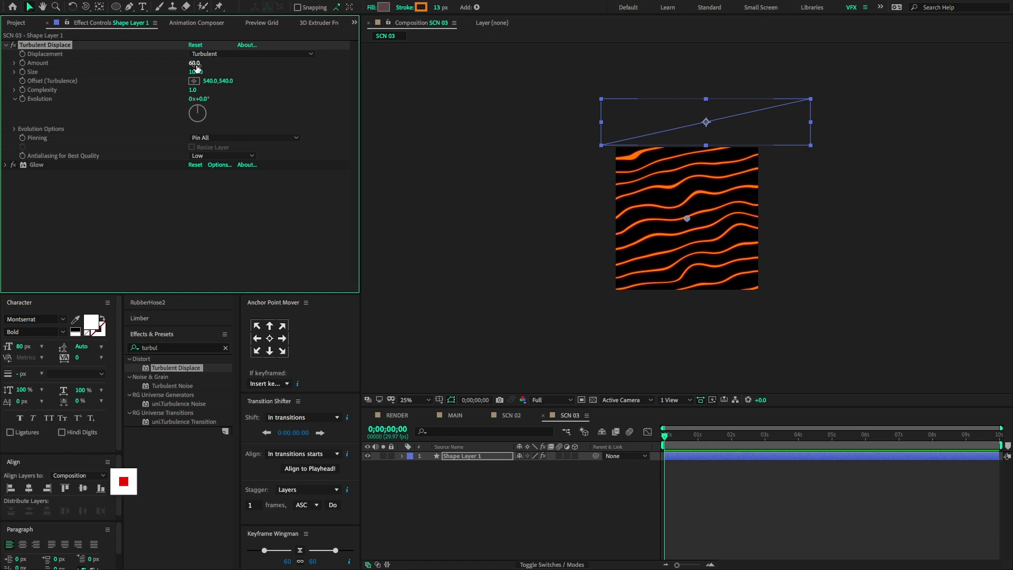
pyautogui.click(196, 71)
pyautogui.write('30')
pyautogui.press('Return')
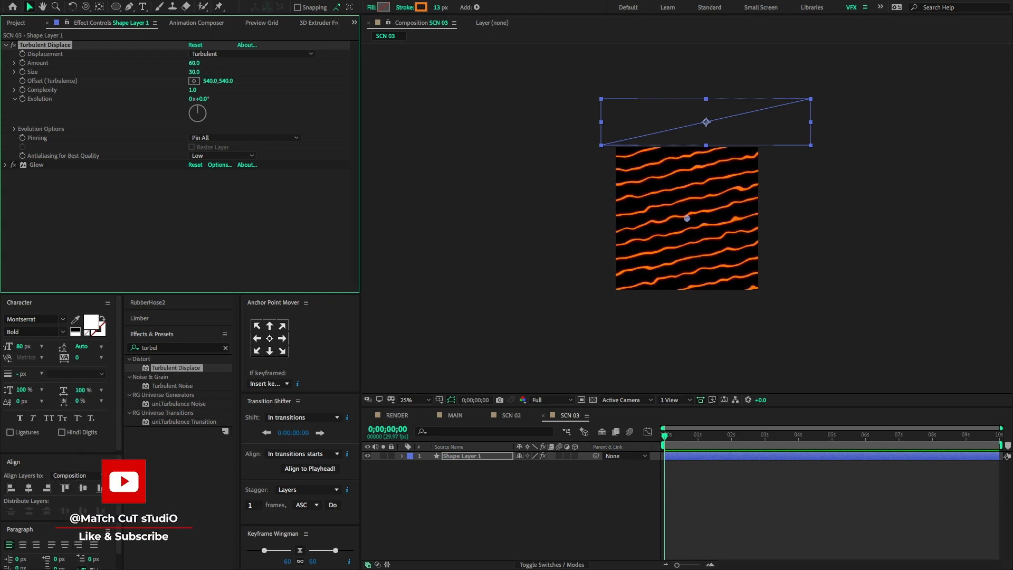
pyautogui.moveTo(195, 72)
pyautogui.mouseDown()
pyautogui.moveTo(224, 66)
pyautogui.moveTo(170, 63)
pyautogui.moveTo(178, 62)
pyautogui.mouseUp()
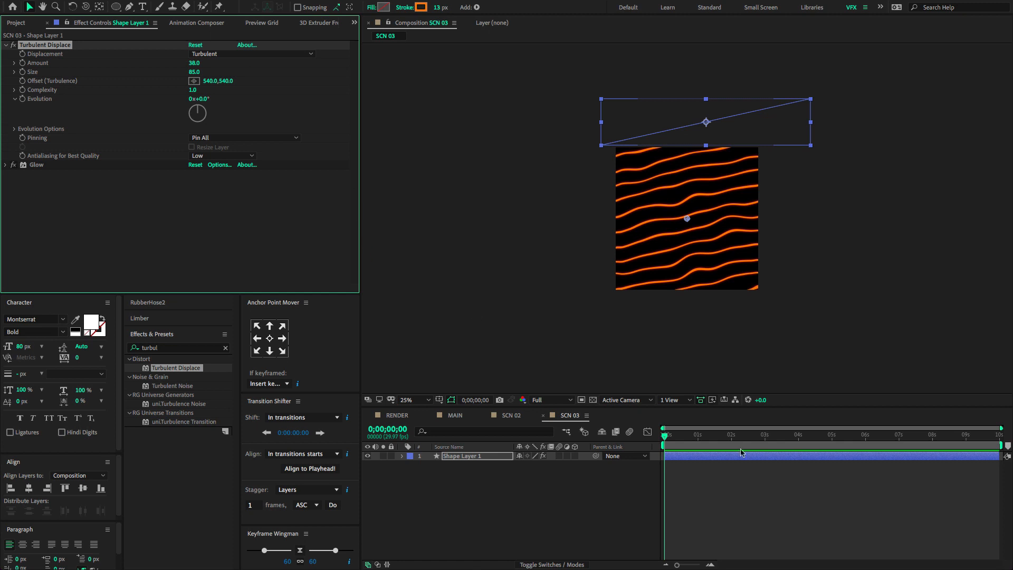
# Add the expression time*200 to Turbulent Displace's Evolution and preview the moving lines from the start.
pyautogui.keyDown('alt'); pyautogui.click(22, 100); pyautogui.keyUp('alt')
pyautogui.write('t')
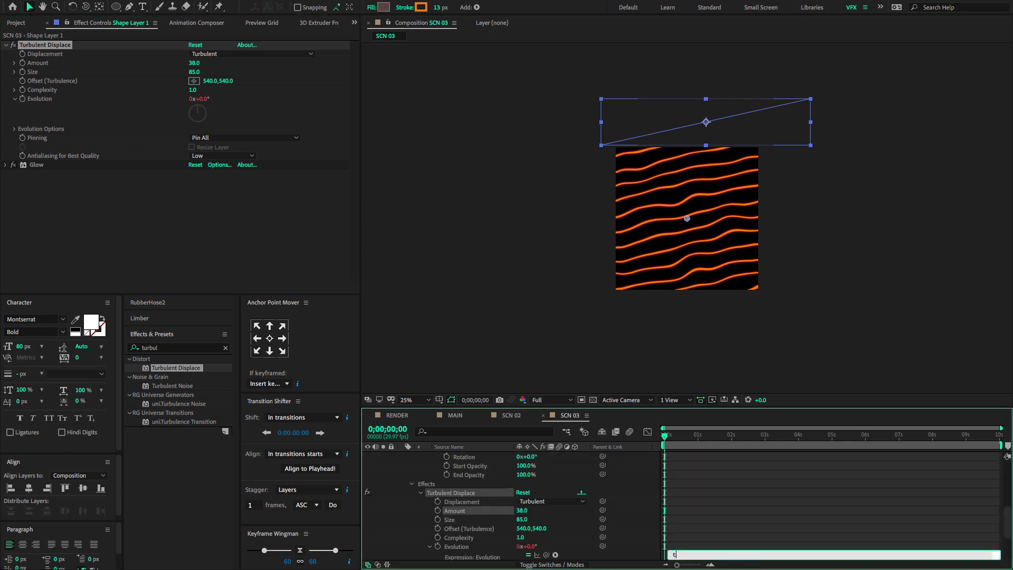
pyautogui.write('ime*200')
pyautogui.click(638, 557)
pyautogui.press('Home')
pyautogui.press('space')
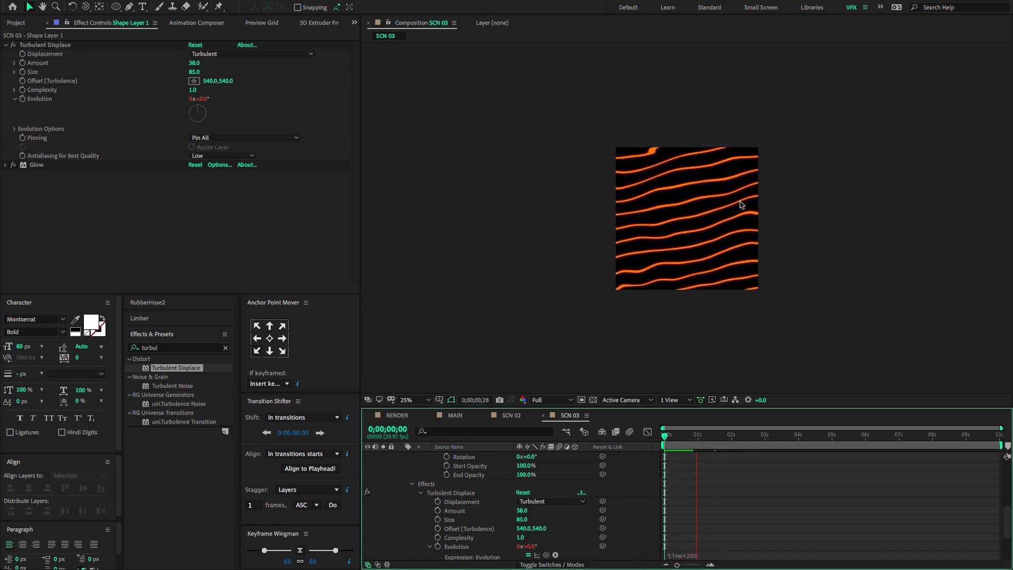
pyautogui.press('space')
pyautogui.press('u')
# Pre-compose Shape Layer 1 as LINE SJAPE ANIMATED, moving all attributes into the new composition.
pyautogui.click(451, 457)
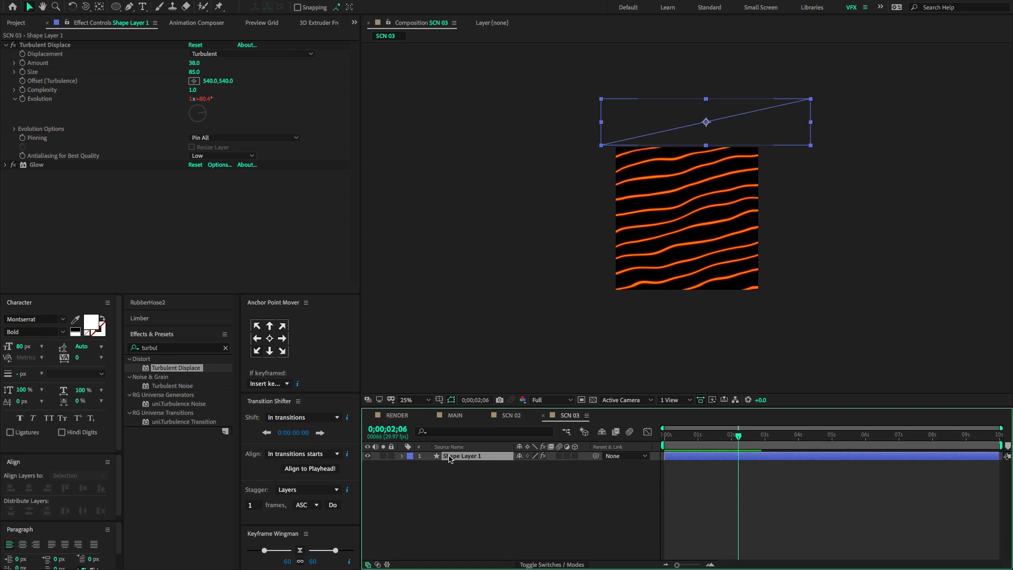
pyautogui.rightClick(473, 457)
pyautogui.click(511, 523)
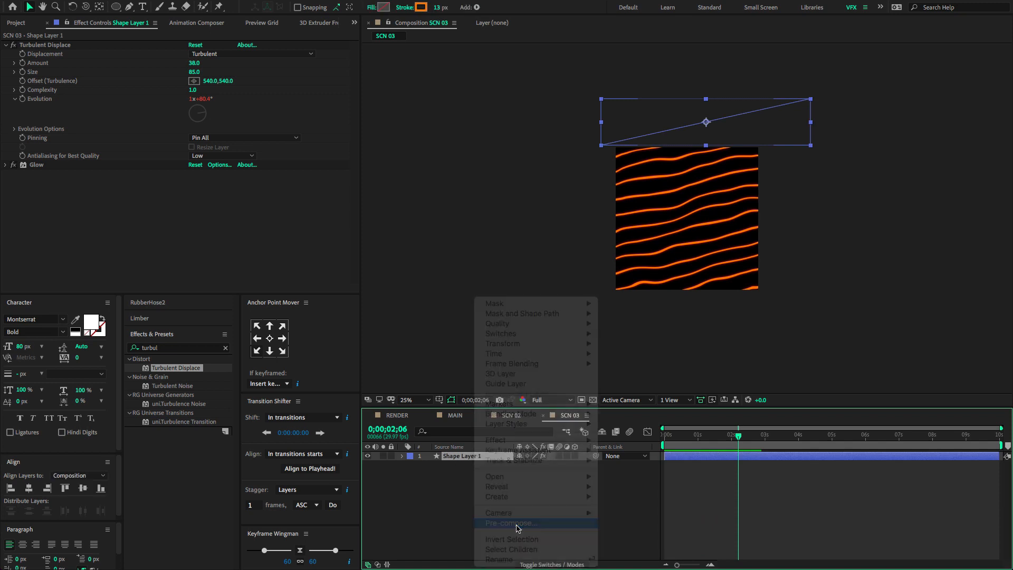
pyautogui.write('LINE SJAPE ANIMATED')
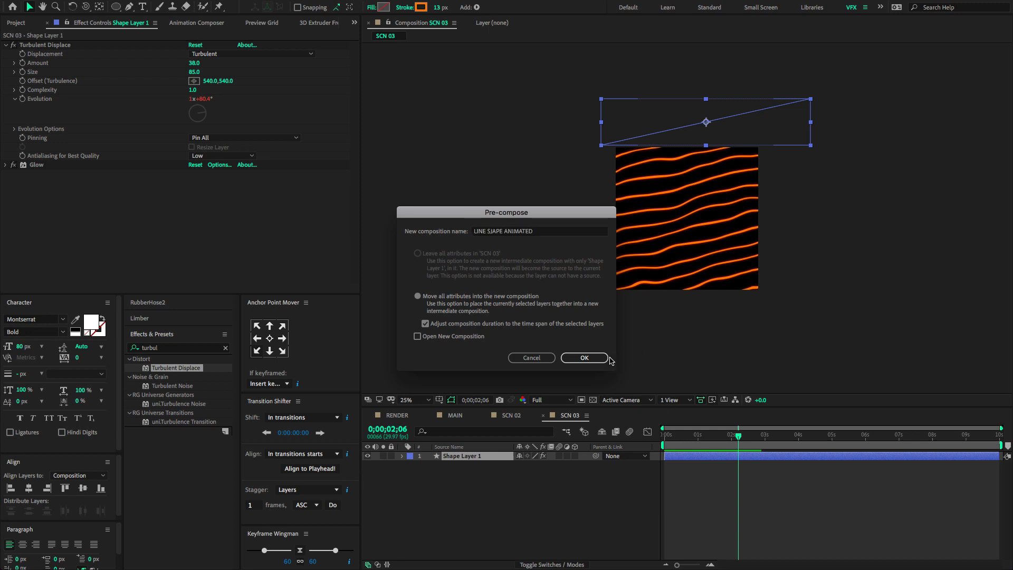
pyautogui.click(584, 358)
pyautogui.press('capslock')
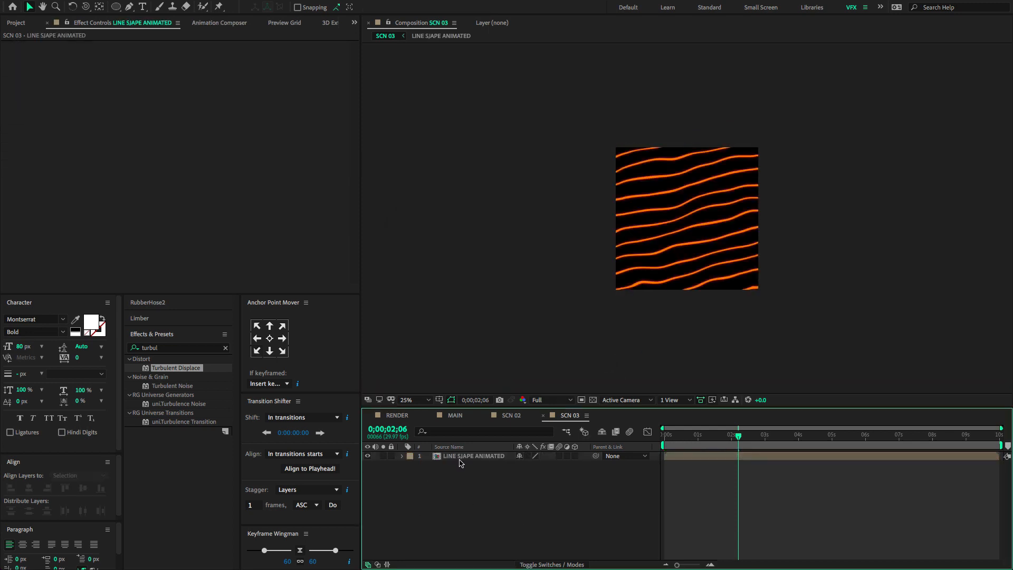
# Duplicate the LINE SJAPE ANIMATED layer, and hide and lock both copies.
pyautogui.click(461, 457)
pyautogui.hotkey('ctrl', 'd')
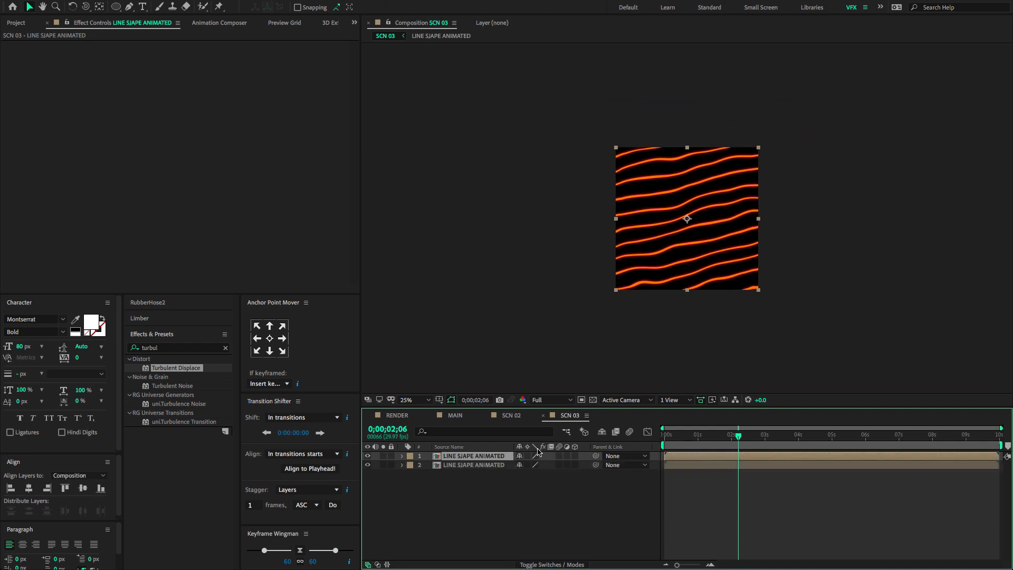
pyautogui.moveTo(513, 516); pyautogui.dragTo(438, 450)
pyautogui.click(368, 465)
pyautogui.click(391, 465)
pyautogui.press('.')
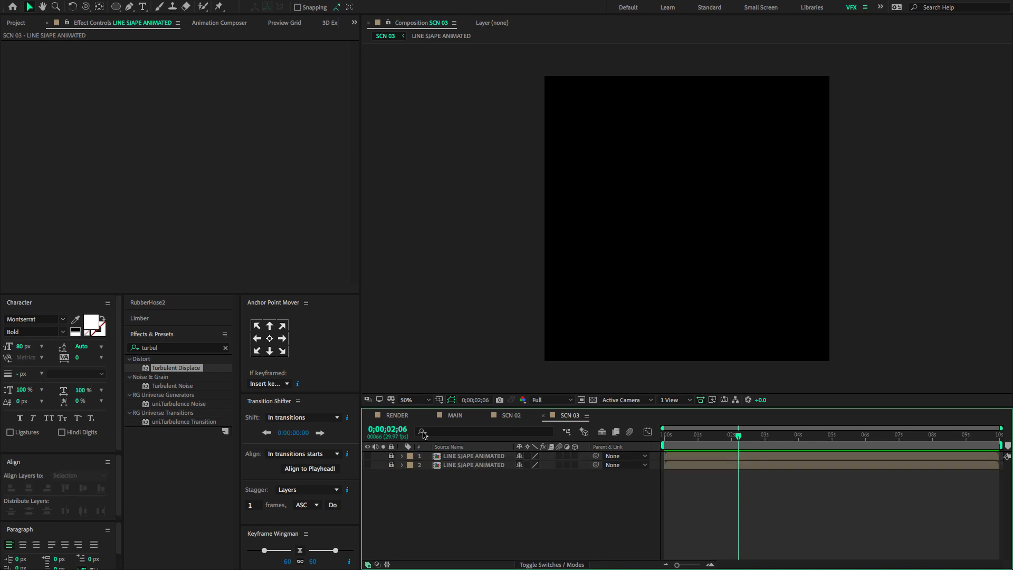
# Place NIKE 1.png from the ASSETS folder into the SCN 03 composition.
pyautogui.click(16, 23)
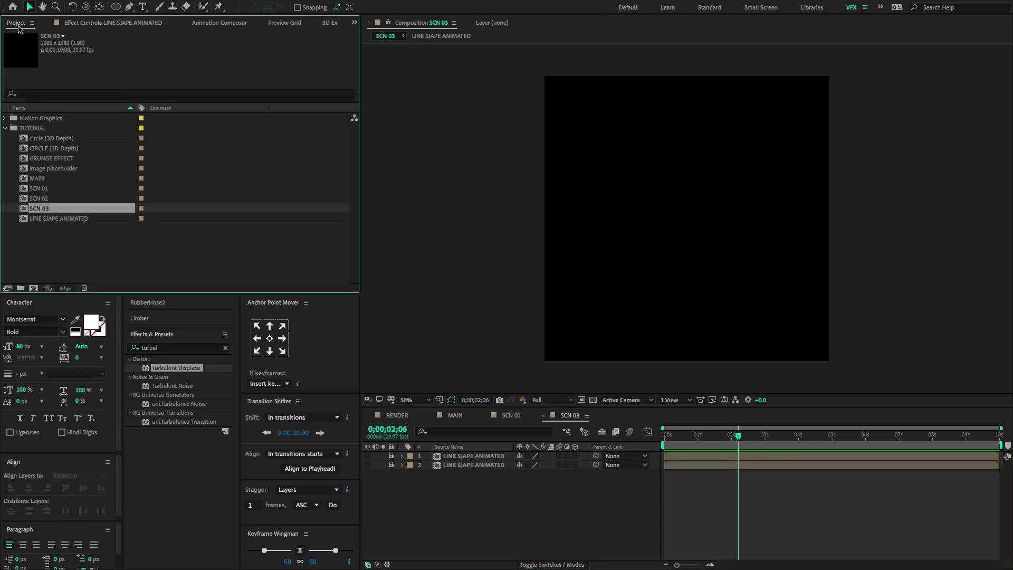
pyautogui.click(6, 128)
pyautogui.click(5, 119)
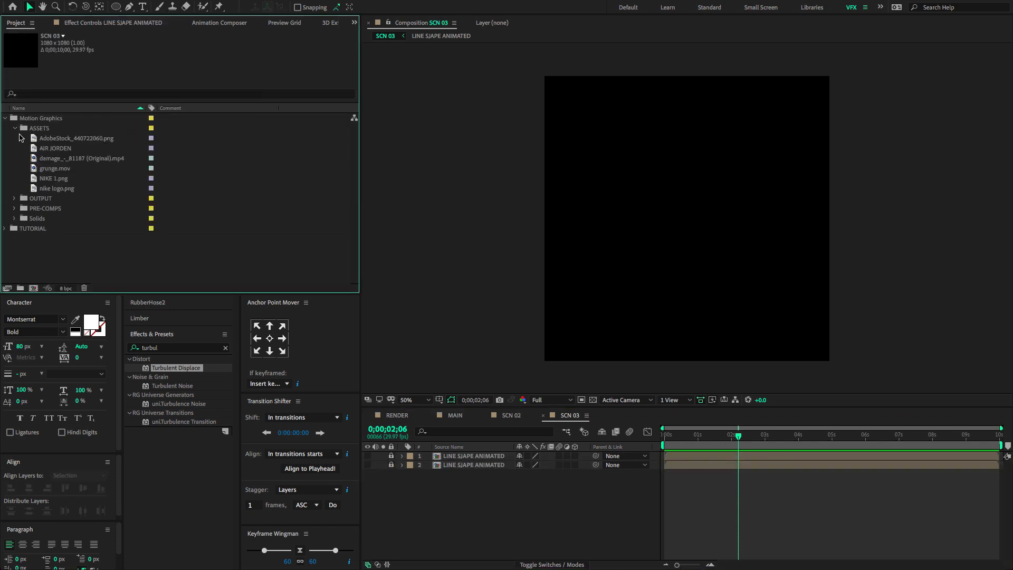
pyautogui.click(39, 182)
pyautogui.moveTo(32, 179); pyautogui.dragTo(652, 202)
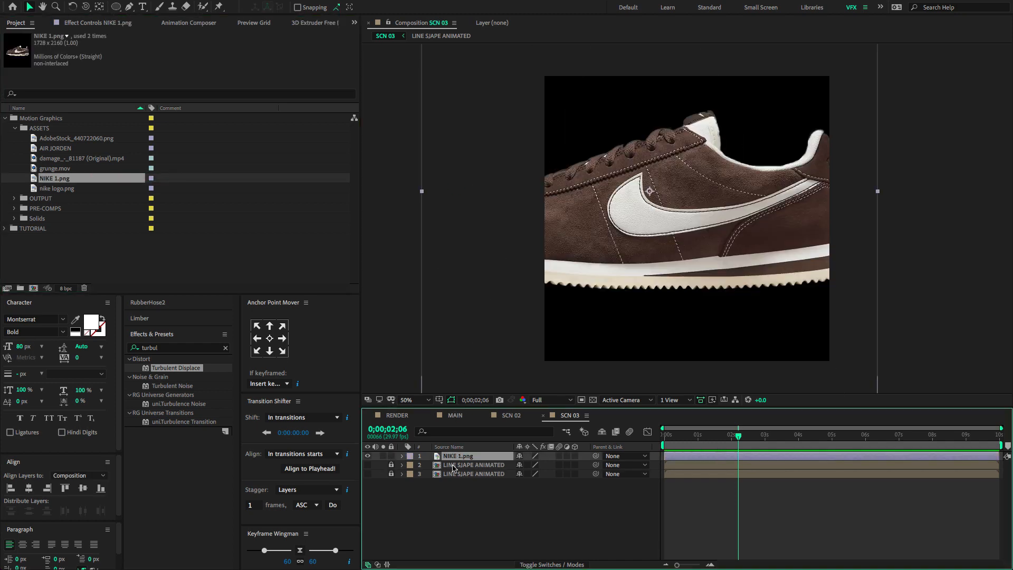
# Centre NIKE 1.png horizontally and vertically in the composition and scale it to 20%.
pyautogui.click(28, 487)
pyautogui.click(83, 488)
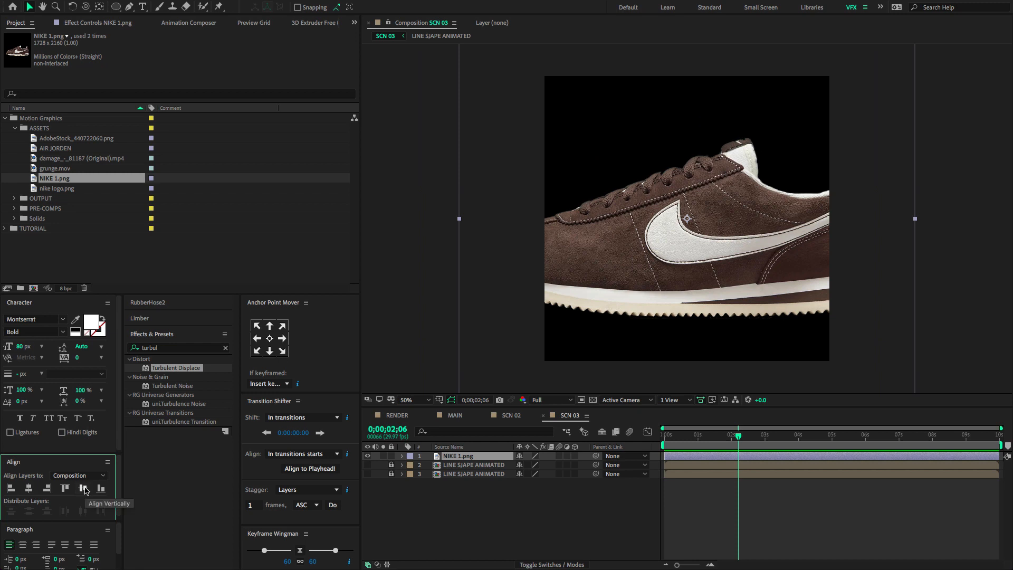
pyautogui.press('s')
pyautogui.moveTo(535, 465); pyautogui.dragTo(513, 475)
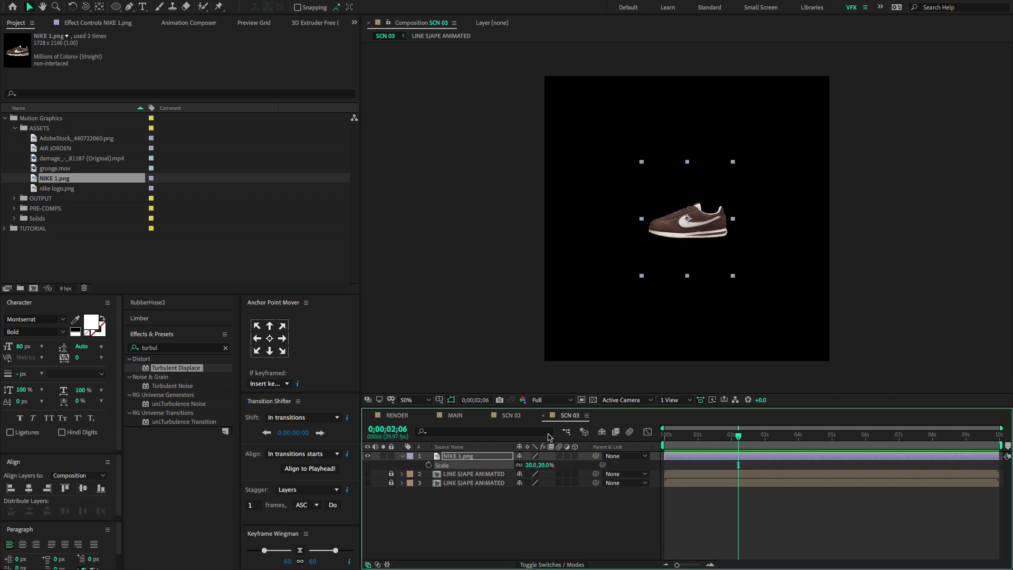
pyautogui.click(401, 458)
# Add a new camera layer to SCN 03.
pyautogui.rightClick(479, 493)
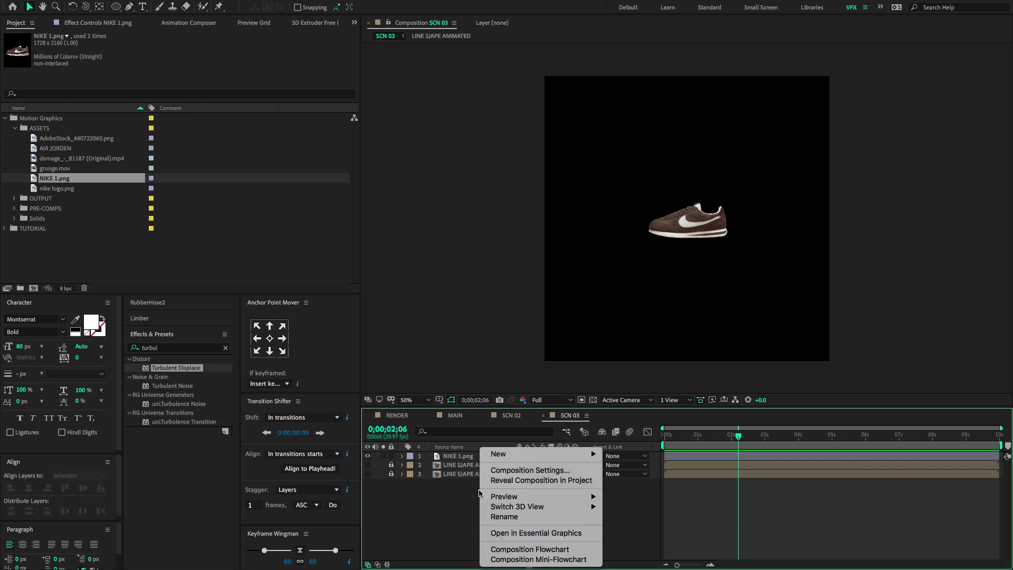
pyautogui.moveTo(507, 454)
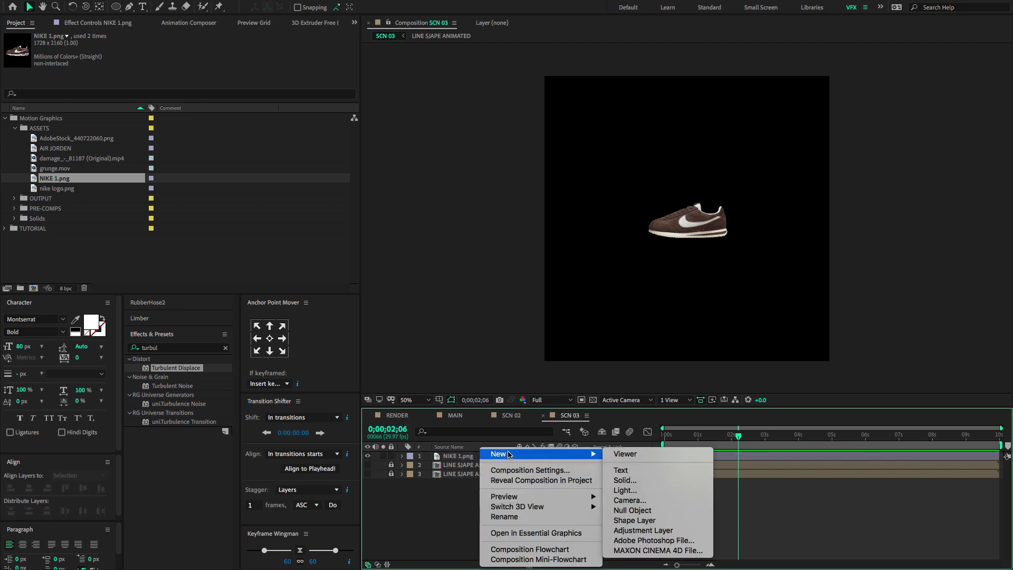
pyautogui.click(638, 500)
pyautogui.click(667, 402)
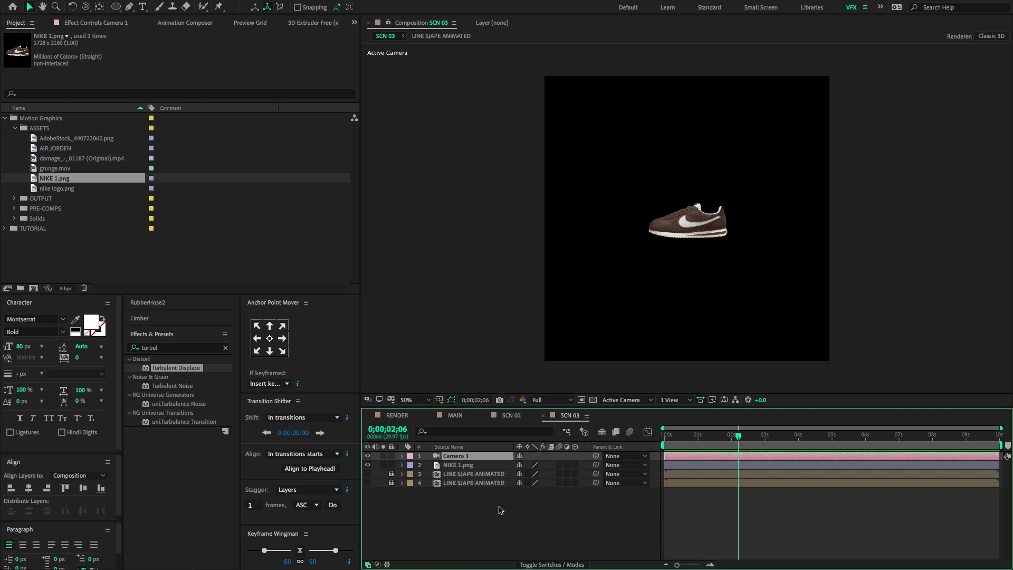
# Add a null object named ROTATION and parent Camera 1 to it.
pyautogui.rightClick(498, 509)
pyautogui.moveTo(515, 456)
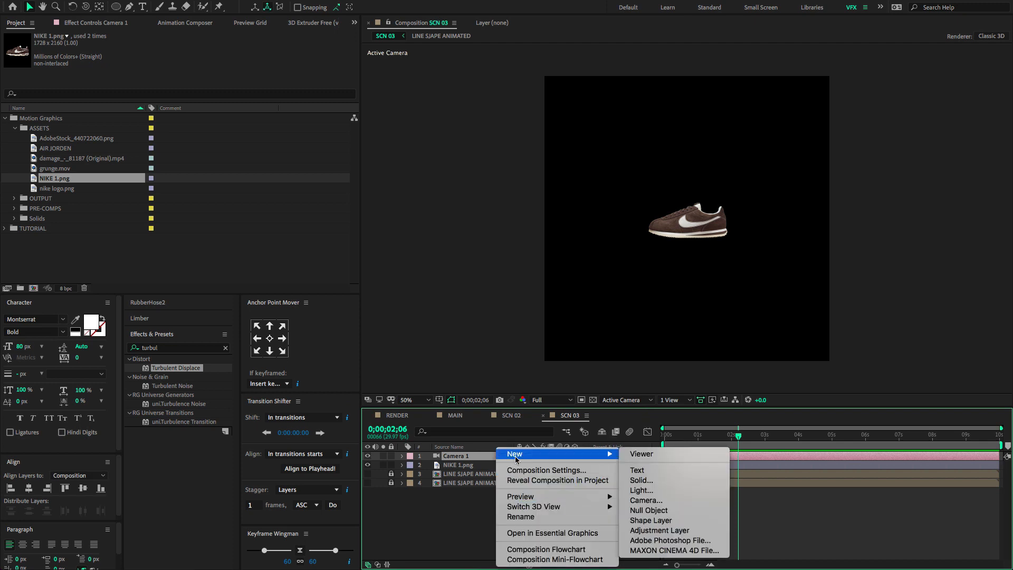
pyautogui.click(648, 510)
pyautogui.press('Return')
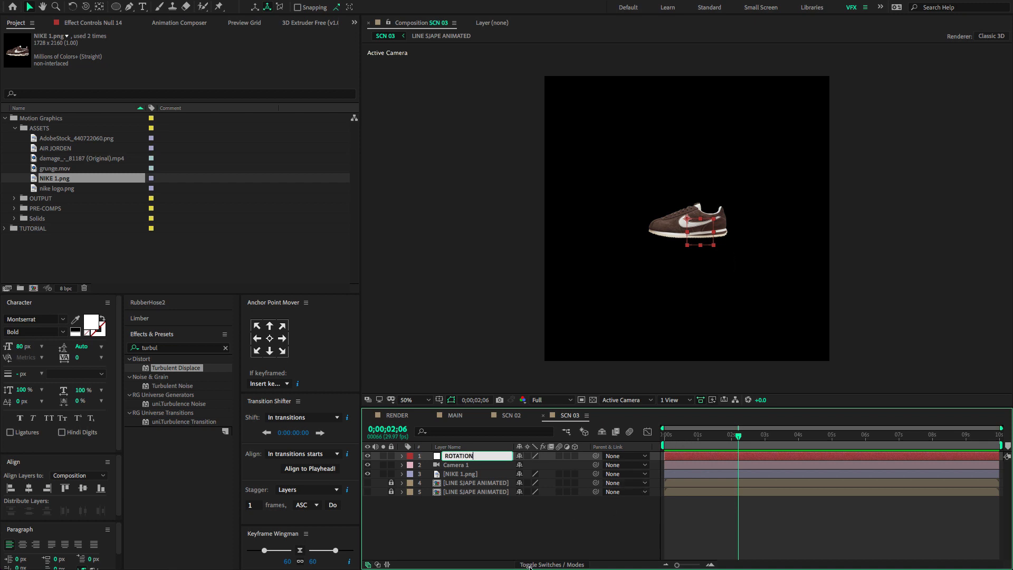
pyautogui.click(591, 509)
pyautogui.click(496, 465)
pyautogui.moveTo(595, 468); pyautogui.dragTo(480, 456)
# Unlock and show both LINE SJAPE ANIMATED layers, and display the composition in two views.
pyautogui.moveTo(475, 500); pyautogui.dragTo(452, 472)
pyautogui.moveTo(367, 492); pyautogui.dragTo(368, 483)
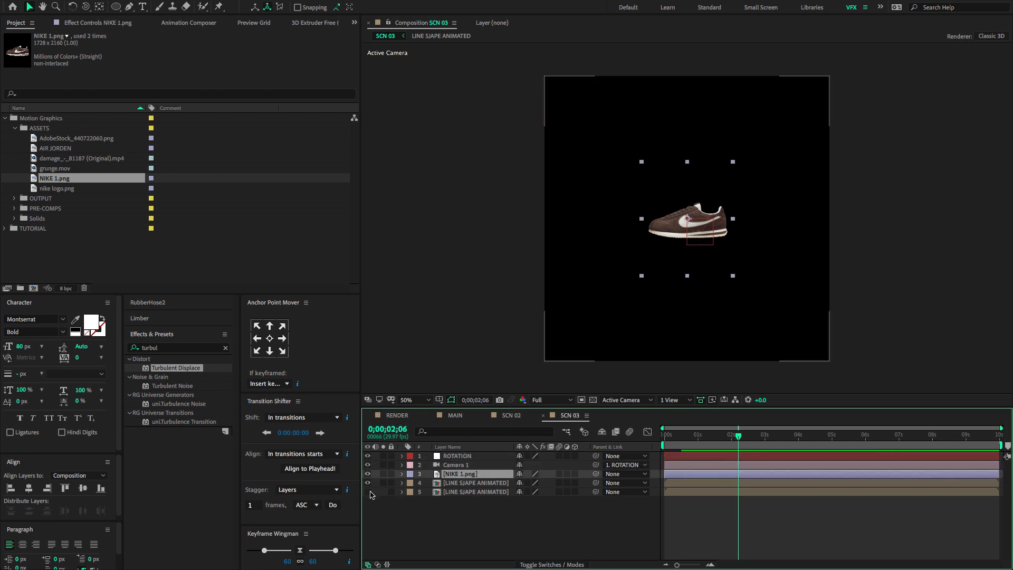
pyautogui.click(527, 484)
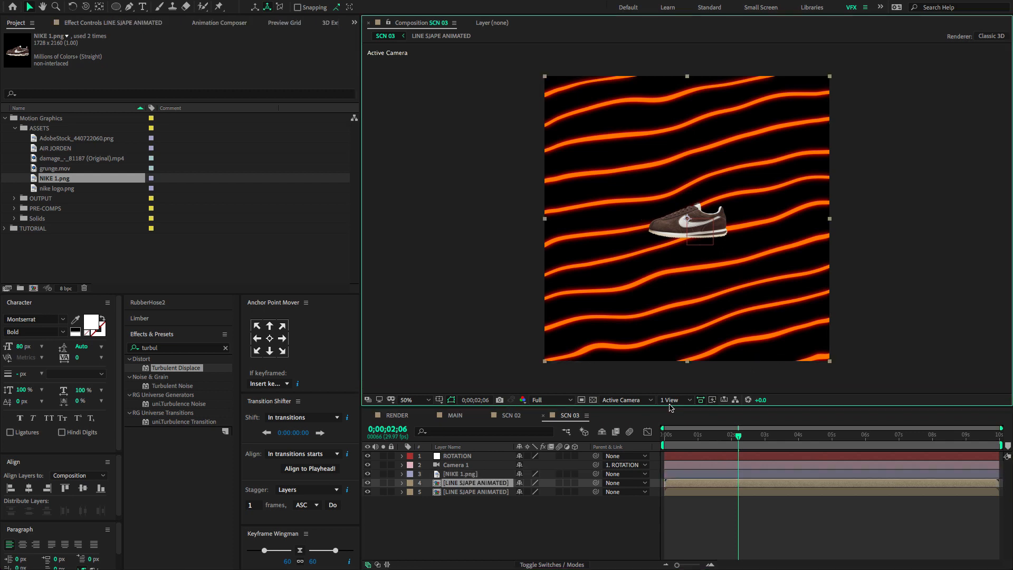
pyautogui.click(673, 400)
pyautogui.click(672, 423)
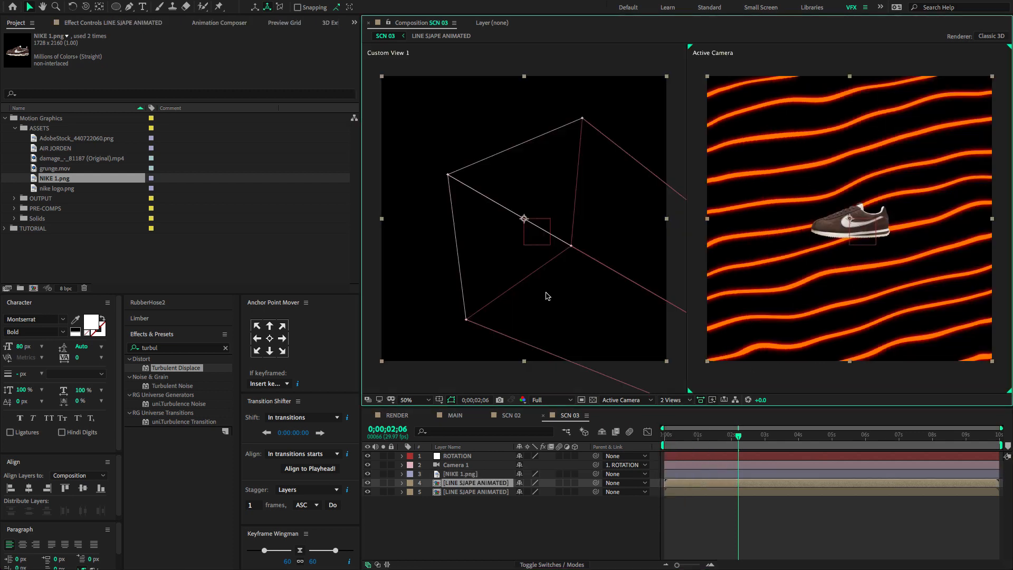
# Turn on 3D for the ROTATION null, NIKE 1.png and both LINE SJAPE ANIMATED layers.
pyautogui.moveTo(536, 523); pyautogui.dragTo(476, 458)
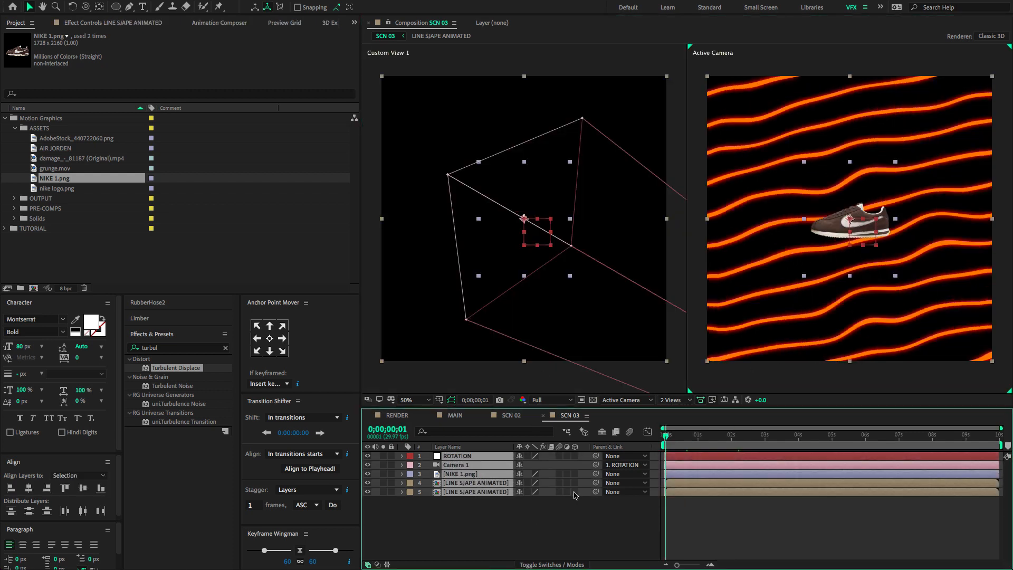
pyautogui.click(575, 492)
pyautogui.click(530, 533)
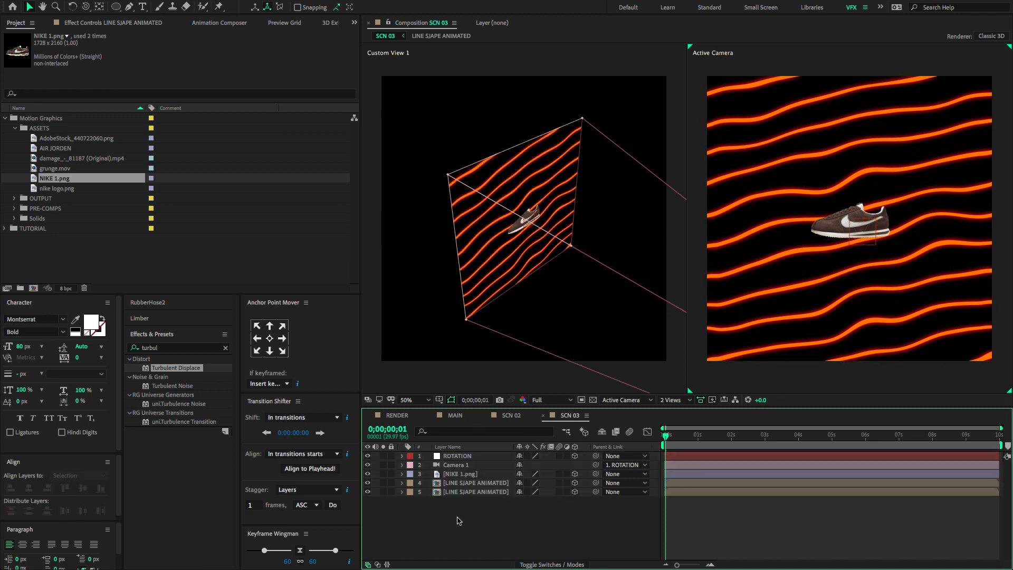
# Push the bottommost LINE SJAPE ANIMATED layer back along Z behind the shoe and shrink it to a small square.
pyautogui.click(471, 493)
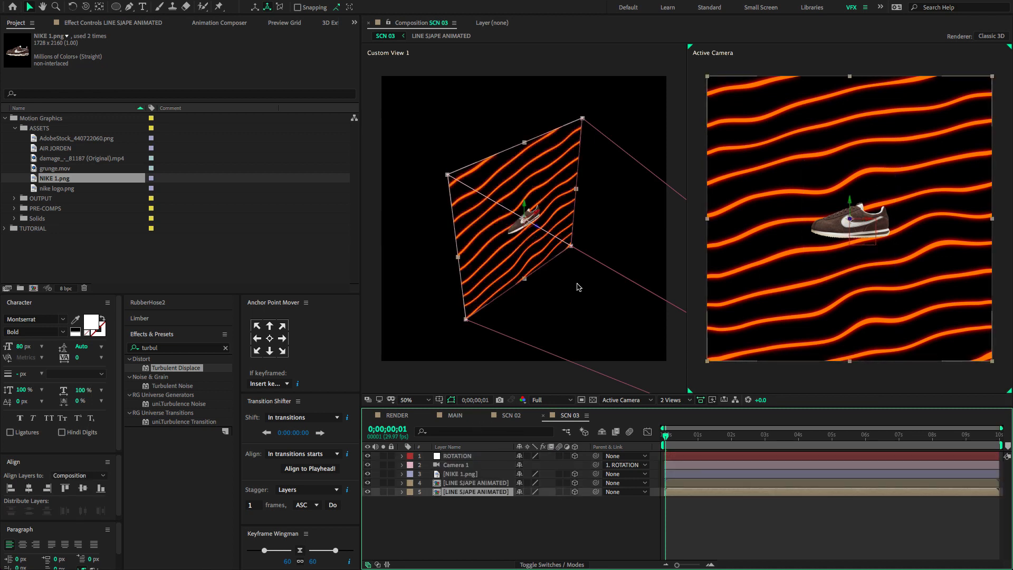
pyautogui.click(538, 230)
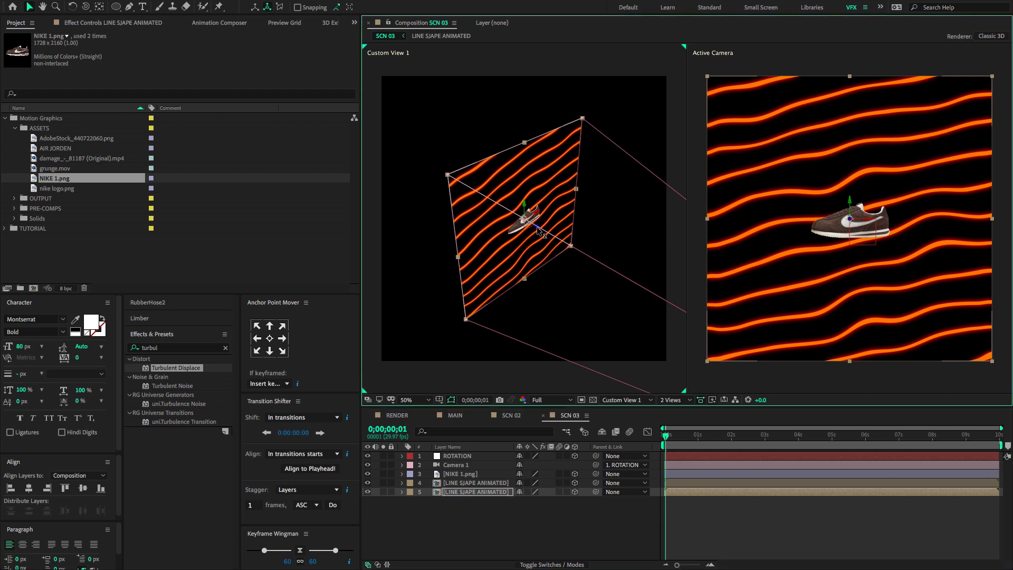
pyautogui.moveTo(537, 230)
pyautogui.mouseDown()
pyautogui.moveTo(505, 214)
pyautogui.moveTo(523, 224)
pyautogui.mouseUp()
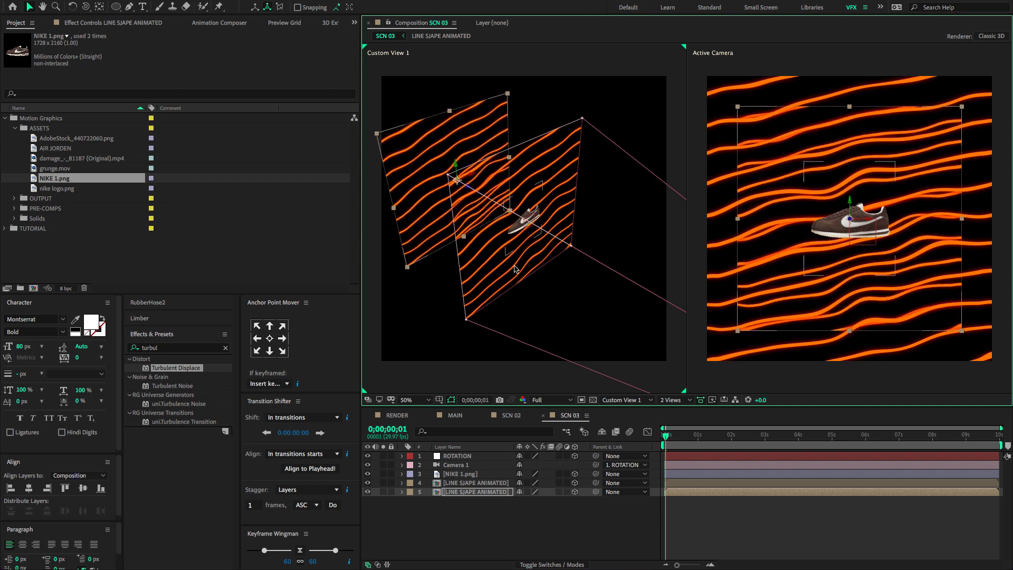
pyautogui.moveTo(406, 271); pyautogui.dragTo(433, 217)
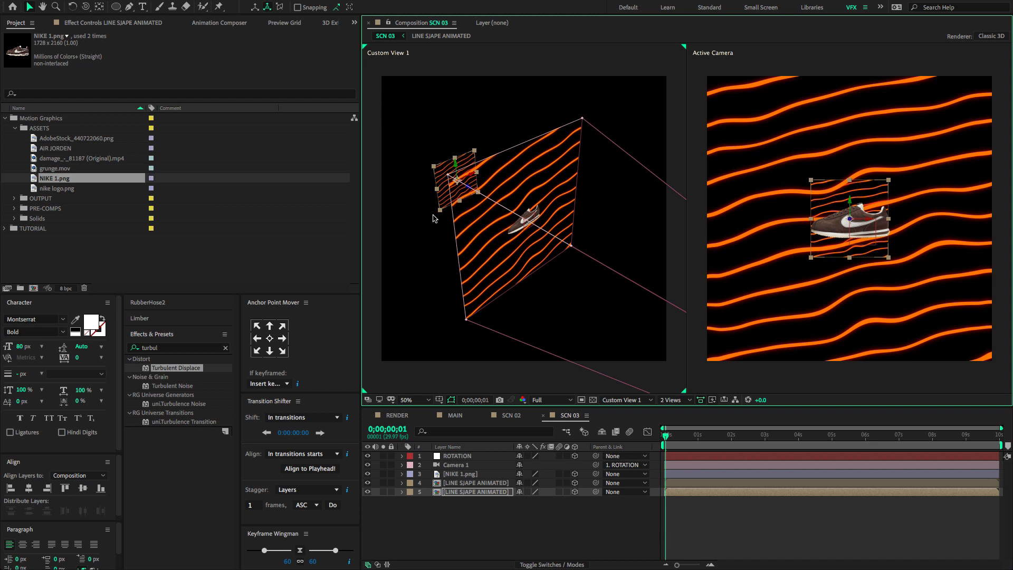
# Scale the other LINE SJAPE ANIMATED layer down to a square slightly larger than the shoe, and save the project.
pyautogui.click(446, 483)
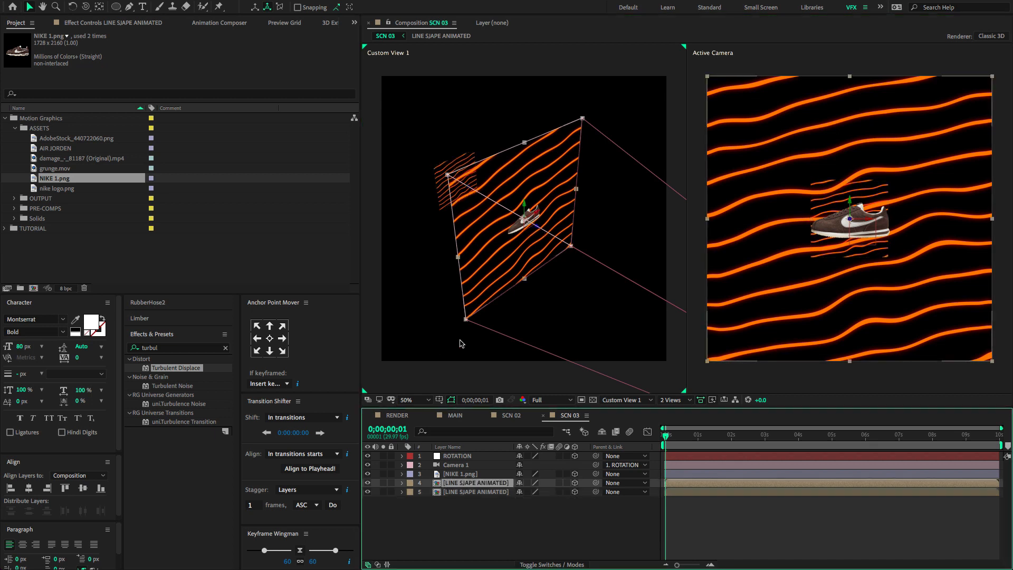
pyautogui.moveTo(466, 322); pyautogui.dragTo(486, 275)
pyautogui.hotkey('ctrl', 's')
# Set the ROTATION null's Y Rotation to 91° at the first frame to swing the camera around.
pyautogui.click(464, 456)
pyautogui.press('Home')
pyautogui.press('r')
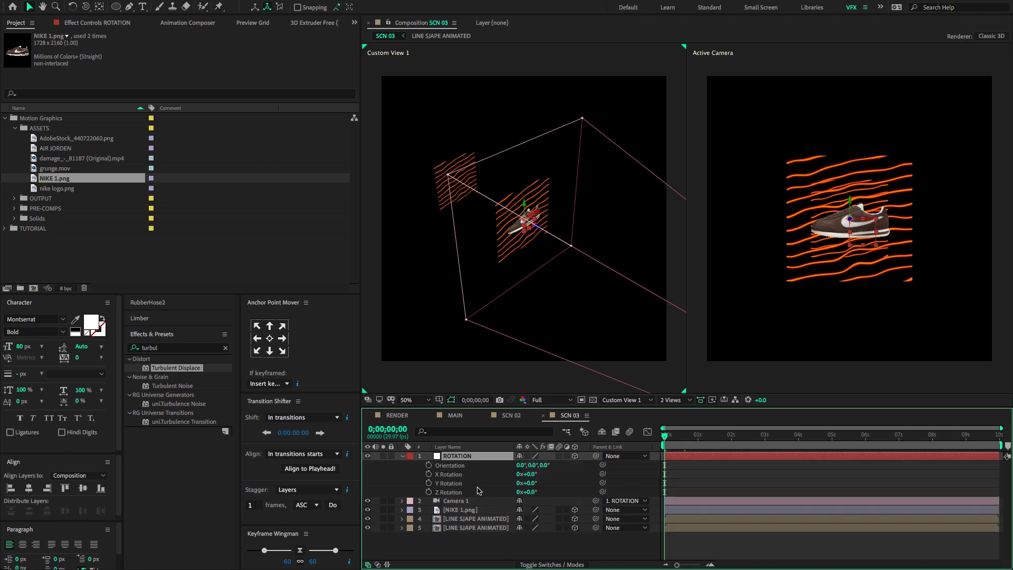
pyautogui.moveTo(529, 484); pyautogui.dragTo(567, 478)
pyautogui.scroll(-2, 848, 276)
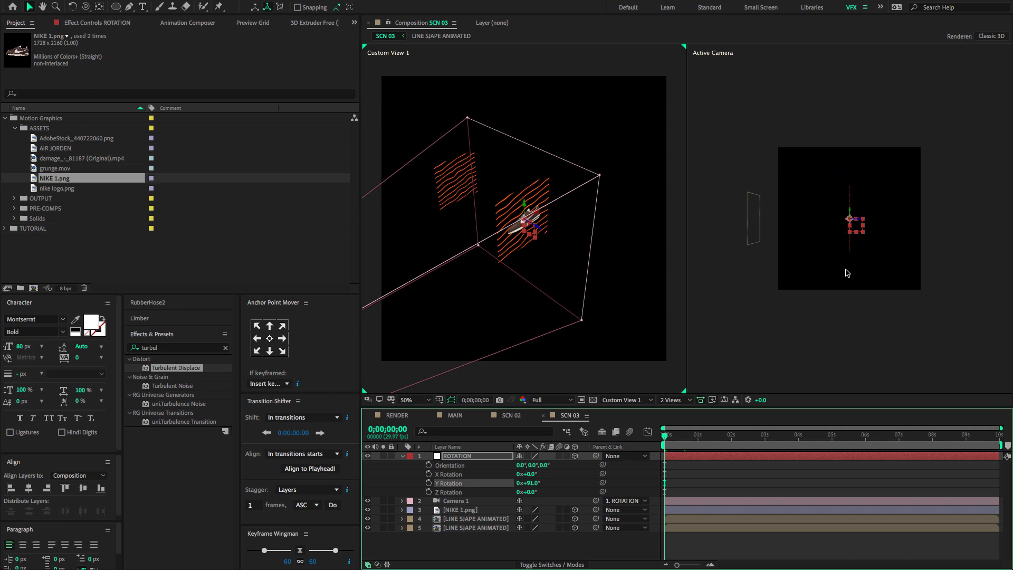
# Move the rear LINE SJAPE ANIMATED layer forward along Z until it sits just behind the shoe.
pyautogui.click(749, 231)
pyautogui.click(749, 233)
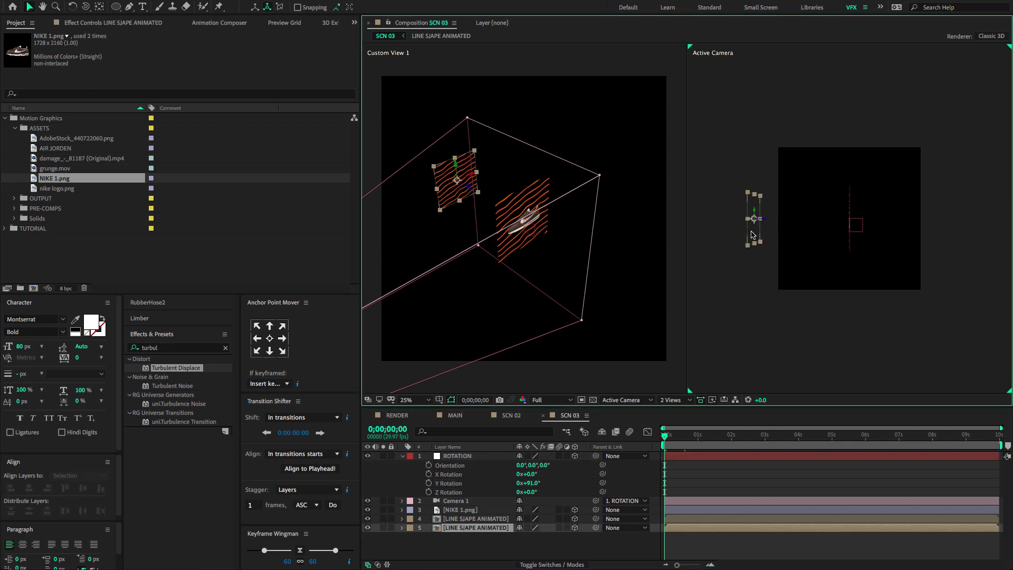
pyautogui.moveTo(766, 222); pyautogui.dragTo(841, 228)
pyautogui.click(850, 220)
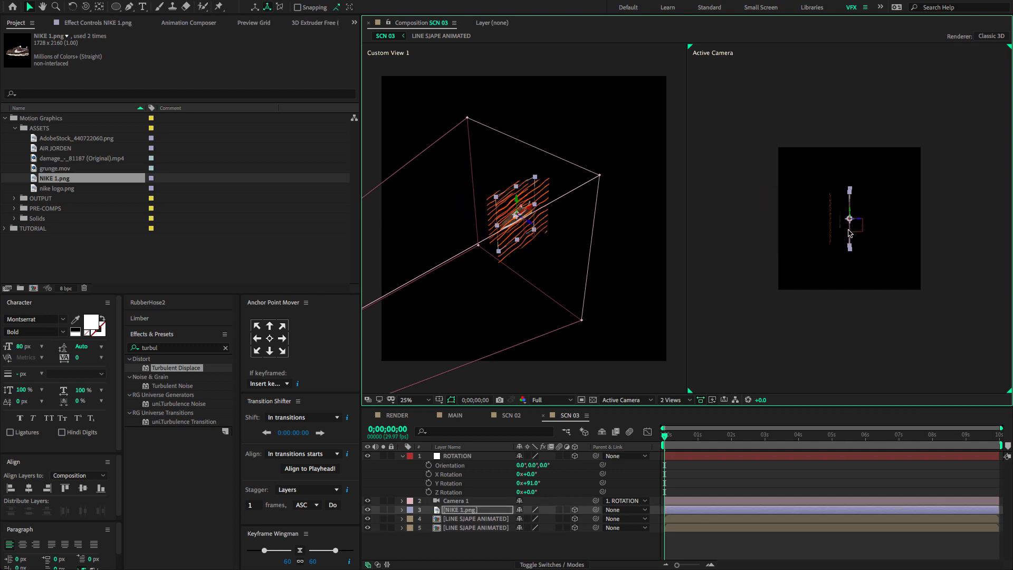
pyautogui.click(849, 224)
pyautogui.click(860, 221)
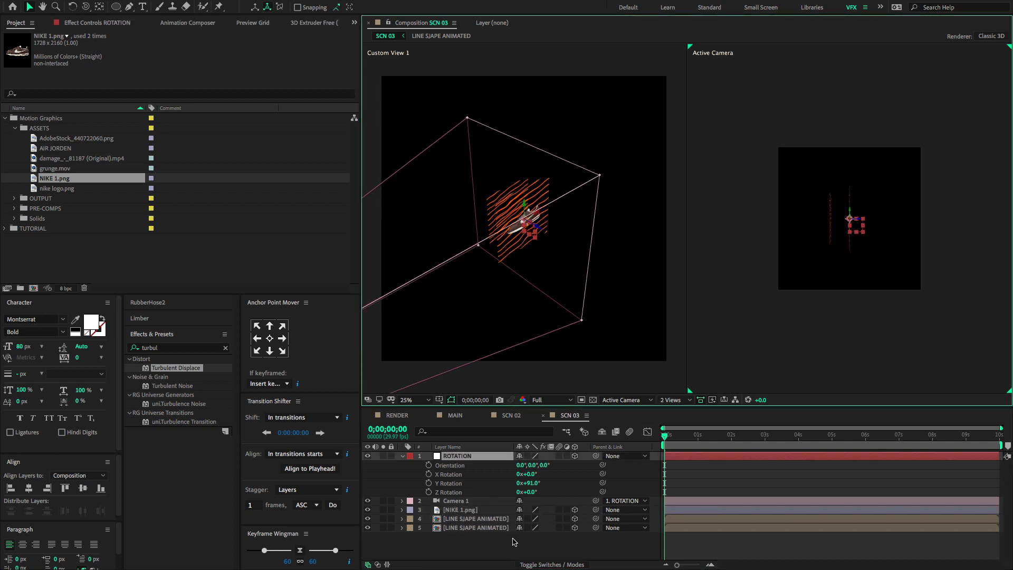
# Move the other LINE SJAPE ANIMATED layer along Z to just in front of the shoe, and nudge both line layers closer to it.
pyautogui.click(532, 222)
pyautogui.click(462, 522)
pyautogui.moveTo(541, 232); pyautogui.dragTo(569, 242)
pyautogui.click(496, 206)
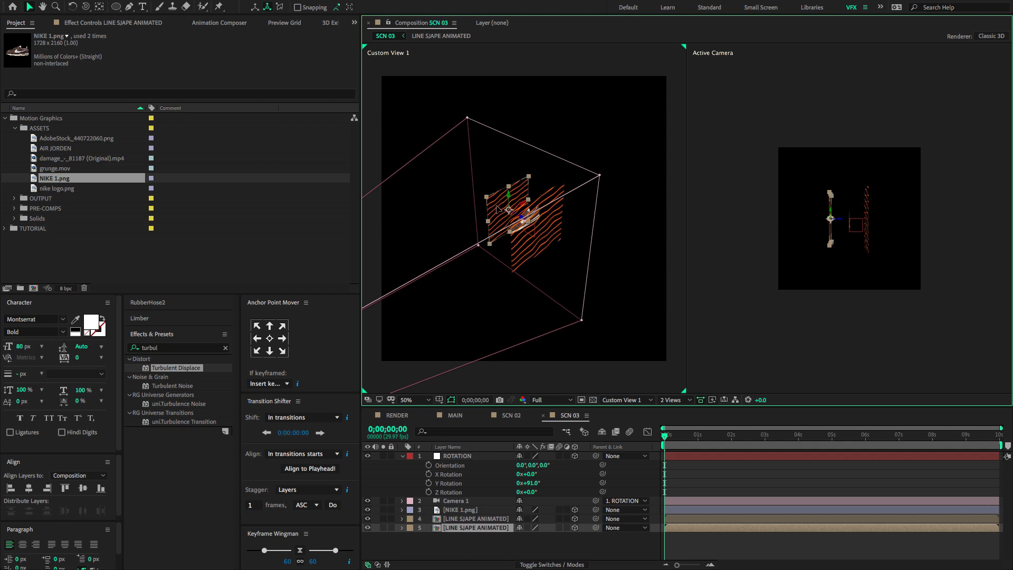
pyautogui.scroll(2, 839, 227)
pyautogui.moveTo(831, 219); pyautogui.dragTo(841, 220)
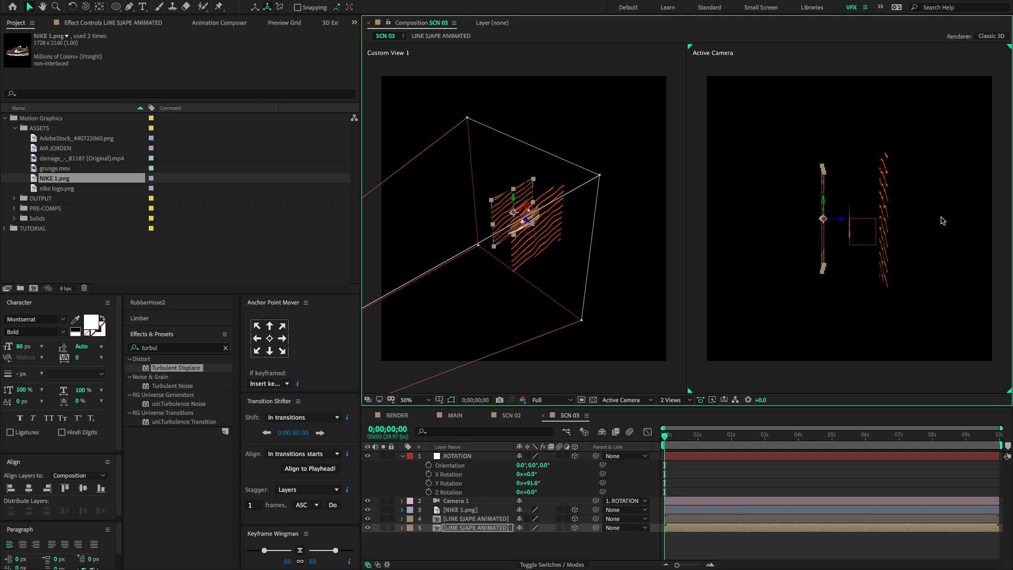
pyautogui.click(884, 226)
pyautogui.moveTo(903, 221); pyautogui.dragTo(897, 225)
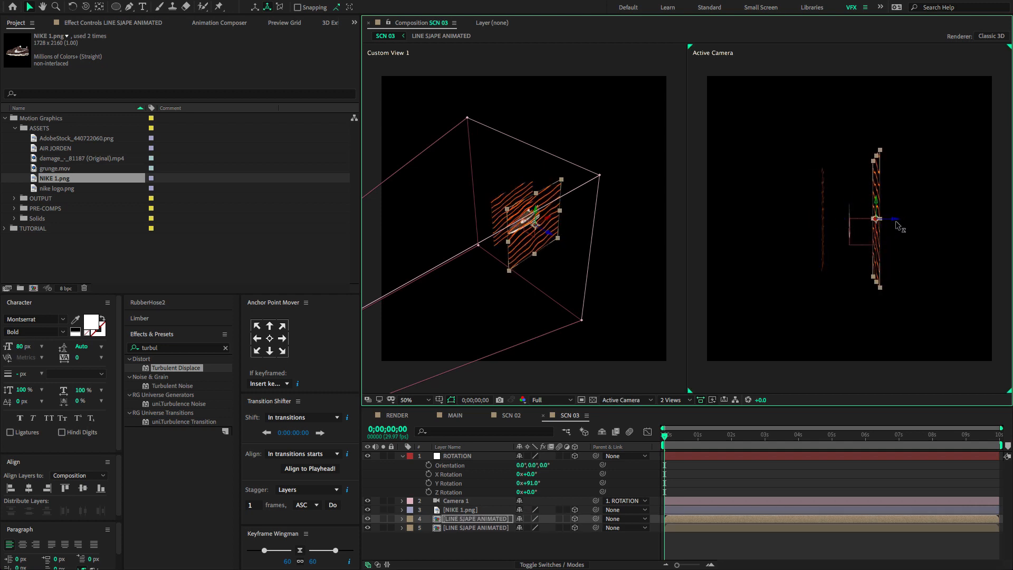
# Set the ROTATION null's Y Rotation to 90° and keyframe it at the first frame.
pyautogui.click(402, 456)
pyautogui.click(447, 457)
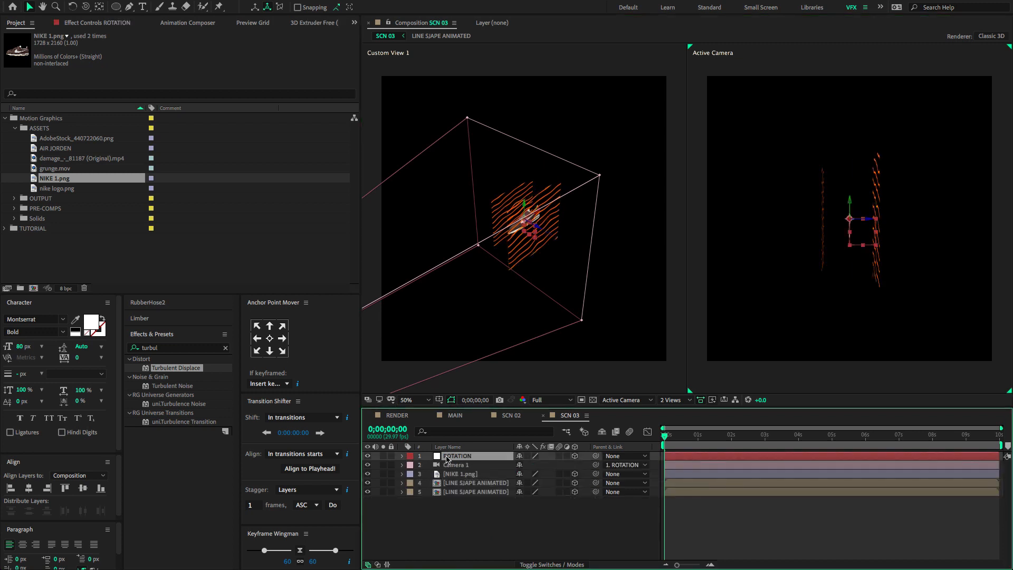
pyautogui.press('r')
pyautogui.click(532, 483)
pyautogui.write('90')
pyautogui.press('Return')
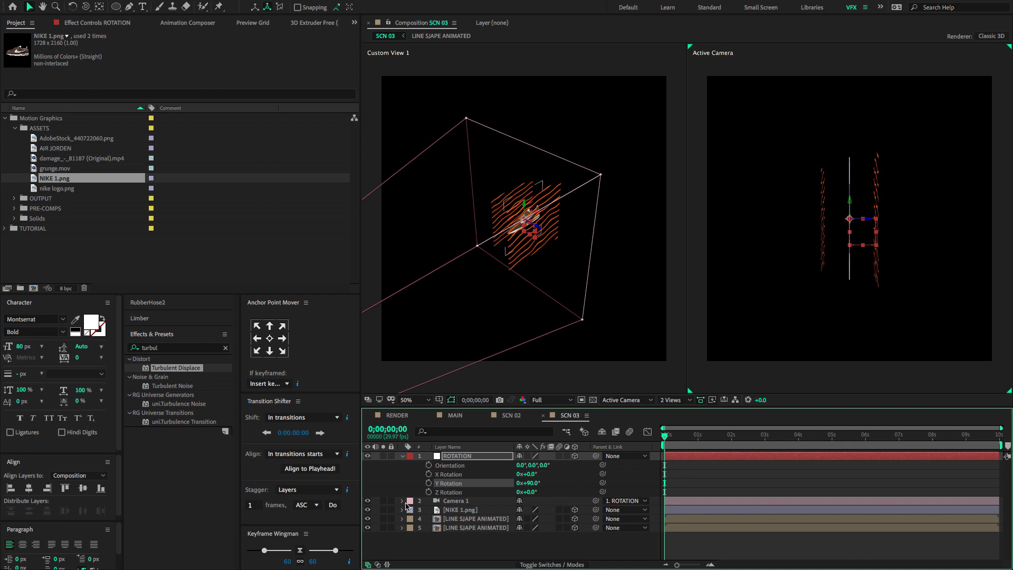
pyautogui.click(429, 483)
# Keyframe the ROTATION null's Y Rotation to 0° at 0;00;02;00 and preview the camera move.
pyautogui.click(732, 437)
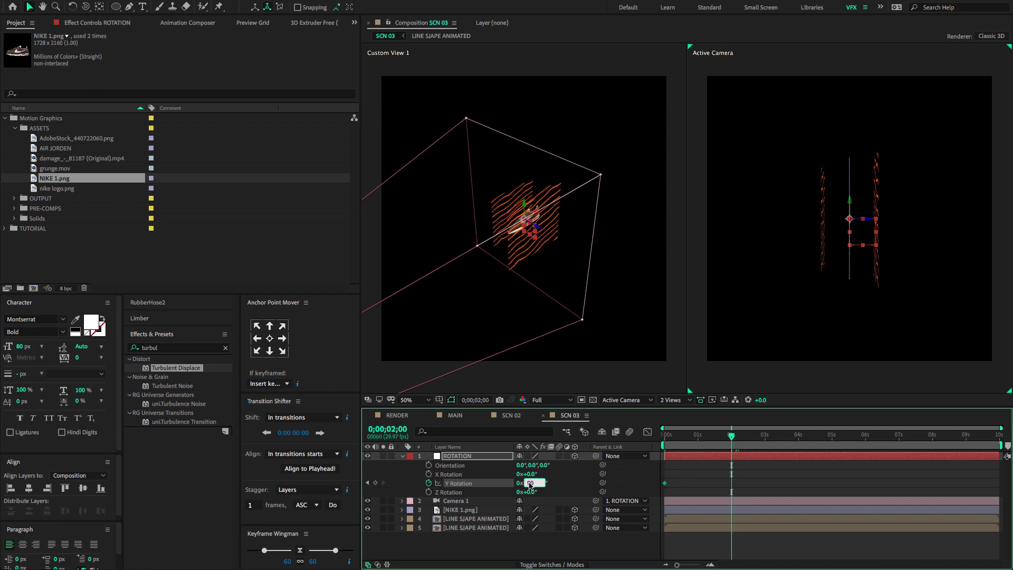
pyautogui.write('0')
pyautogui.press('Return')
pyautogui.press('space')
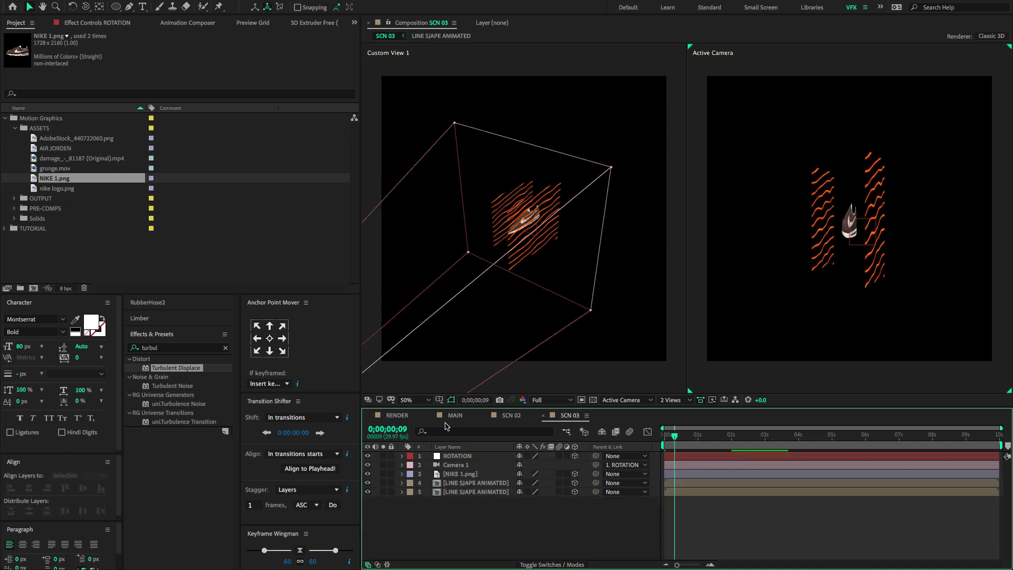
# Add the SCN 03 composition to MAIN as the uppermost layer, starting at 0;00;04;00.
pyautogui.click(452, 416)
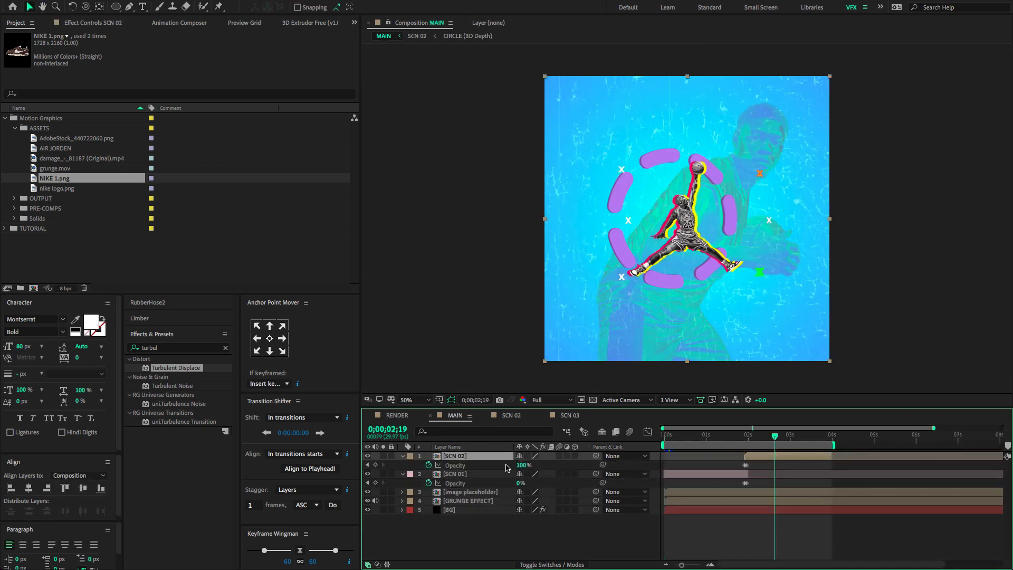
pyautogui.click(402, 457)
pyautogui.click(401, 464)
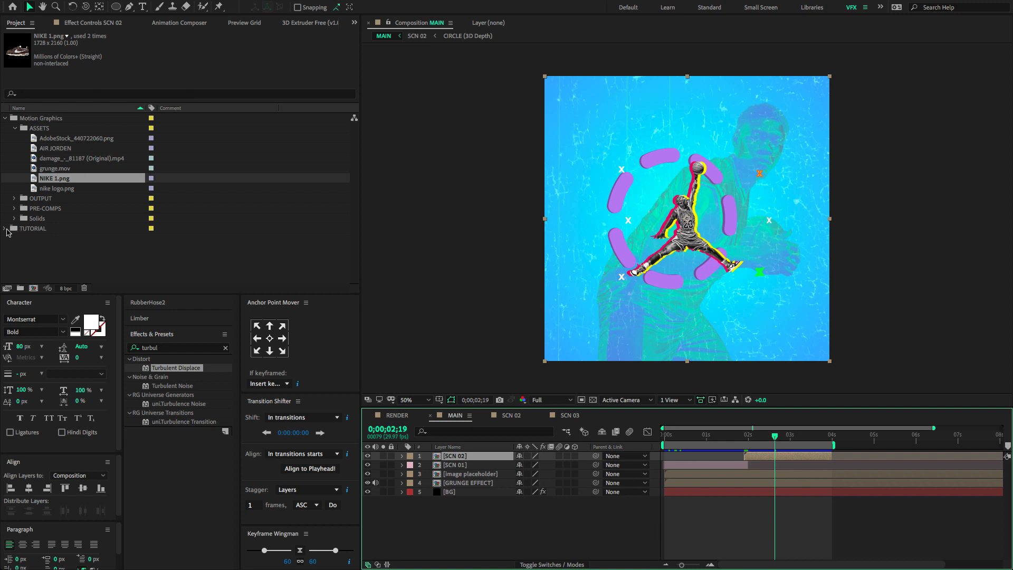
pyautogui.click(5, 118)
pyautogui.click(5, 128)
pyautogui.click(38, 219)
pyautogui.moveTo(74, 239); pyautogui.dragTo(525, 456)
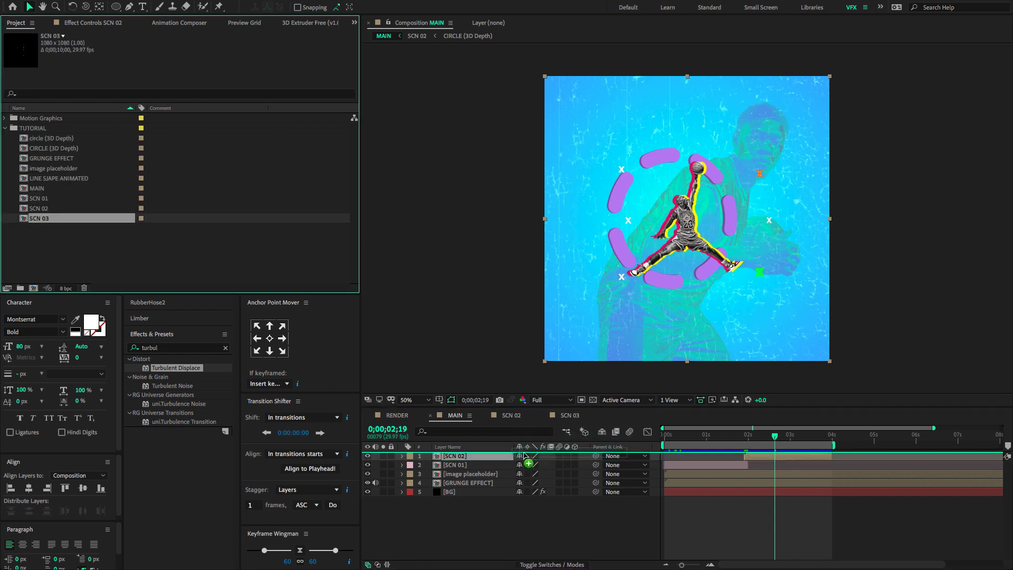
pyautogui.moveTo(735, 452); pyautogui.dragTo(892, 457)
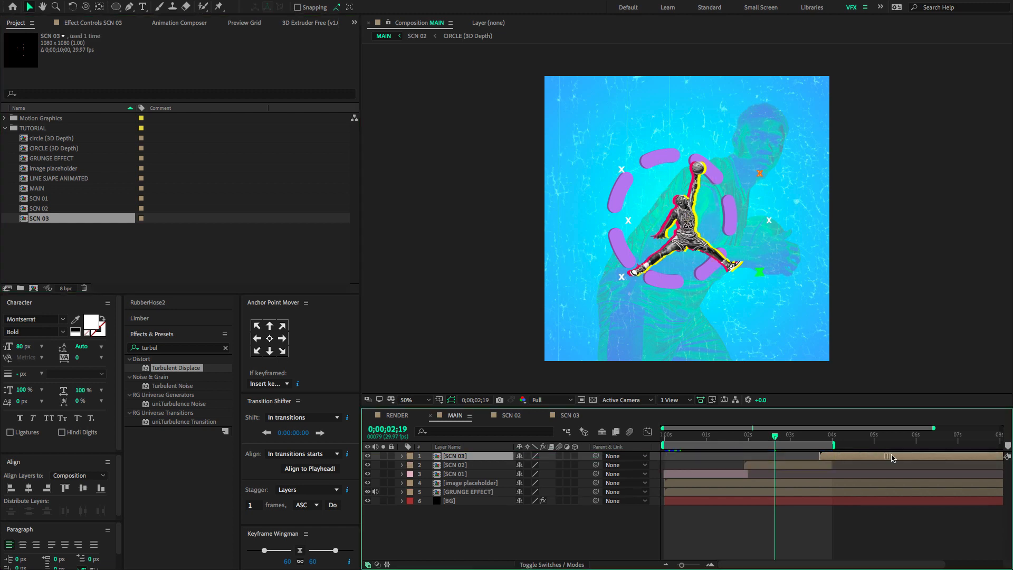
pyautogui.click(833, 435)
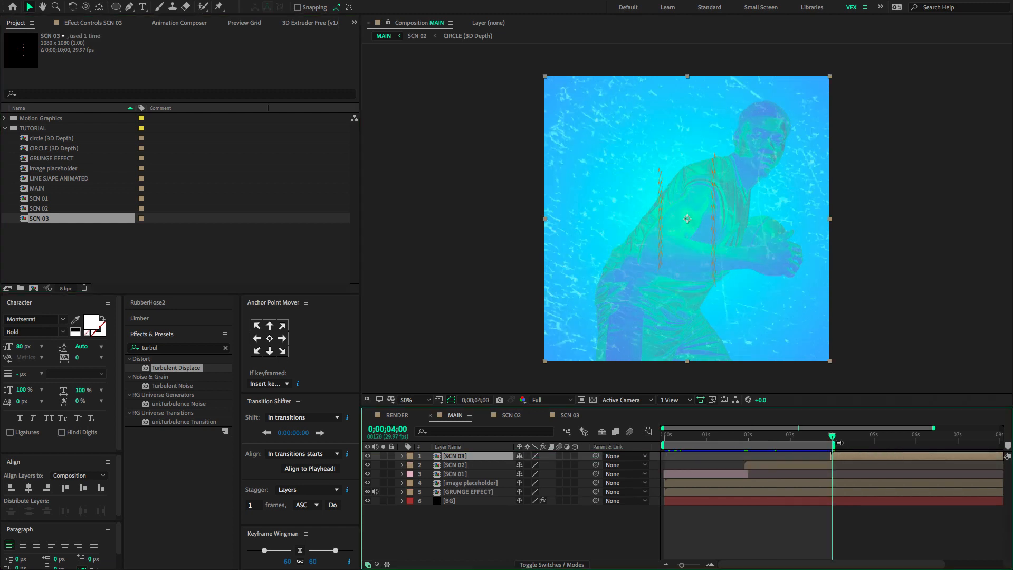
# Shift the SCN 03 layer two frames earlier so it starts at 0;00;03;28 and overlaps the end of SCN 02.
pyautogui.doubleClick(834, 443)
pyautogui.press('pageup')
pyautogui.press('pageup')
pyautogui.press('-')
pyautogui.press('=')
pyautogui.press('=')
pyautogui.press('=')
pyautogui.press('=')
pyautogui.moveTo(833, 457); pyautogui.dragTo(816, 457)
# Keyframe Opacity on SCN 03 and SCN 02 at 0;00;03;28, and at 0;00;03;29 set SCN 02 to 0% and keep SCN 03 at 100%.
pyautogui.keyDown('shift'); pyautogui.click(821, 466); pyautogui.keyUp('shift')
pyautogui.press('t')
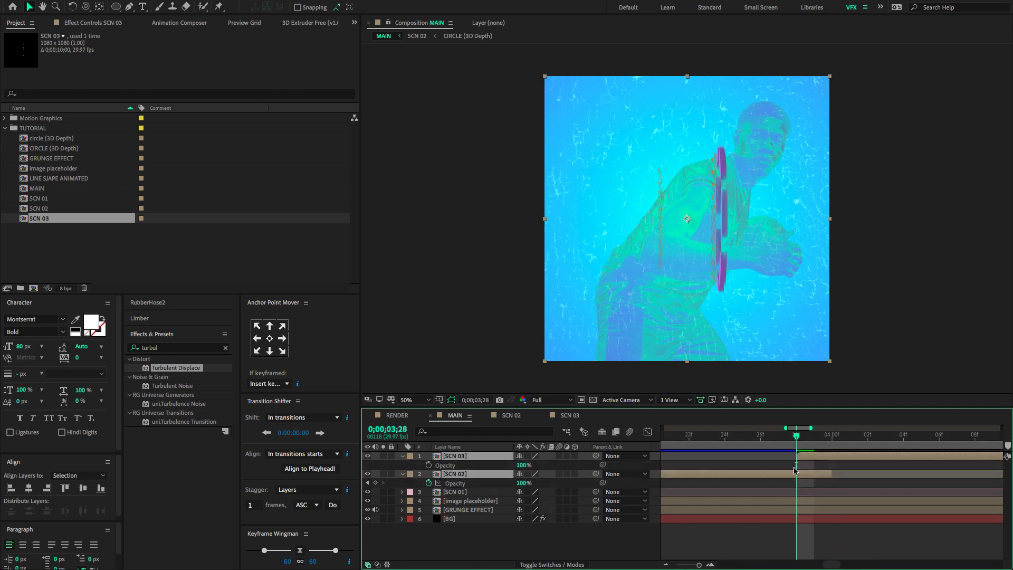
pyautogui.click(376, 482)
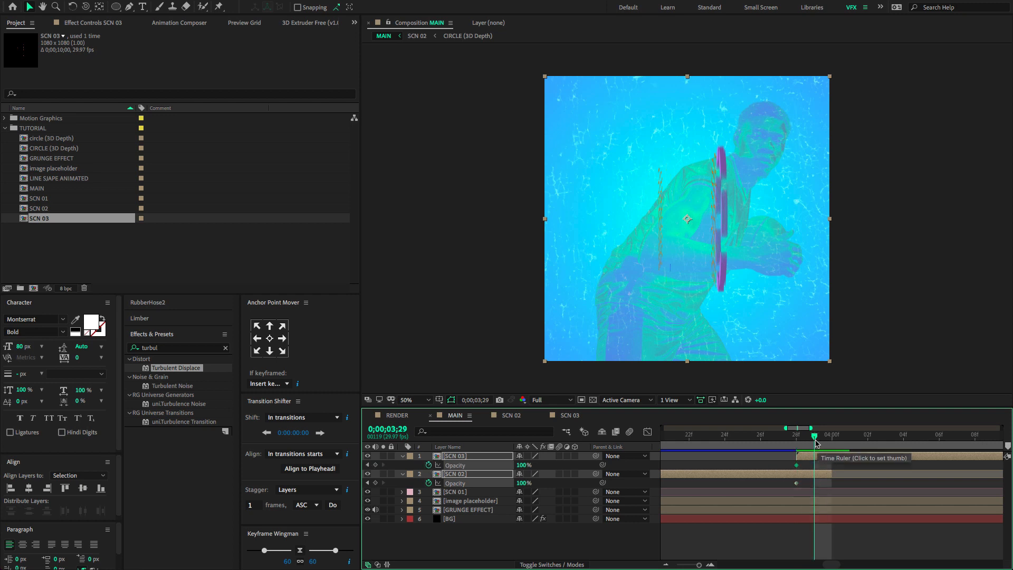
pyautogui.press('F2')
pyautogui.click(523, 483)
pyautogui.write('0')
pyautogui.press('Return')
pyautogui.click(814, 464)
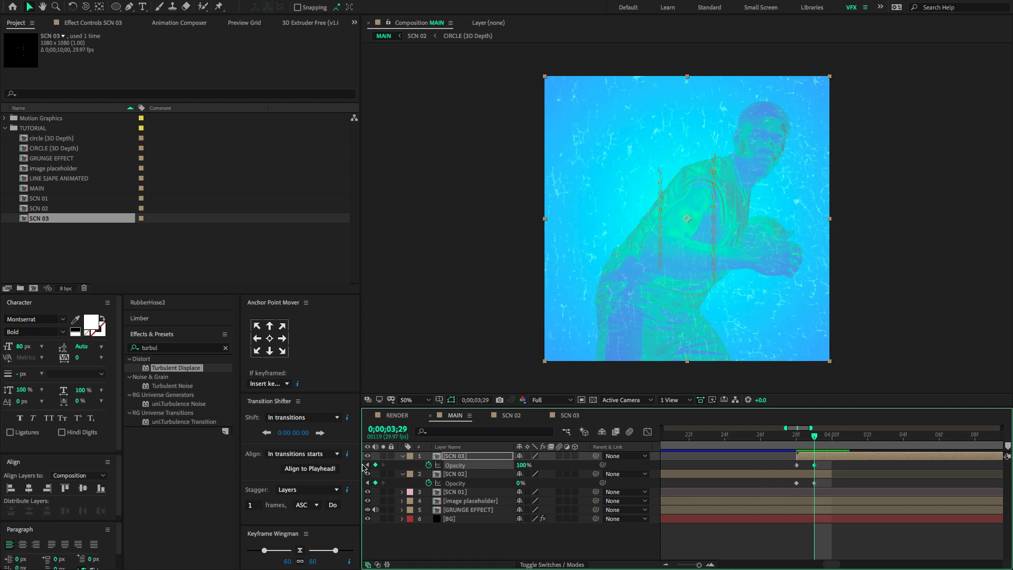
# Set SCN 03's Opacity to 0% at its first keyframe, 0;00;03;28.
pyautogui.click(367, 465)
pyautogui.press('F2')
pyautogui.click(524, 466)
pyautogui.write('0')
pyautogui.press('Return')
# Check the SCN 02 to SCN 03 transition, extend MAIN's work area to 6 seconds and preview it from the first frame.
pyautogui.click(812, 437)
pyautogui.moveTo(809, 439); pyautogui.dragTo(786, 456)
pyautogui.moveTo(796, 465); pyautogui.dragTo(779, 483)
pyautogui.click(763, 439)
pyautogui.press('space')
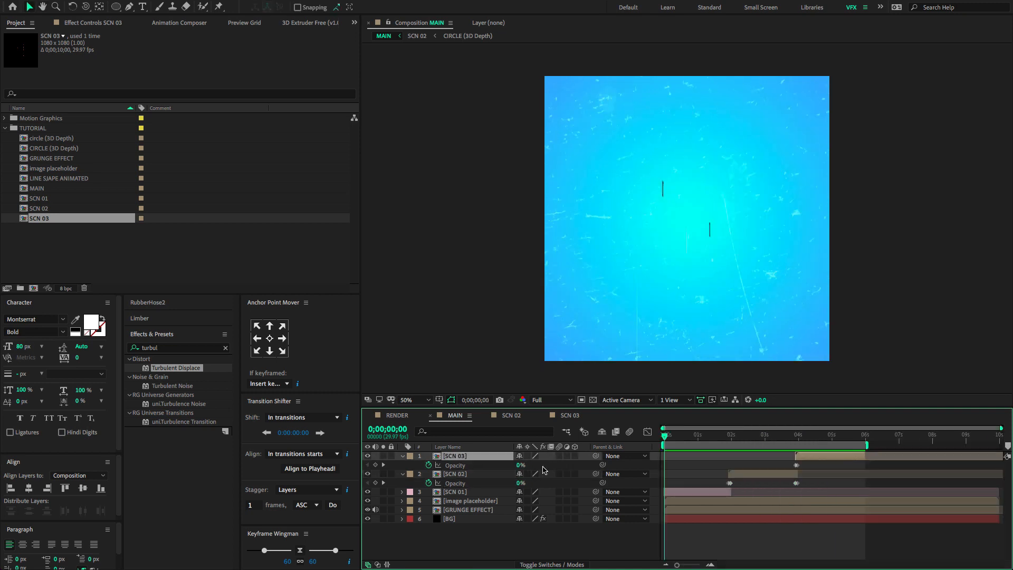
pyautogui.press('space')
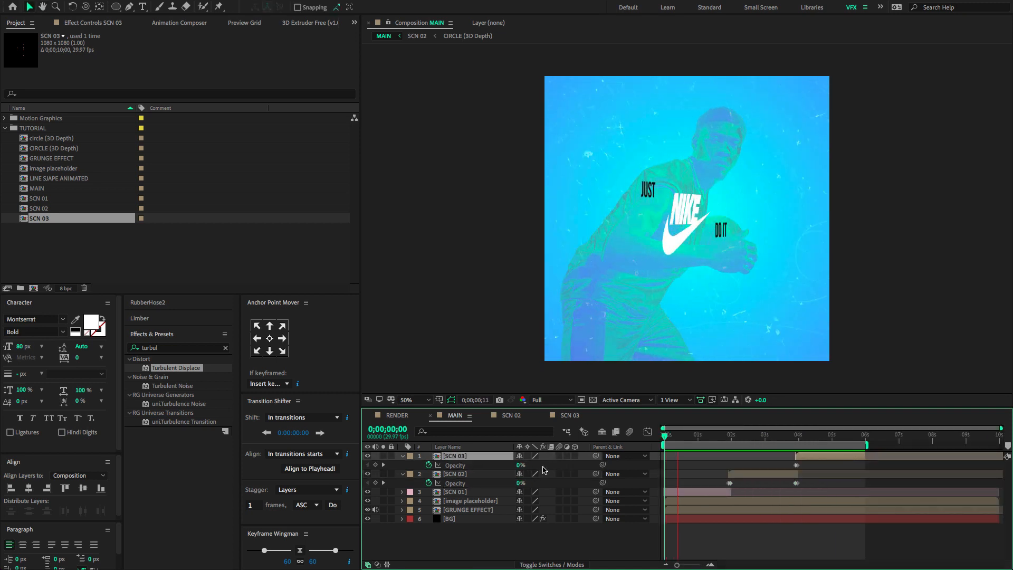